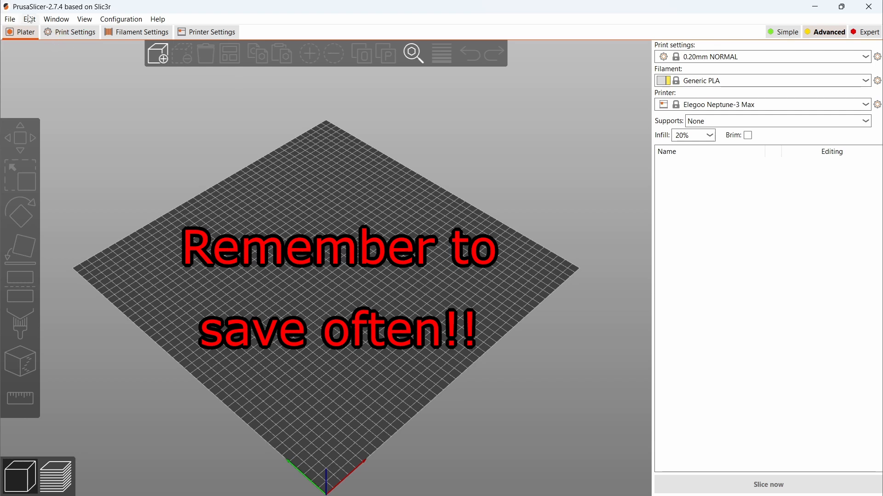
Add a box shape to the empty print bed.
click(10, 20)
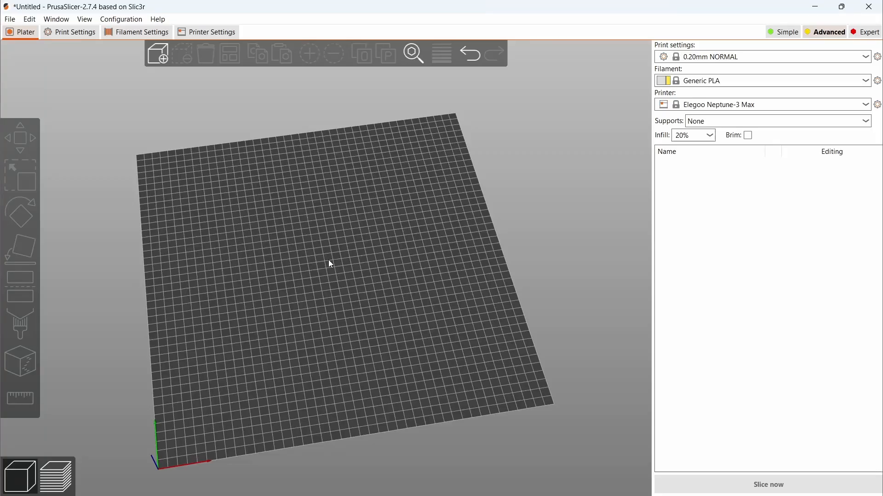
right_click(328, 260)
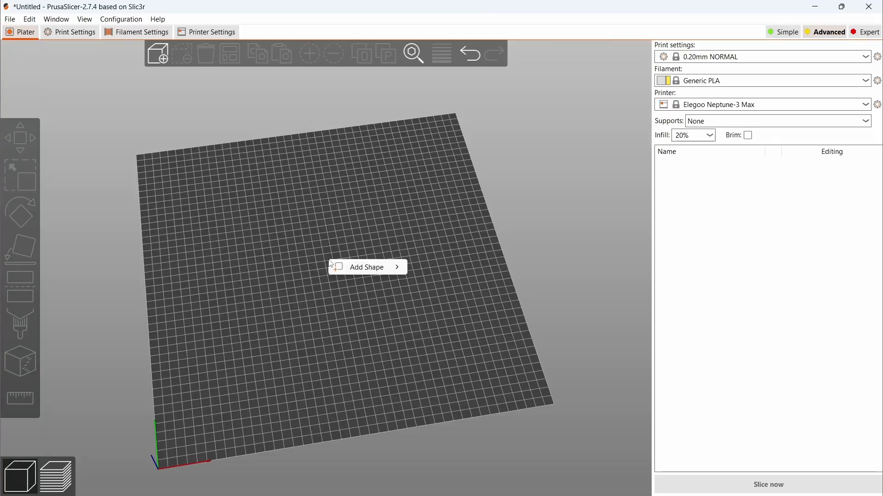
mouse_move(336, 266)
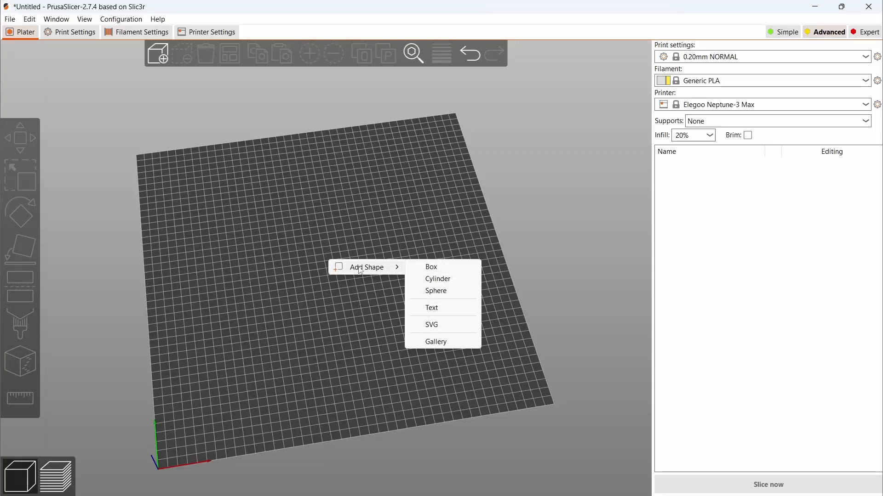
click(435, 269)
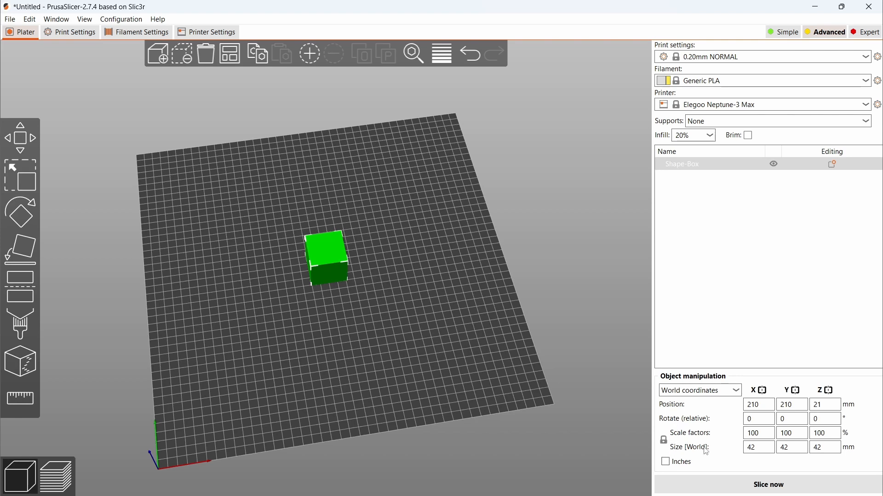
Scale the box uniformly to 100 mm and unlock its proportional scaling.
click(664, 440)
drag(759, 449, 713, 448)
text(100)
key(Return)
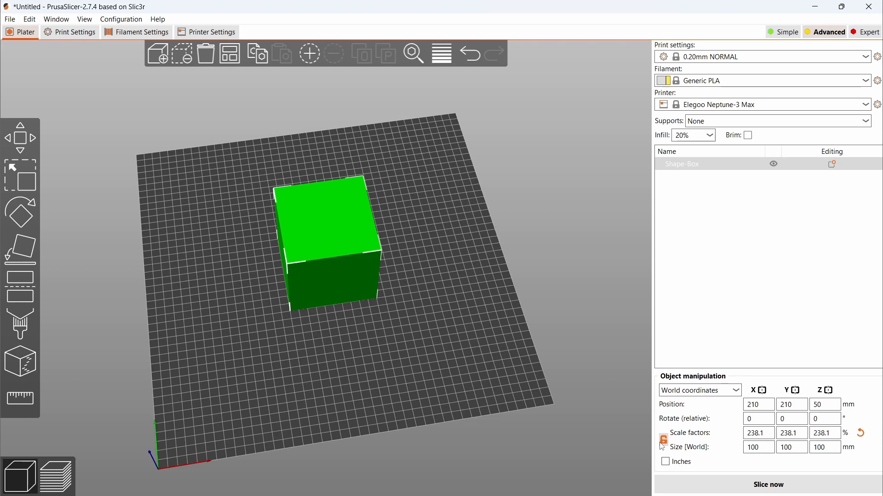
Set the box's world size to 50 mm in X, 50 mm in Y and 47 mm in Z.
click(754, 447)
text(50)
key(Tab)
text(50)
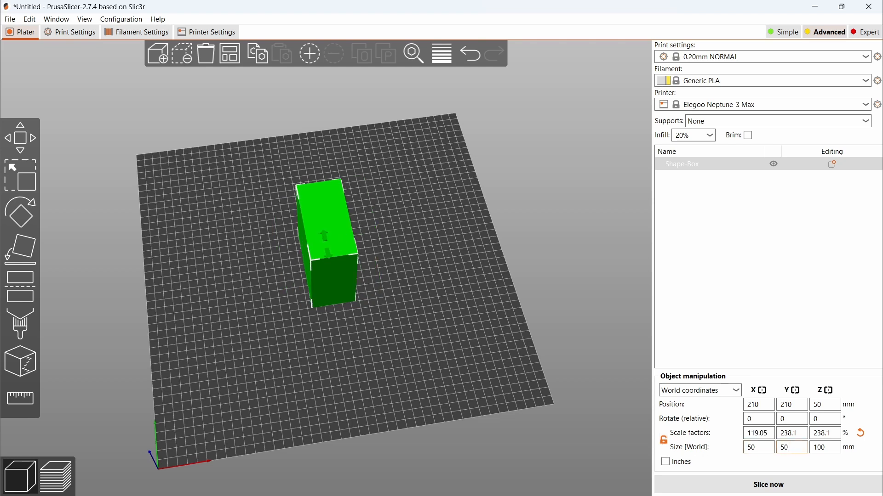
key(Tab)
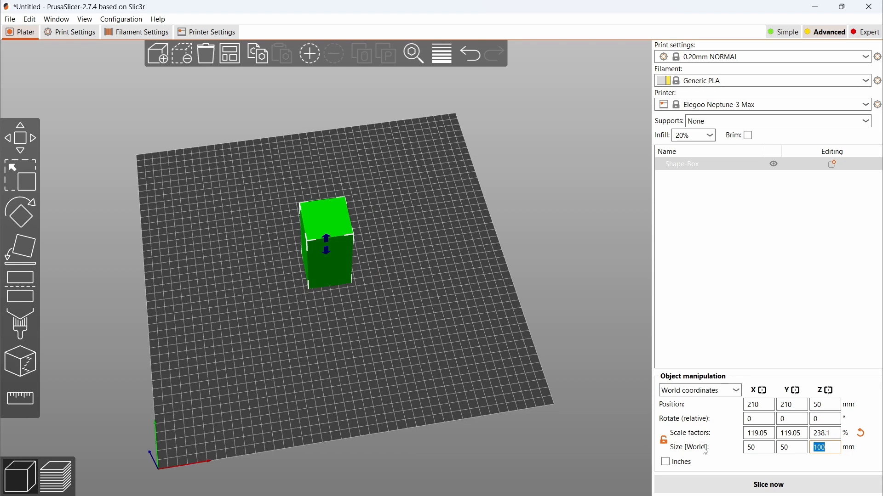
text(47)
key(Return)
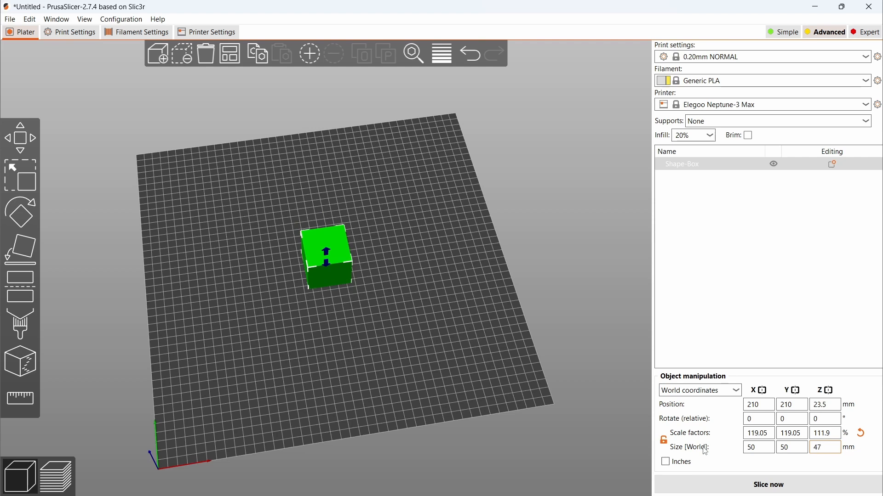
Move the box to X 100 mm and Y 100 mm on the print bed.
click(758, 405)
text(100)
key(Tab)
text(100)
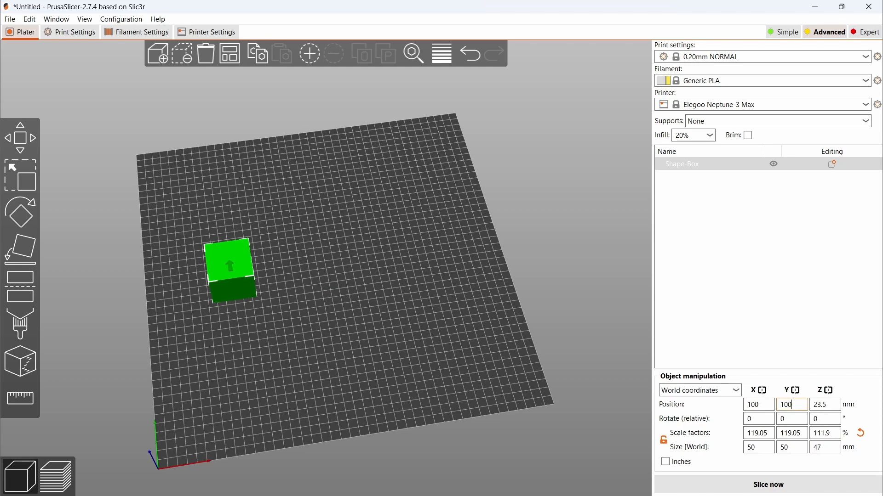
key(Tab)
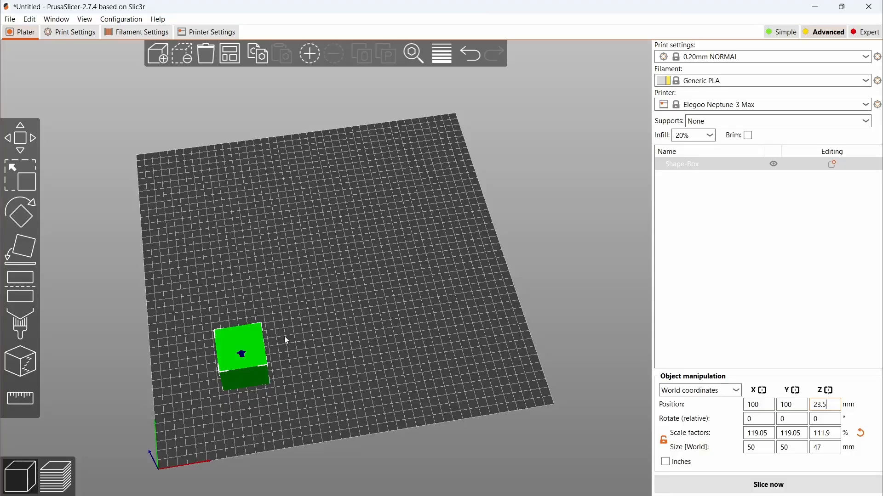
Add a box-shaped negative volume to the box.
right_click(229, 345)
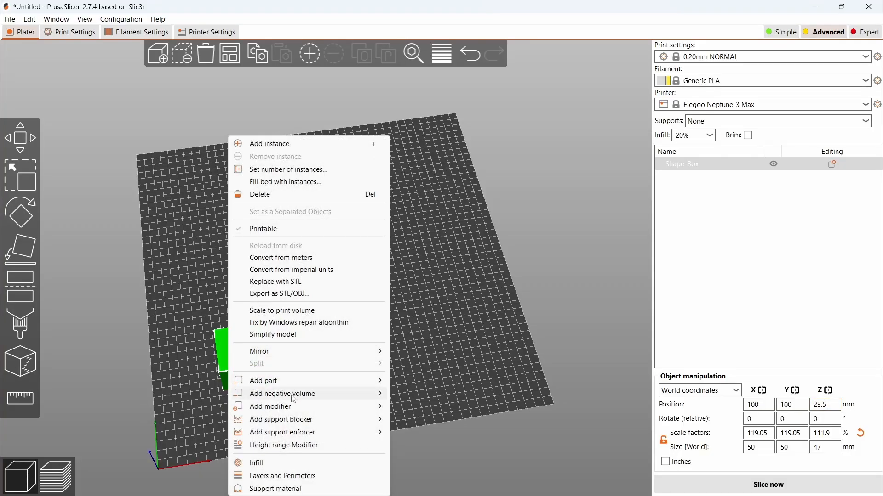
mouse_move(294, 394)
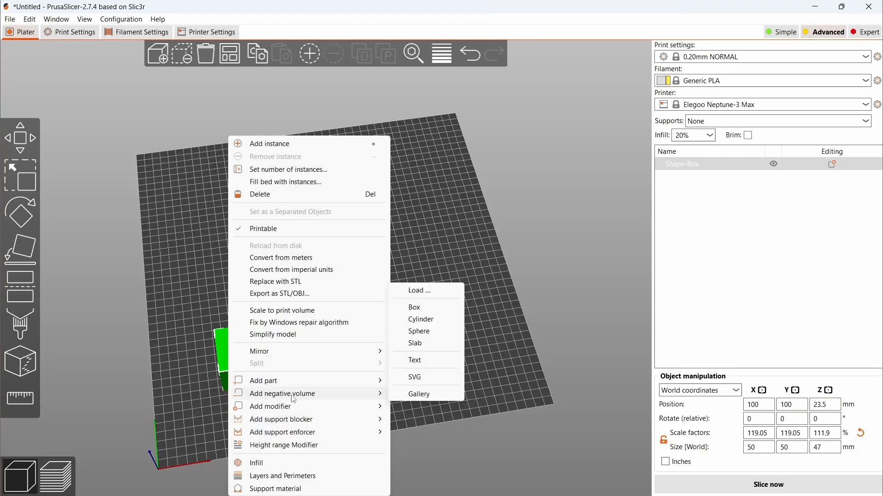
click(417, 310)
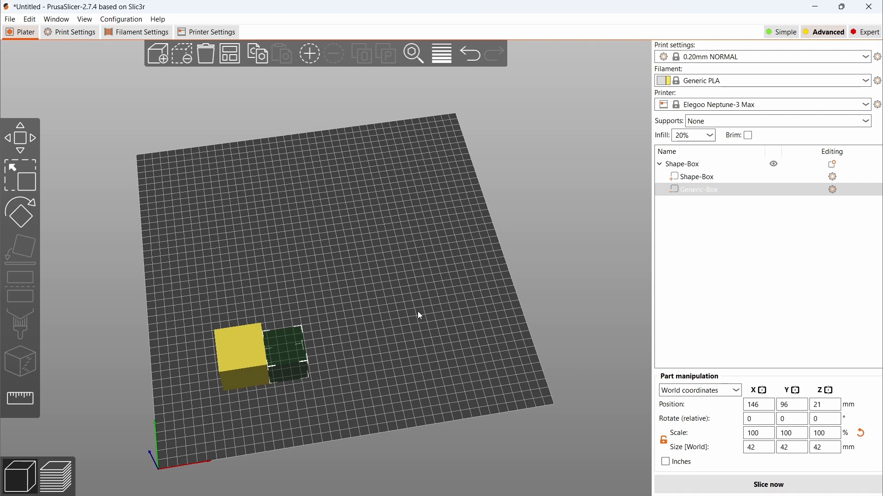
Set the negative volume's world size to 44 mm in X, 44 mm in Y and 47 mm in Z.
click(751, 449)
text(44)
key(Tab)
text(44)
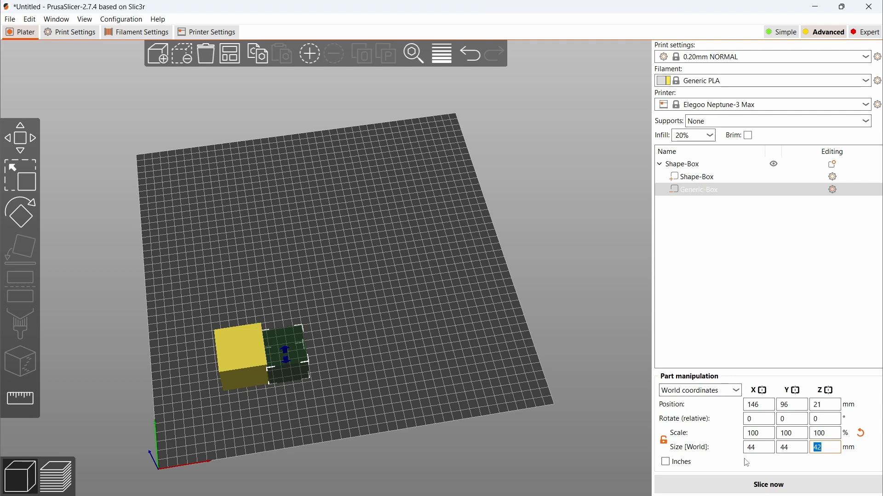
text(47)
key(Return)
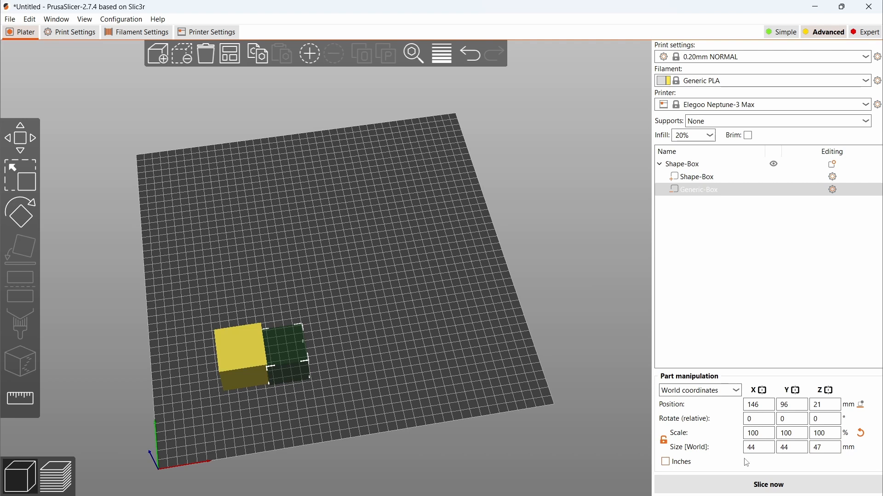
Move the negative volume to X 100 mm and Y 100 mm, centred in the box.
text(100)
key(Tab)
text(100)
key(Tab)
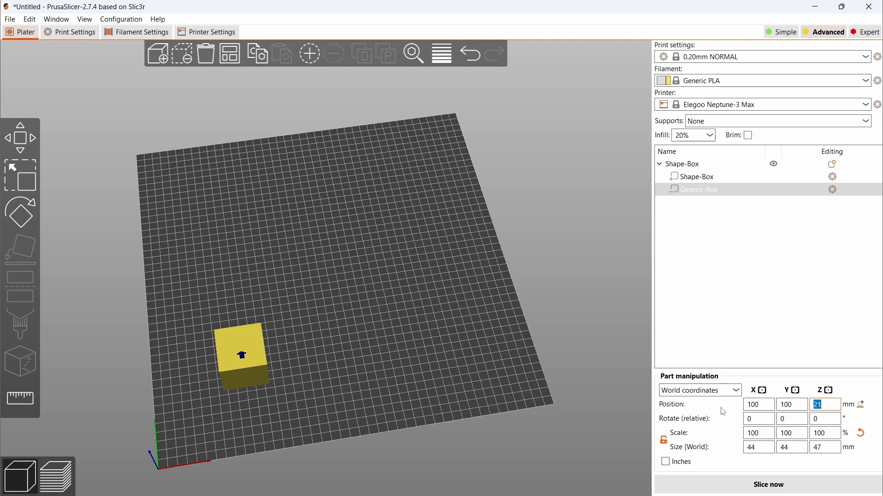
click(509, 389)
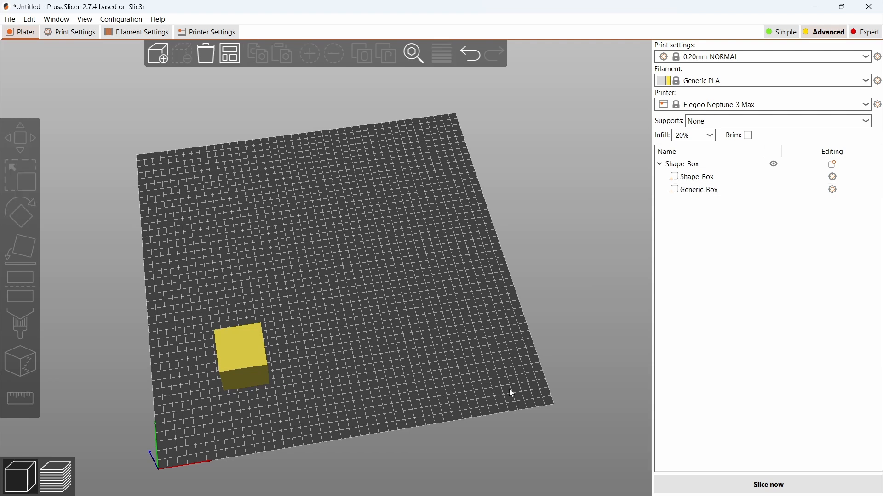
Set the negative volume's Z position to 26.5 mm and preview the sliced box before returning to the 3D editor.
click(703, 195)
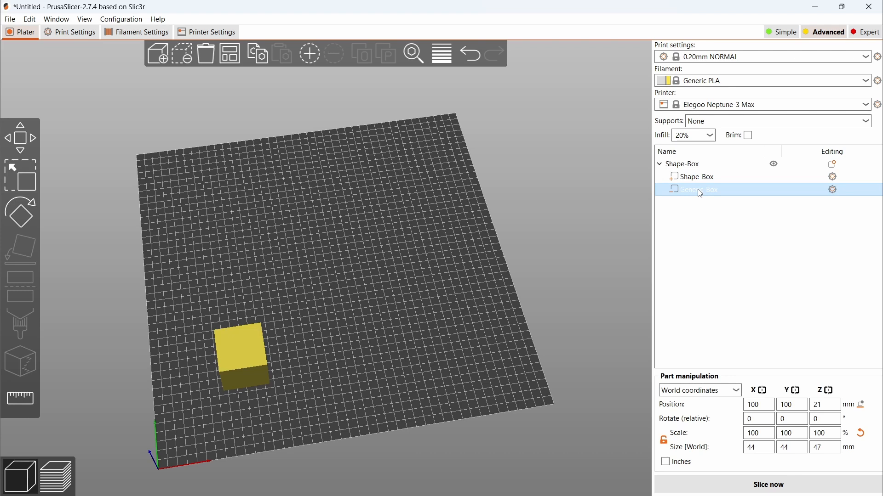
drag(826, 405, 803, 406)
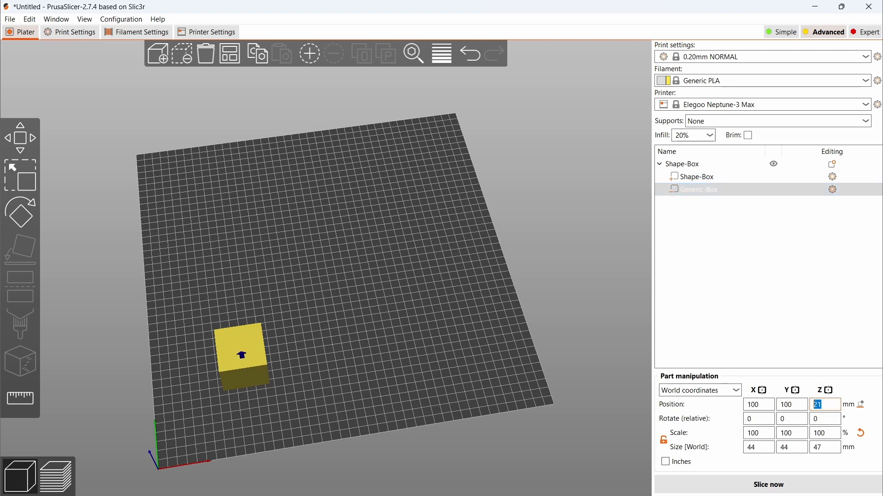
text(26.5)
key(Return)
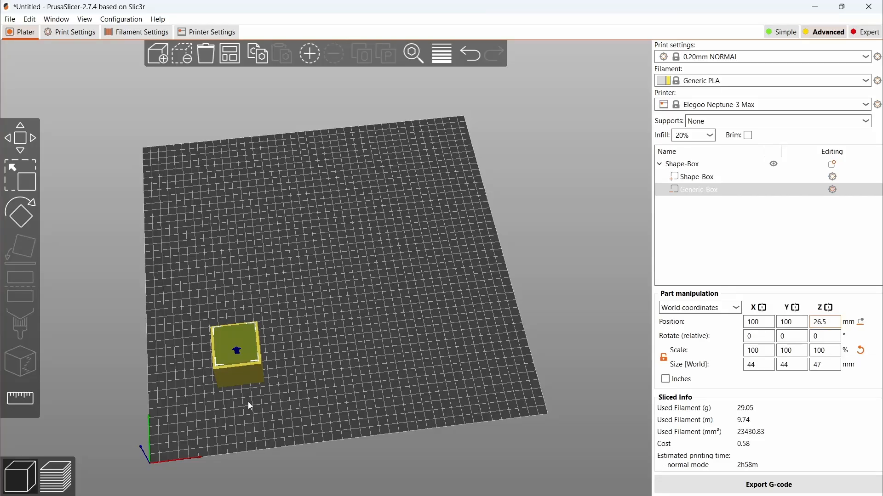
click(60, 476)
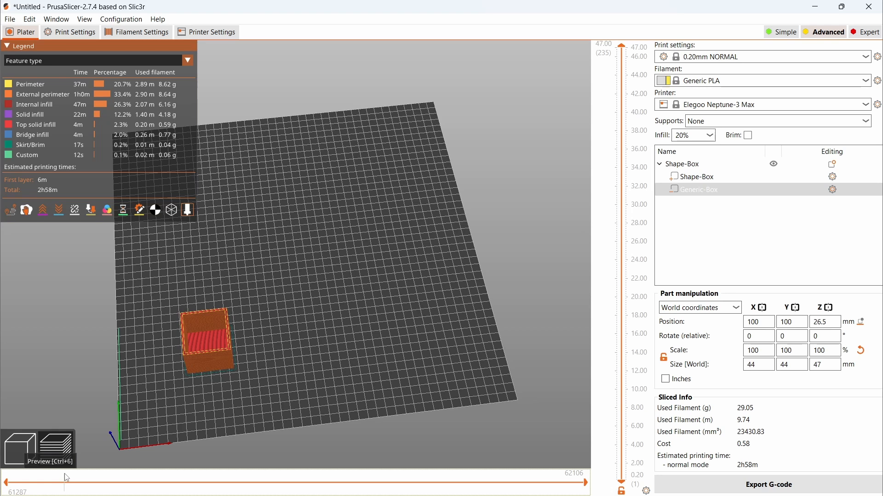
click(14, 450)
Add a cylinder part to the box object, move it to about X 99 mm, Y 99 mm, and preview the slice.
click(240, 379)
right_click(239, 380)
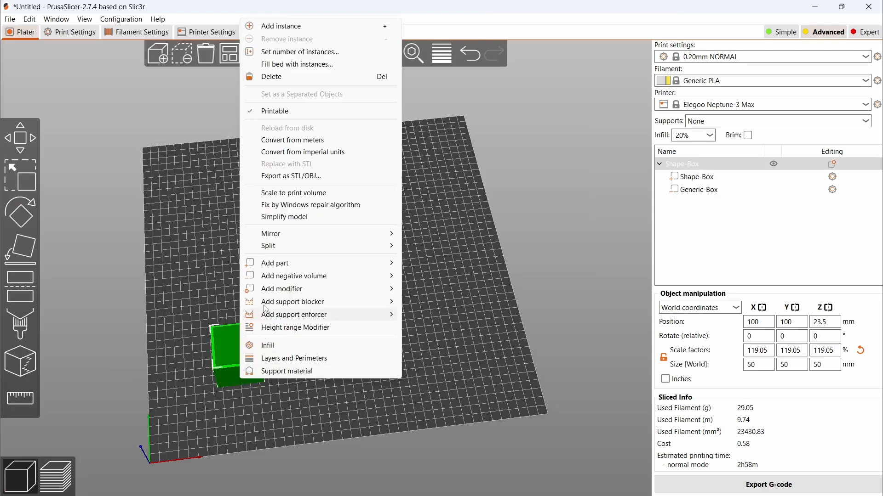
mouse_move(276, 264)
click(429, 289)
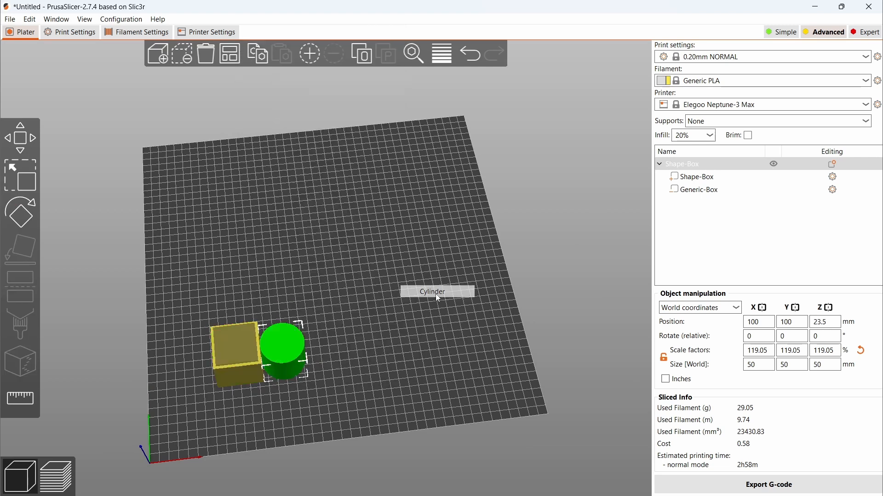
drag(287, 344, 241, 349)
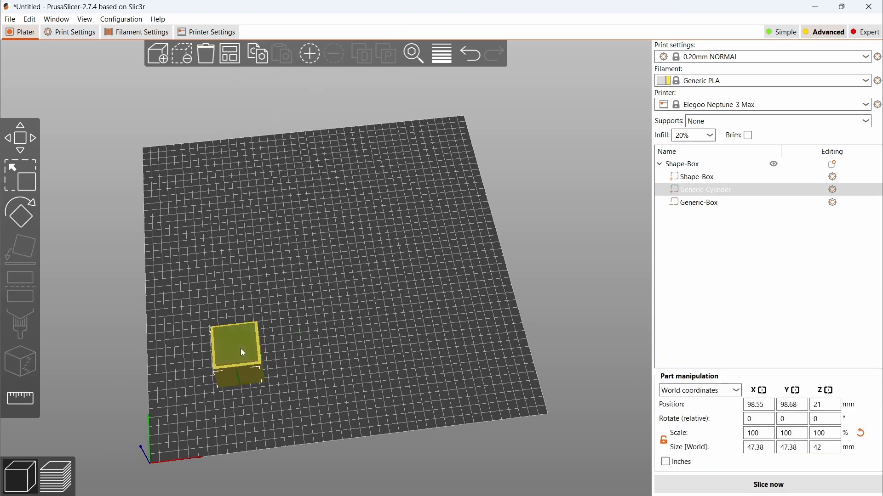
click(56, 476)
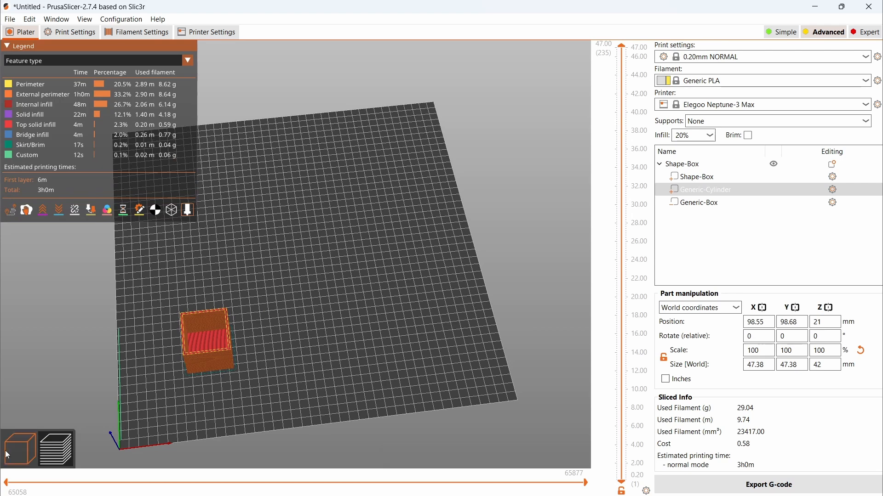
click(19, 449)
Add a separate cylinder shape, move it into the box at about X 103 mm, Y 98 mm, and preview the slice.
right_click(302, 294)
mouse_move(353, 300)
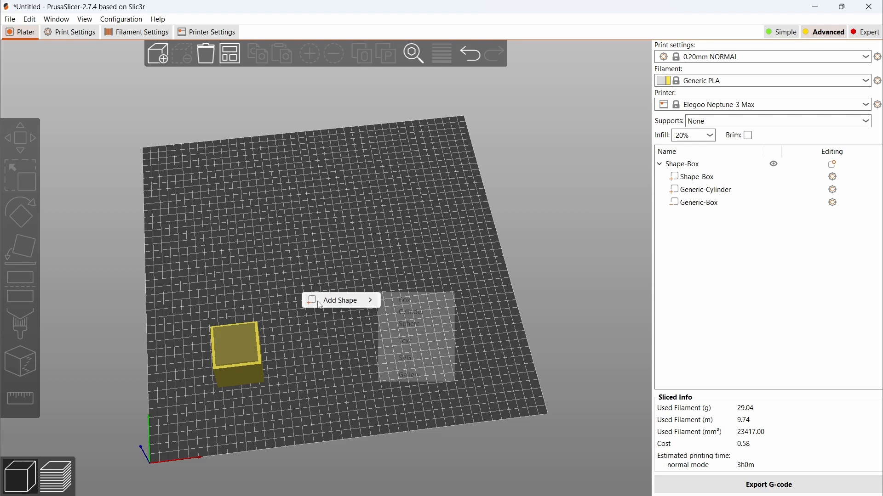
click(410, 312)
drag(328, 253, 238, 349)
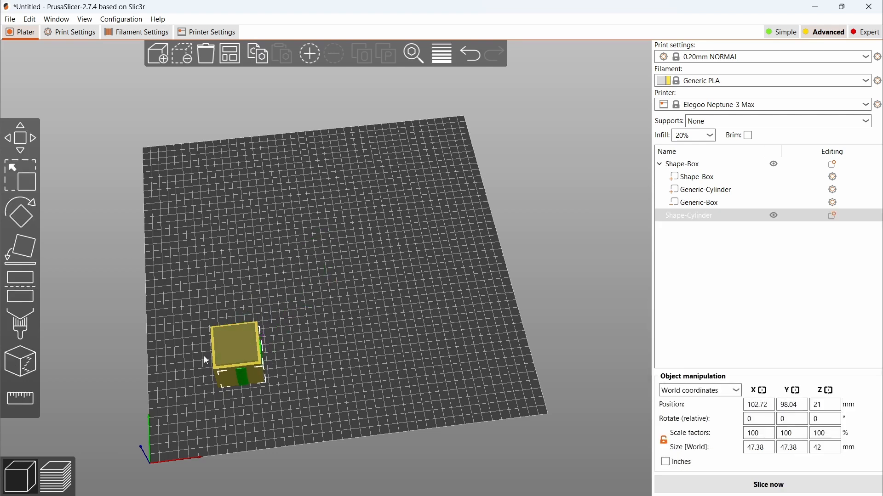
click(52, 467)
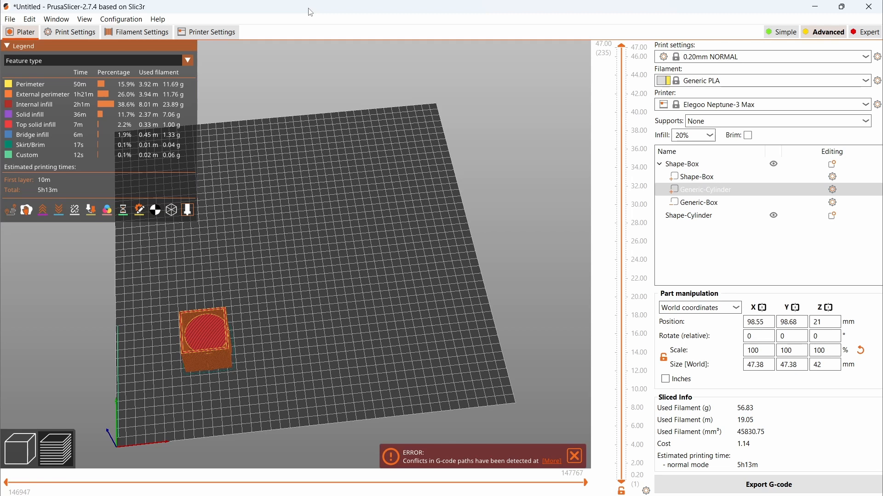
click(17, 442)
Delete the separate cylinder object and the cylinder part inside the box object.
click(715, 216)
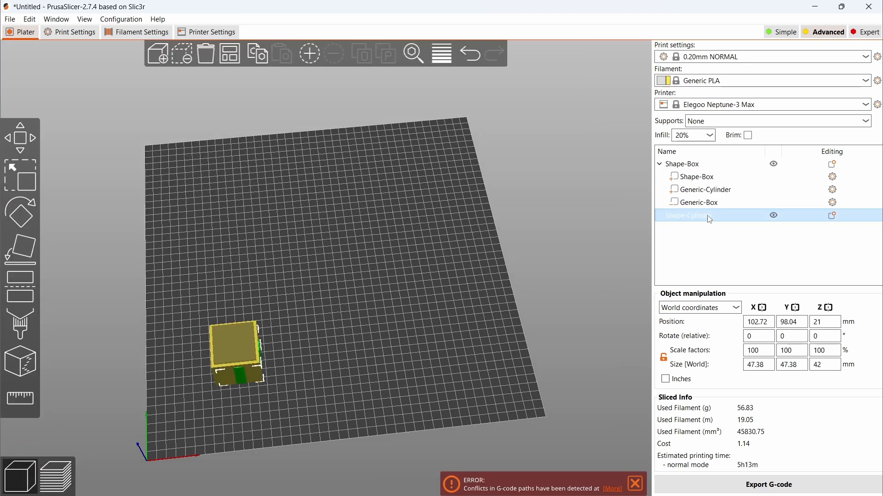
right_click(715, 216)
click(717, 195)
click(718, 196)
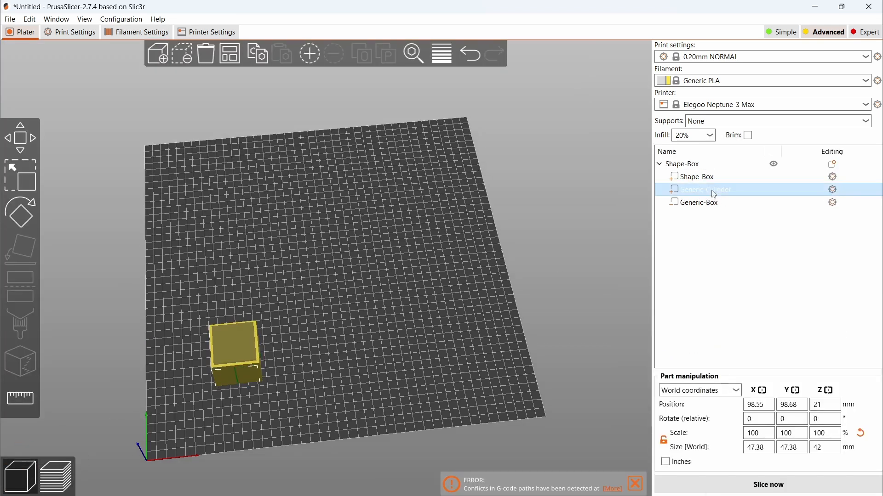
right_click(718, 196)
click(740, 202)
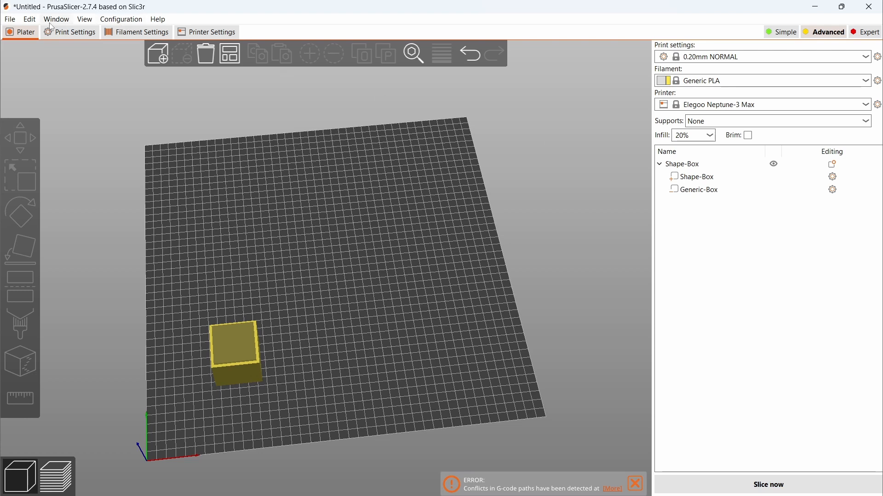
Save the project to the Desktop as a 3MF file named Demo and close the slicer.
click(10, 19)
click(30, 71)
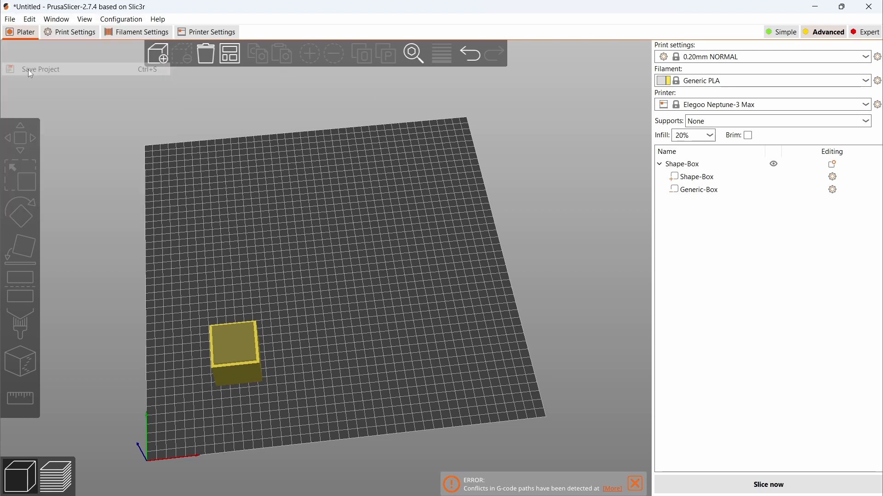
text(Demo)
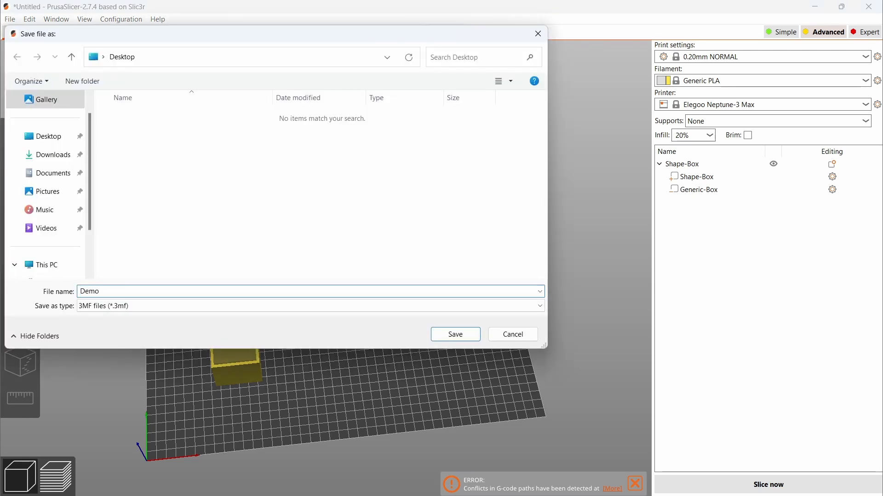
key(Return)
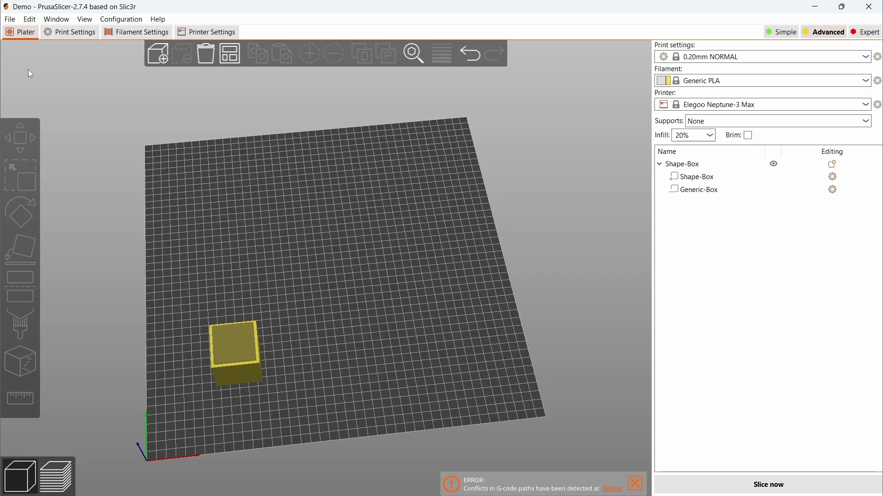
click(872, 10)
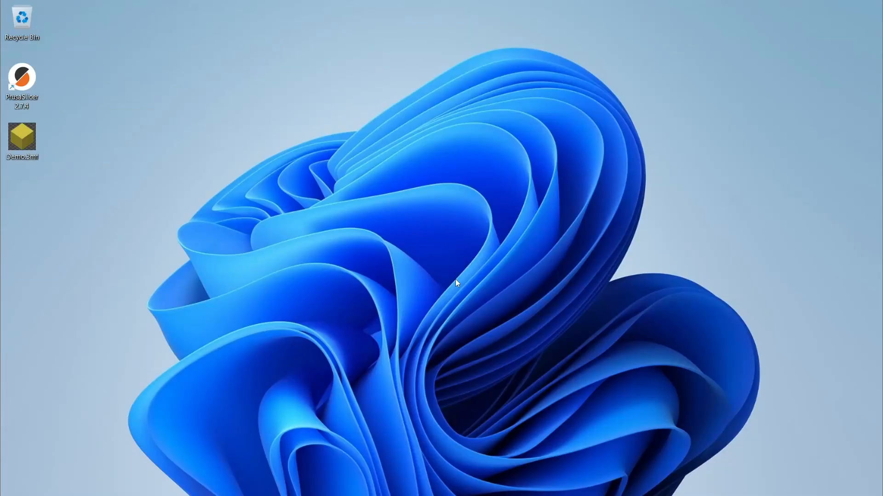
Launch PrusaSlicer from the desktop and add a box shape to the empty build plate.
double_click(23, 80)
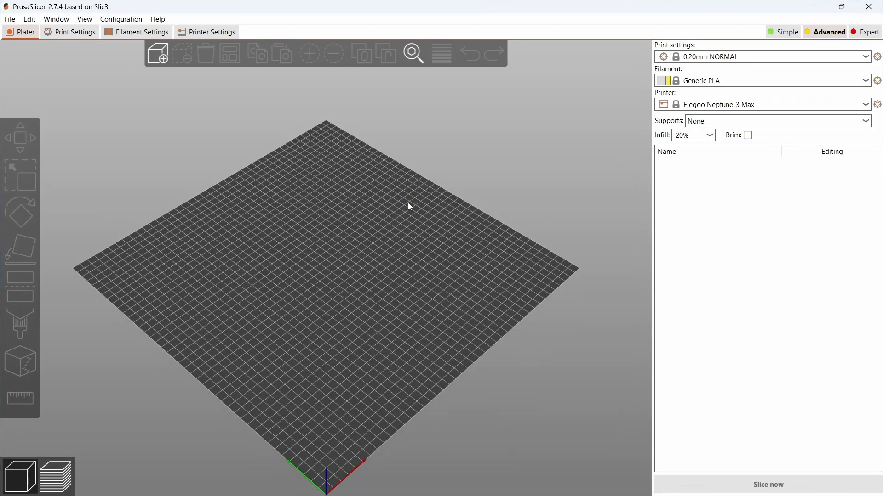
right_click(370, 272)
mouse_move(414, 282)
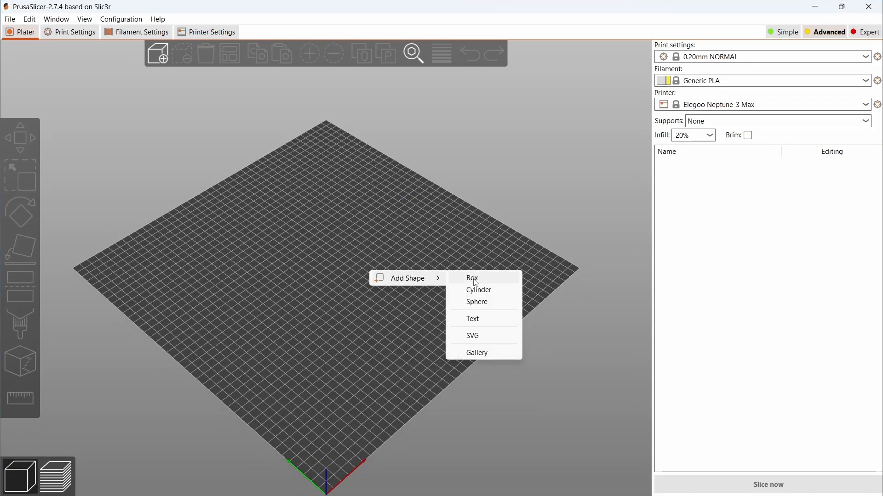
click(473, 279)
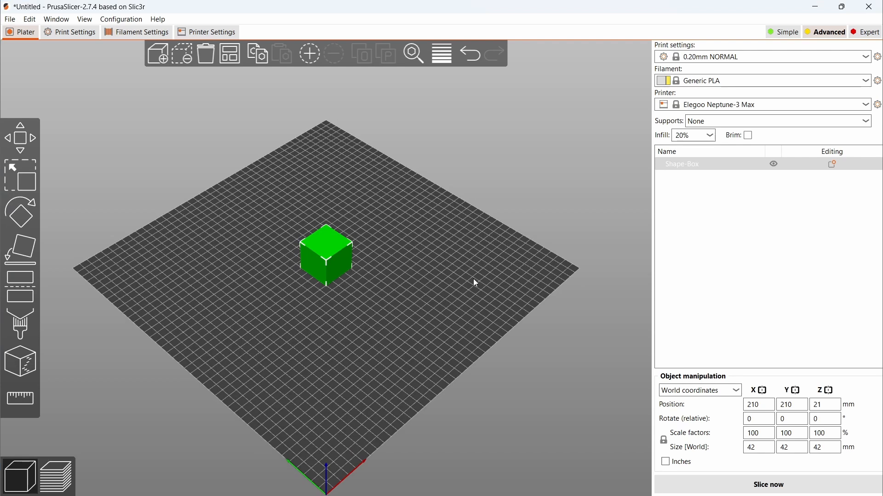
Unlock proportional scaling and size the box to 44 mm in X, 44 mm in Y and 2 mm in Z.
click(665, 442)
click(753, 448)
text(44)
key(Tab)
text(44)
key(Tab)
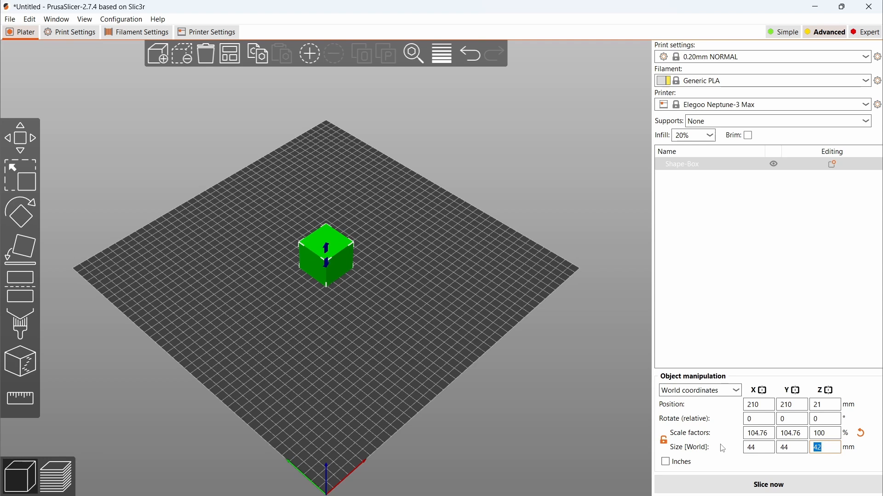
text(2)
key(Tab)
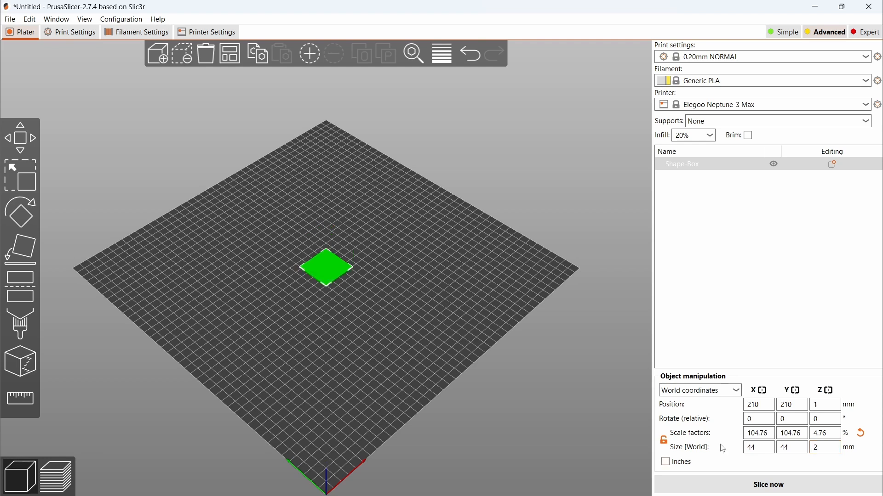
Position the flat box at X 100 mm and Y 100 mm on the build plate.
click(766, 405)
text(100)
key(Tab)
text(100)
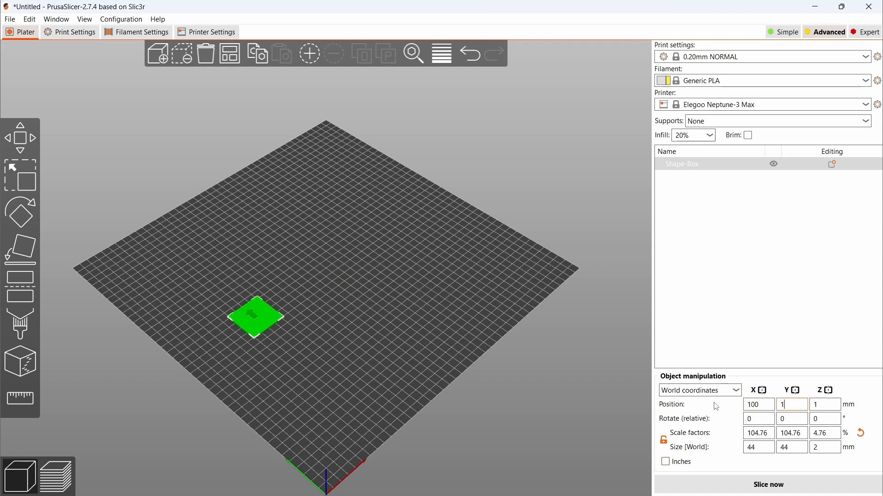
key(Tab)
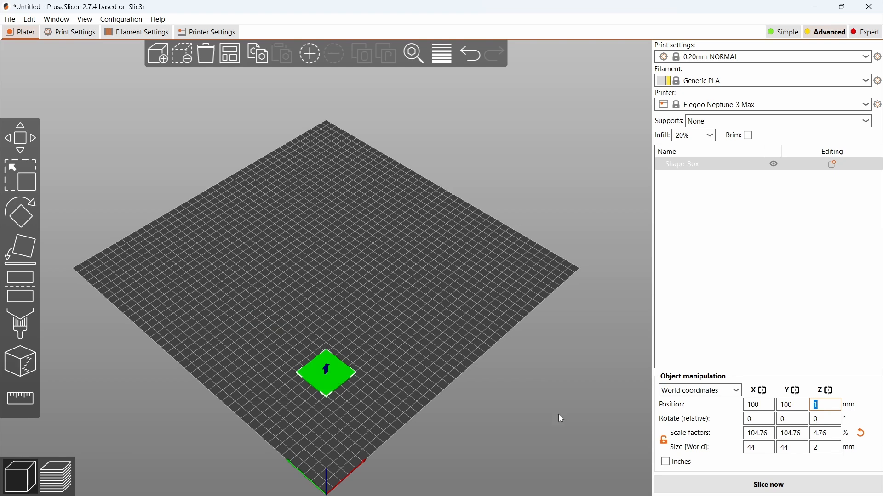
Add a cylinder negative volume to the flat box object.
scroll(373, 392, up, 5)
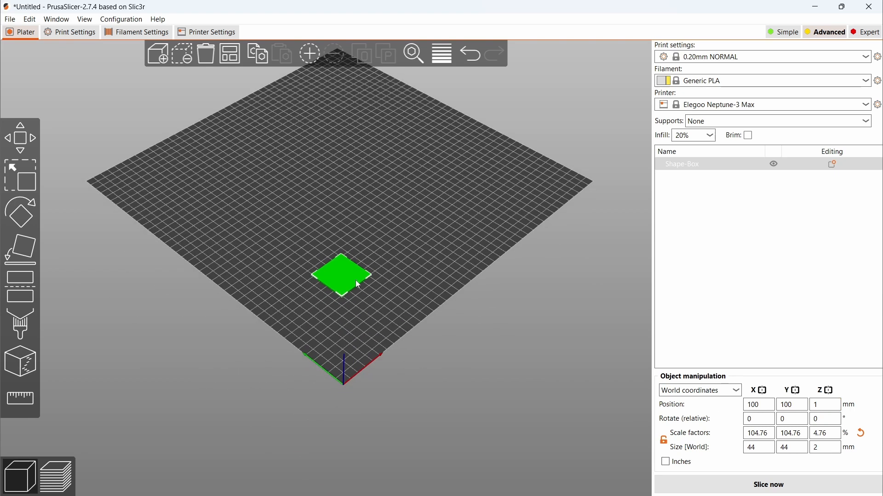
right_click(356, 284)
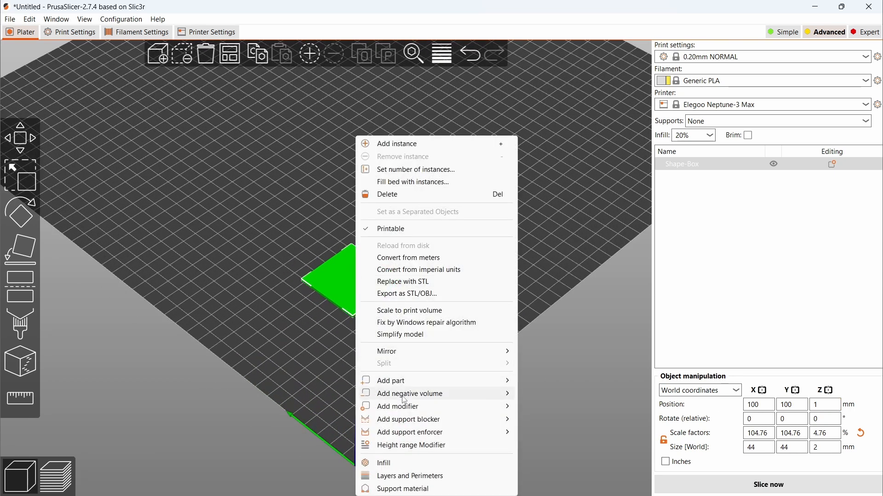
mouse_move(475, 391)
click(555, 320)
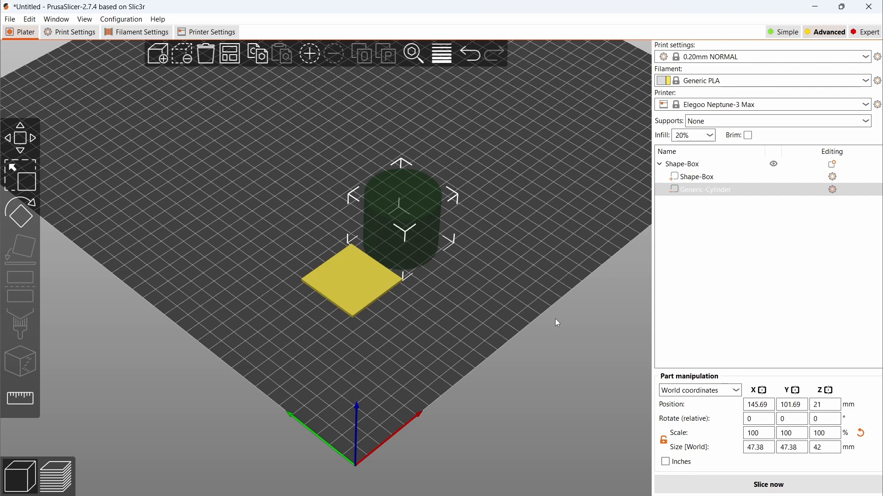
Rename the object Hollow, its box part Base and the negative cylinder Corner 1.
double_click(692, 164)
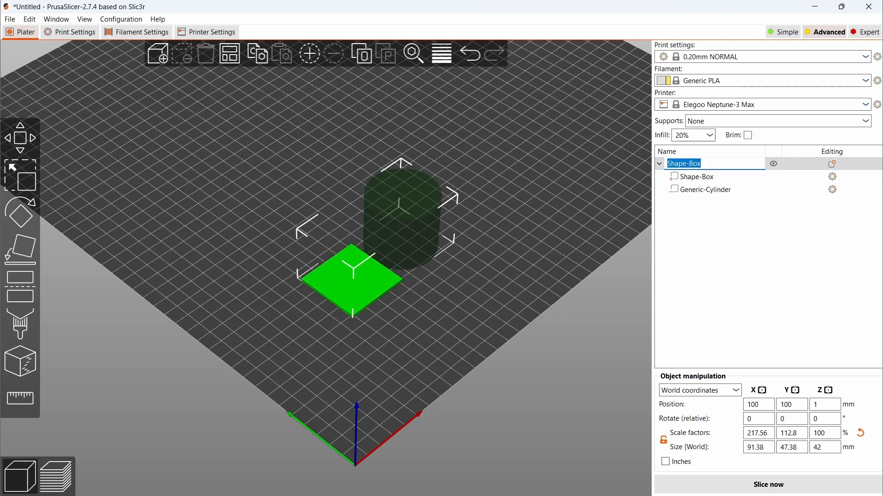
text(Hollow)
key(Return)
double_click(698, 178)
text(Base)
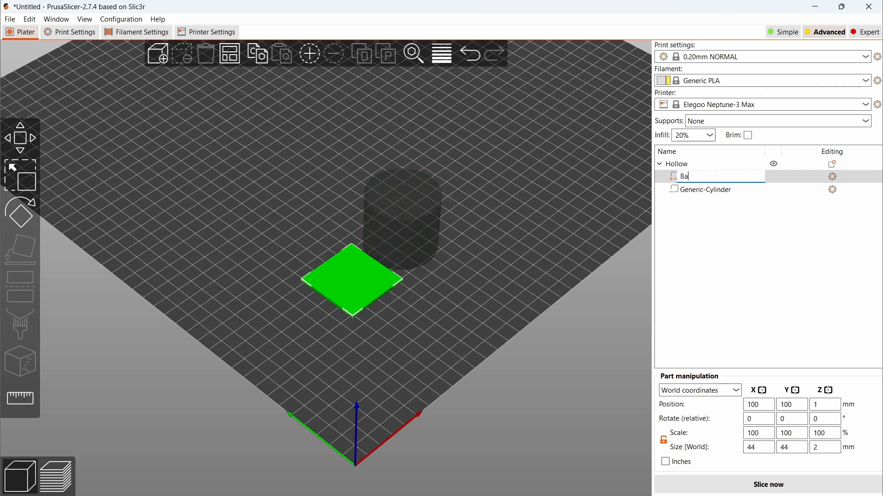
click(703, 190)
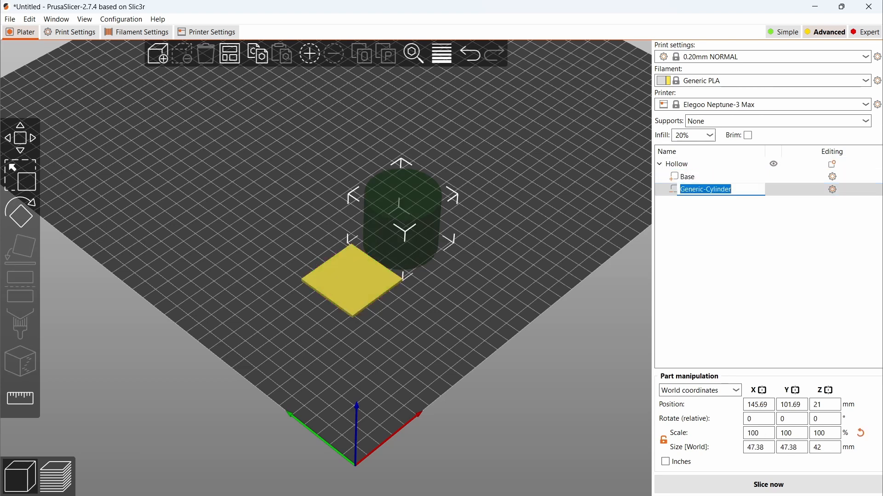
text(Corn)
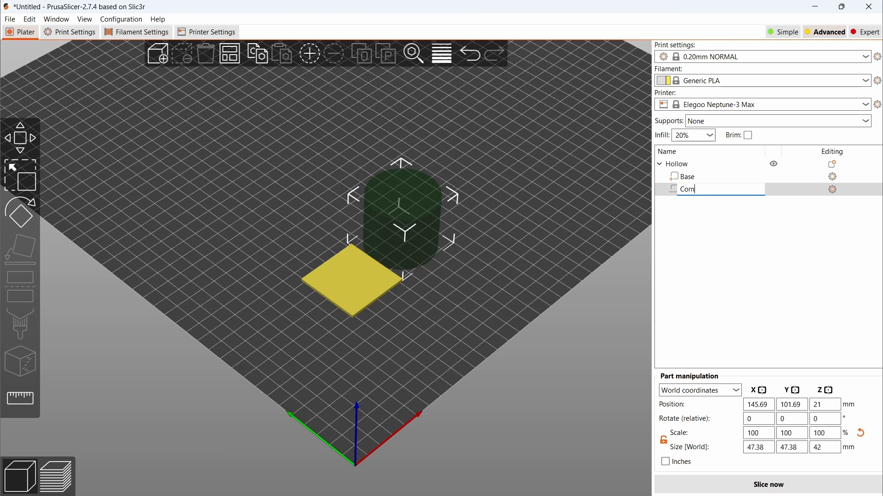
text(er 1)
key(Return)
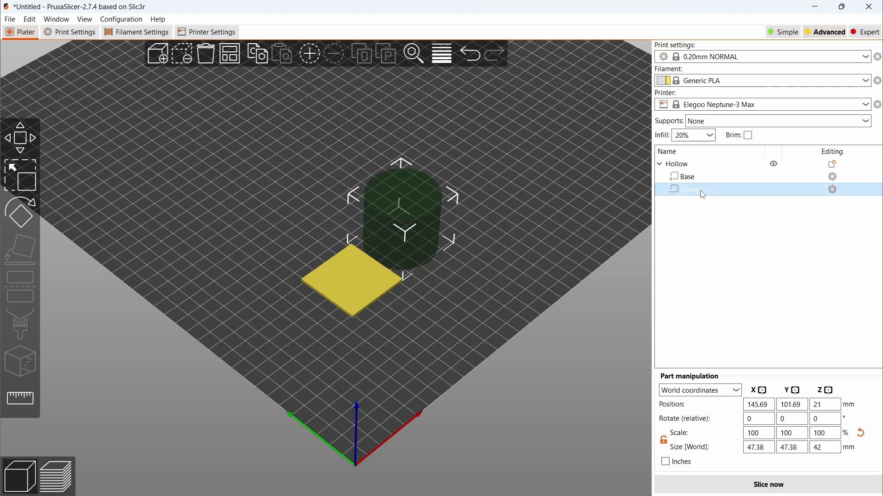
Size the Corner 1 cylinder to 7 mm in X, 7 mm in Y and 2 mm in Z.
click(758, 448)
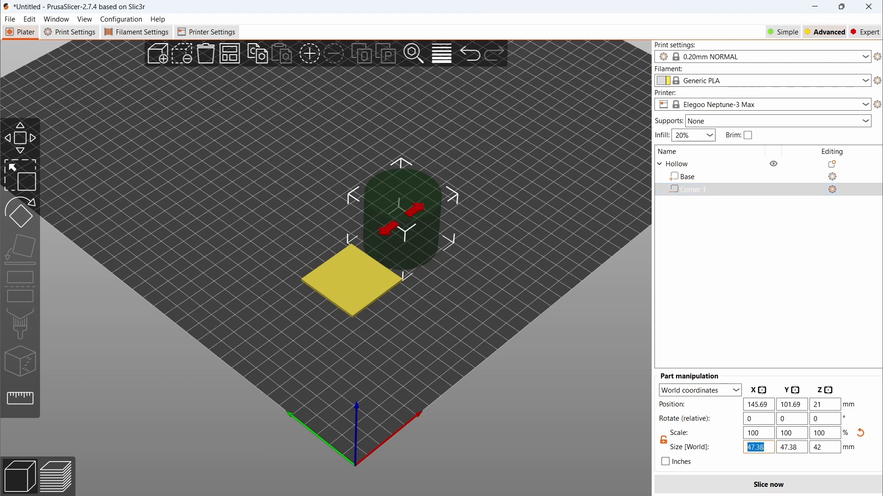
text(7)
key(Tab)
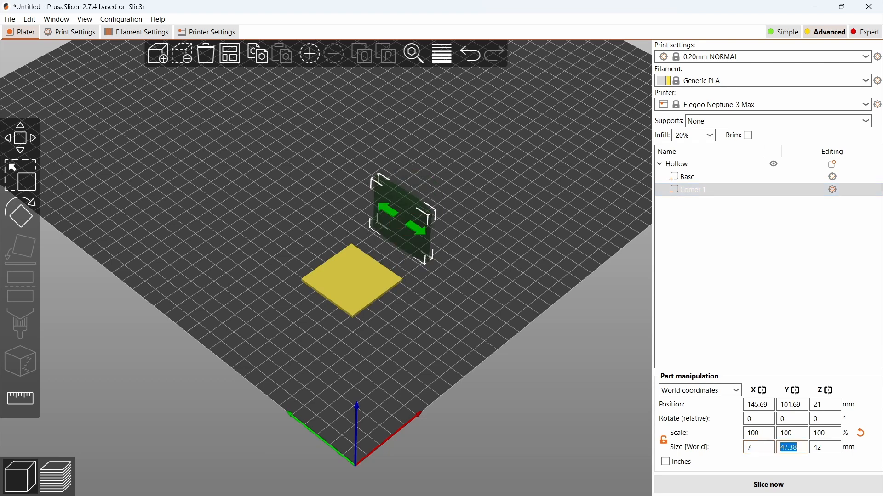
key(Tab)
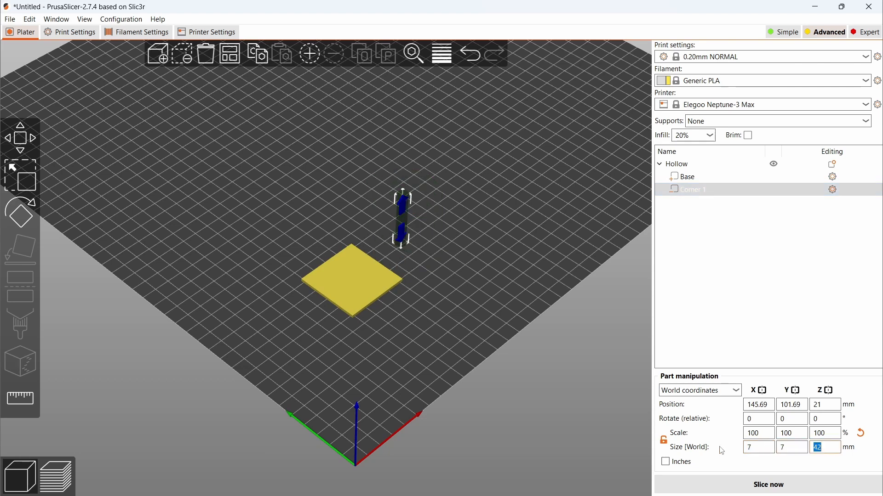
text(2)
key(Return)
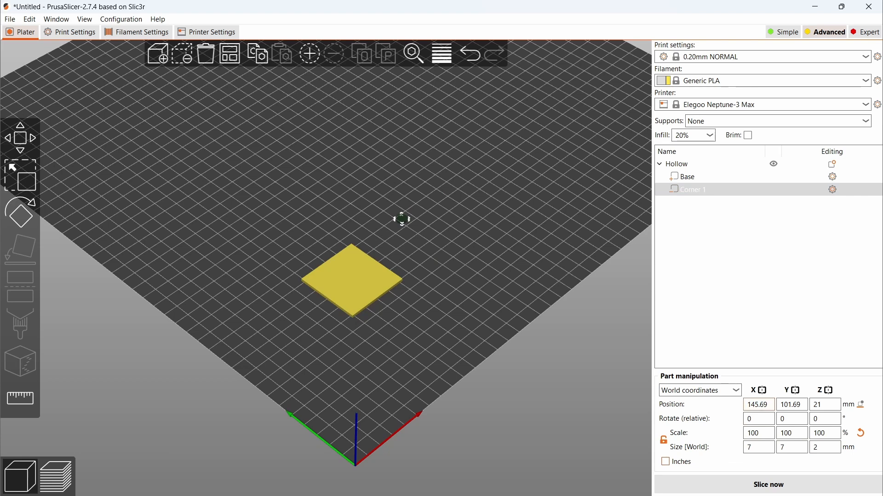
Position the Corner 1 cylinder at X 80 mm, Y 80 mm and Z 1 mm.
drag(769, 405, 723, 404)
text(80)
key(Tab)
text(80)
key(Tab)
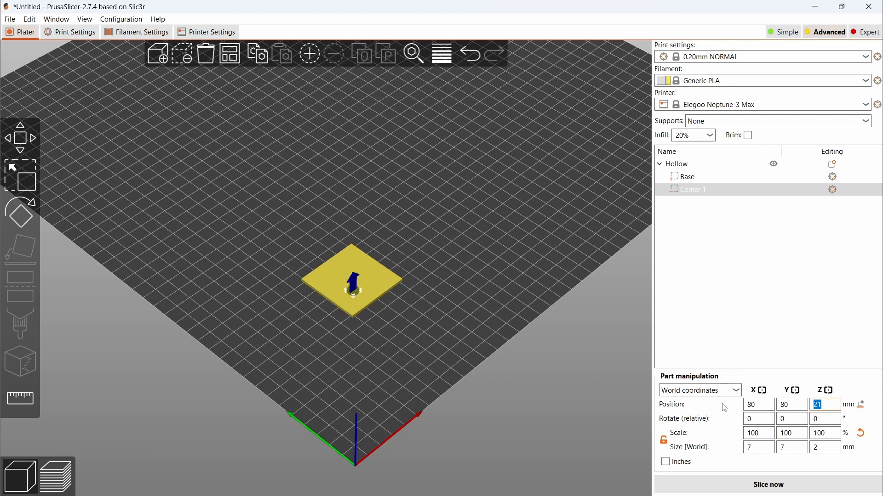
text(1)
key(Return)
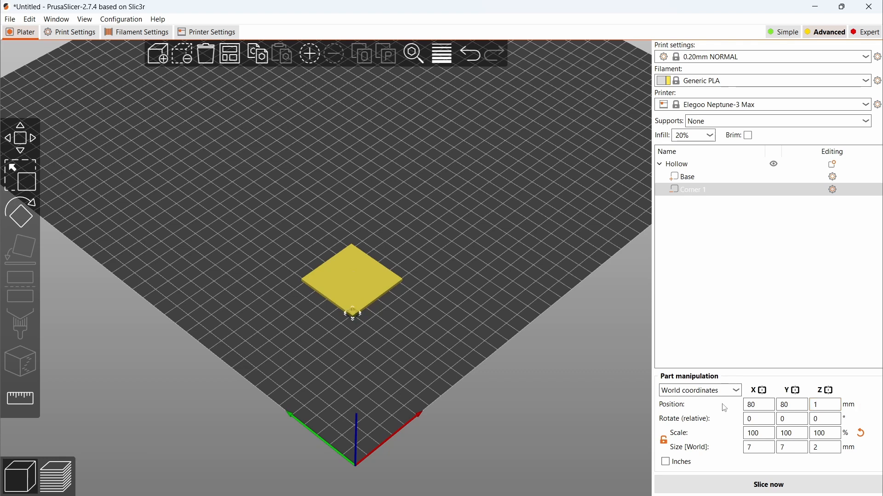
Copy the Corner 1 negative volume and paste three duplicates into the Hollow object.
click(694, 193)
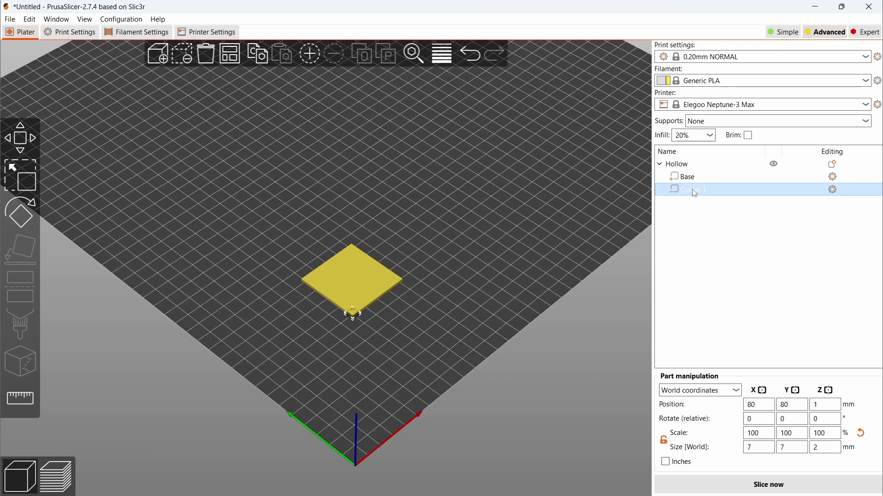
key(ctrl+c)
key(ctrl+v)
key(ctrl+v)
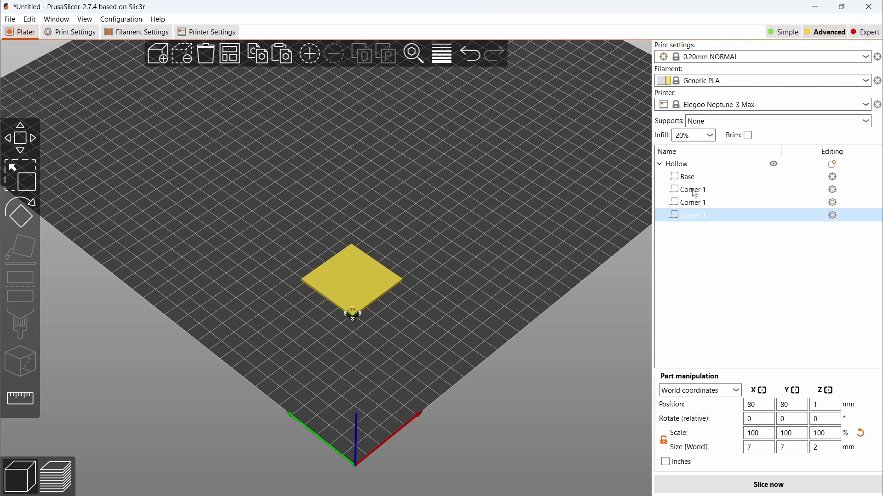
key(ctrl+v)
Rename the three pasted cylinders Corner 2, Corner 3 and Corner 4.
double_click(702, 203)
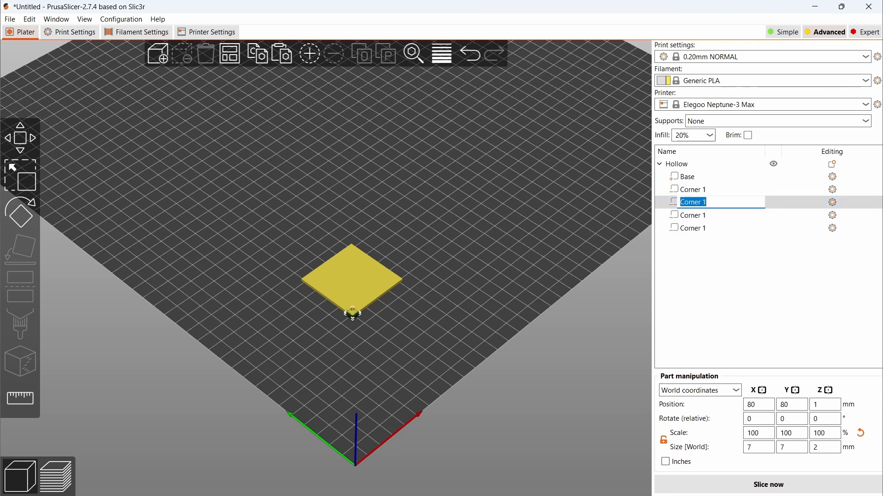
key(Right)
key(BackSpace)
text(2)
double_click(704, 217)
key(Right)
key(BackSpace)
text(3)
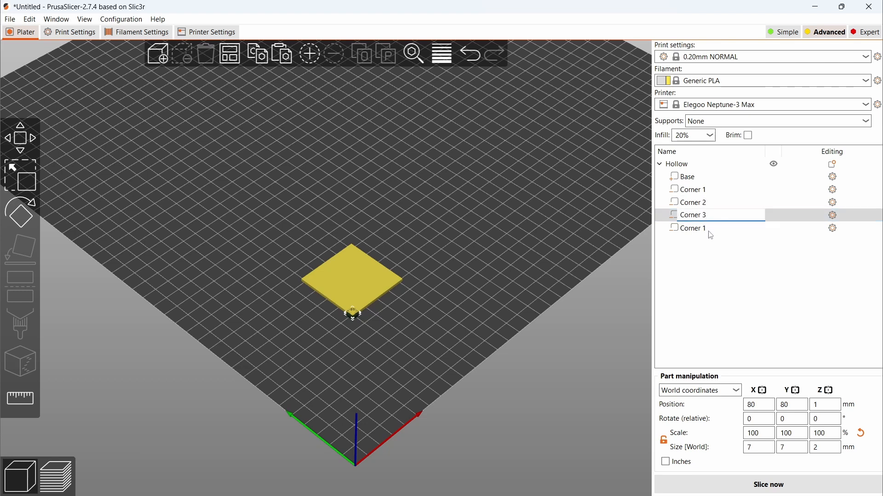
double_click(707, 230)
key(Right)
key(BackSpace)
text(4)
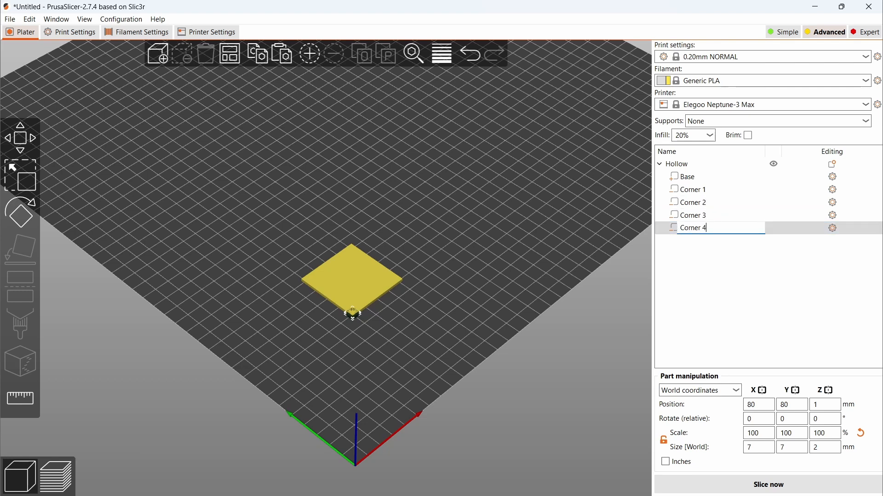
Move Corner 2 to Y 120 mm and Corner 3 to X 120 mm, onto their corners of the base.
click(696, 206)
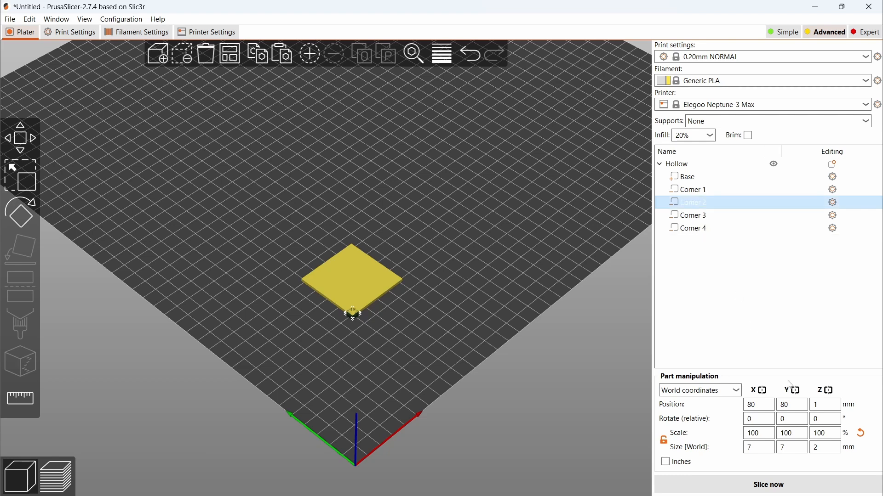
click(784, 405)
text(120)
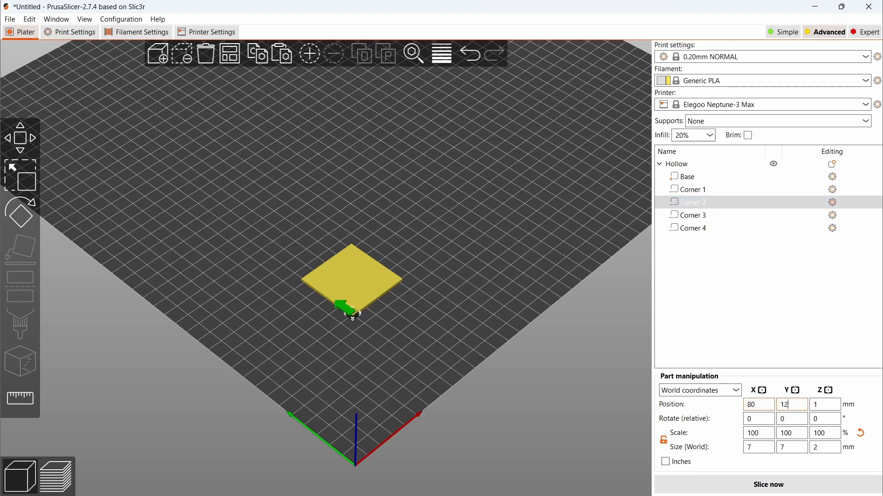
click(696, 217)
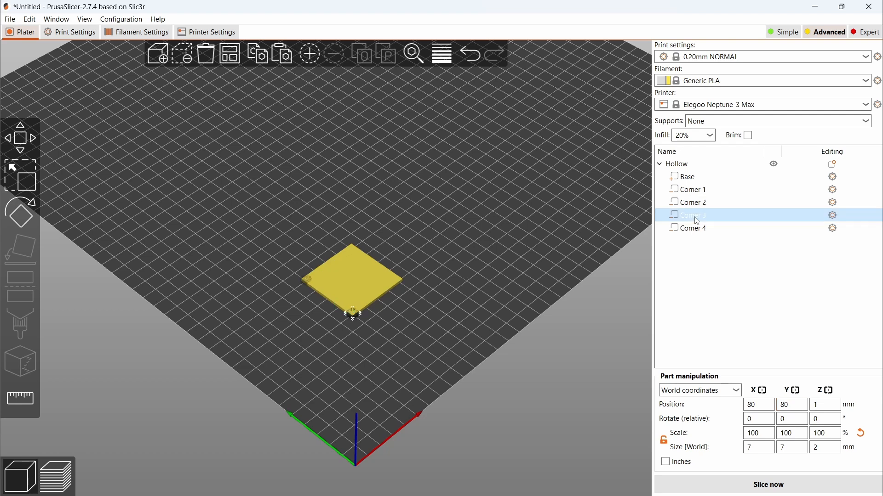
key(Tab)
text(120)
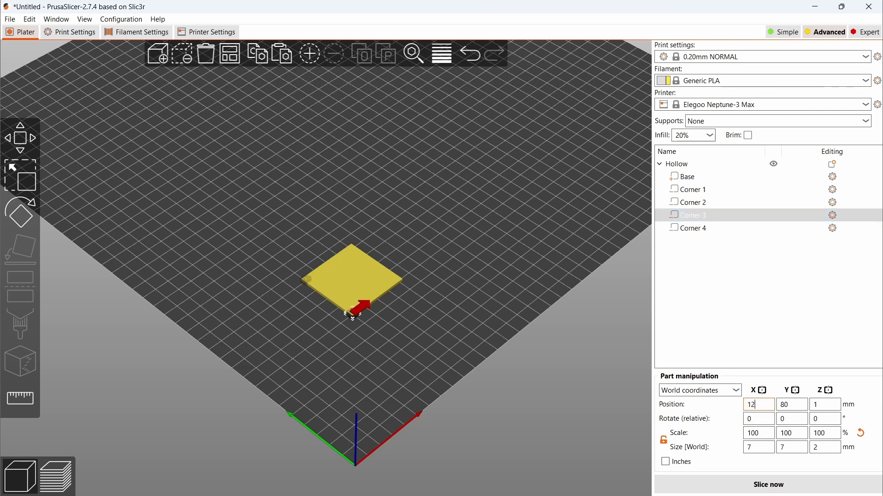
Move Corner 4 to X 120 mm and Y 120 mm, and clear the selection.
click(698, 229)
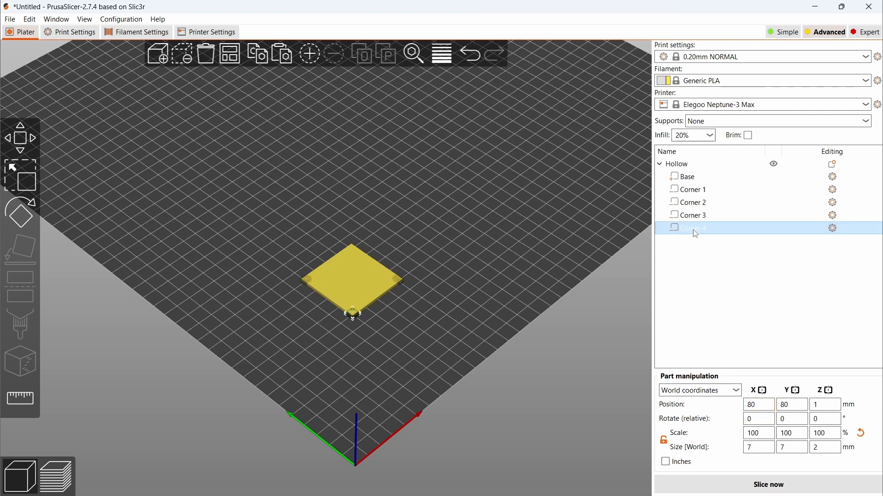
key(Tab)
text(120)
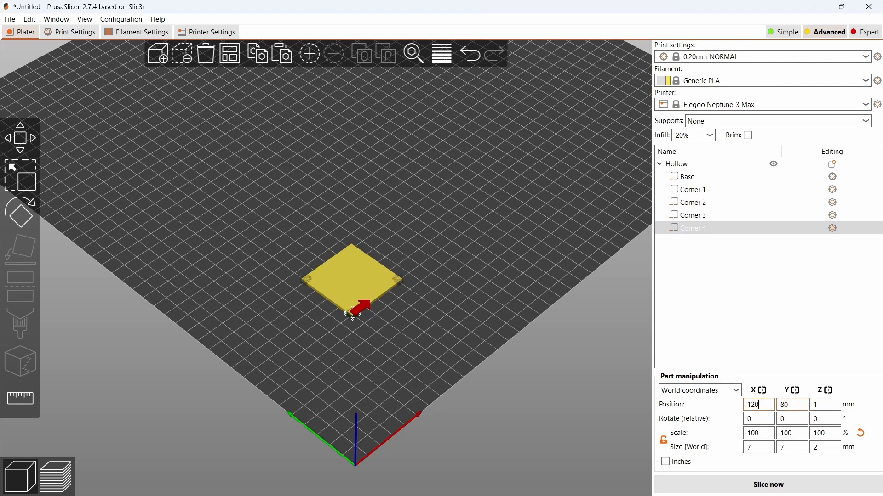
key(Tab)
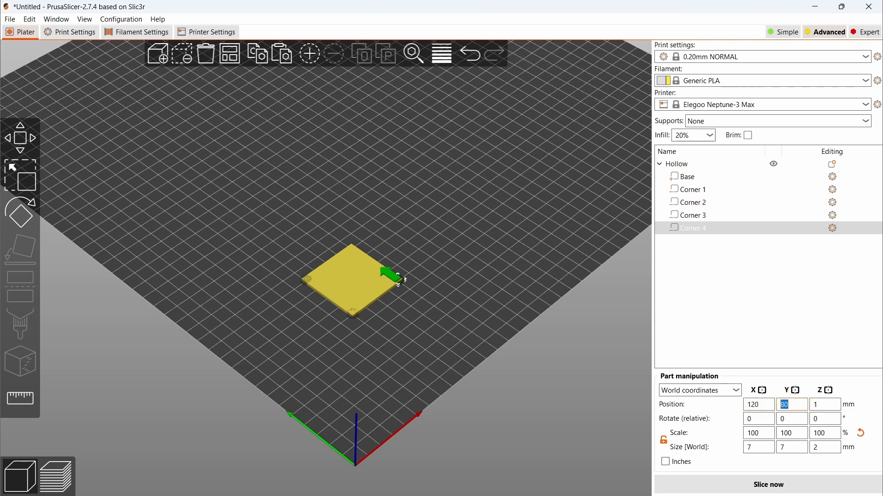
text(120)
click(318, 398)
Slice the Hollow object and examine the cut corners of the base from above in the preview.
click(61, 477)
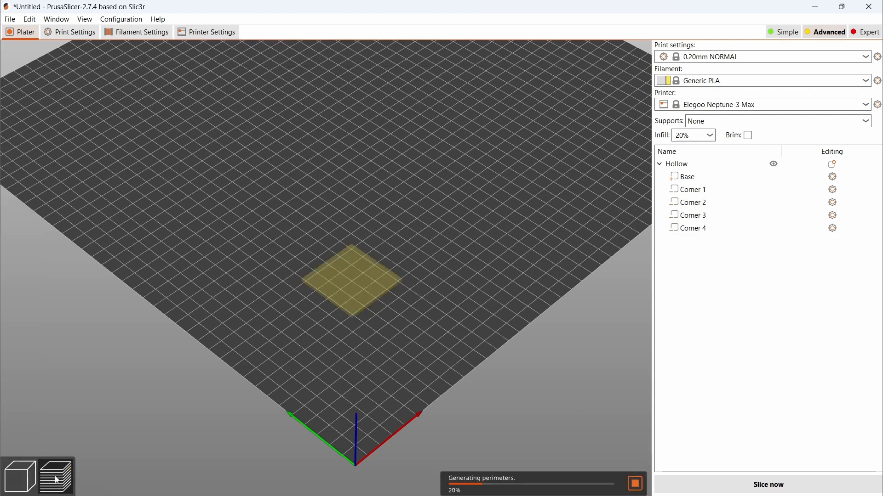
drag(346, 351, 318, 367)
right_drag(318, 314, 460, 297)
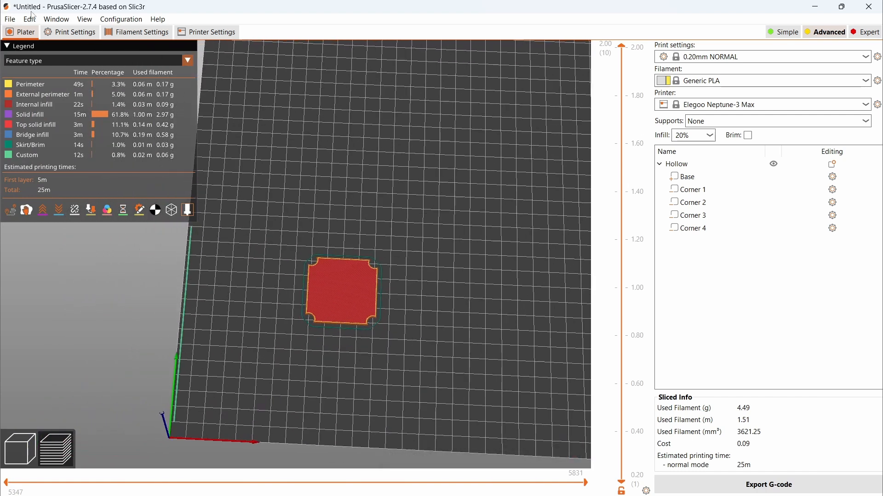
Save the project to the Desktop as Hollow.3mf.
click(10, 19)
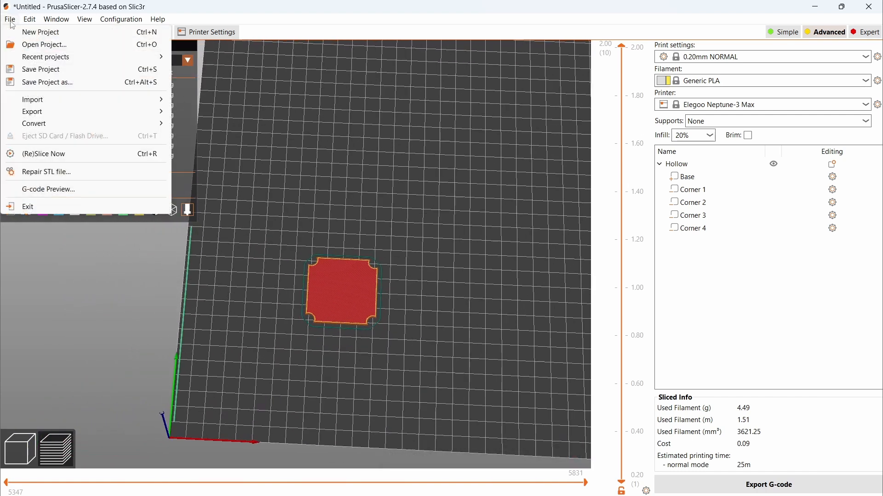
click(36, 70)
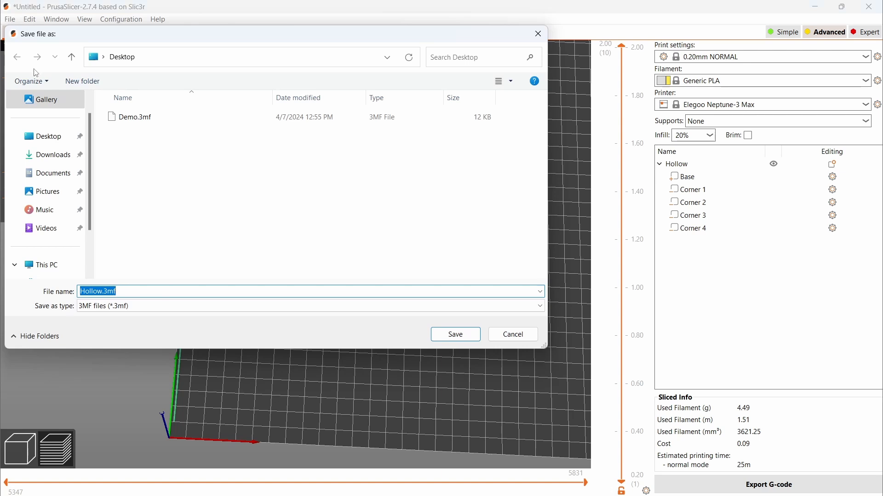
key(Return)
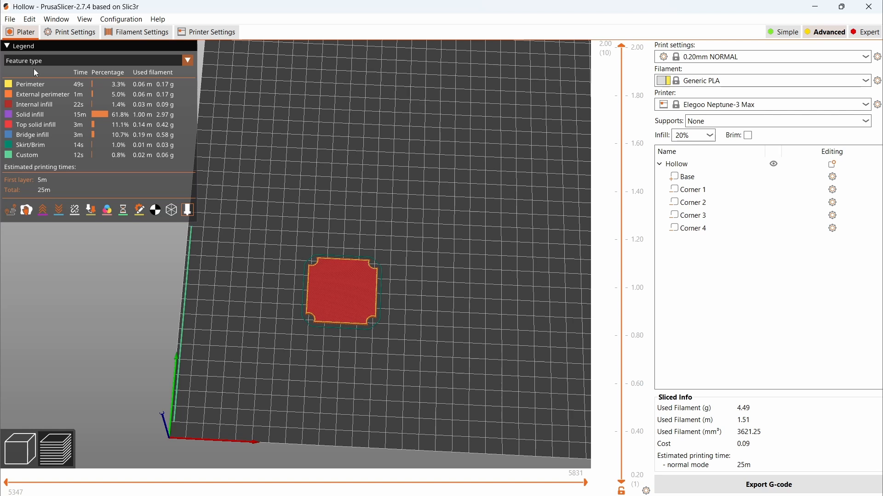
Export the plate to the Desktop as an OBJ file named Hollow.obj.
click(10, 20)
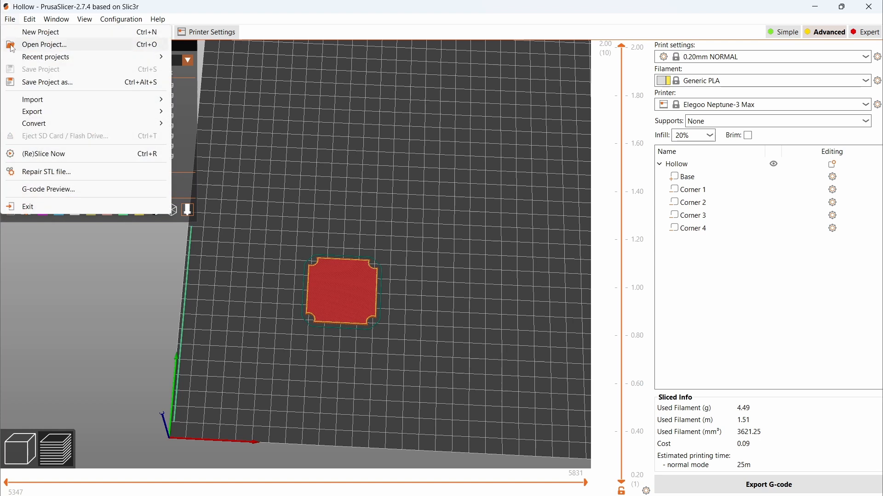
mouse_move(37, 113)
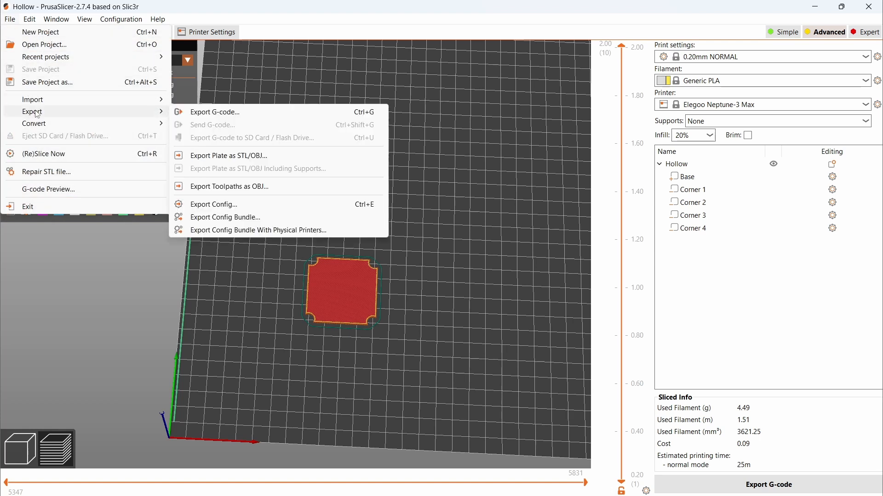
click(206, 159)
click(112, 292)
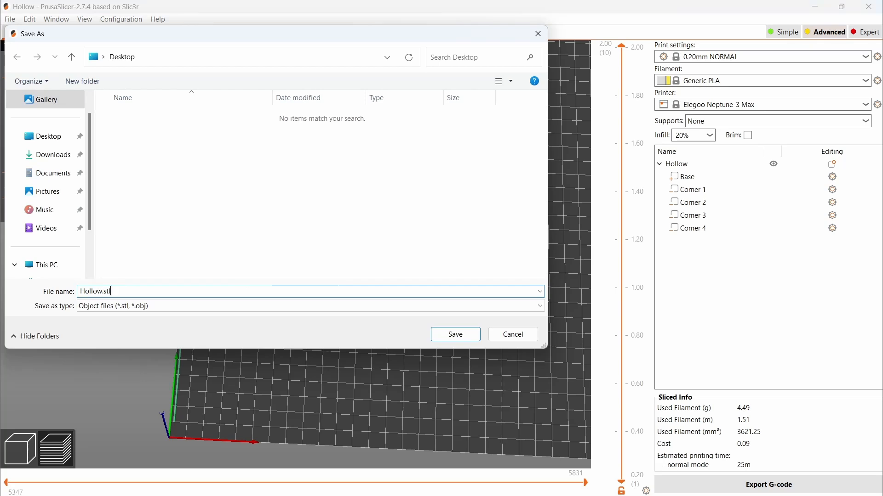
key(BackSpace)
key(BackSpace)
key(BackSpace)
text(obj)
key(Return)
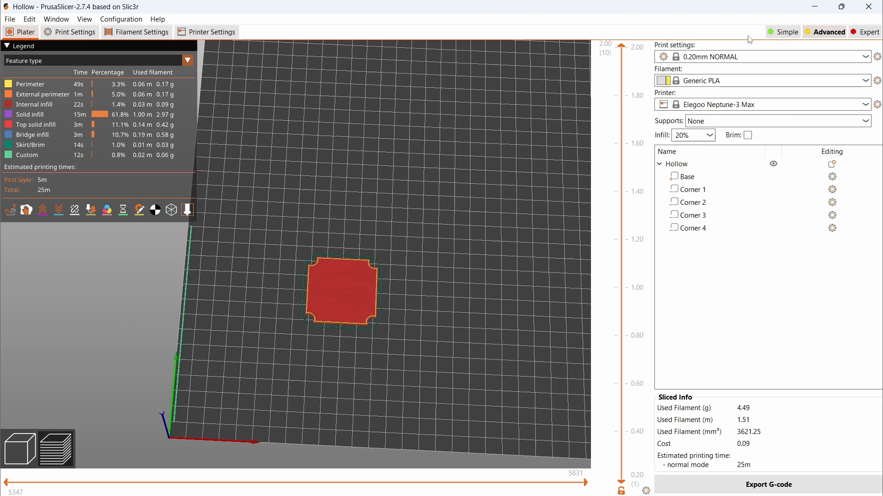
Close and restart PrusaSlicer, and open the recent project Demo.3mf.
click(875, 10)
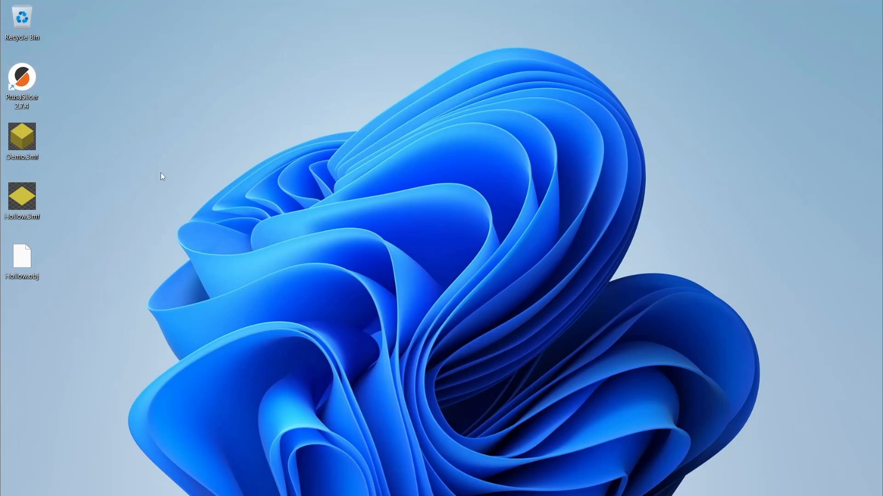
double_click(33, 80)
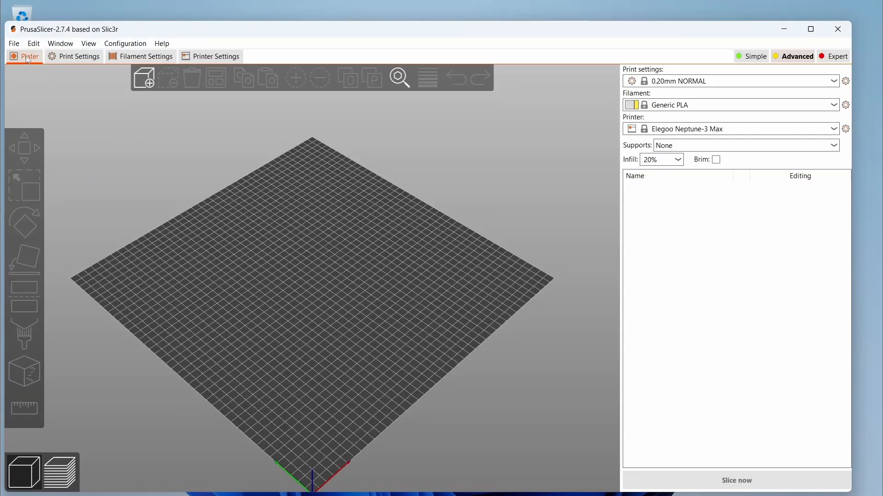
click(14, 44)
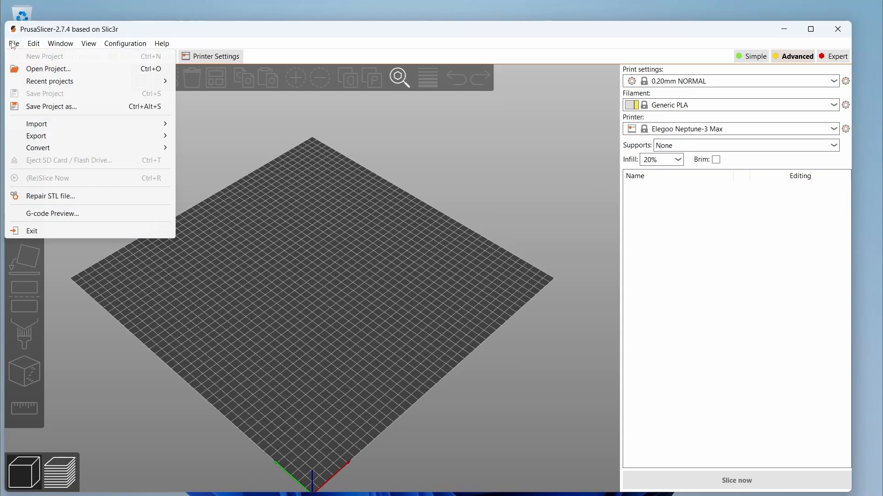
mouse_move(52, 83)
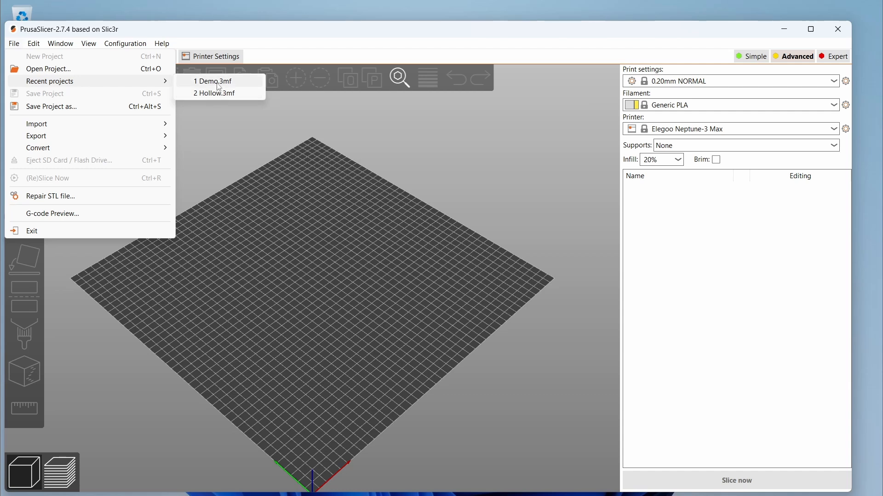
click(214, 82)
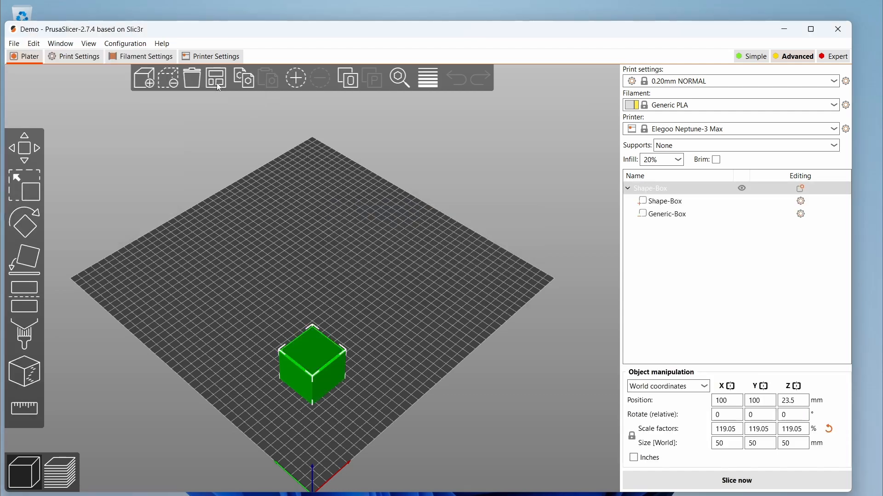
Unlock the box's proportional scaling and delete its Generic-Box negative volume.
click(633, 439)
click(663, 217)
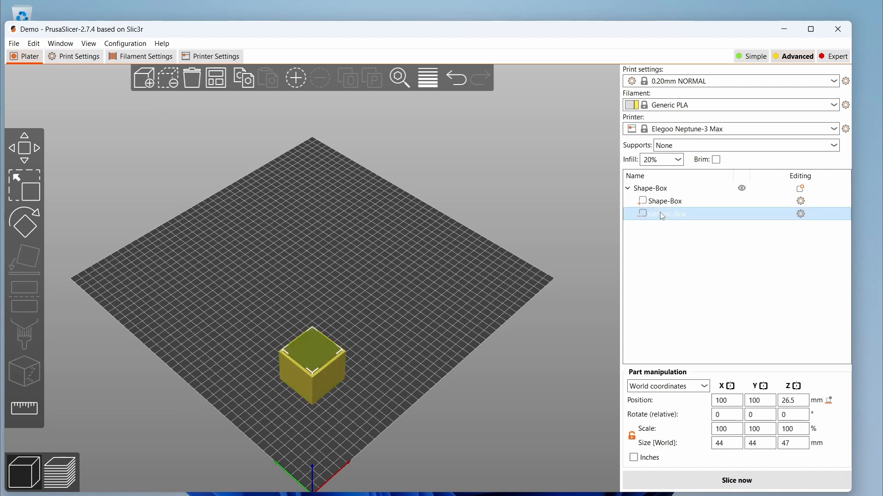
key(Delete)
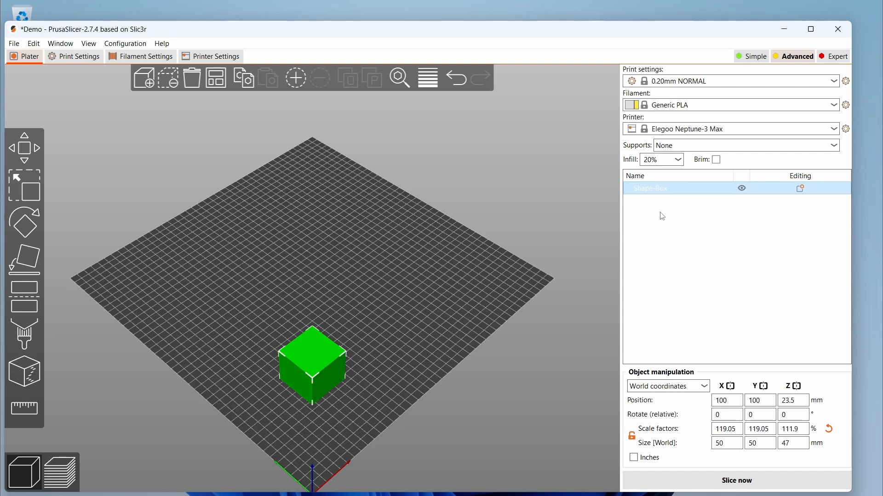
Load Hollow.obj from the Desktop as a negative volume of the Shape-Box object.
right_click(310, 352)
mouse_move(381, 397)
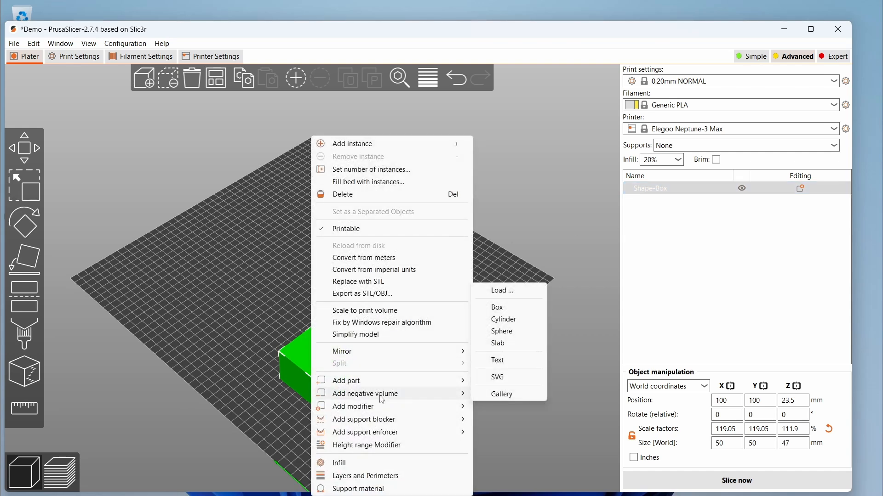
click(500, 291)
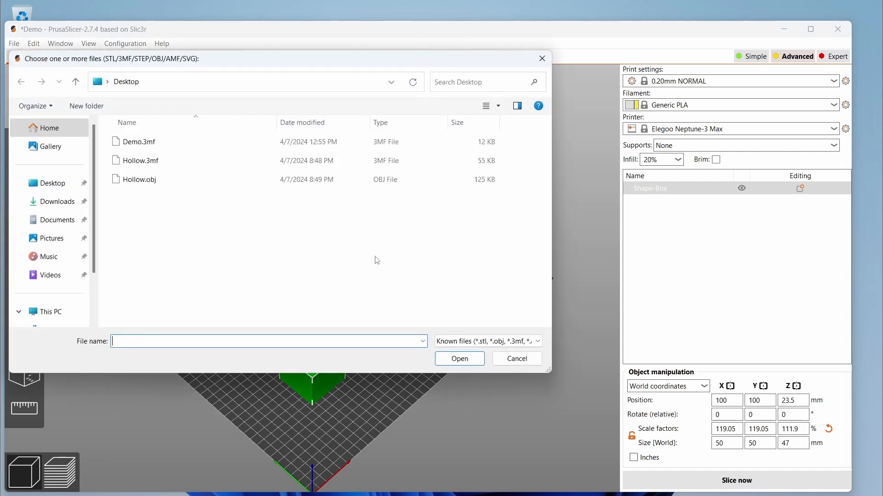
double_click(145, 183)
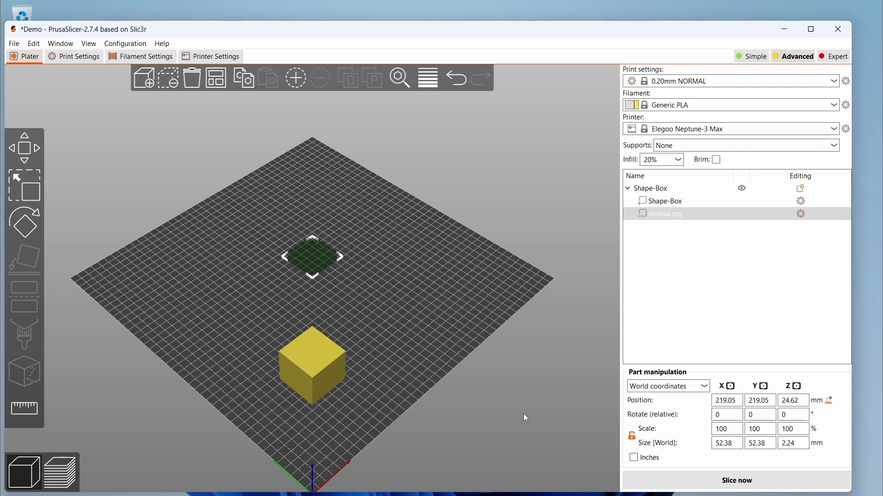
Set the Hollow.obj negative volume's size to 44 x 44 x 47 mm.
click(725, 443)
text(44)
key(Tab)
text(44)
key(Tab)
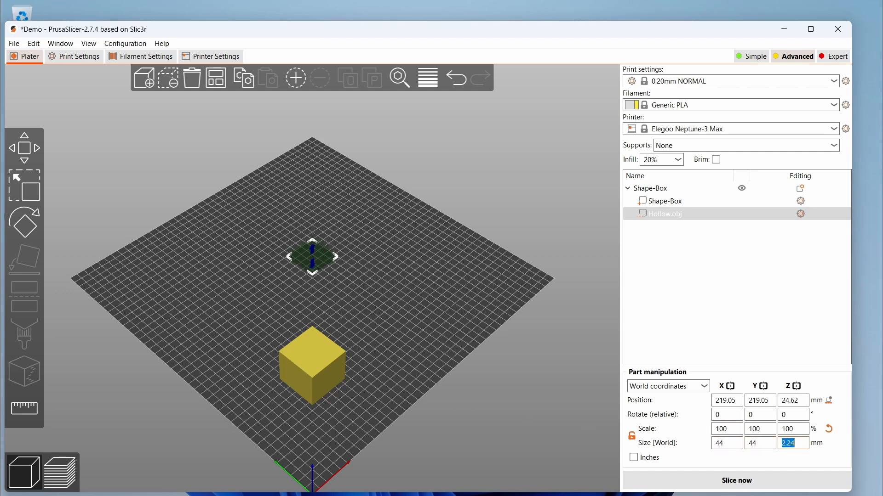
text(47)
key(Tab)
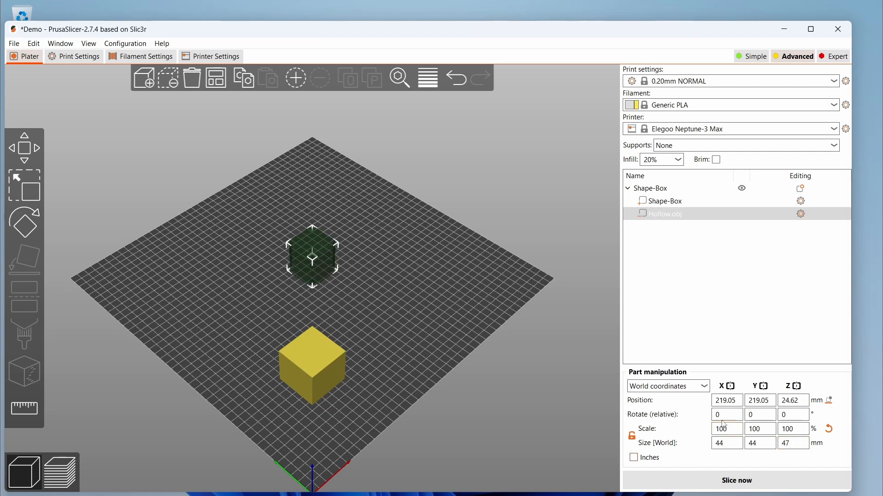
Position the Hollow.obj negative volume at X 100, Y 100 and Z 26.5 mm, inside the box.
double_click(733, 400)
text(100)
key(Tab)
text(100)
key(Tab)
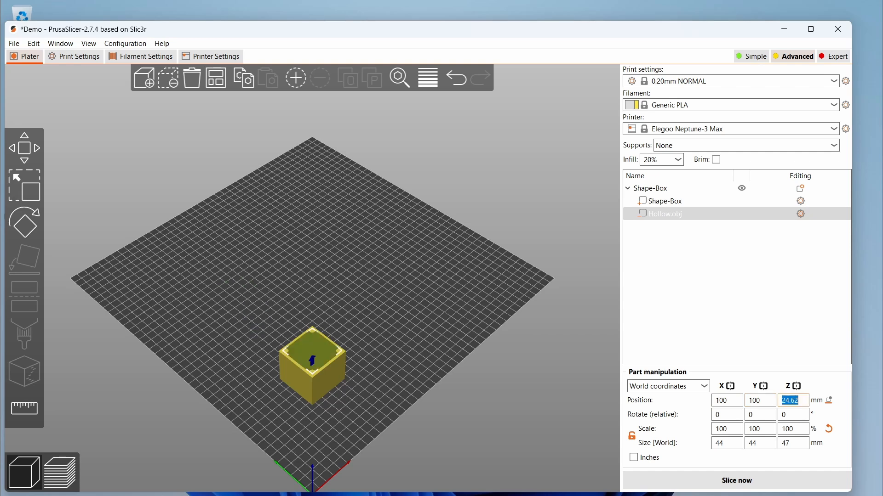
text(26.5)
key(Return)
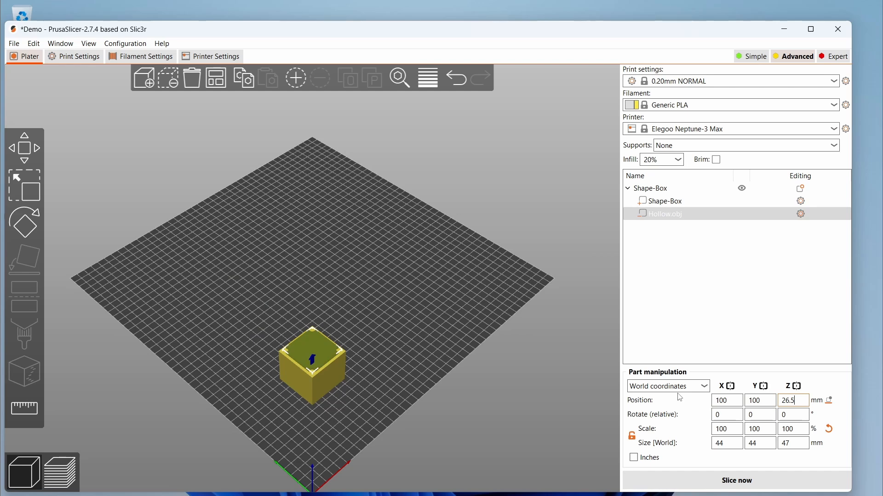
Slice the box and examine its hollow interior and reinforced corners in the preview.
click(62, 483)
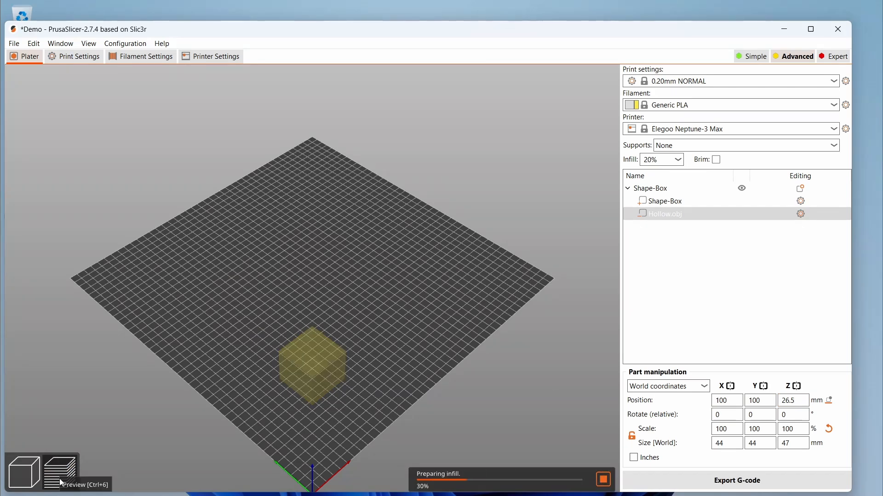
right_drag(378, 346, 448, 253)
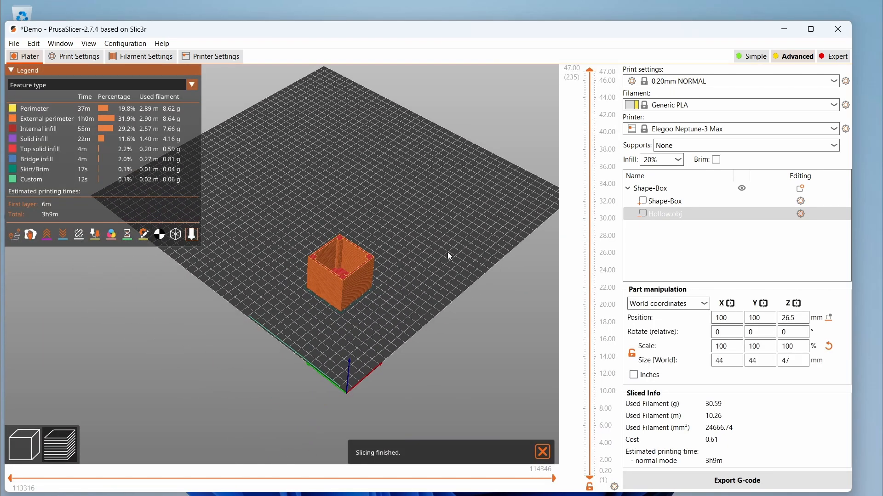
drag(449, 256, 342, 282)
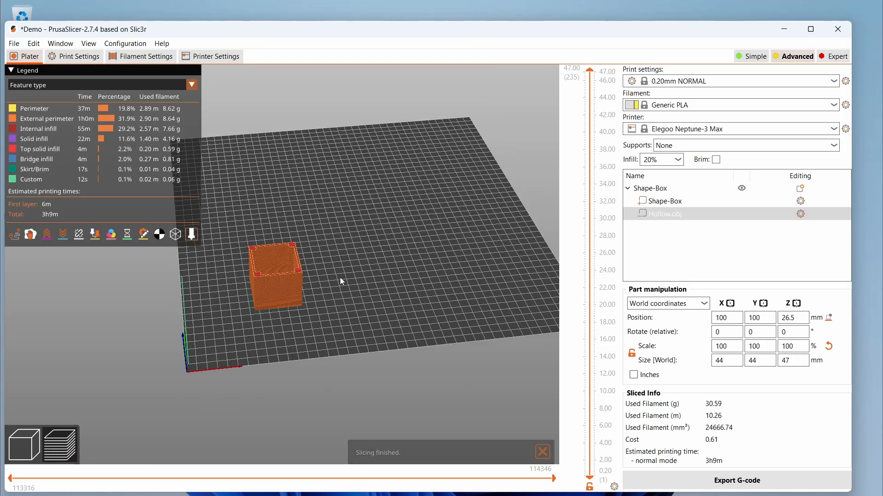
scroll(299, 286, up, 5)
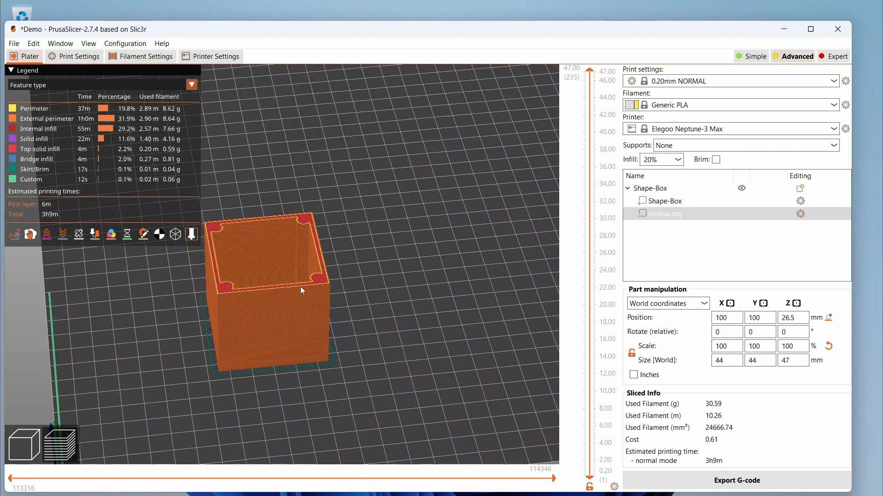
drag(360, 242, 360, 251)
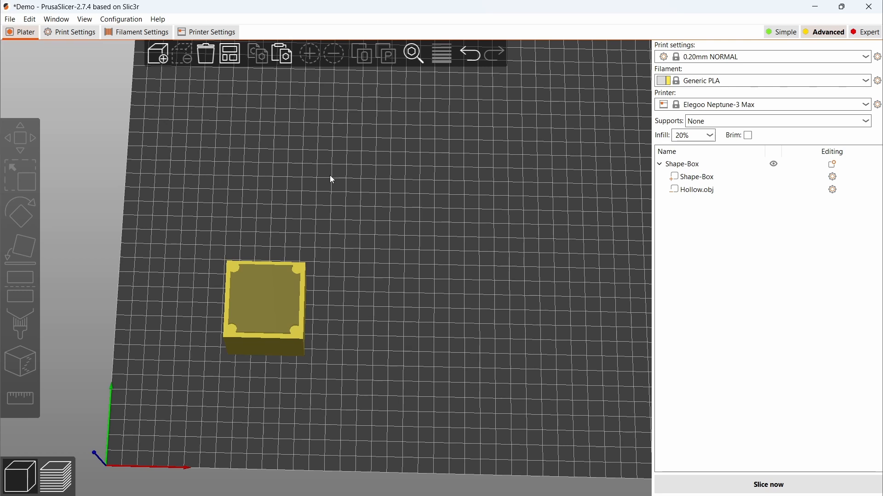
Delete the whole Shape-Box object and add a new box shape to the empty bed.
click(684, 167)
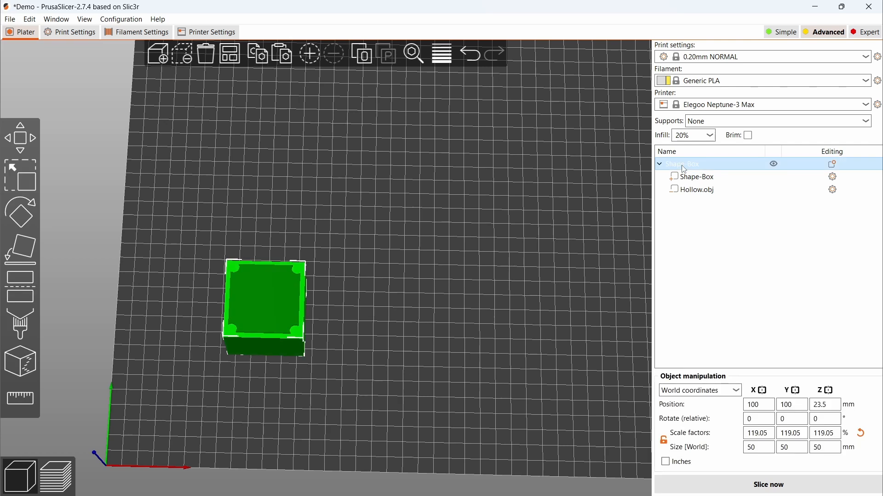
key(Delete)
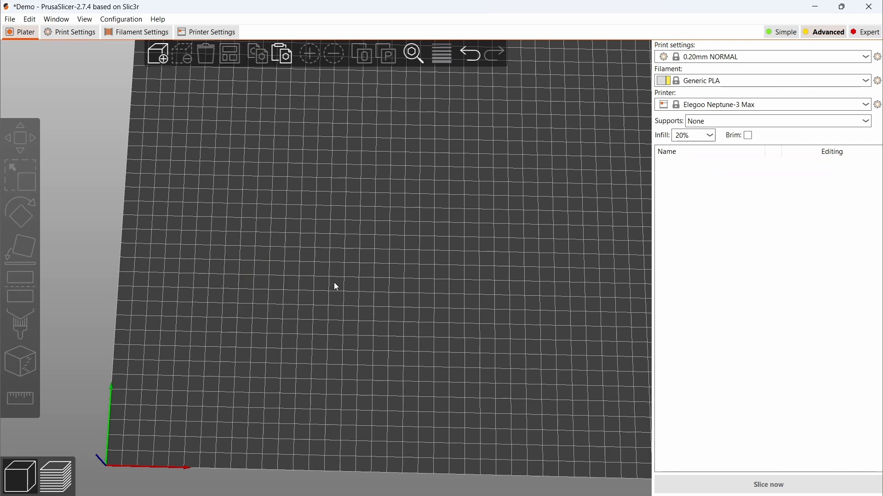
right_click(338, 263)
mouse_move(377, 272)
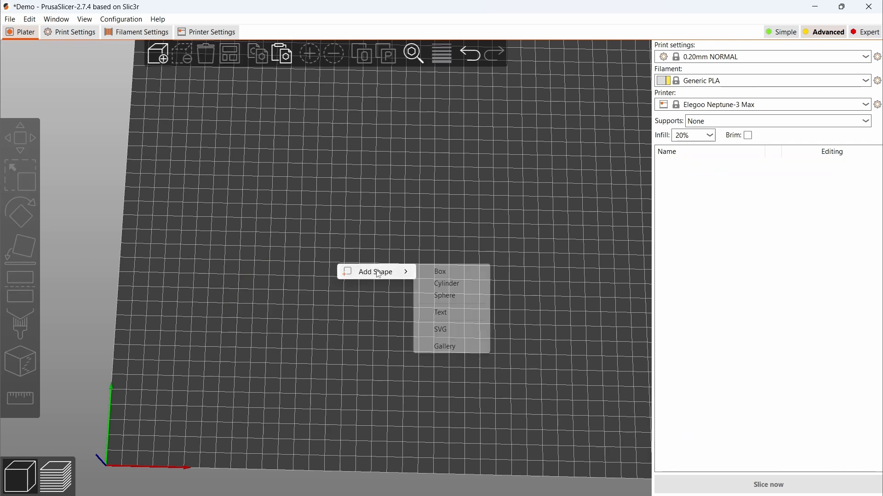
click(445, 274)
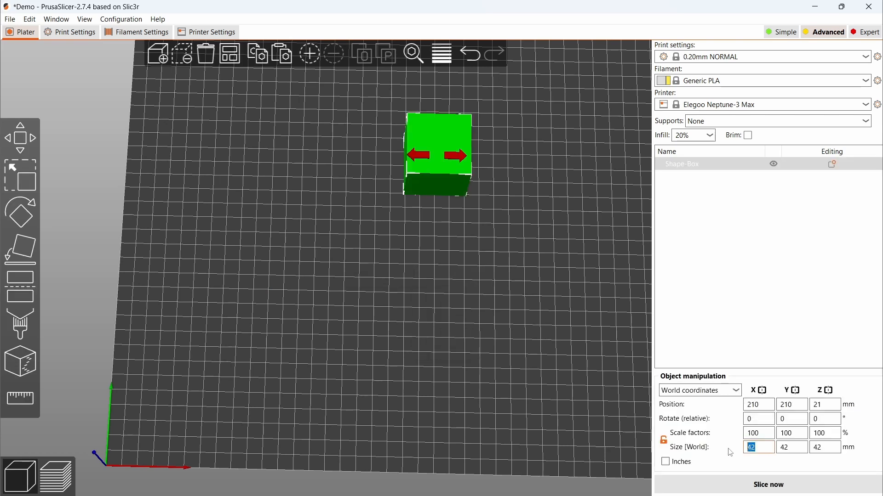
Set the new box's size to 50 x 50 x 3 mm.
text(50)
key(Tab)
text(50)
key(Tab)
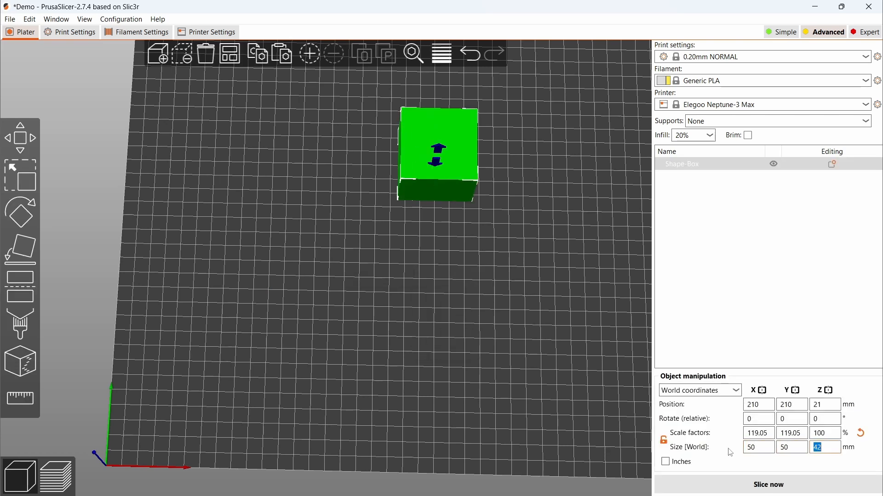
text(3)
key(Tab)
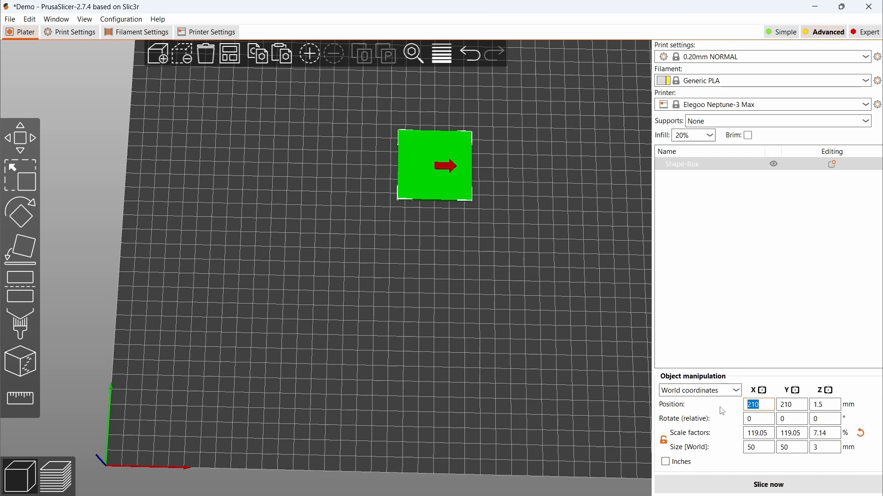
Position the flat 3 mm box at X 100 and Y 100 mm, and clear the selection.
text(100)
key(Tab)
text(100)
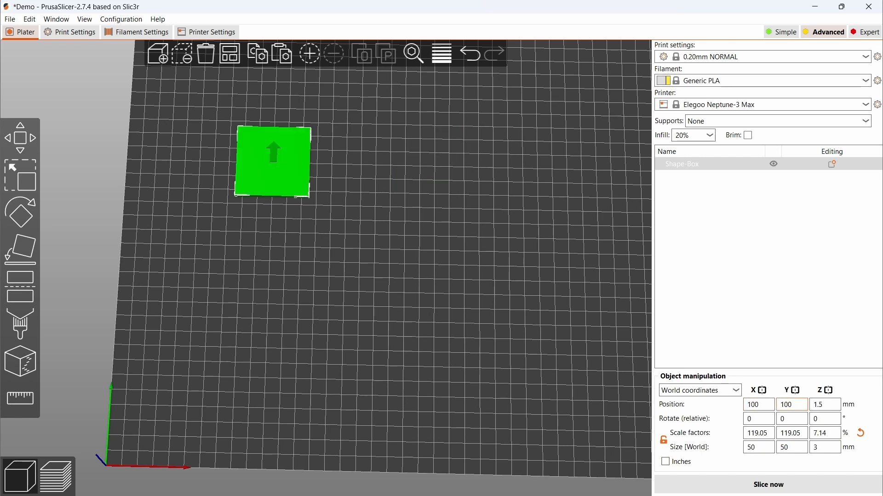
key(Return)
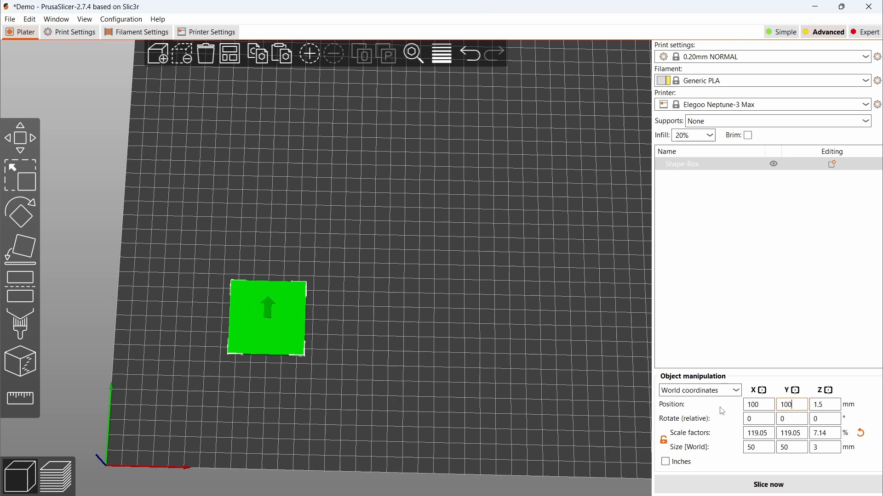
click(432, 303)
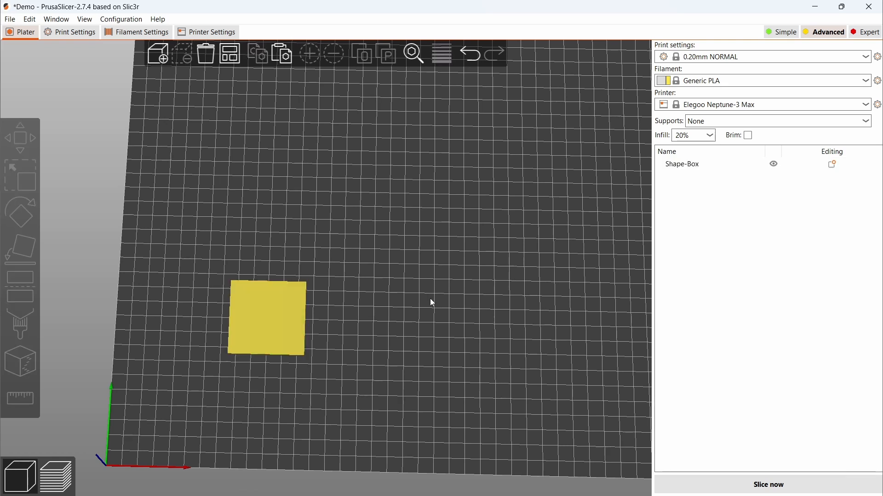
Add another box shape to the bed and set its size to 50 x 3 x 47 mm.
right_click(432, 303)
mouse_move(469, 306)
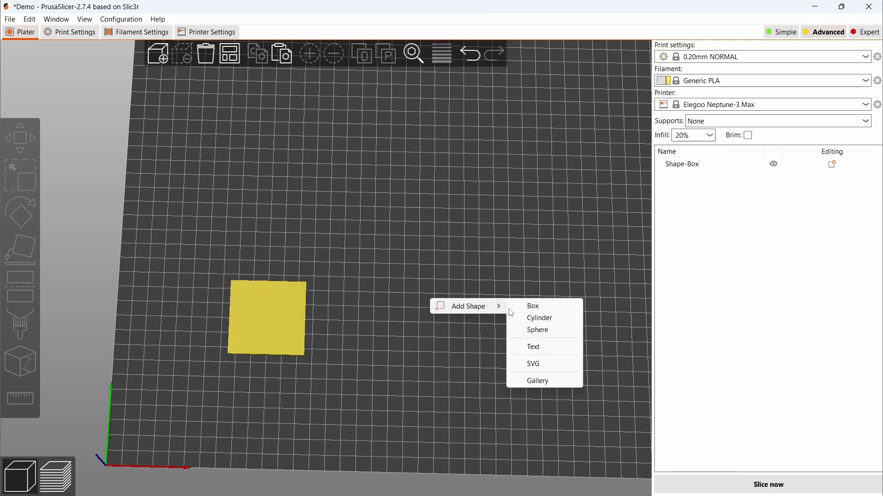
click(538, 307)
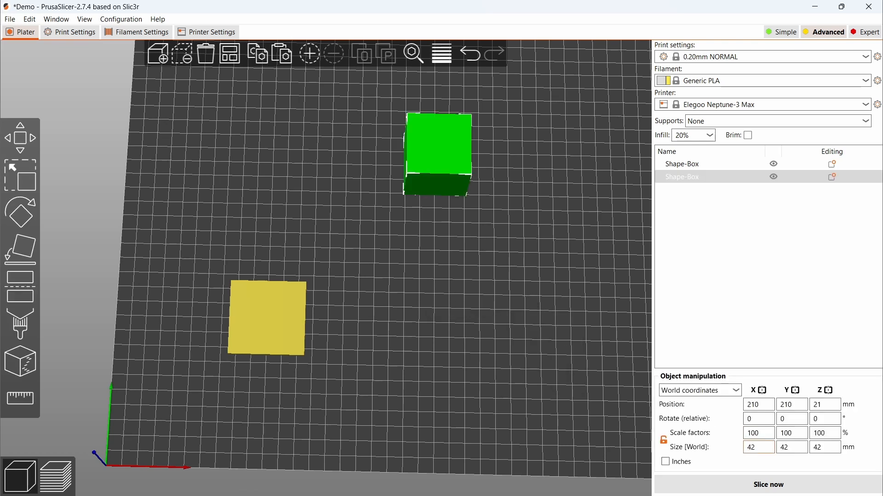
click(753, 447)
text(50)
key(Tab)
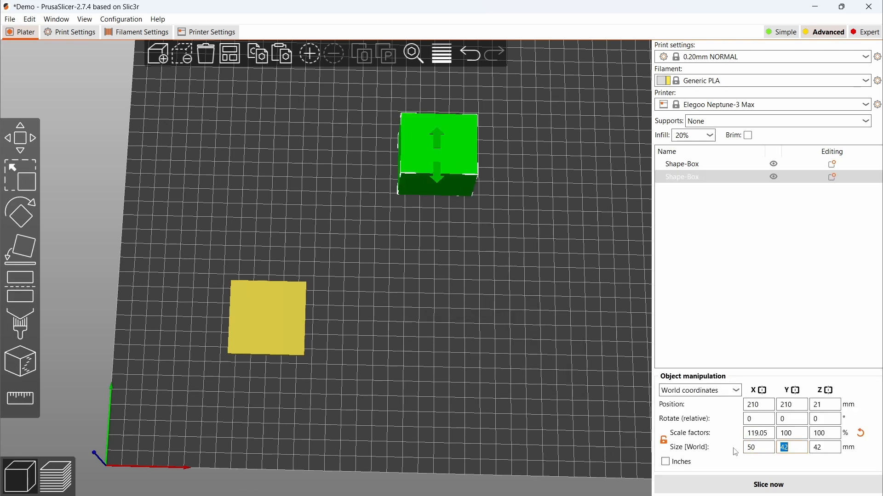
text(3)
key(Tab)
text(47)
key(Tab)
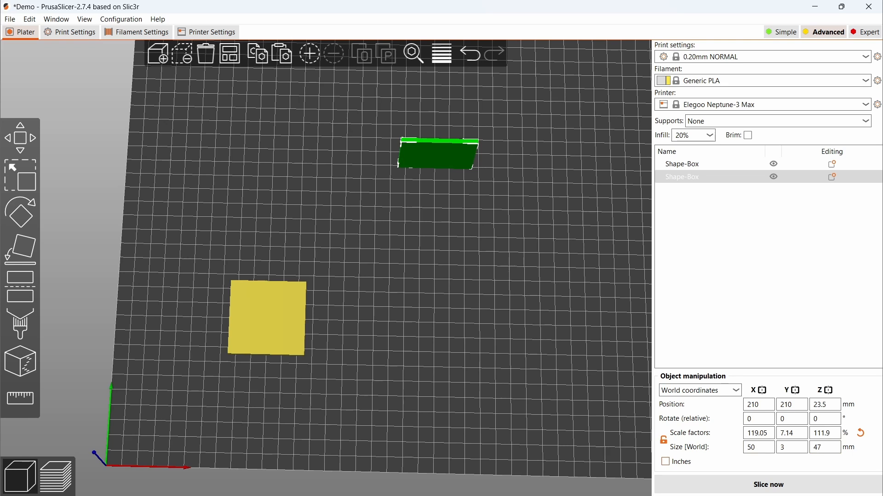
Position the 50 x 3 x 47 mm wall at X 100 and Y 76.5 mm, and clear the selection.
text(100)
key(Tab)
text(76.5)
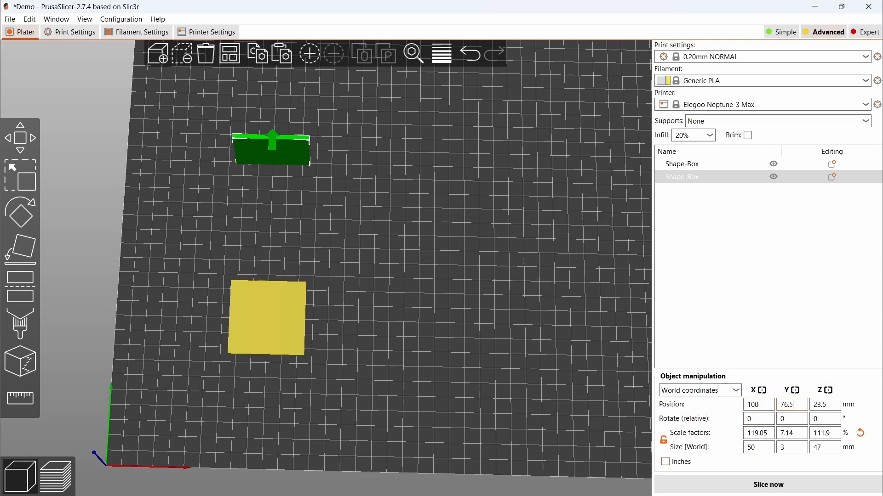
key(Return)
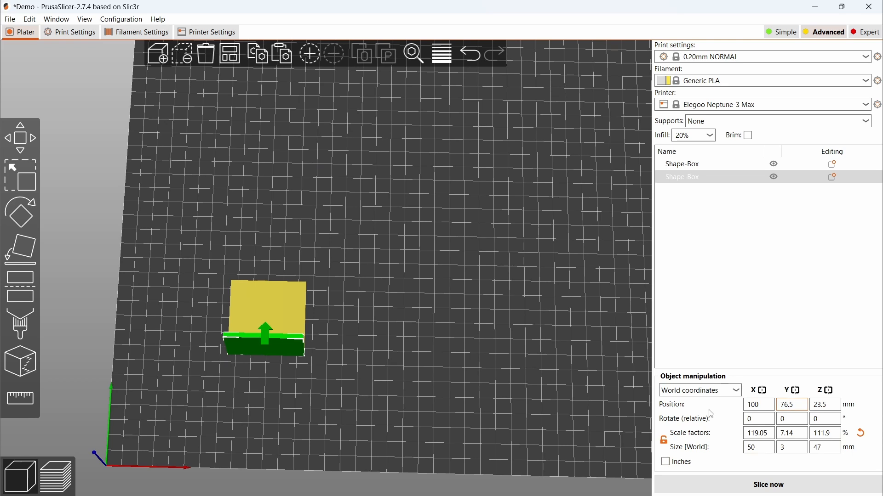
click(725, 210)
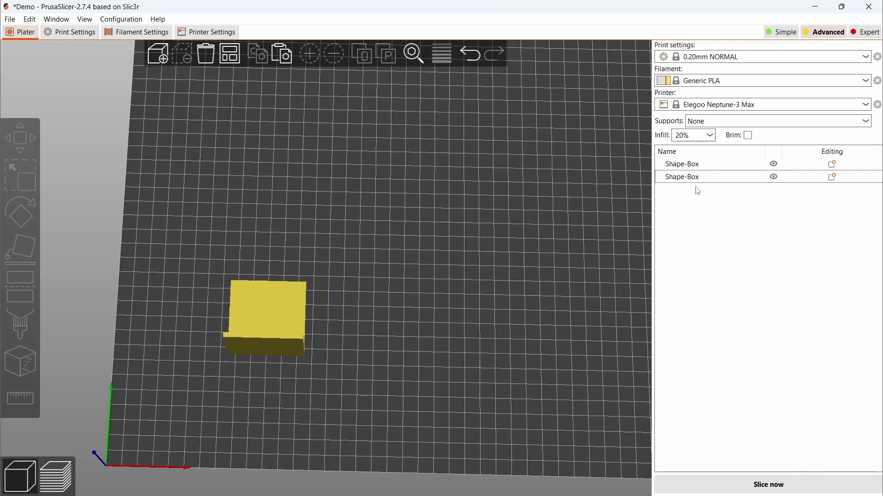
Duplicate the front wall and position the copy at X 100 and Y 123.5 mm.
click(684, 181)
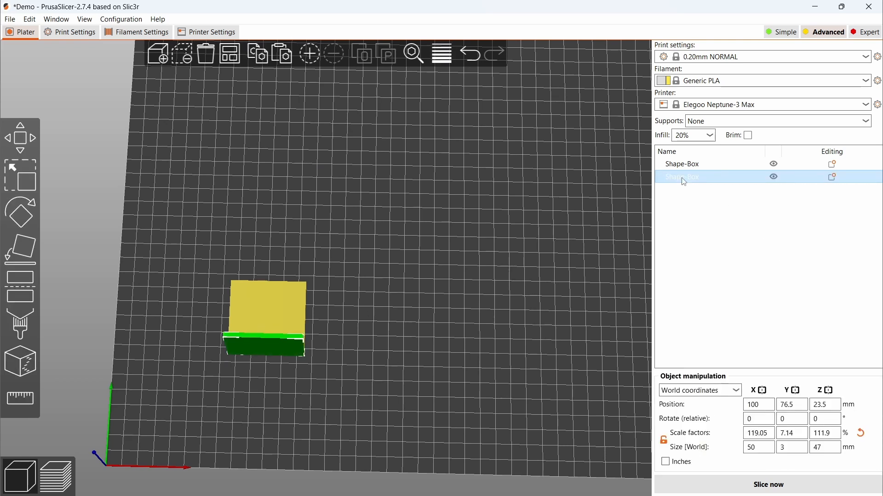
key(ctrl+c)
key(ctrl+v)
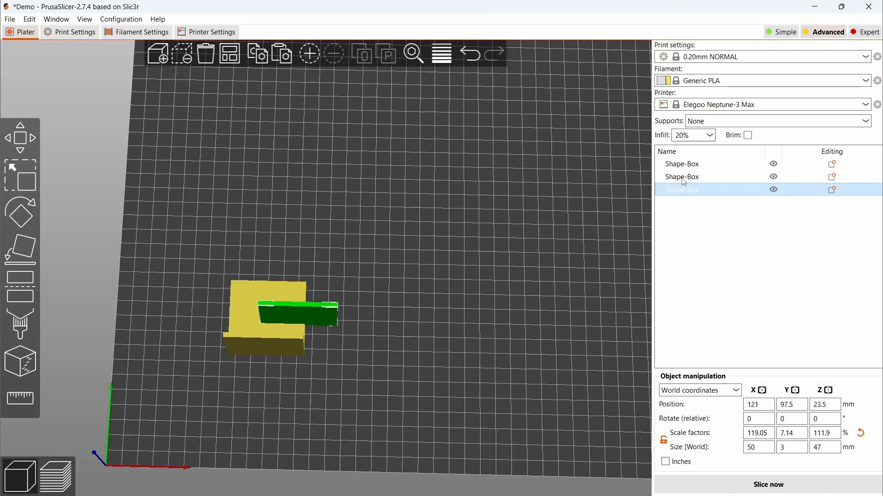
double_click(758, 404)
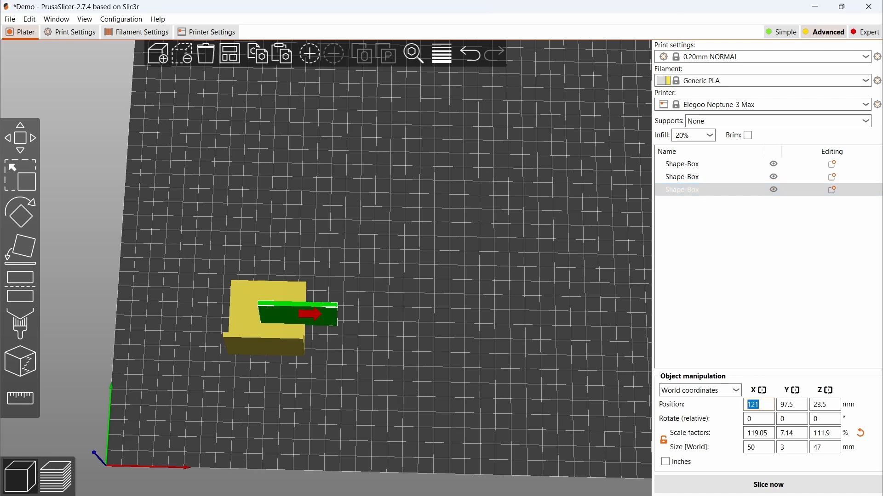
text(100)
key(Tab)
text(123.5)
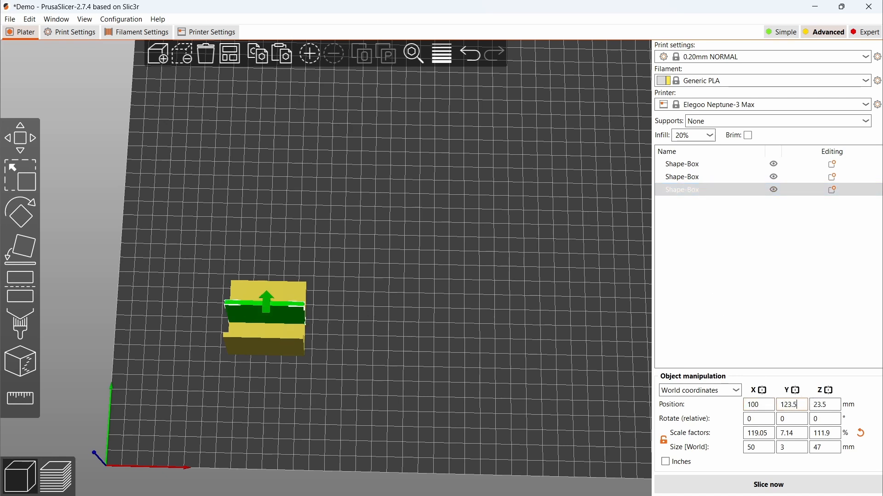
key(Return)
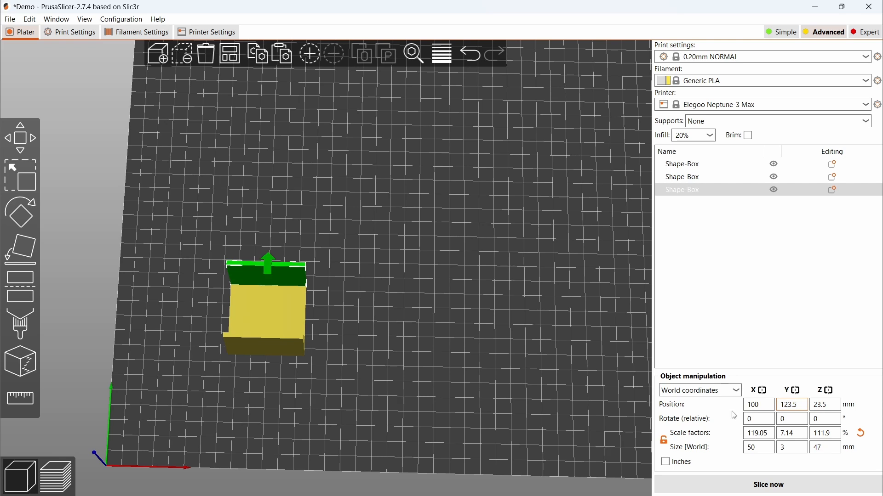
Add a box shape for a side wall and set its size to 3 x 50 x 47 mm.
click(480, 268)
right_click(480, 292)
mouse_move(529, 297)
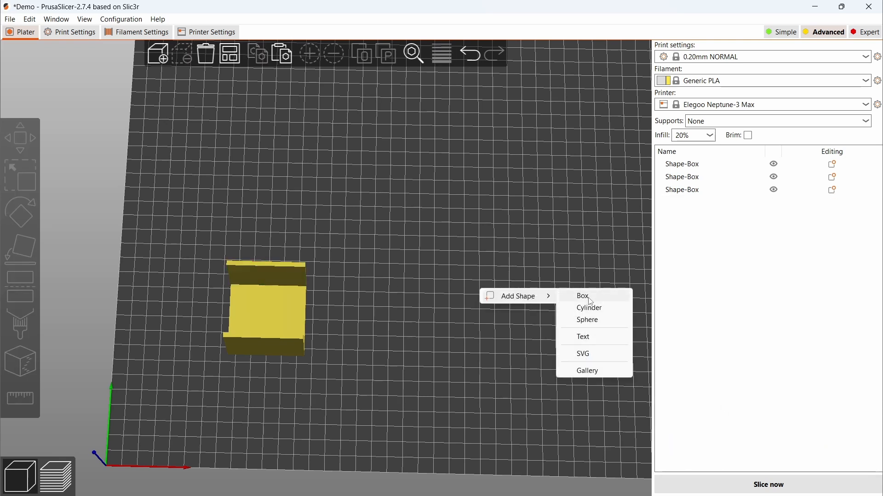
click(592, 301)
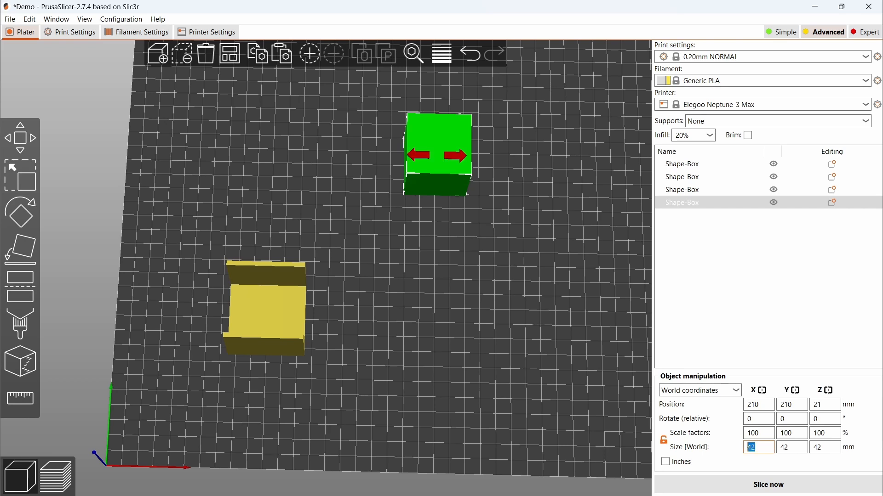
text(3)
key(Tab)
text(50)
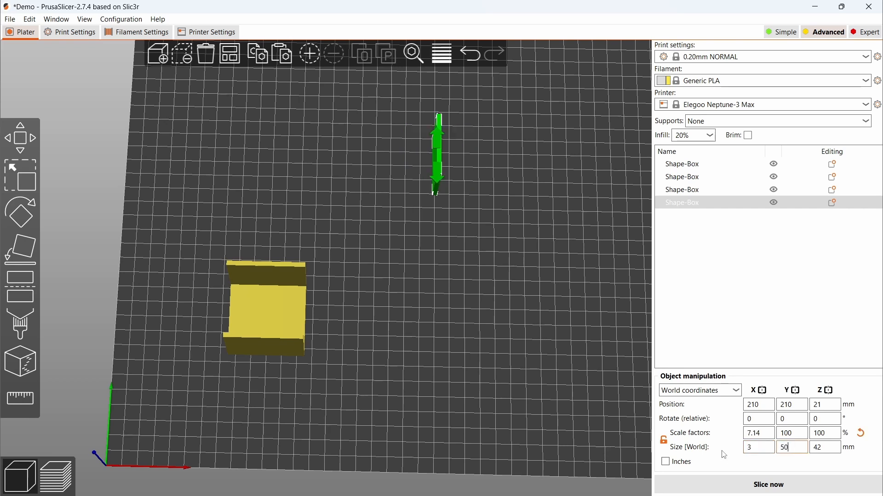
key(Tab)
text(47)
key(Tab)
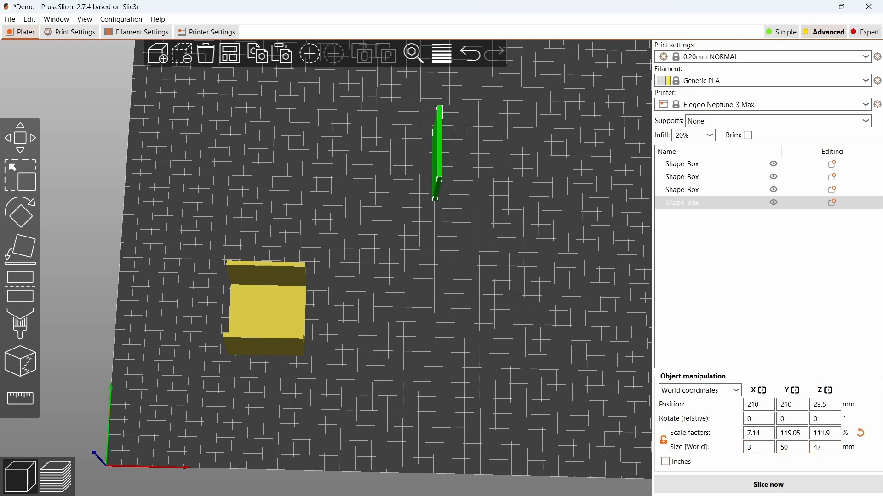
Position the 3 x 50 x 47 mm side wall at X 76.5 and Y 100 mm, and clear the selection.
text(76.5)
key(Tab)
text(100)
key(Tab)
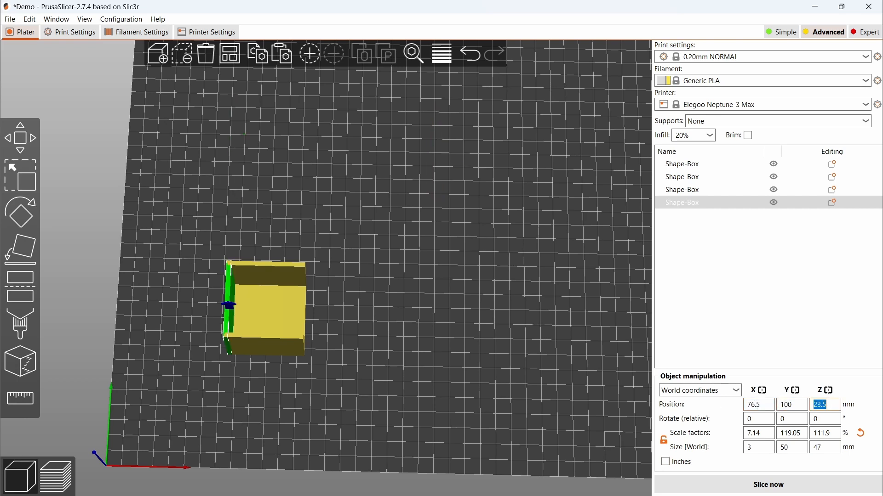
click(709, 252)
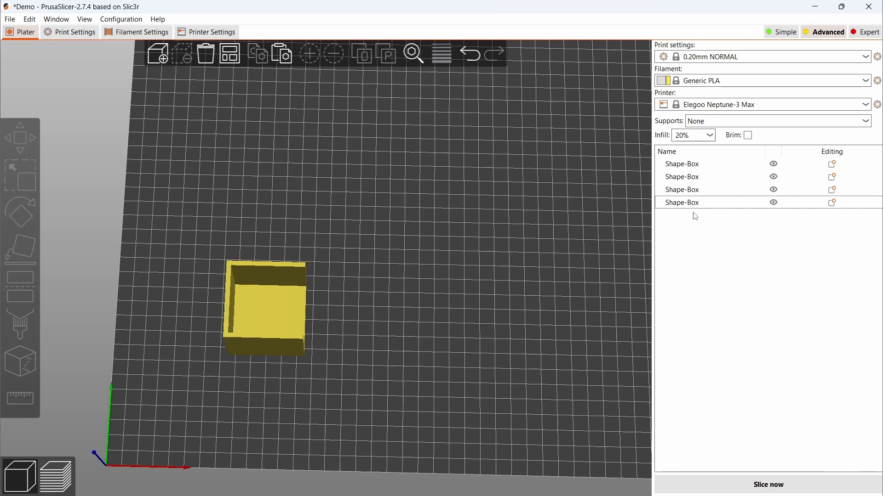
Duplicate the side wall and position the copy at X 123.5 and Y 100 mm.
click(690, 208)
key(ctrl+c)
key(ctrl+v)
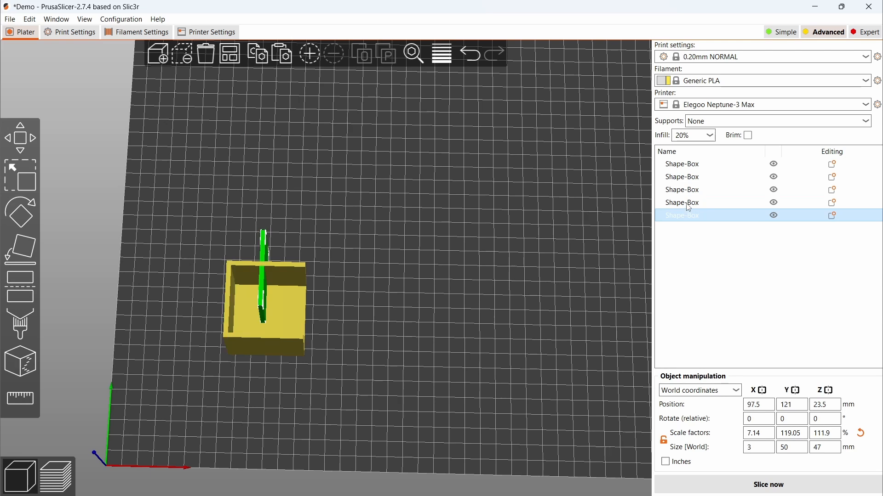
drag(763, 405, 725, 405)
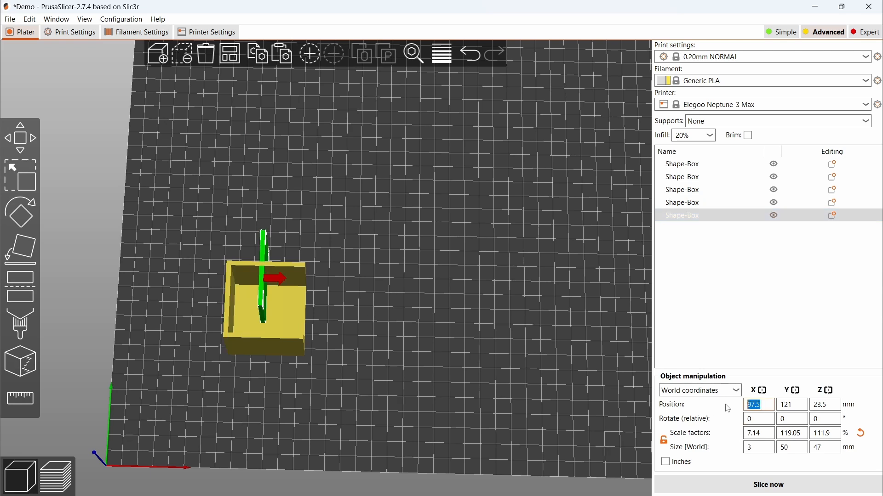
text(123.5)
key(Tab)
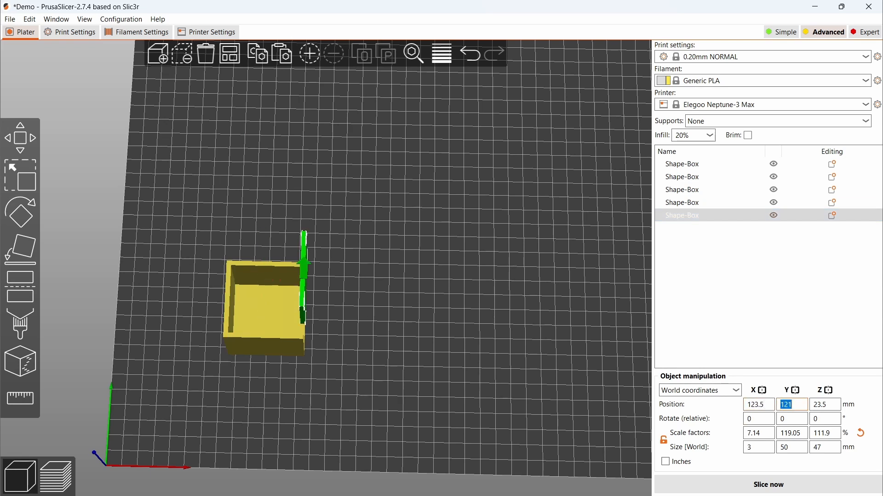
text(100)
key(Return)
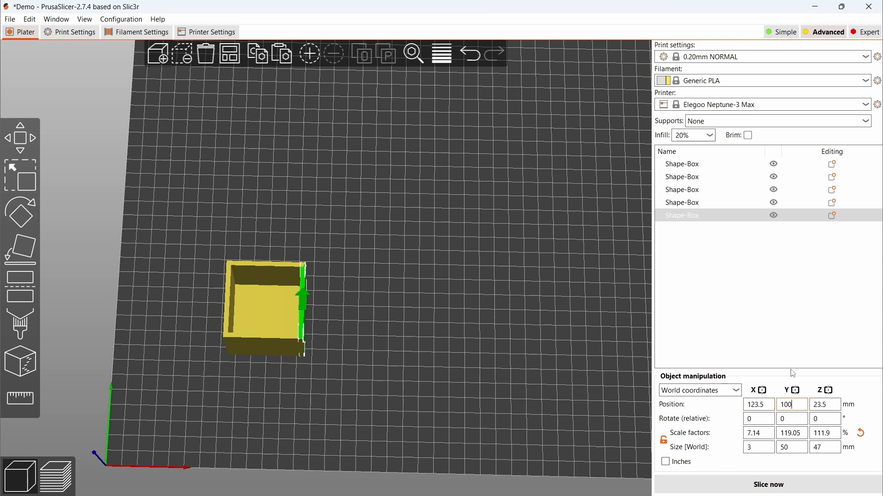
Select all five Shape-Box objects and merge them into a single object.
click(685, 215)
ctrl+click(683, 203)
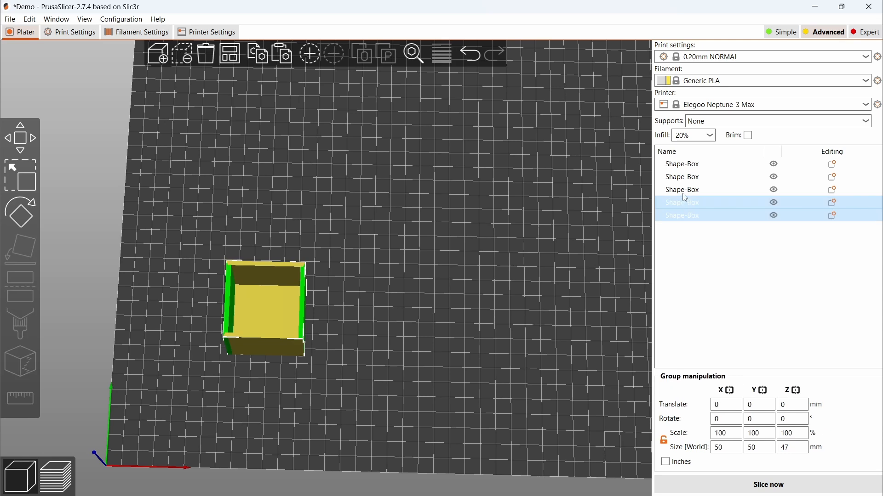
ctrl+click(683, 190)
ctrl+click(683, 178)
ctrl+click(682, 163)
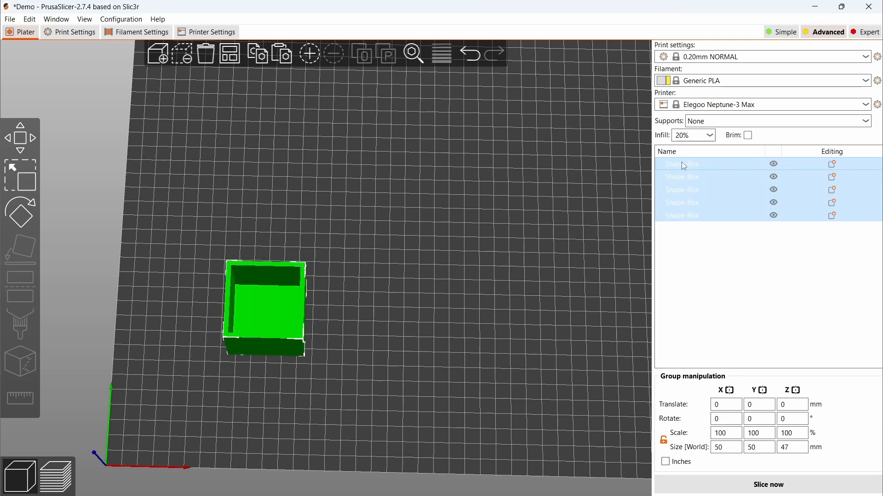
right_click(682, 163)
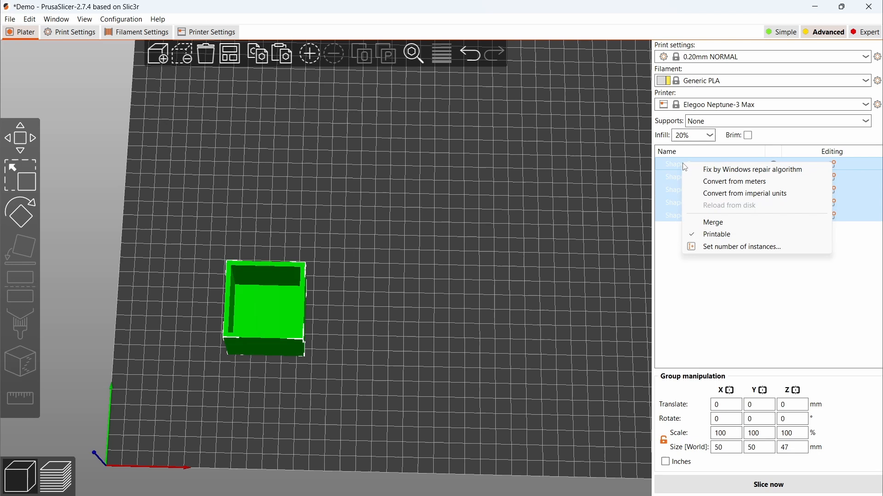
click(713, 225)
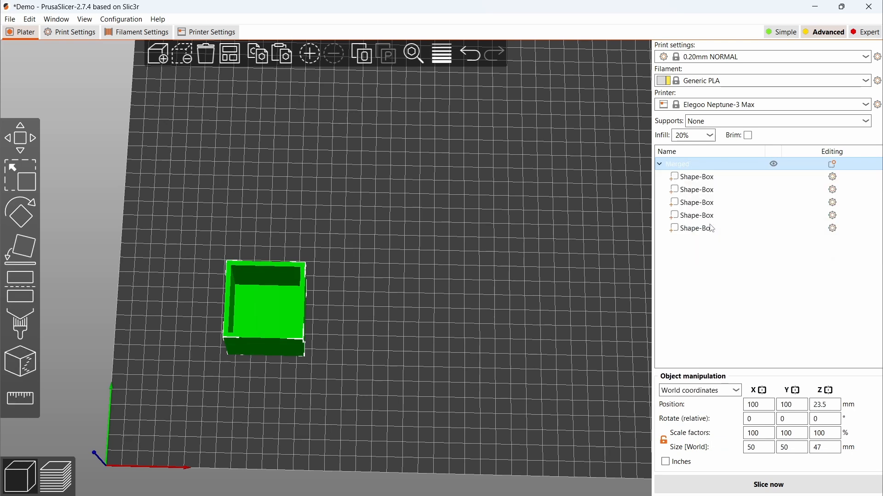
Rename the first three parts of the merged object as Bottom, Front and Back.
double_click(695, 177)
text(Bottom)
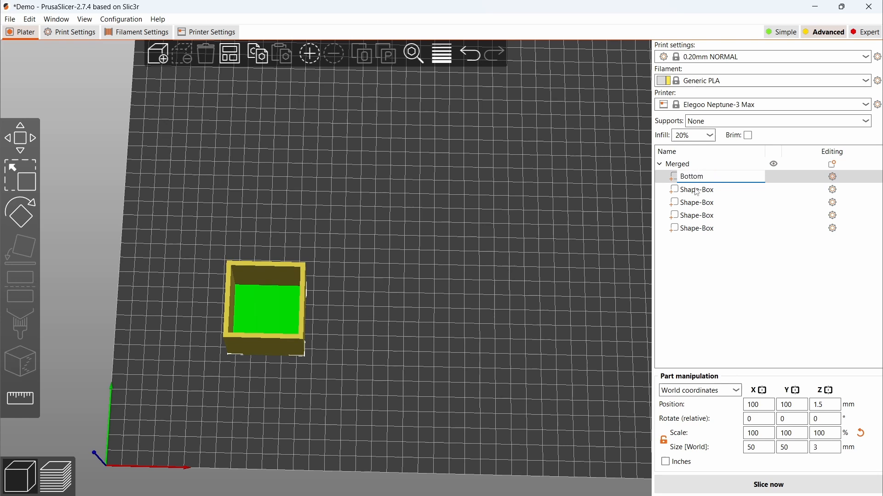
double_click(694, 188)
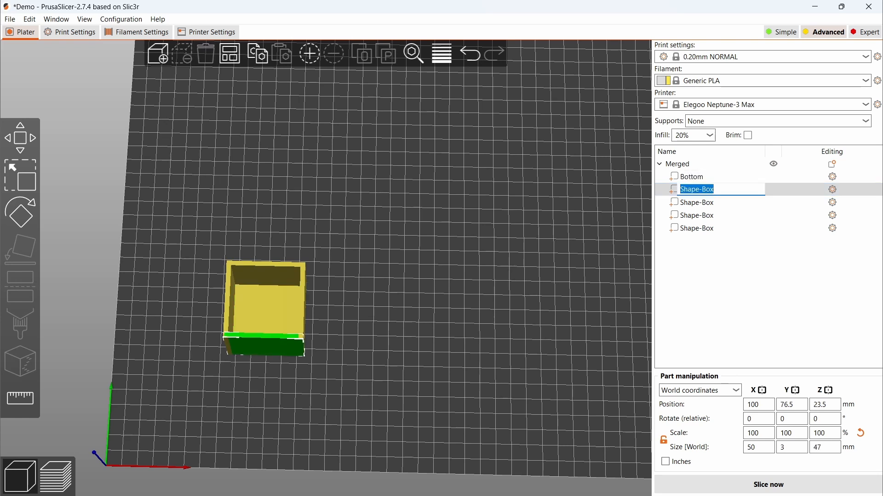
text(Front)
double_click(695, 202)
text(Back)
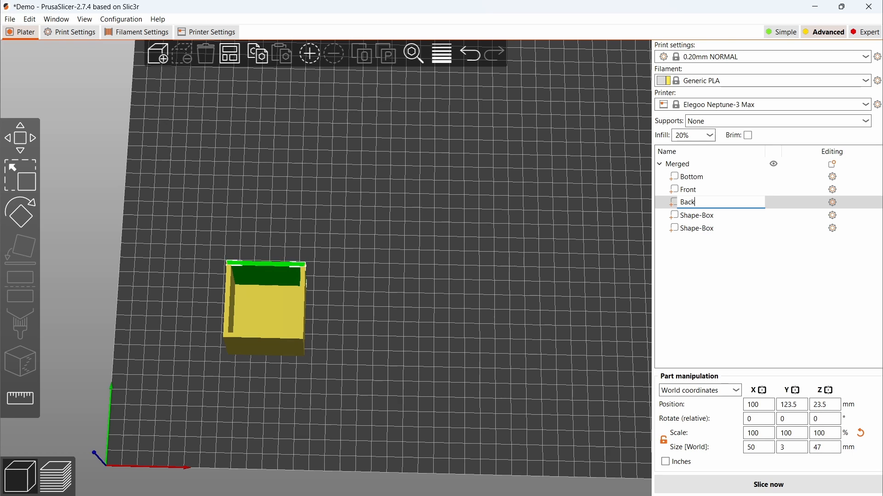
Rename the two remaining Shape-Box parts as Left and Right, and clear the selection.
click(698, 220)
double_click(699, 222)
text(Left)
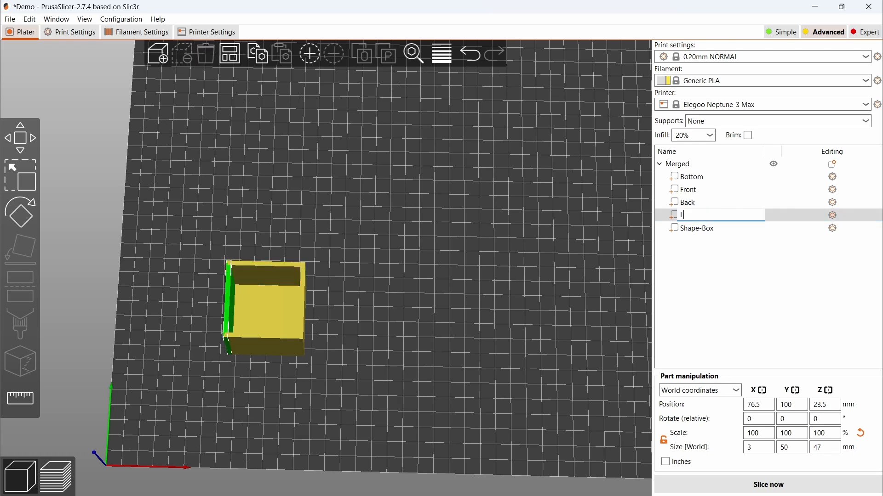
double_click(701, 228)
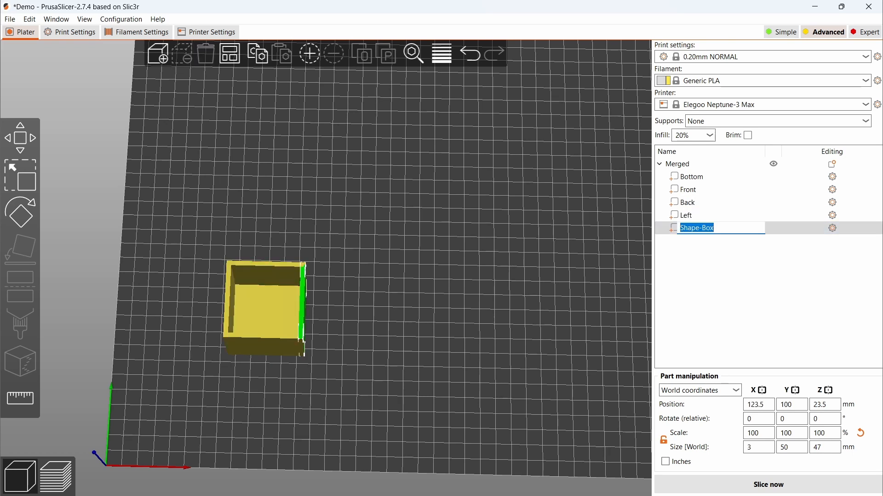
text(Right)
click(721, 289)
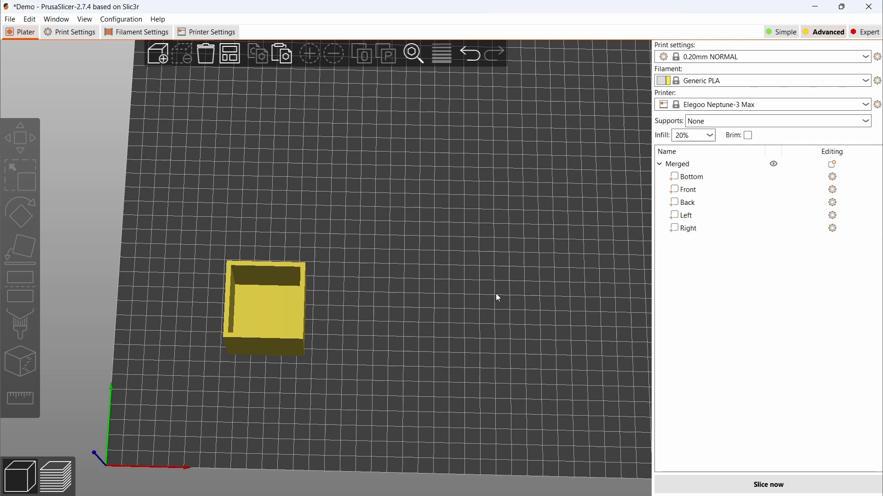
Add a cylinder shape to the plate and size it to 7 × 7 × 47 mm.
right_click(450, 279)
mouse_move(515, 284)
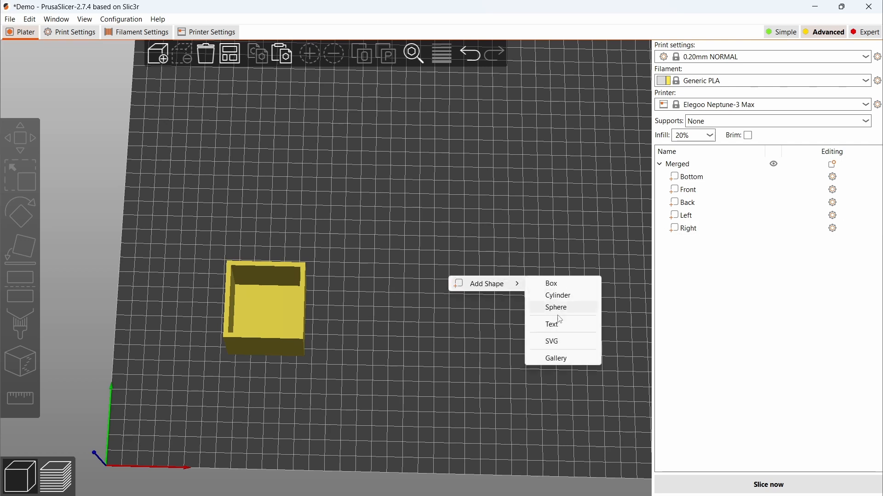
click(557, 297)
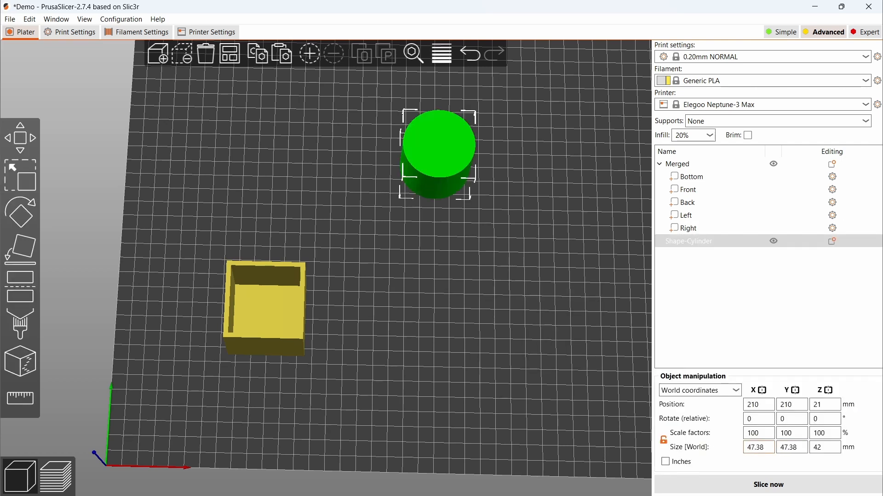
text(7)
key(Tab)
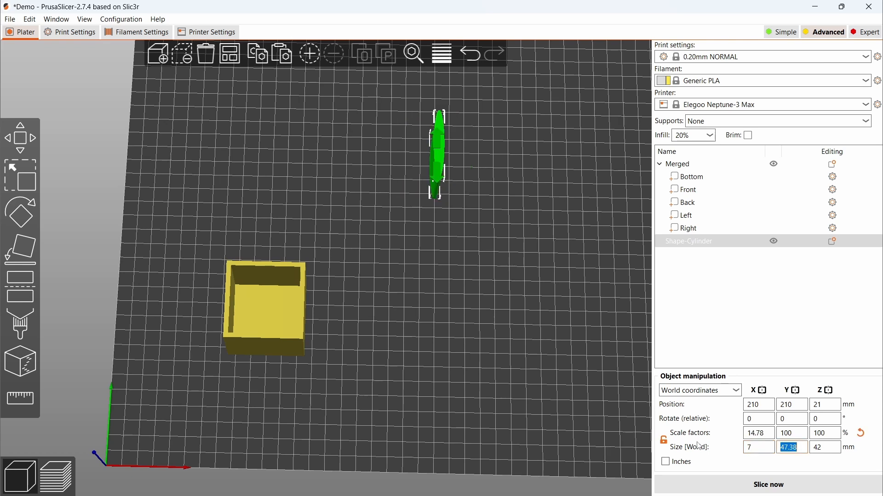
text(7)
key(Tab)
text(47)
key(Tab)
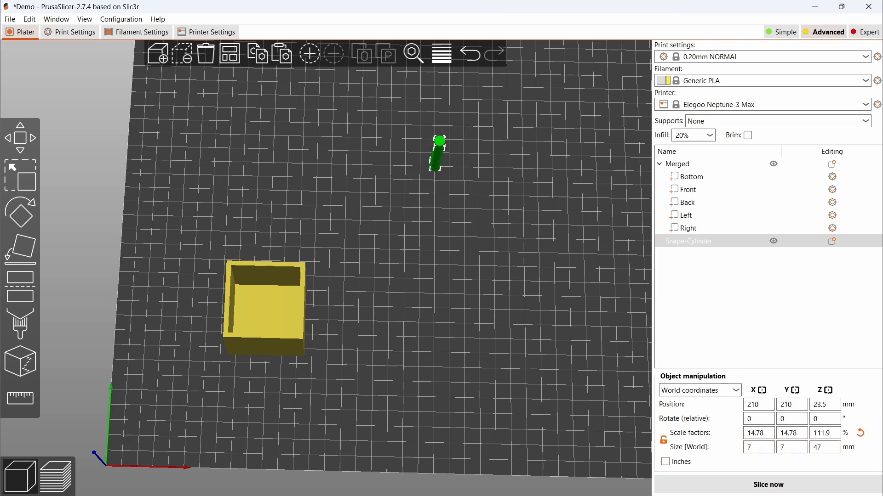
Position the cylinder at X 80 and Y 80 mm, in the front corner of the box.
drag(761, 405, 709, 412)
text(80)
key(Tab)
text(80)
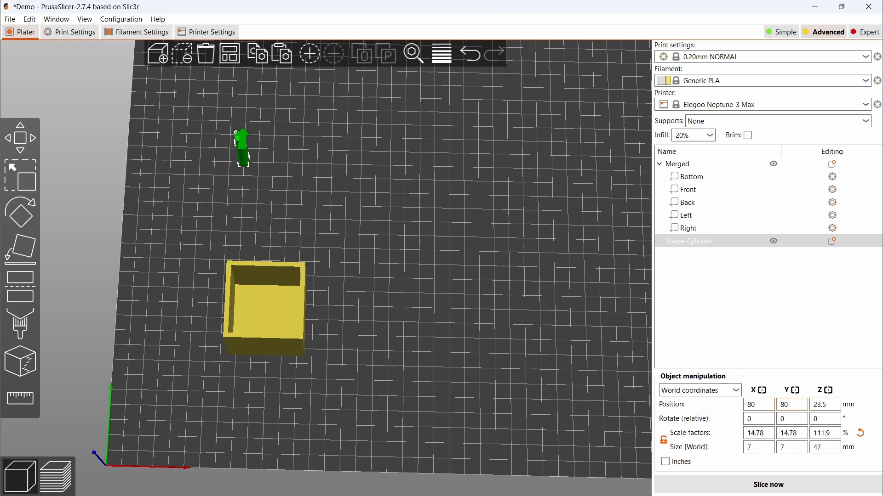
key(Tab)
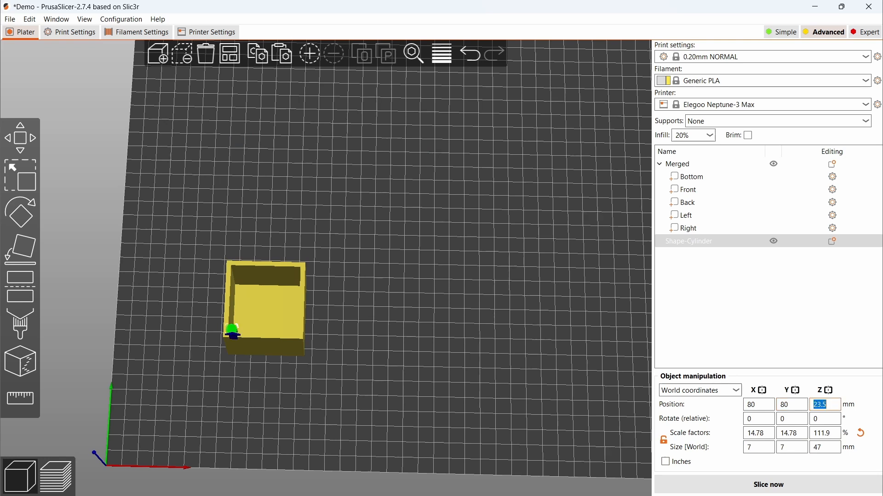
Merge the cylinder with the existing box object.
ctrl+click(677, 166)
right_click(696, 243)
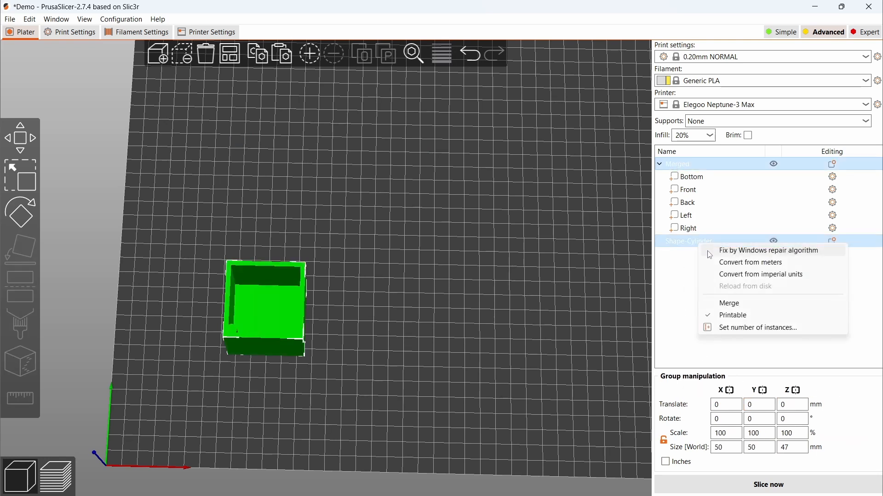
click(734, 304)
Rename the cylinder part as Stand-off 1.
click(699, 242)
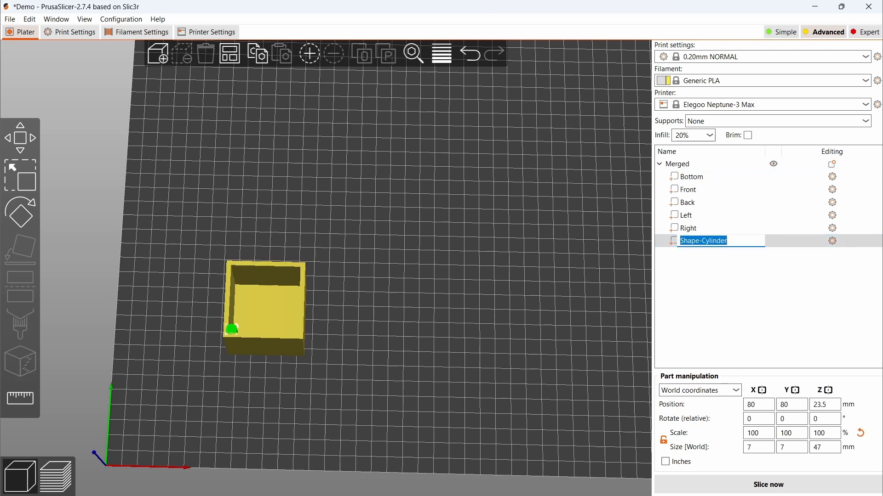
click(699, 242)
text(Stand-o)
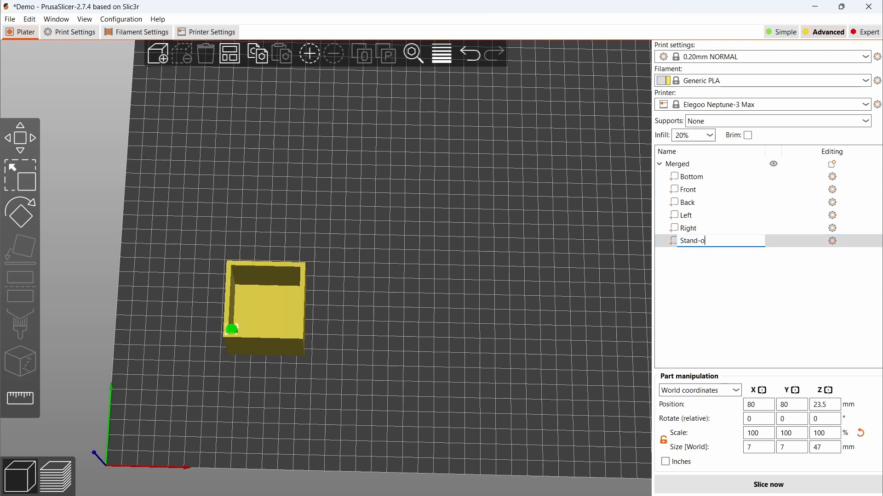
text(ff 1)
key(Return)
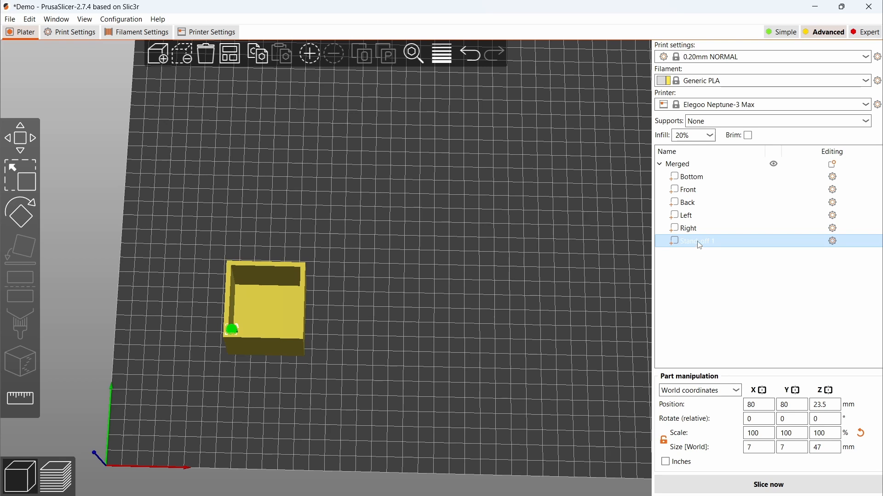
Copy the Stand-off 1 part and paste three duplicates into the merged object.
double_click(699, 241)
key(End)
key(Return)
key(ctrl+c)
key(ctrl+v)
key(ctrl+v)
key(ctrl+v)
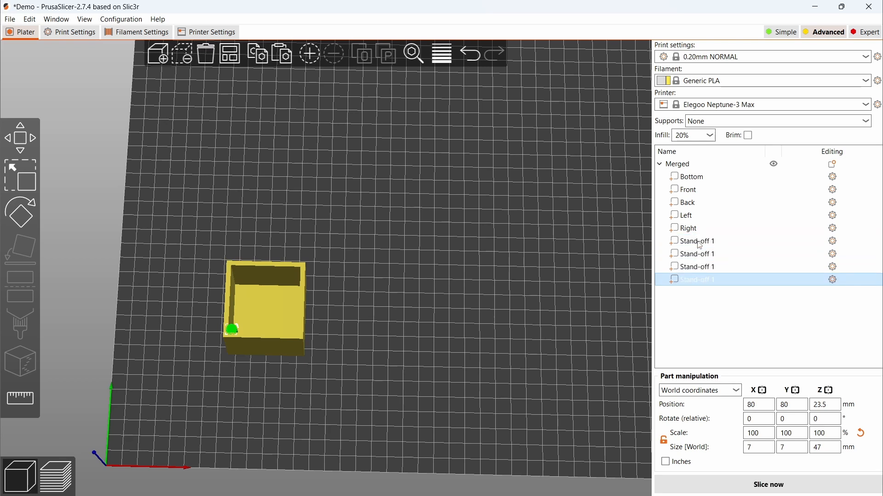
Rename the three duplicated cylinder parts as Stand-off 2, Stand-off 3 and Stand-off 4.
double_click(701, 255)
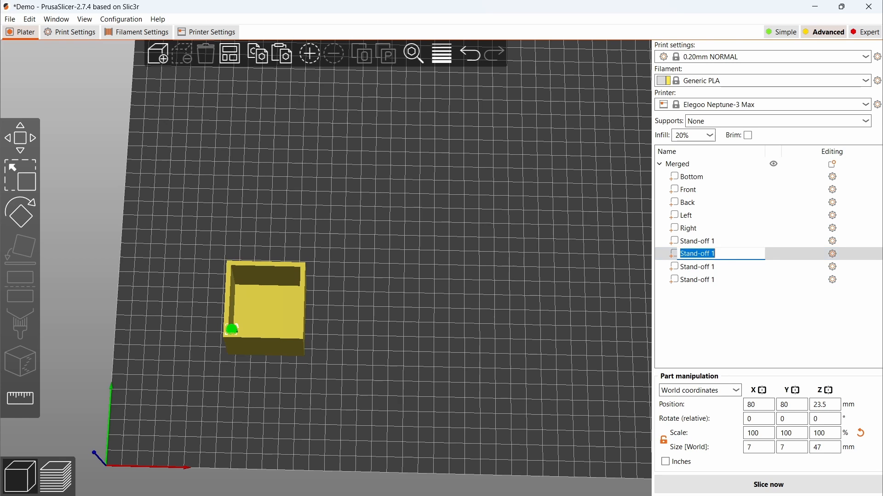
key(End)
text(2)
double_click(694, 267)
key(End)
key(BackSpace)
text(3)
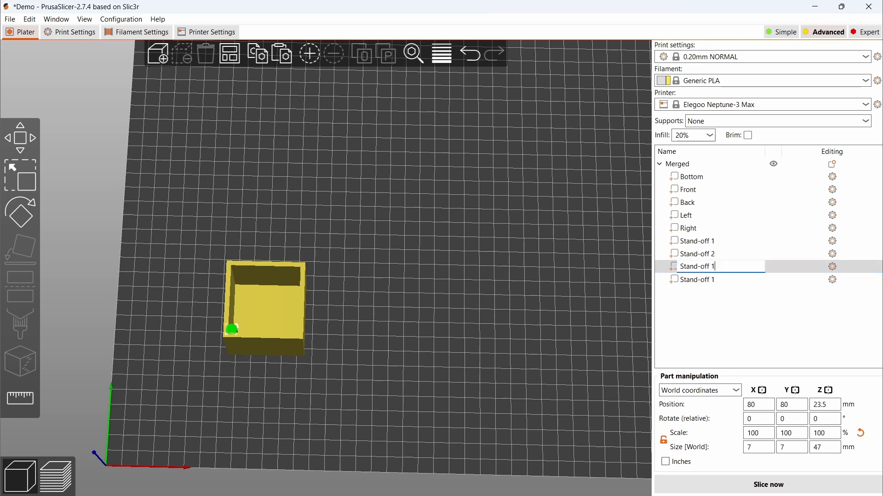
double_click(710, 284)
key(End)
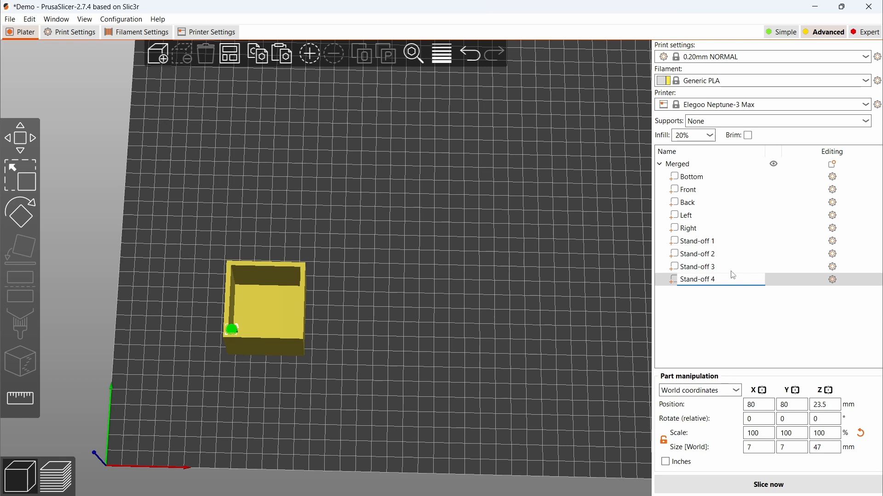
text(4)
Set the Y position of Stand-off 2 to 120 mm.
click(704, 256)
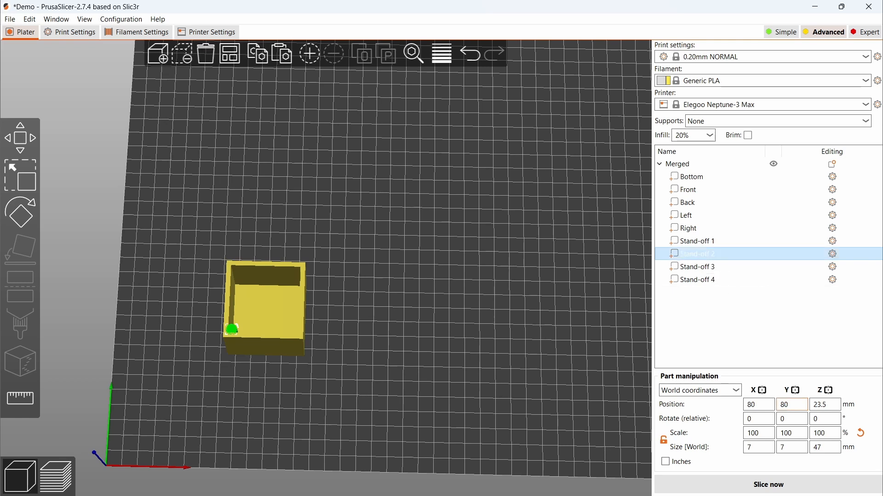
click(787, 405)
text(120)
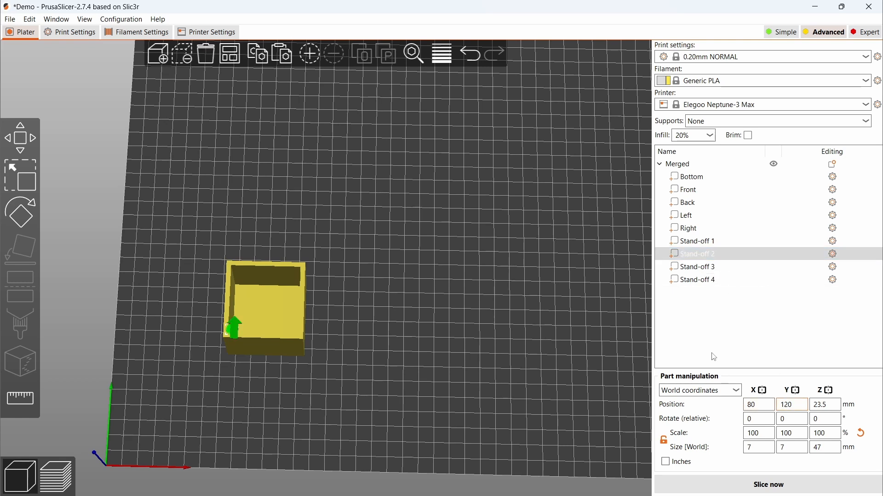
Set the X position of Stand-off 3 to 120 mm.
click(706, 267)
click(754, 405)
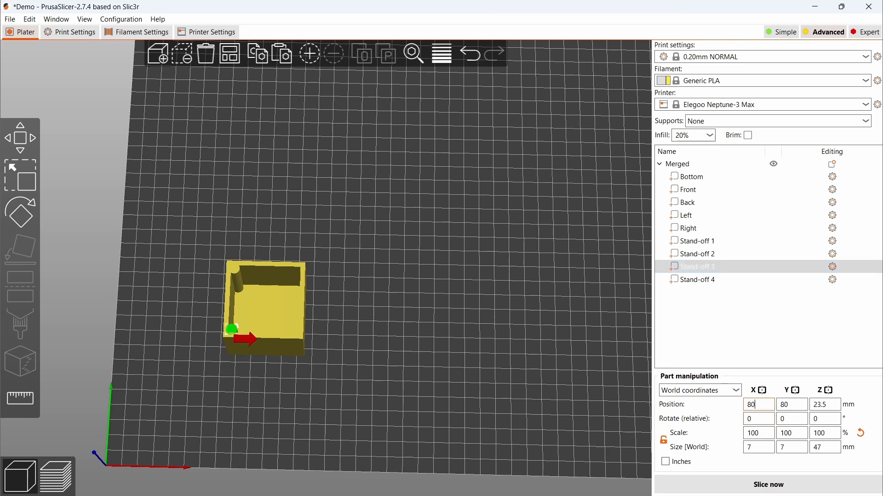
double_click(754, 404)
text(120)
click(698, 314)
Move Stand-off 4 to X 120 and Y 120 mm, and clear the selection.
click(696, 281)
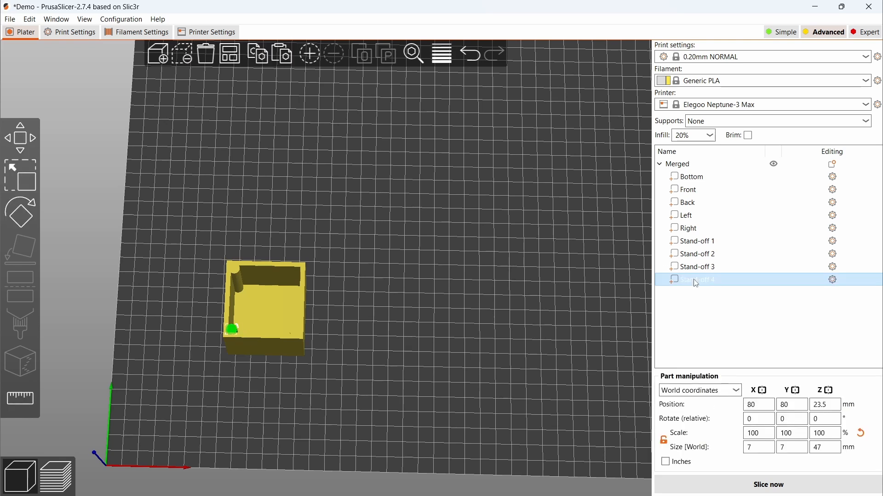
click(757, 405)
double_click(751, 405)
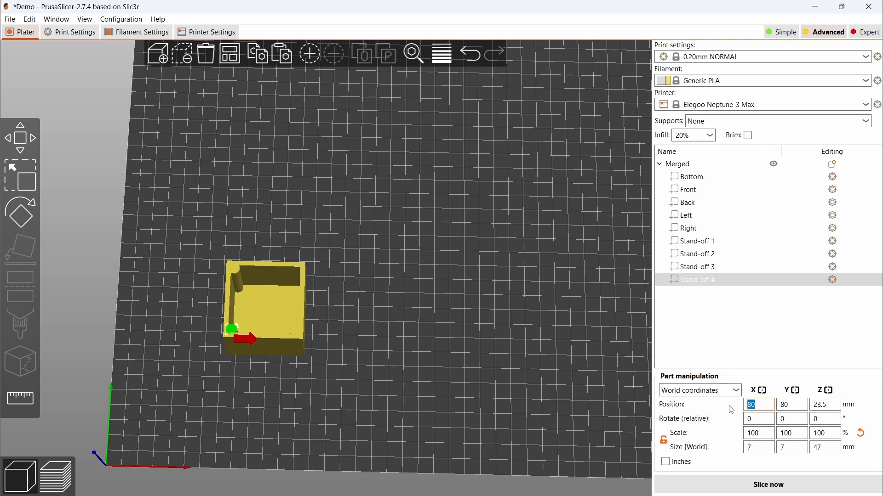
text(120)
key(Tab)
text(12)
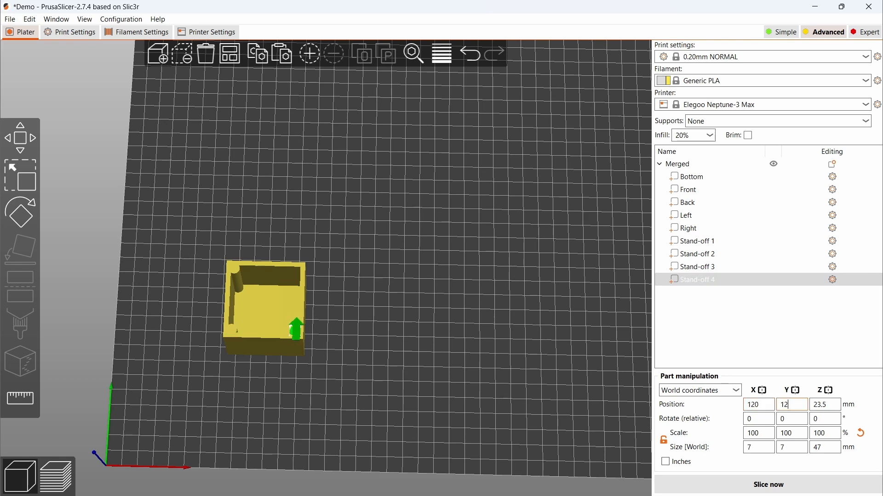
text(0)
key(Return)
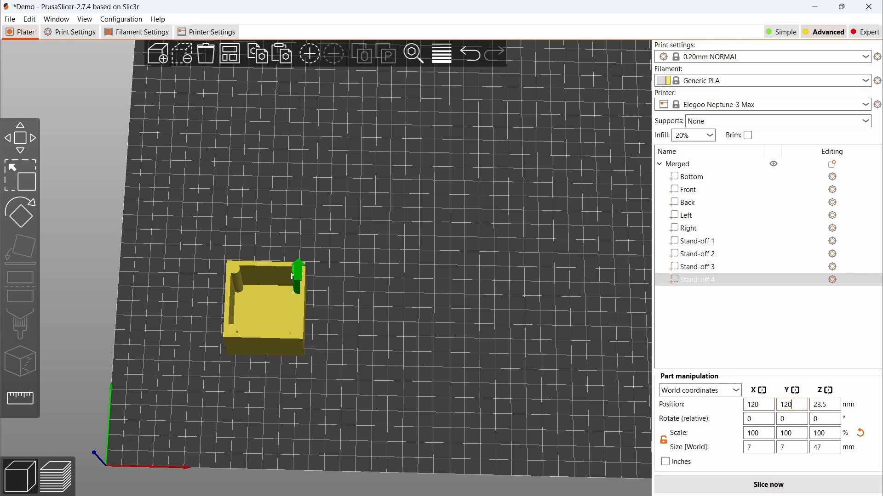
click(730, 313)
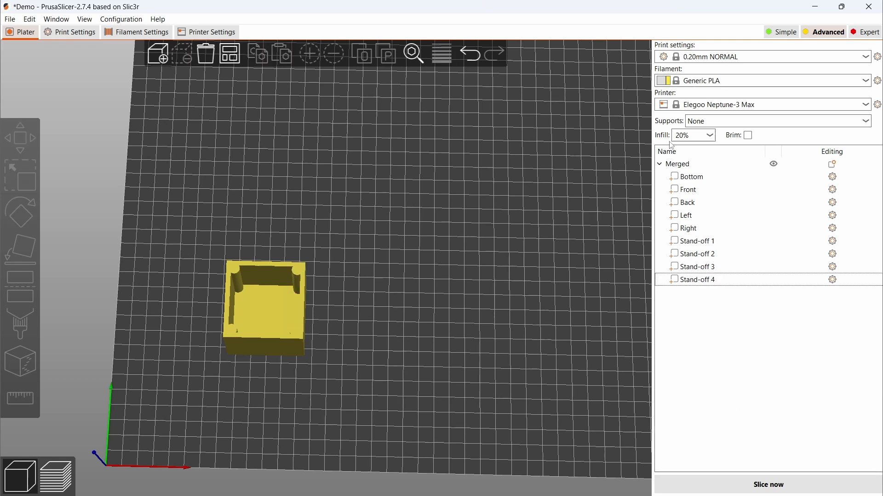
Rename the whole merged object as Bottom and deselect it.
double_click(679, 165)
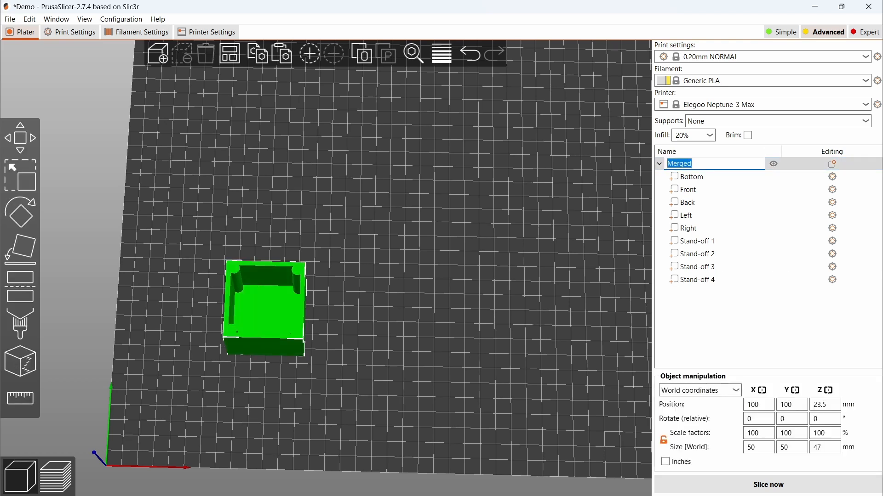
text(Bottom)
key(Return)
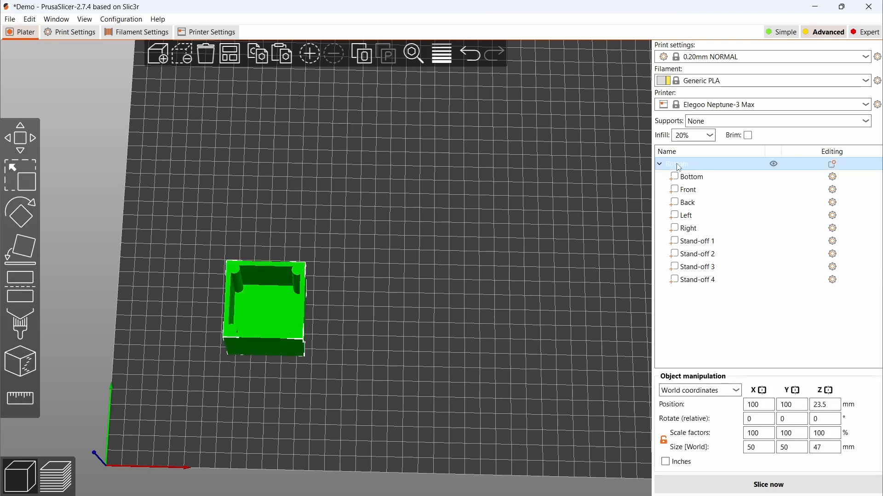
click(484, 305)
Slice the box and examine its walls and corner stand-offs in the layer preview.
drag(484, 304, 447, 347)
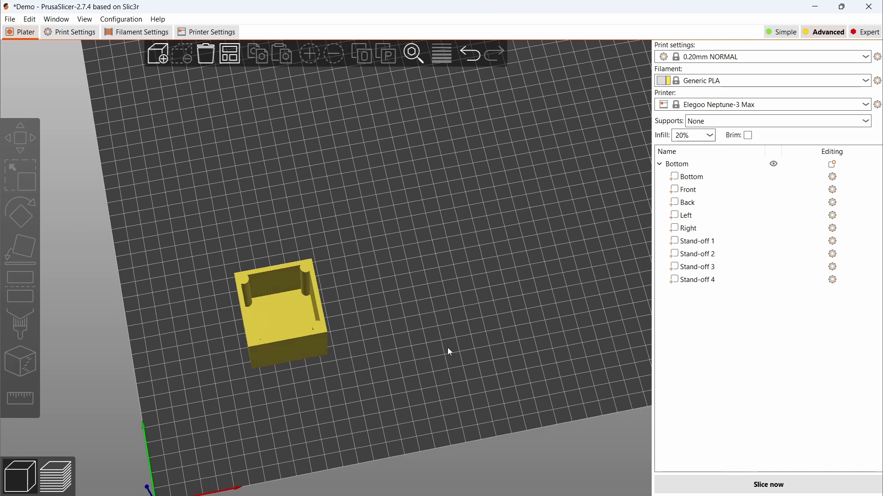
click(251, 335)
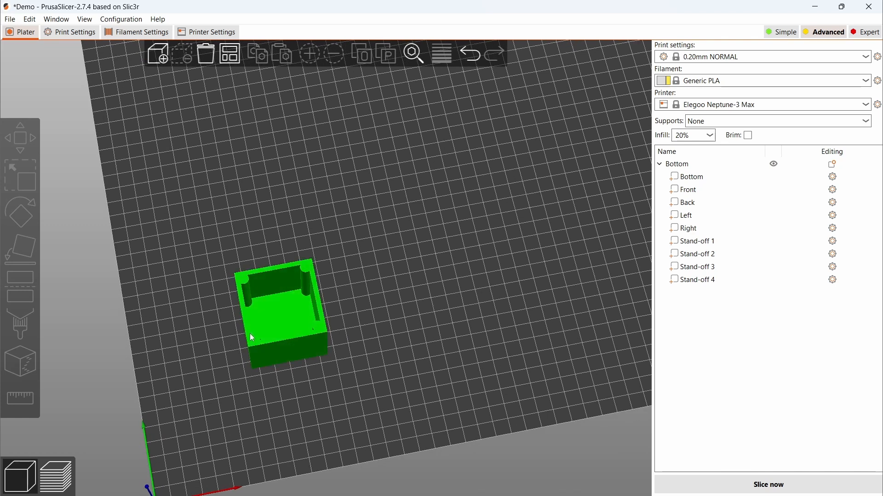
click(124, 442)
click(57, 477)
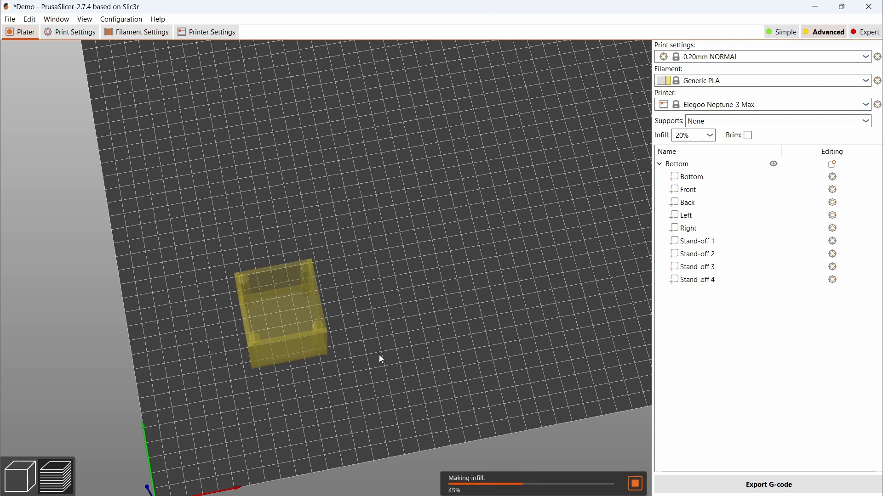
right_drag(369, 223, 536, 171)
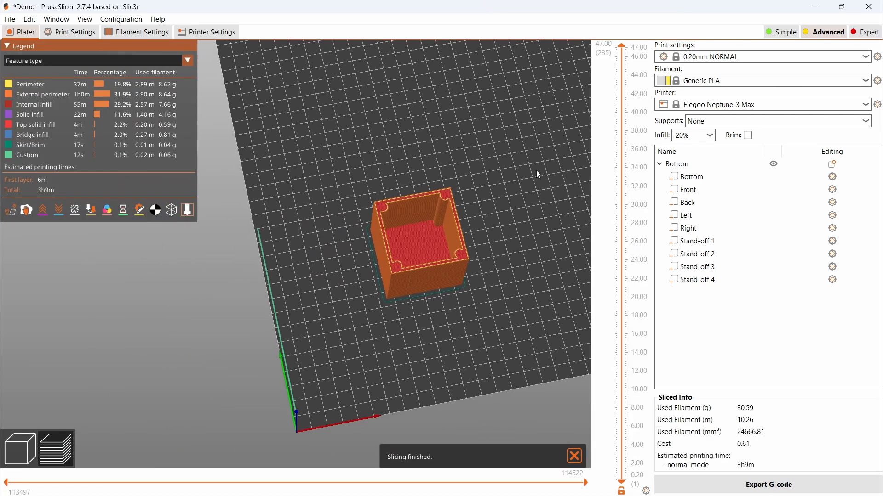
drag(498, 360, 488, 363)
key(1)
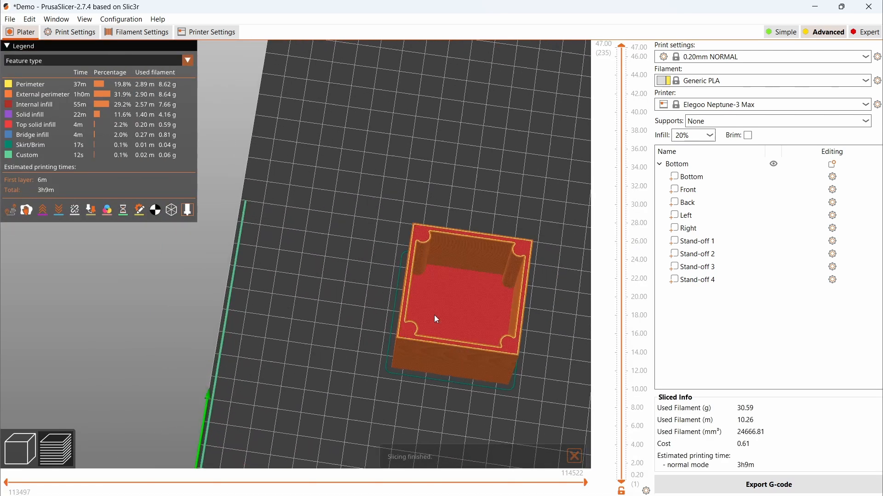
drag(550, 286, 525, 264)
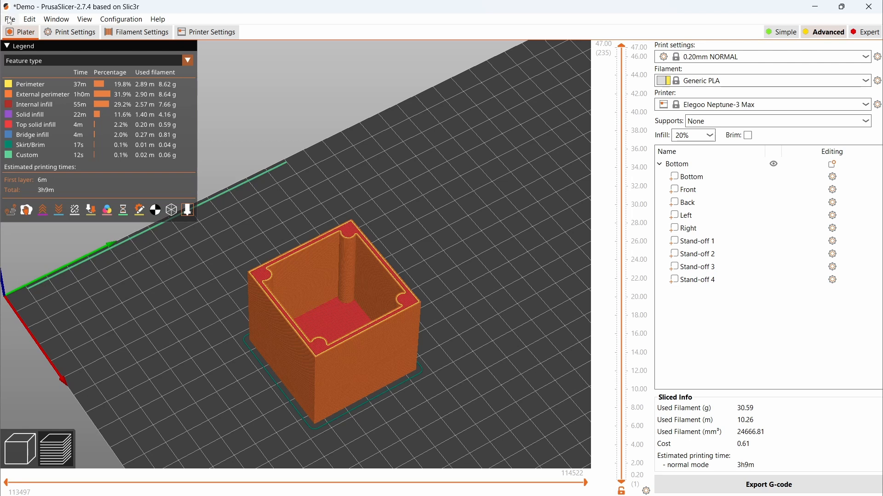
Save the project.
click(10, 19)
click(36, 69)
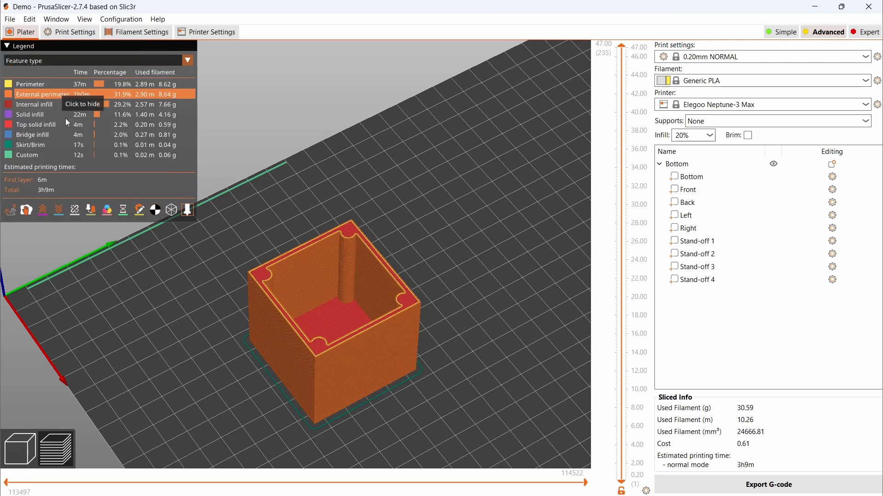
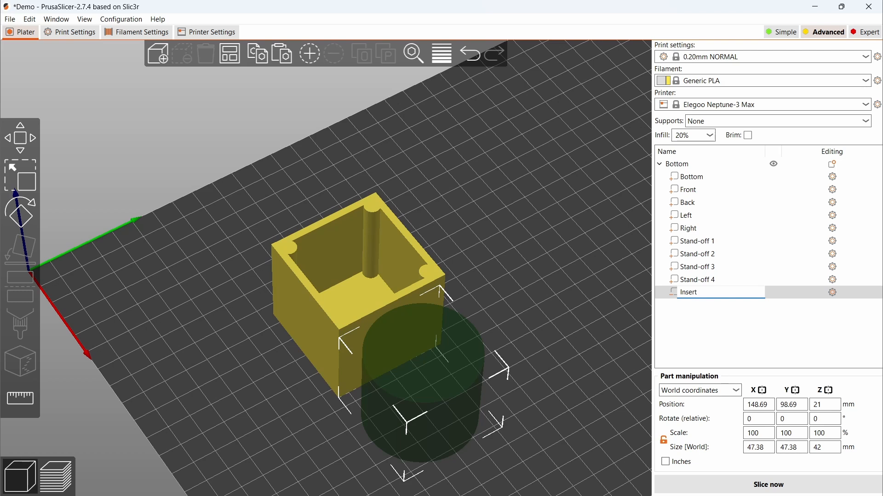
Finish naming the negative cylinder Insert 1 and set its size to 4.2 × 4.2 × 6 mm.
text(1)
key(Return)
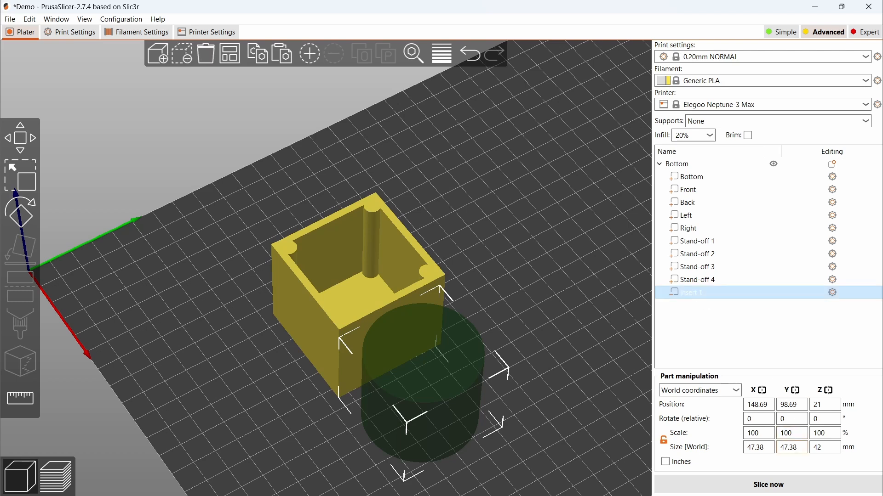
click(756, 448)
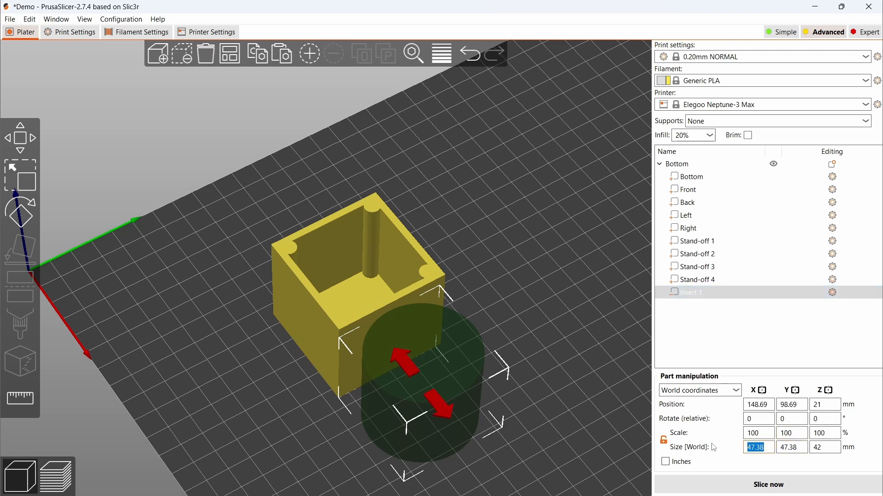
text(4.2)
key(Tab)
text(4.2)
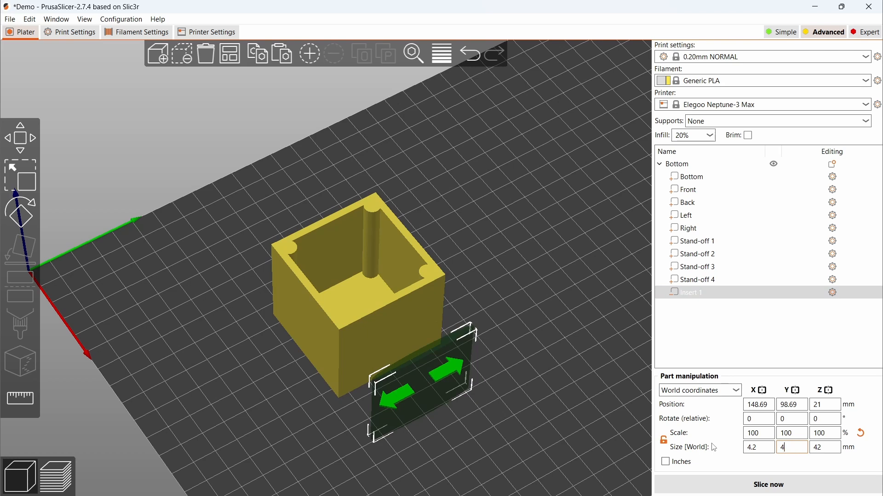
key(Tab)
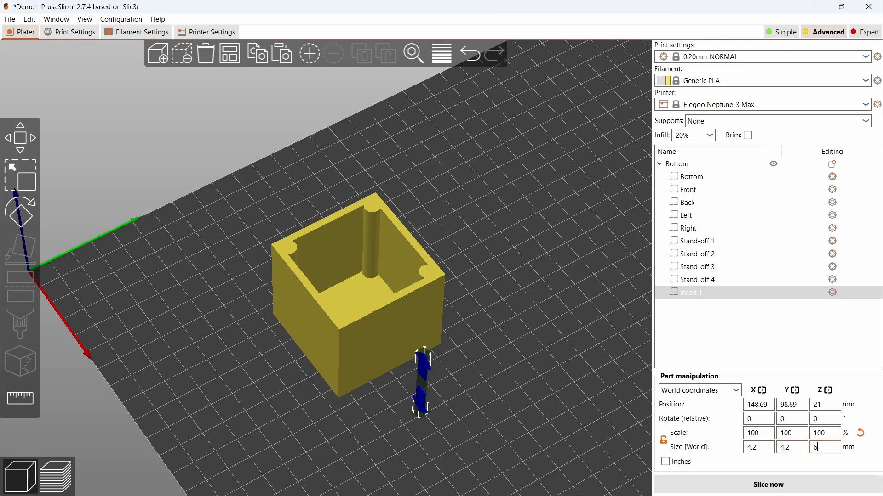
text(6)
key(Tab)
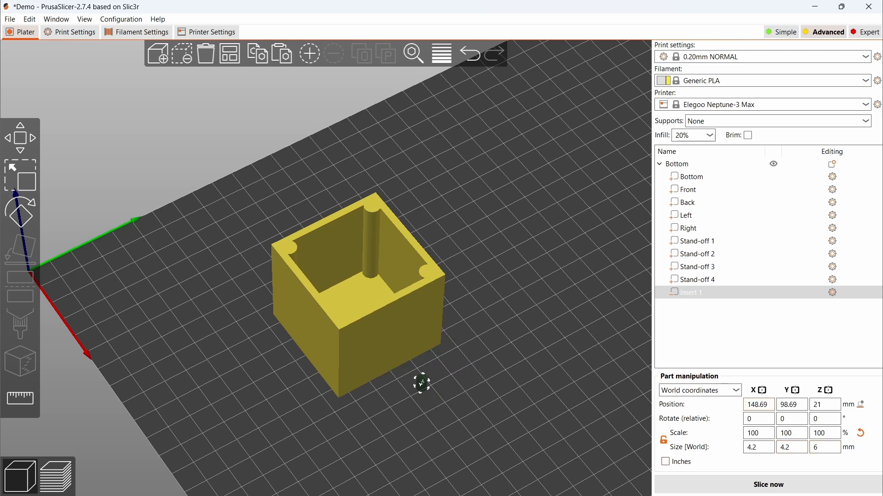
Move Insert 1 to X 79.5, Y 79.5 and Z 44.5 mm, at the top of its corner stand-off.
click(763, 405)
text(79.5)
key(Tab)
text(79)
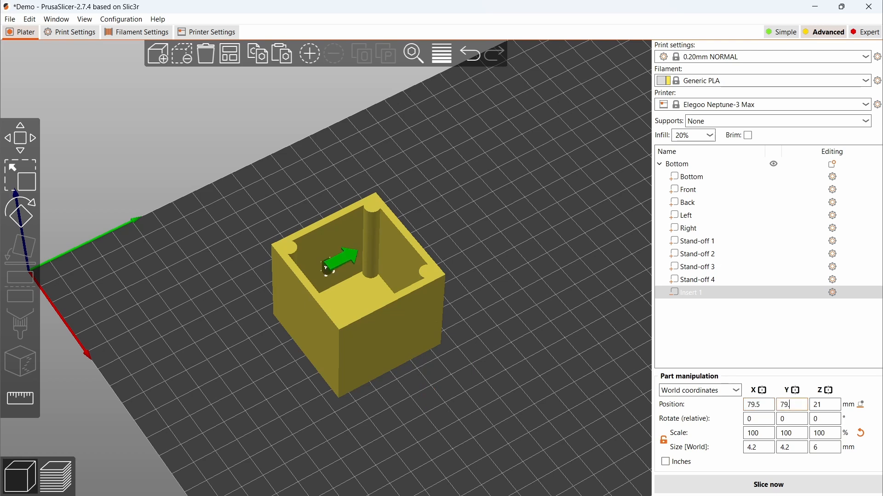
text(.5)
key(Tab)
text(44.5)
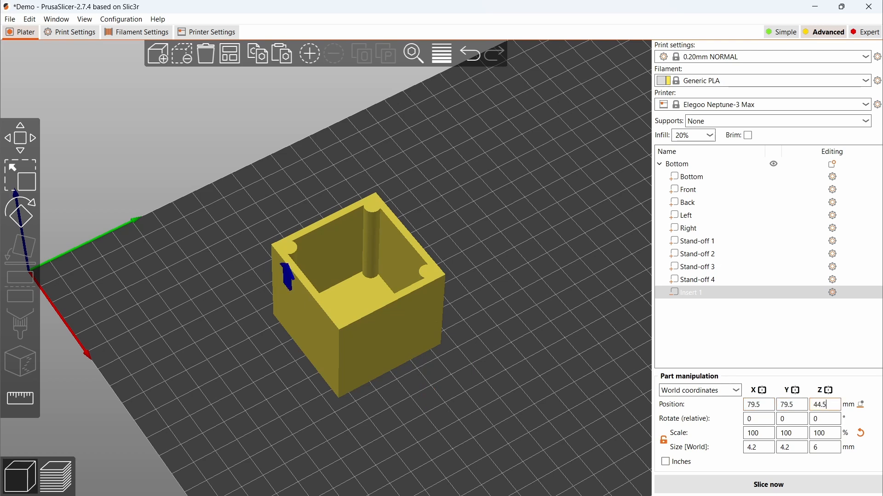
key(Return)
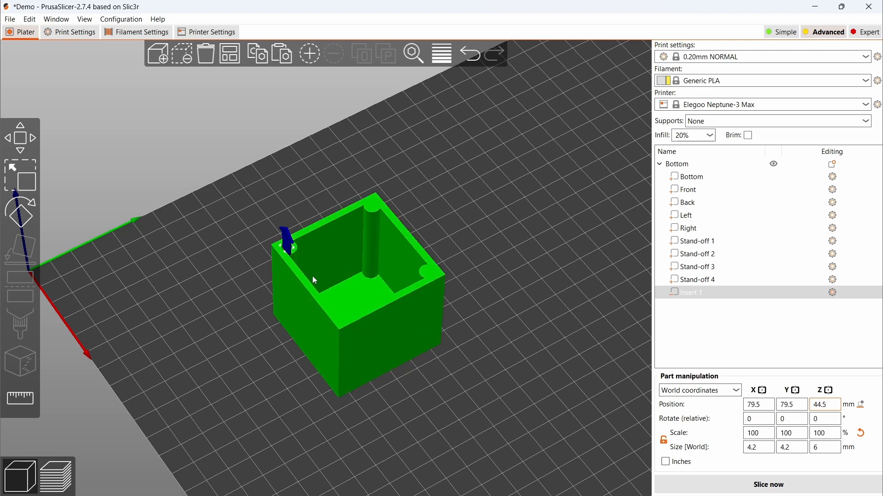
Make three duplicates of the Insert 1 negative volume within the Bottom object.
click(694, 296)
key(ctrl+v)
key(ctrl+v)
key(ctrl+v)
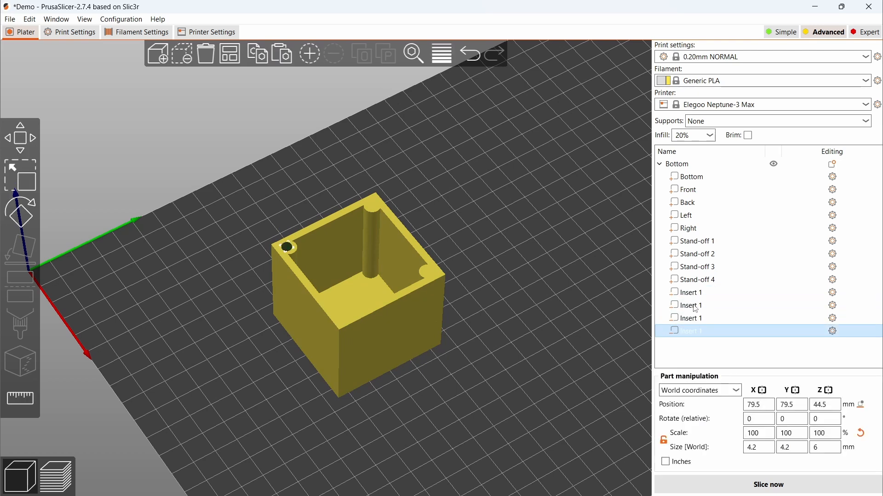
Rename the three duplicated inserts as Insert 2, Insert 3 and Insert 4.
double_click(698, 306)
key(End)
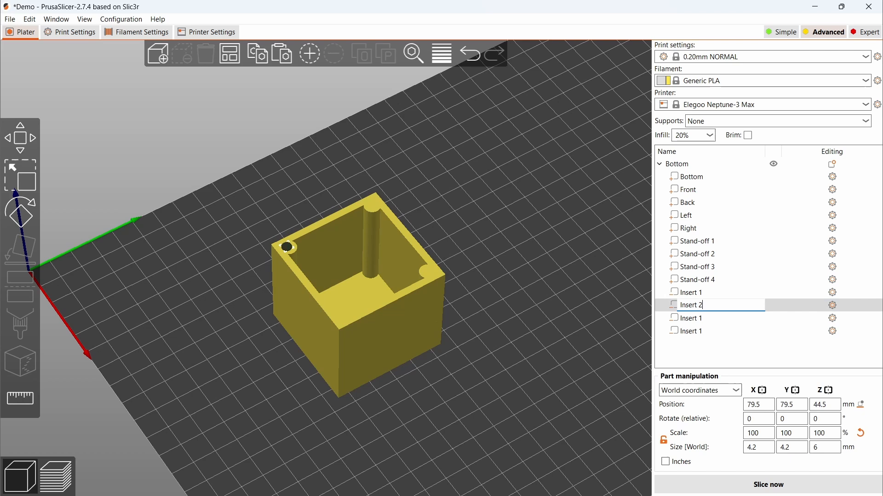
double_click(703, 318)
key(End)
key(BackSpace)
text(3)
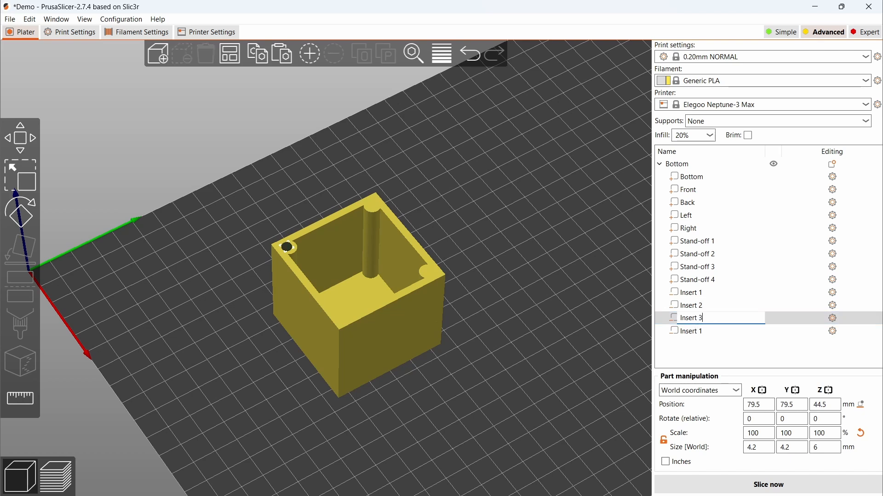
double_click(702, 331)
key(End)
key(BackSpace)
text(4)
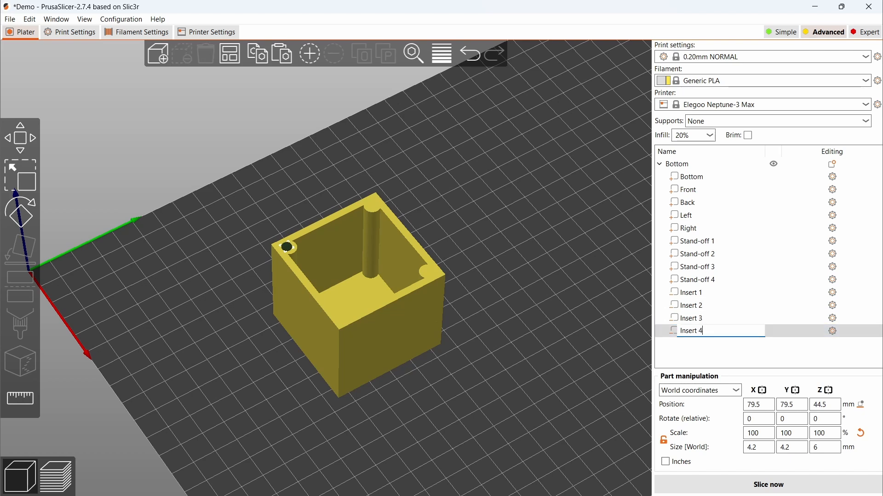
Move Insert 2 to Y 120.5 mm and Insert 3 to X 120.5 mm.
click(701, 307)
drag(797, 405, 773, 404)
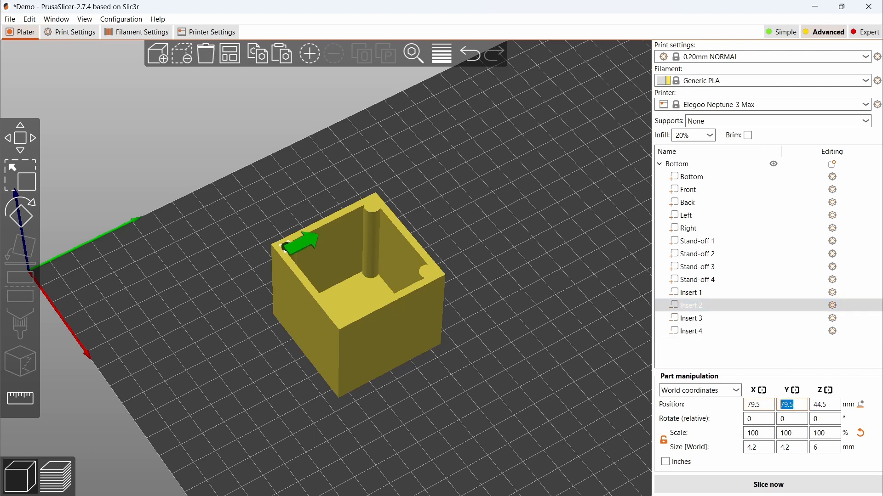
text(120.5)
click(705, 323)
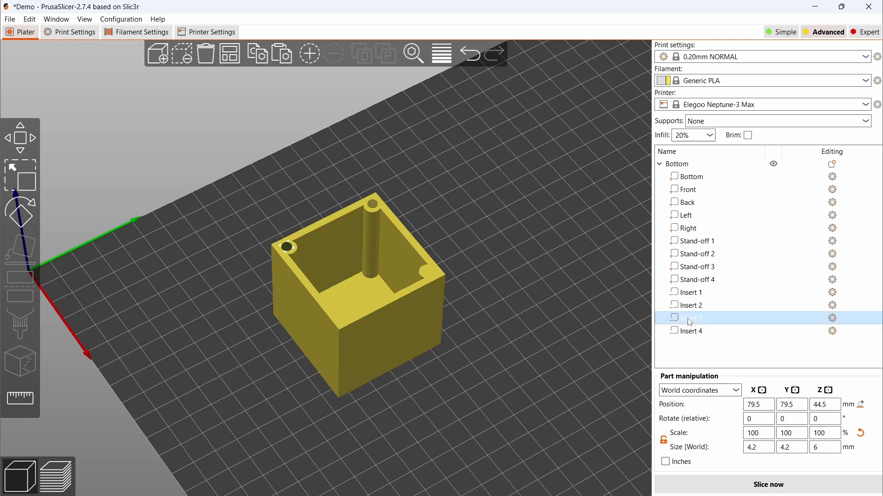
click(758, 404)
text(120.5)
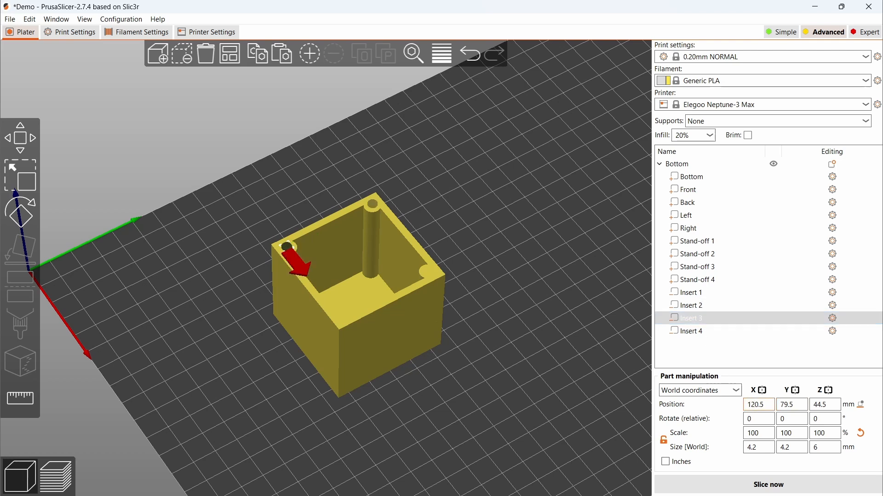
key(Tab)
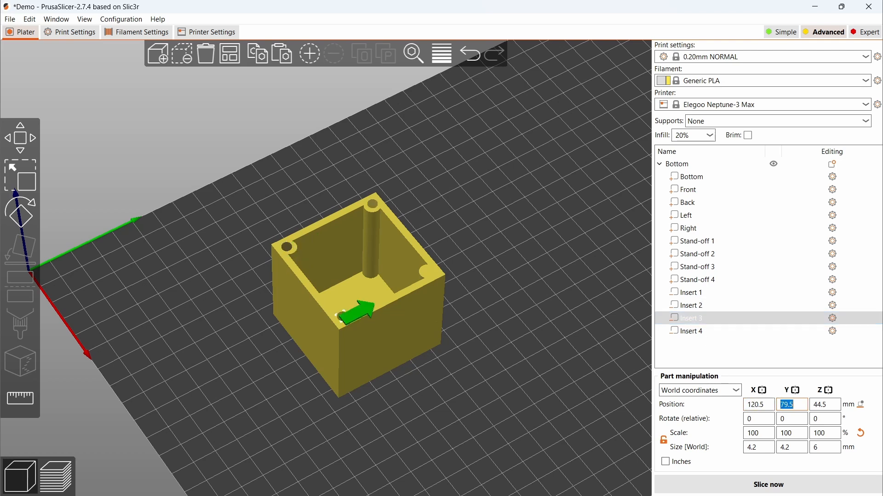
Move Insert 4 to X 120.5 and Y 120.5 mm, and clear the selection.
click(695, 333)
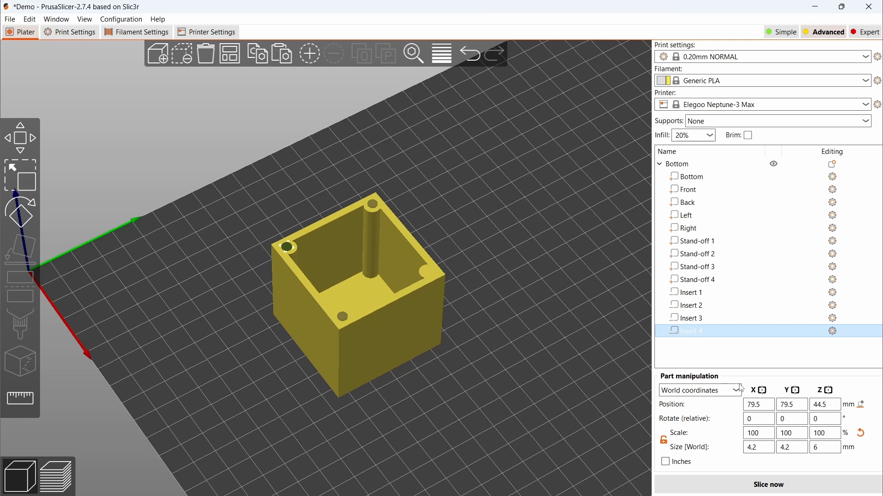
click(759, 405)
text(120.5)
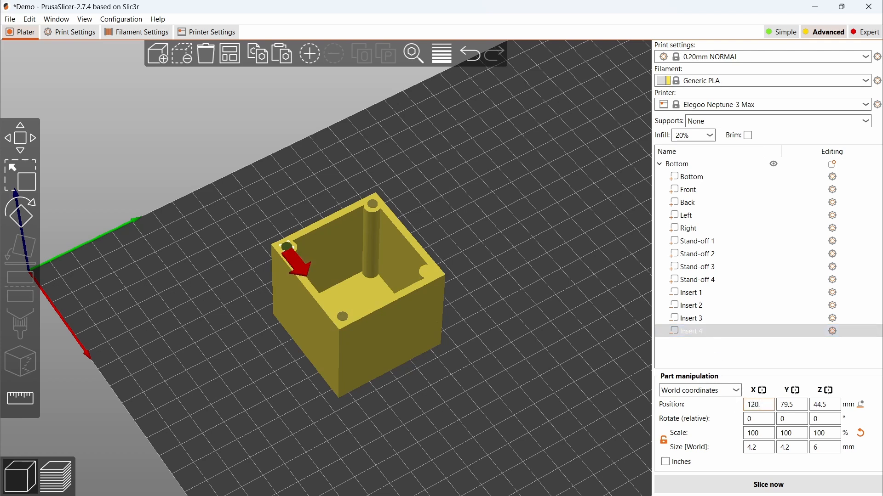
key(Tab)
text(122)
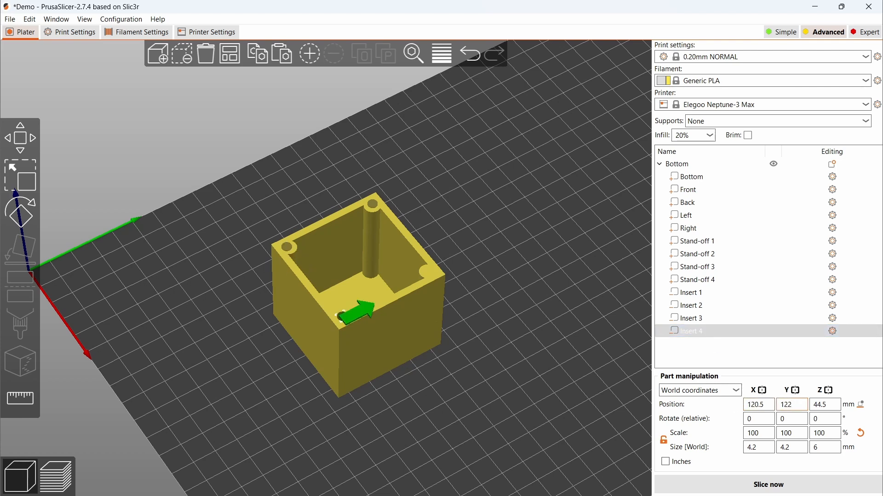
key(BackSpace)
text(0.5)
key(Return)
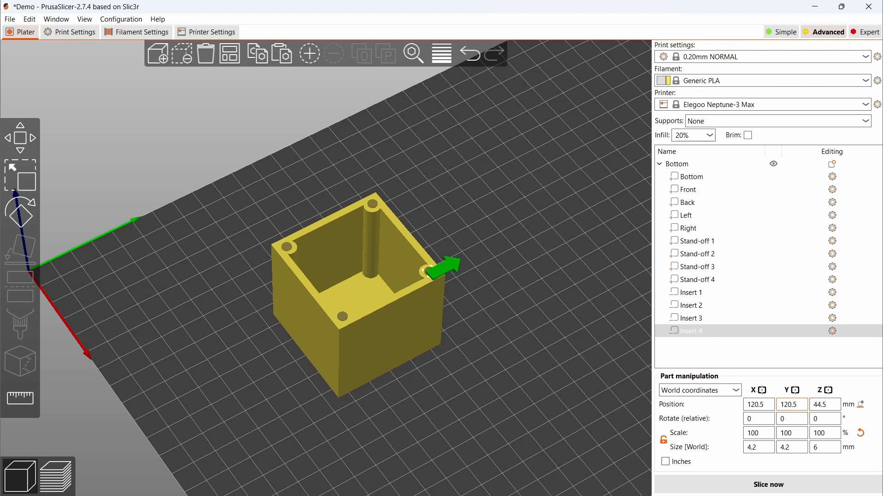
click(473, 336)
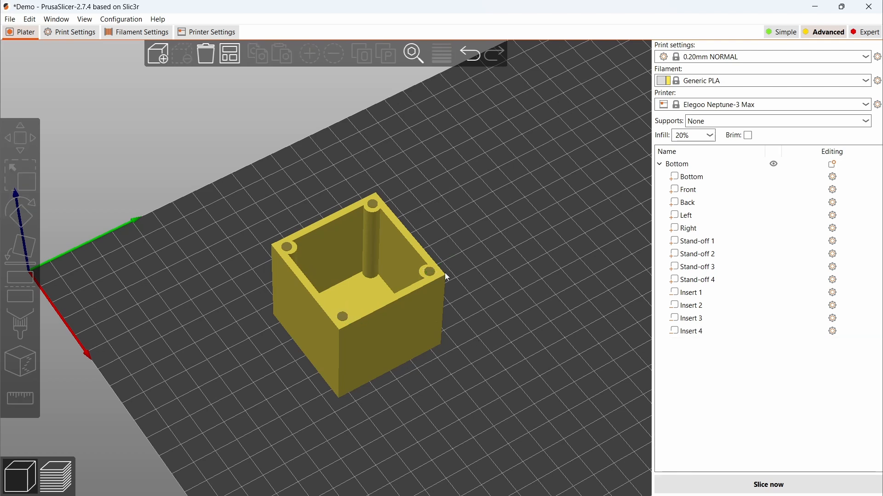
Slice the box and examine the insert holes in the stand-offs in the layer preview.
click(51, 478)
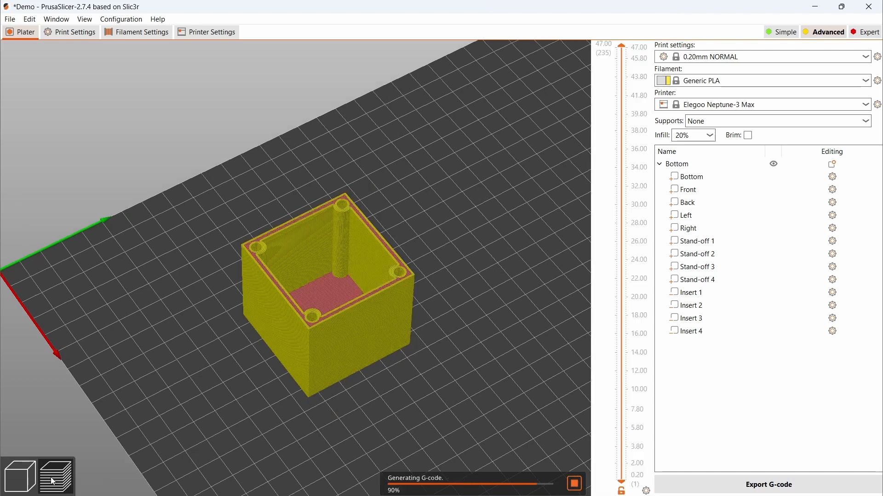
drag(464, 263, 448, 275)
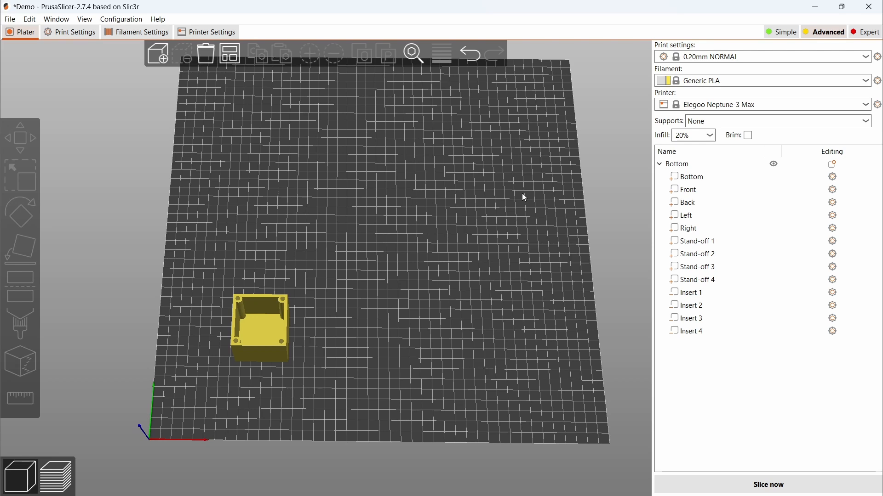
Add a separate box shape to the bed and set its size to 50 × 50 × 3 mm.
right_click(423, 250)
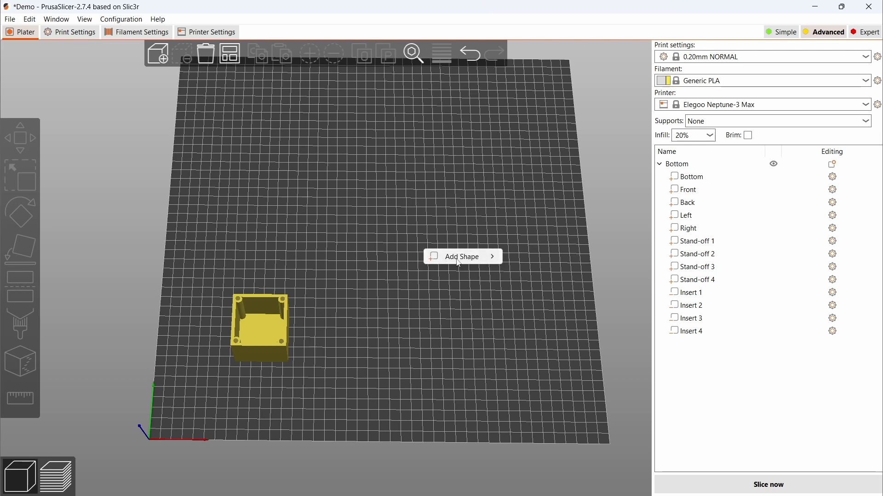
mouse_move(461, 257)
click(531, 260)
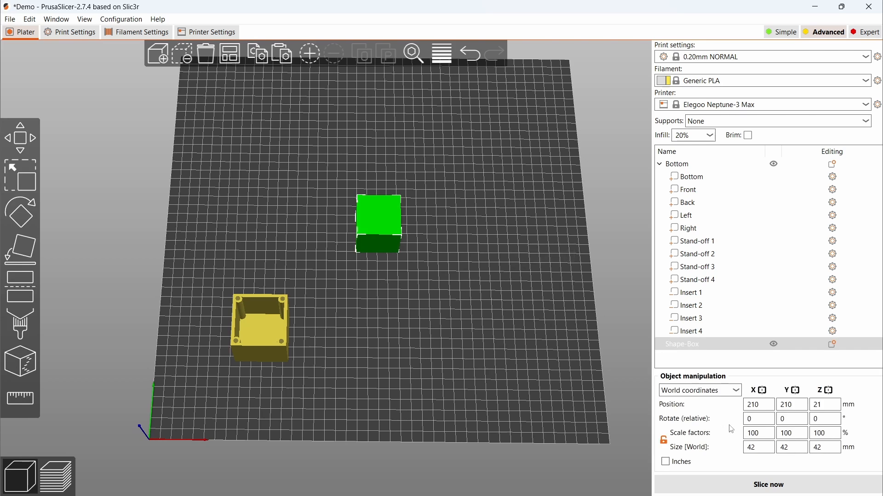
double_click(750, 447)
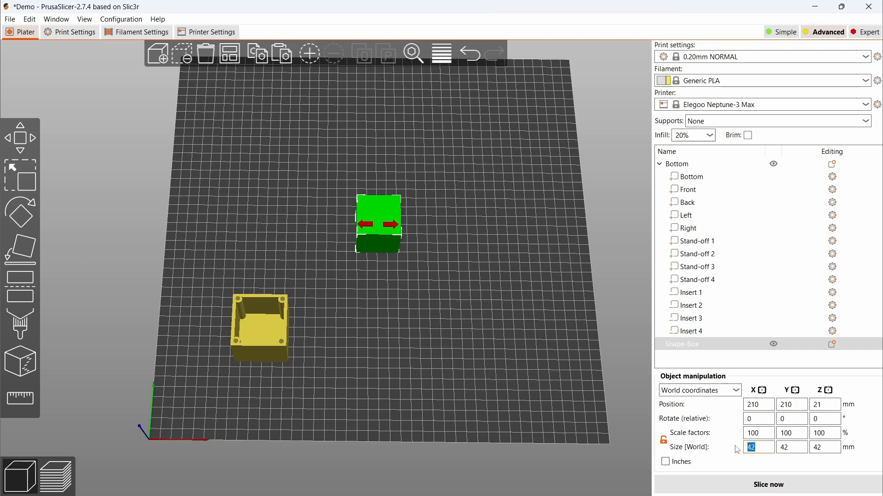
text(50)
key(Tab)
text(50)
key(Tab)
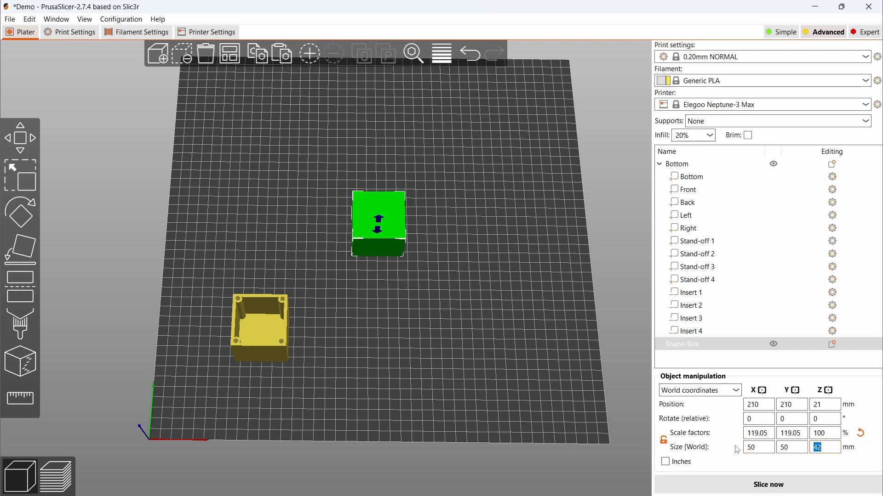
text(3)
key(Tab)
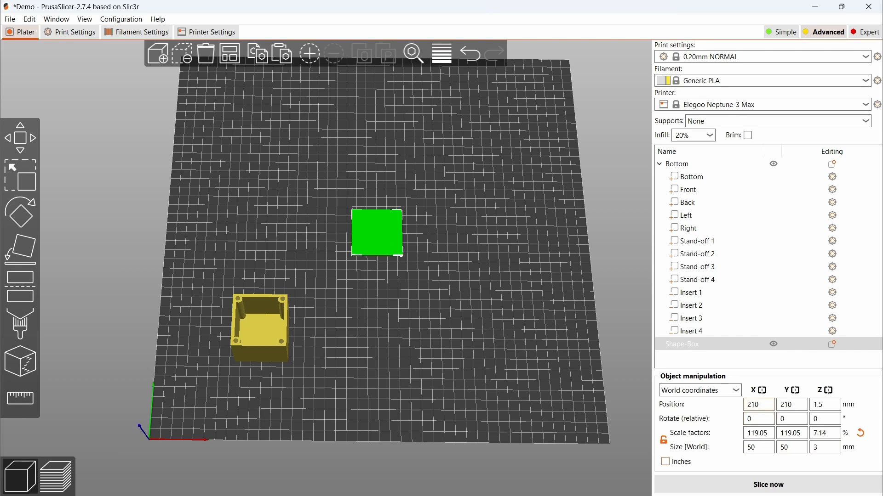
Move the new flat plate to X 200 and Y 200 mm.
double_click(752, 405)
text(200)
key(Tab)
text(200)
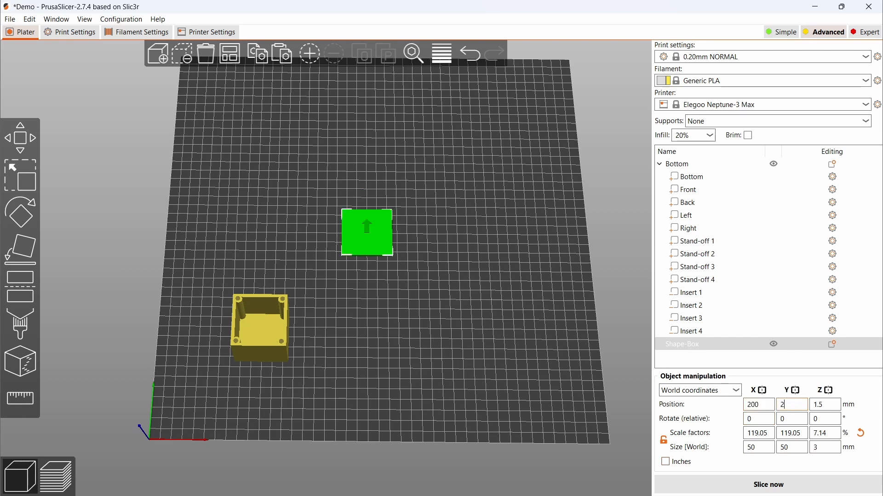
key(Tab)
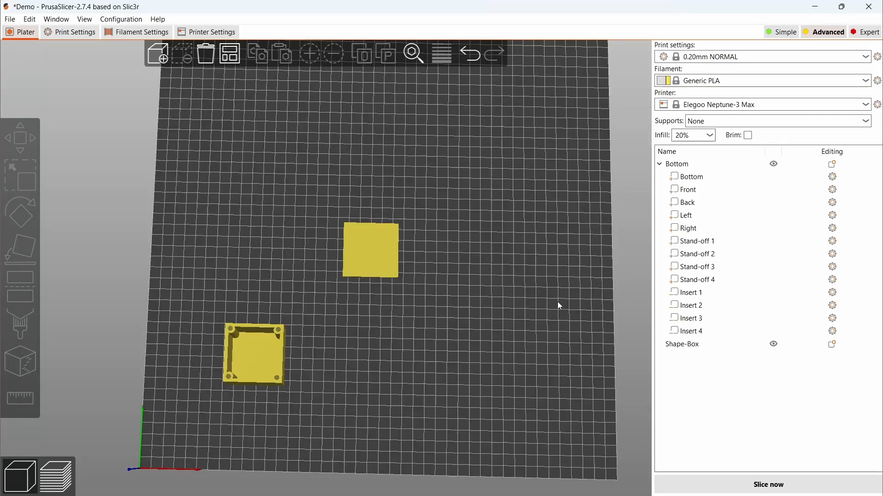
Add a cylinder negative volume to the flat plate and name it Clearance 1.
click(384, 263)
right_click(382, 263)
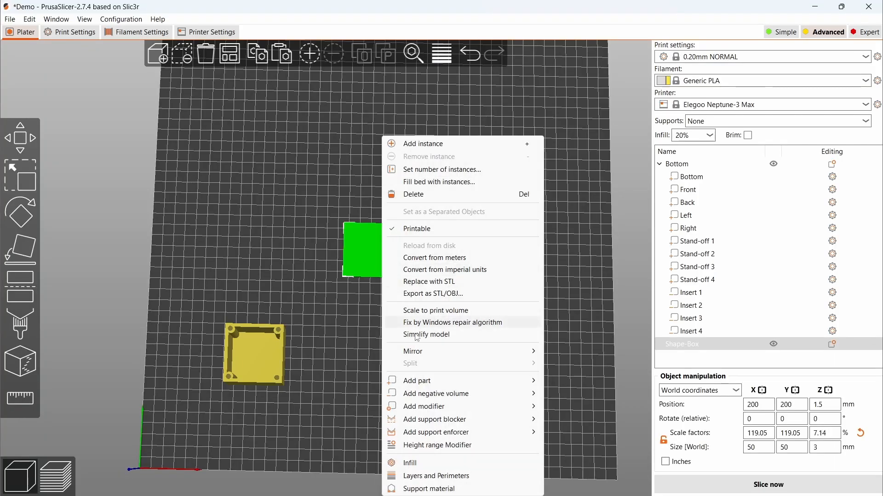
mouse_move(430, 395)
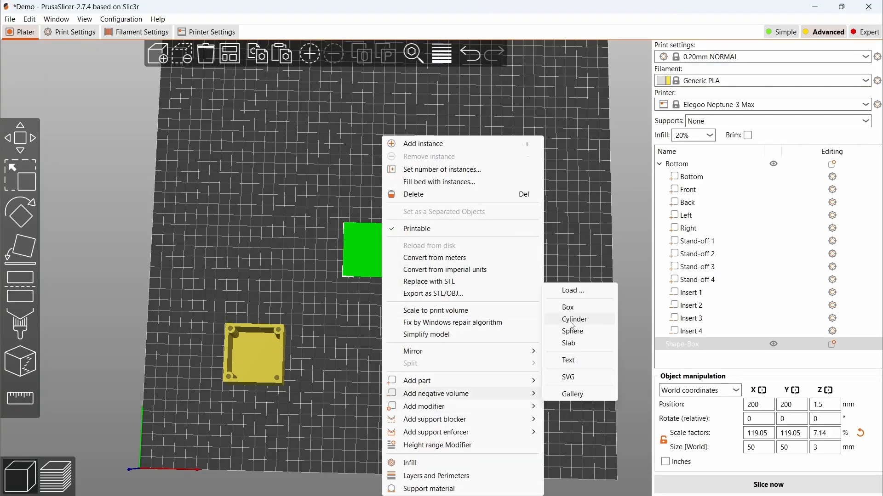
click(574, 319)
double_click(716, 359)
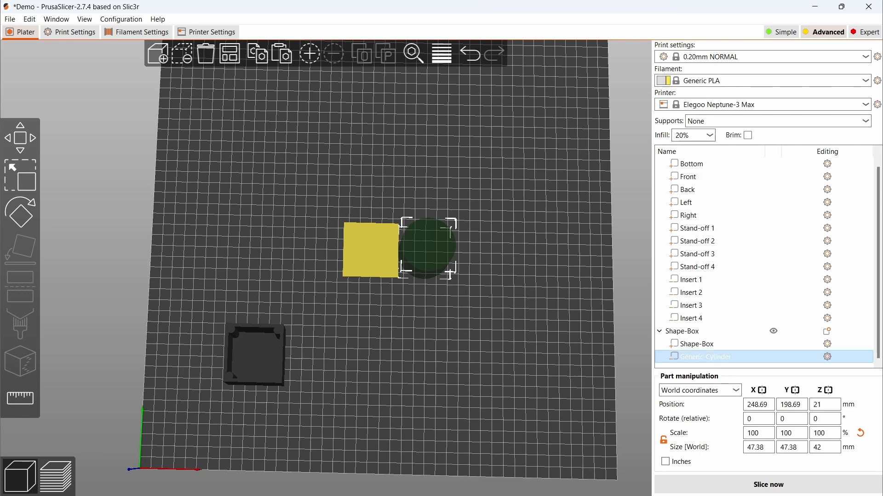
text(Clearance)
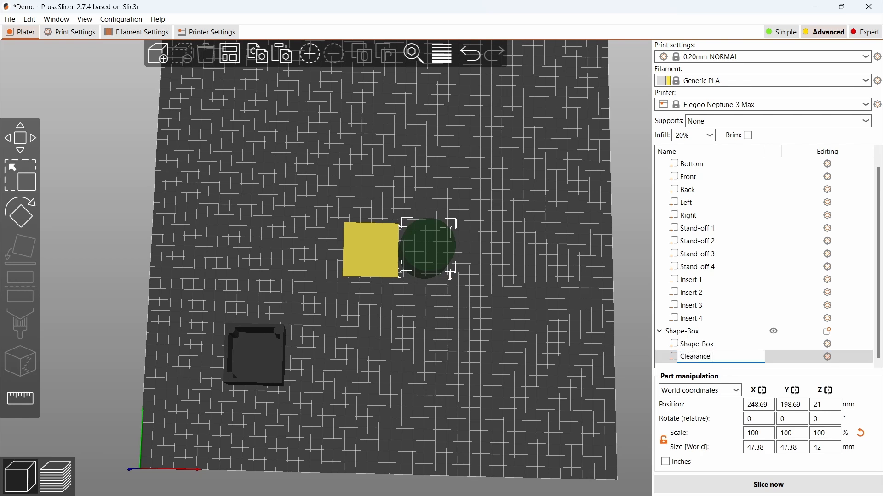
text( 1)
Rename the new flat plate object as Lid and its box part as Base.
double_click(692, 333)
text(Lid)
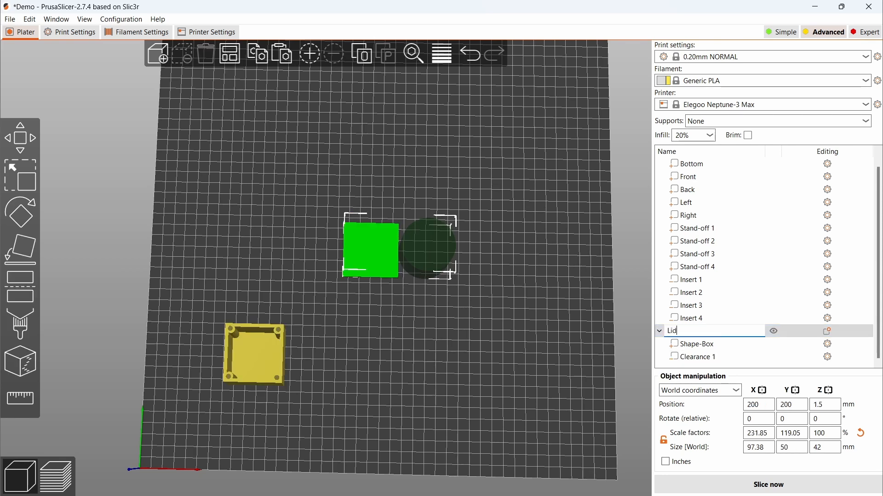
click(704, 343)
key(F2)
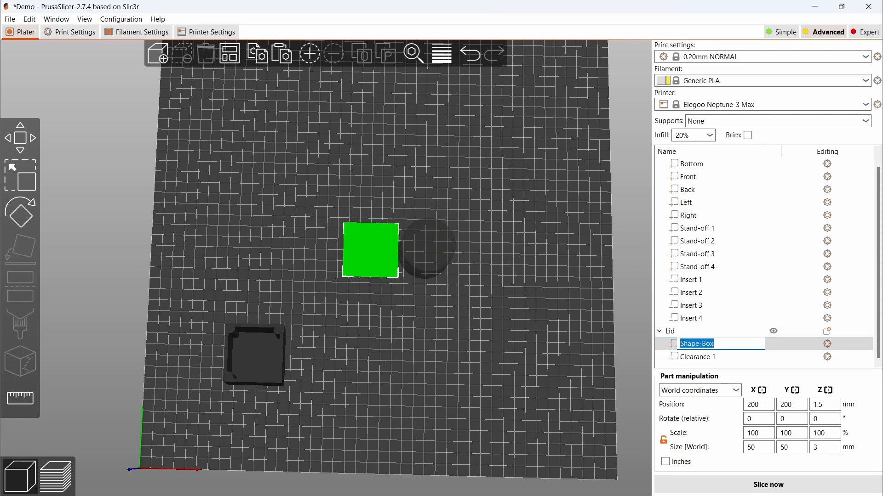
text(Base)
Set the size of the Clearance 1 cylinder to 3.4 × 3.4 × 3 mm.
click(705, 358)
drag(766, 447, 712, 447)
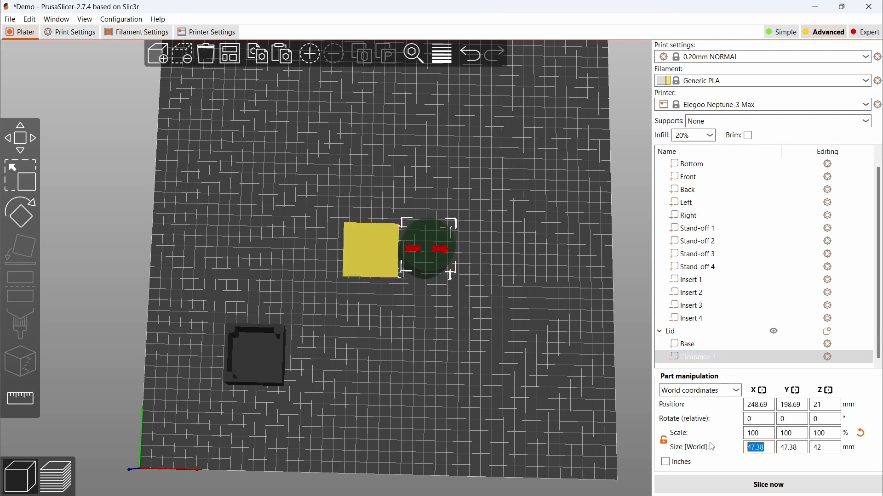
text(3.4)
key(Tab)
text(3)
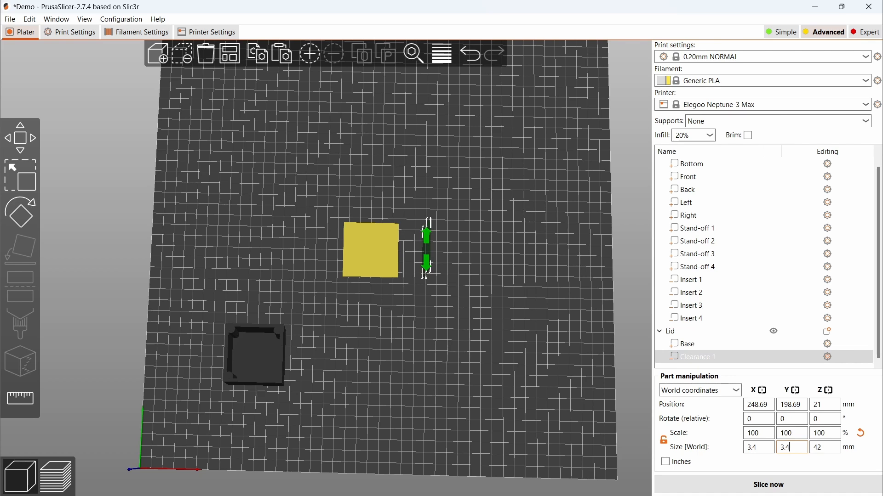
text(.4)
key(Tab)
text(3)
key(Tab)
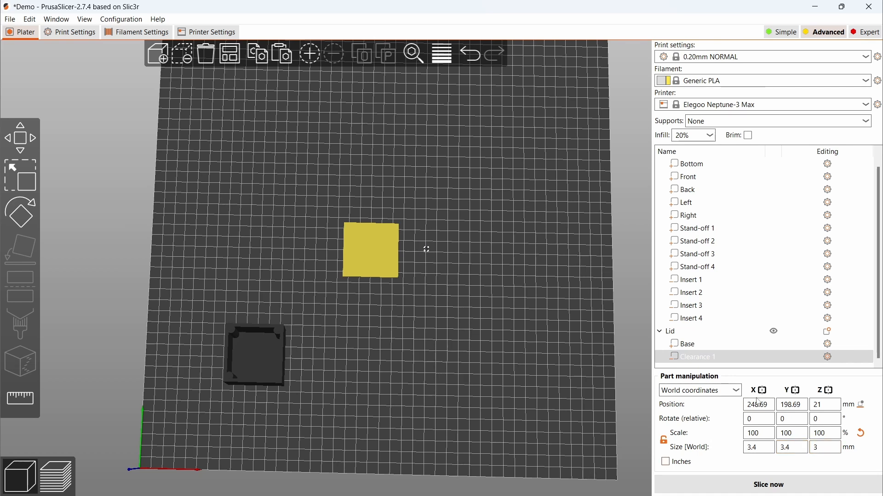
Position Clearance 1 at X 179.5, Y 179.5 and Z 1.5 mm in the lid's corner.
drag(769, 405, 735, 404)
text(179.5)
key(Tab)
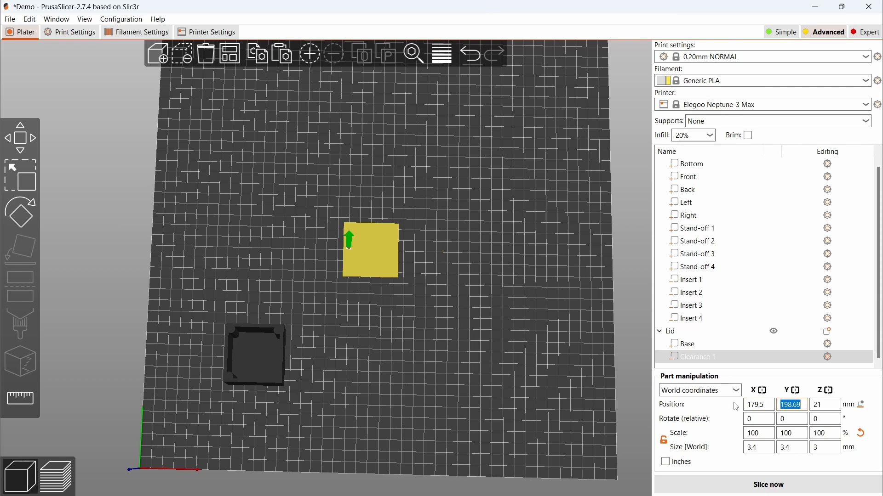
text(179.5)
key(Tab)
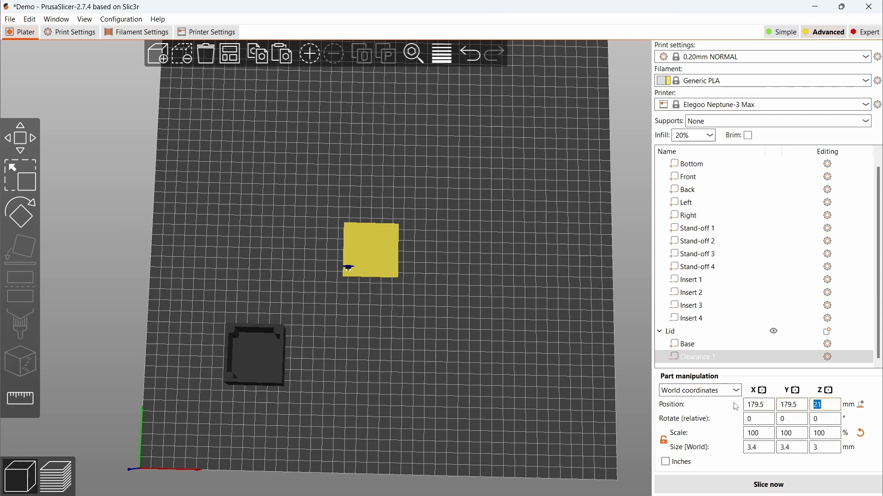
text(1.5)
Make three copies of the Clearance 1 negative volume within the lid.
click(704, 360)
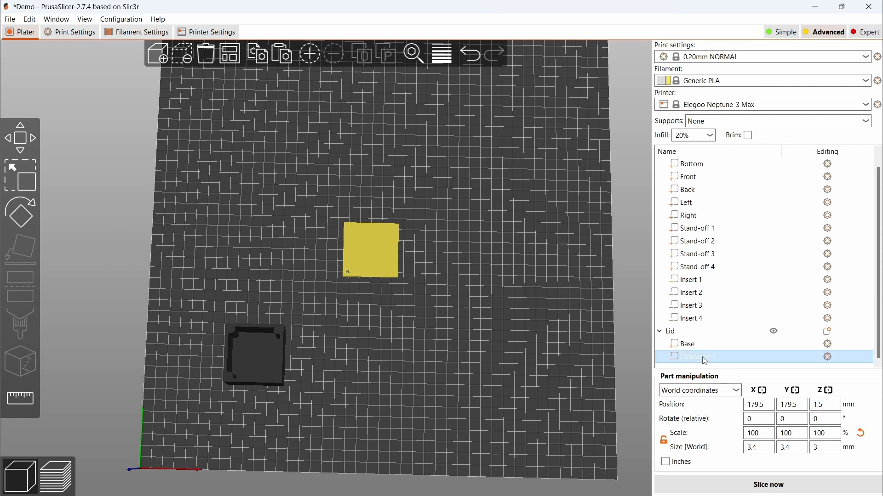
key(ctrl+c)
key(ctrl+v)
key(ctrl+v)
key(ctrl+v)
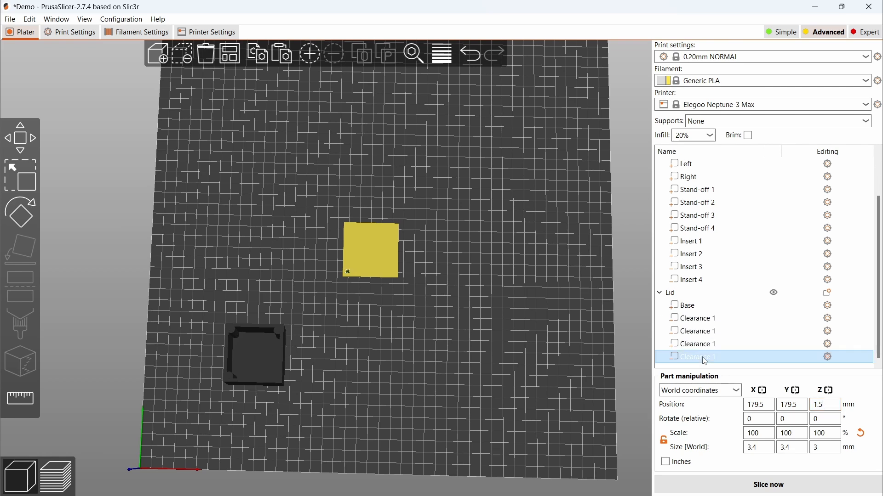
Rename the three copied clearance cylinders as Clearance 2, Clearance 3 and Clearance 4.
click(707, 333)
key(F2)
key(End)
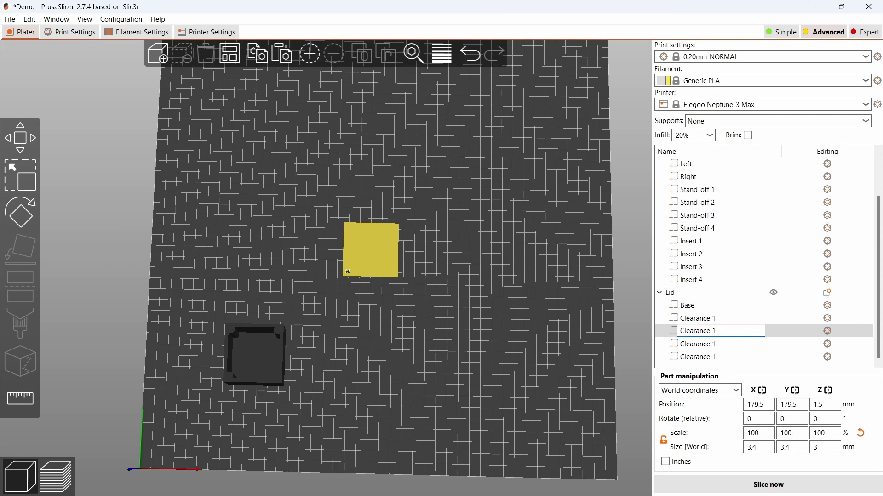
click(721, 345)
key(F2)
key(End)
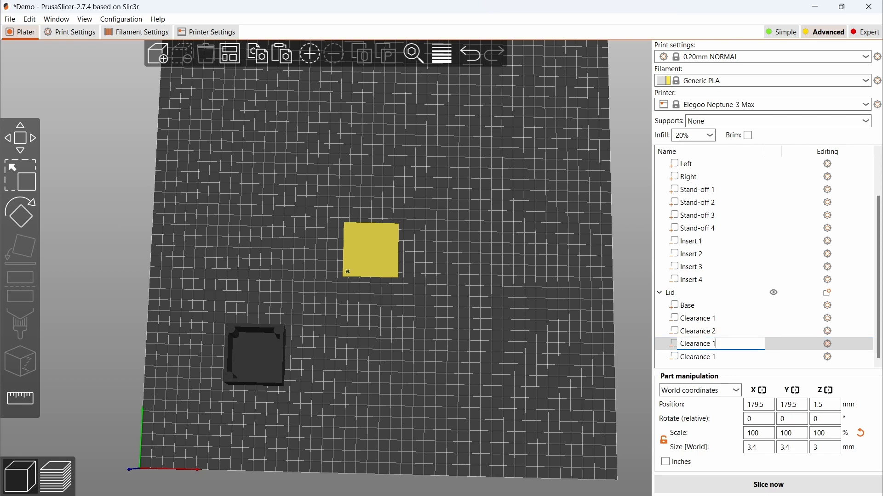
click(712, 361)
key(F2)
key(End)
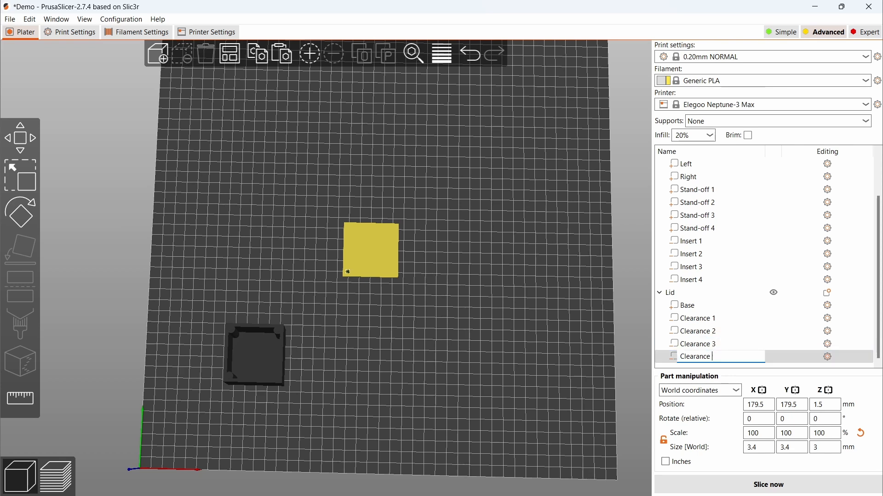
Move Clearance 2 to Y 220.5 mm and Clearance 3 to X 220.5 mm.
click(702, 333)
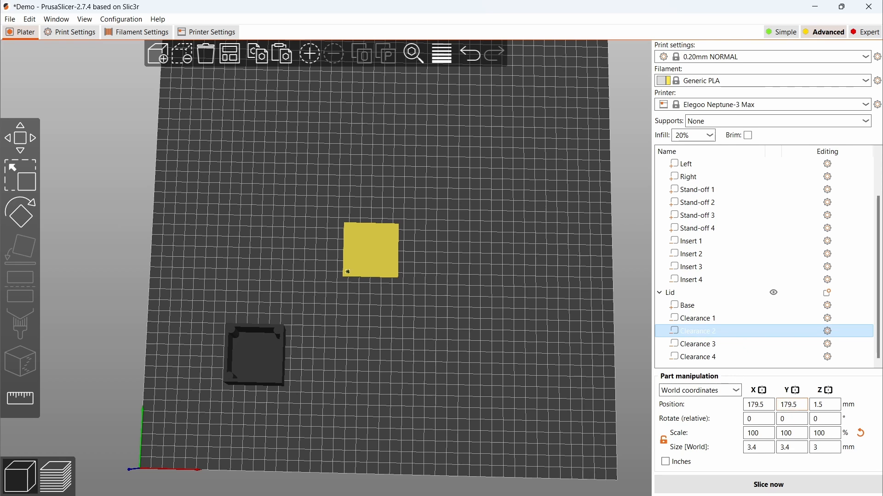
drag(800, 405, 723, 399)
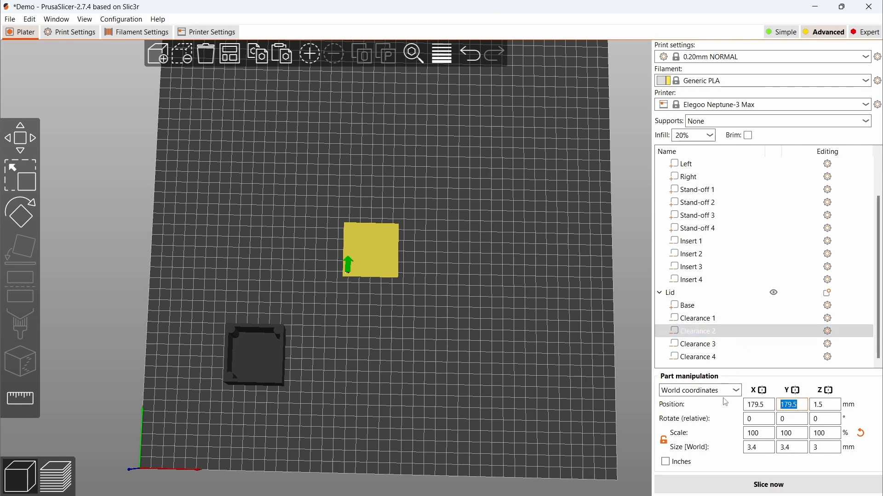
text(220.5)
click(688, 345)
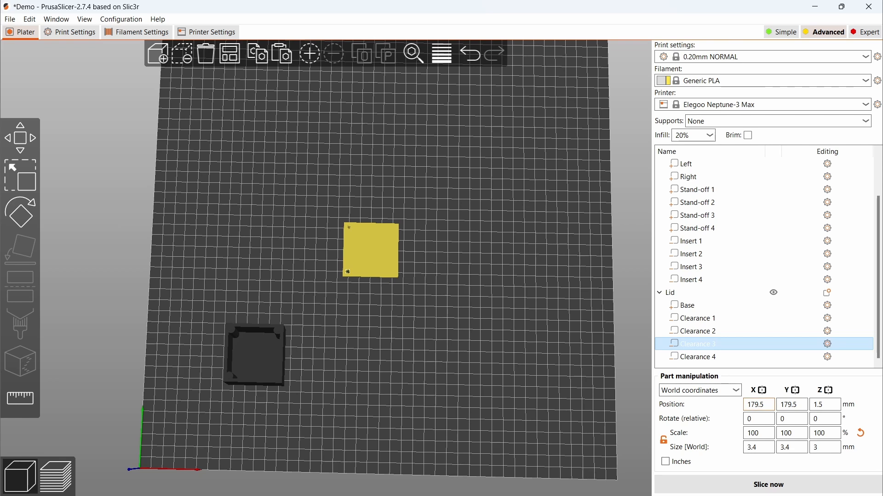
drag(763, 405, 725, 404)
text(220.5)
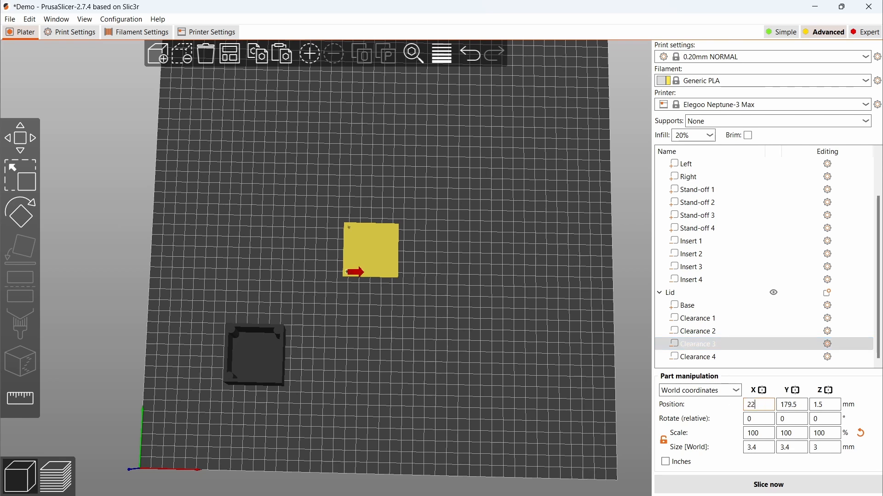
Move Clearance 4 to X 220.5 and Y 220.5 mm, and deselect it.
click(713, 358)
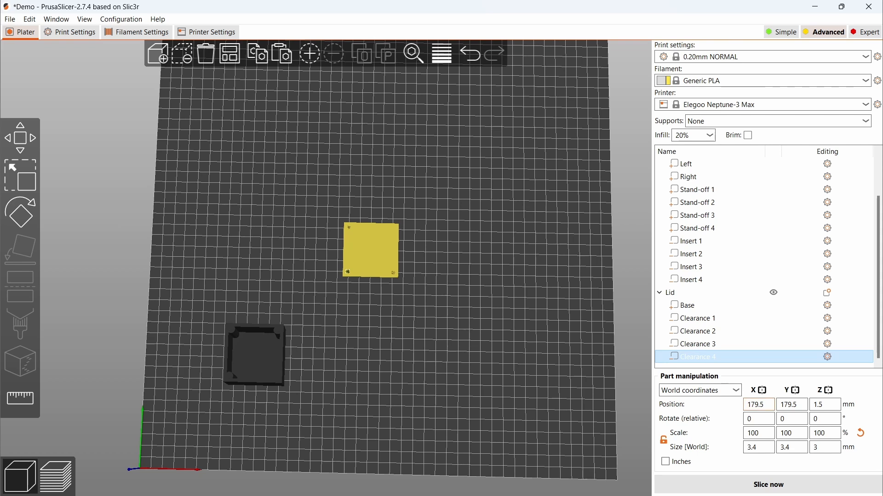
text(220.5)
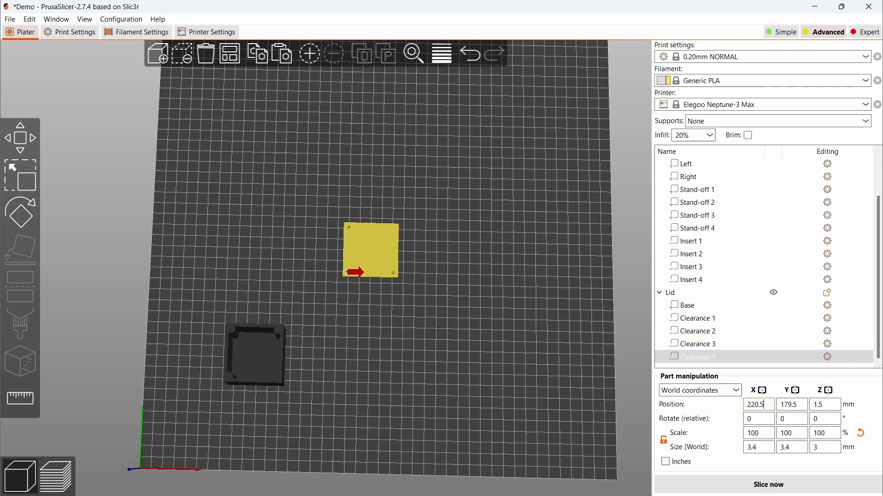
key(Tab)
text(220.5)
key(Tab)
click(507, 311)
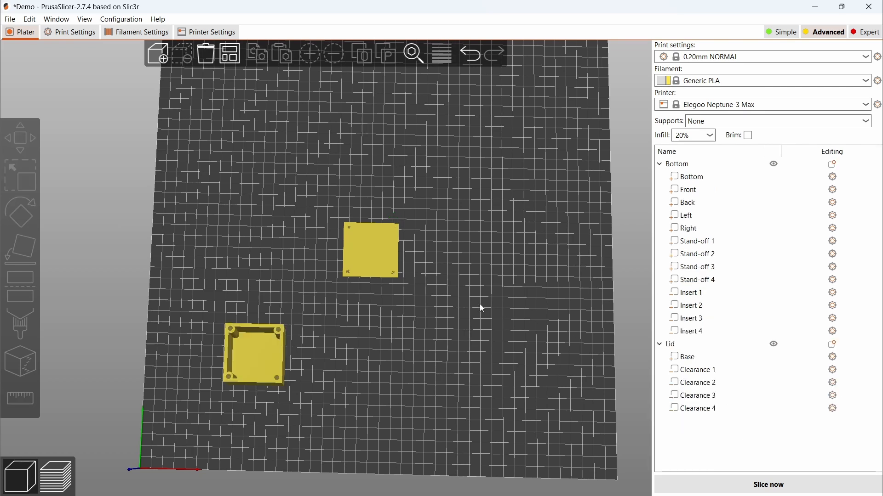
Slice the plate and examine the lid's four clearance holes in the layer preview.
click(50, 483)
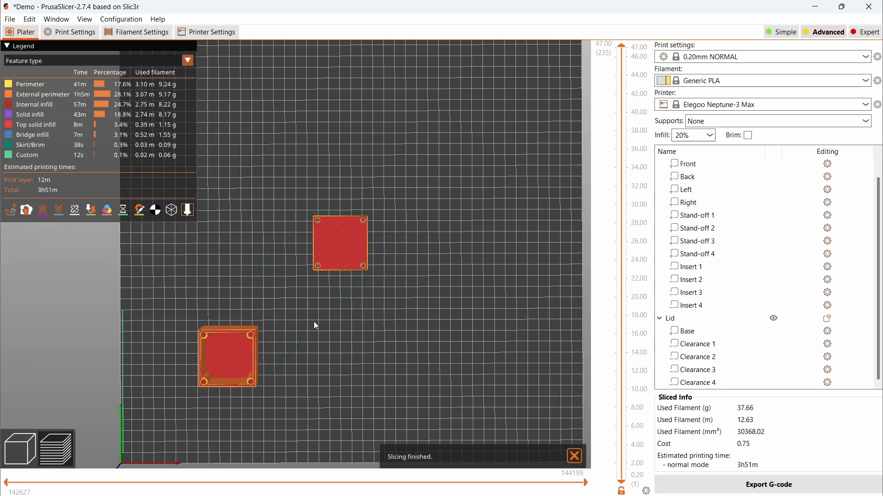
scroll(313, 322, up, 3)
scroll(348, 284, up, 3)
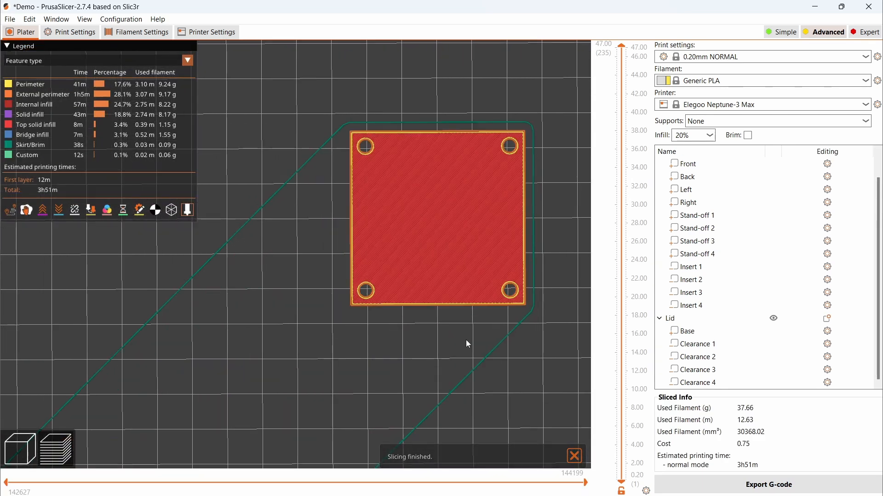
mouse_move(467, 344)
mouse_down()
mouse_move(455, 339)
mouse_move(451, 313)
mouse_move(466, 338)
mouse_up()
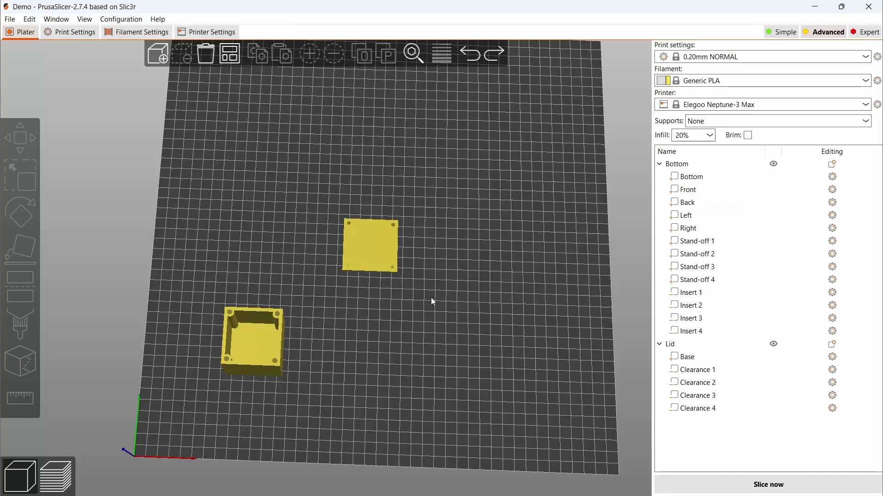
Add a cylinder negative volume to the lid and name it Counterbore 1.
right_click(390, 251)
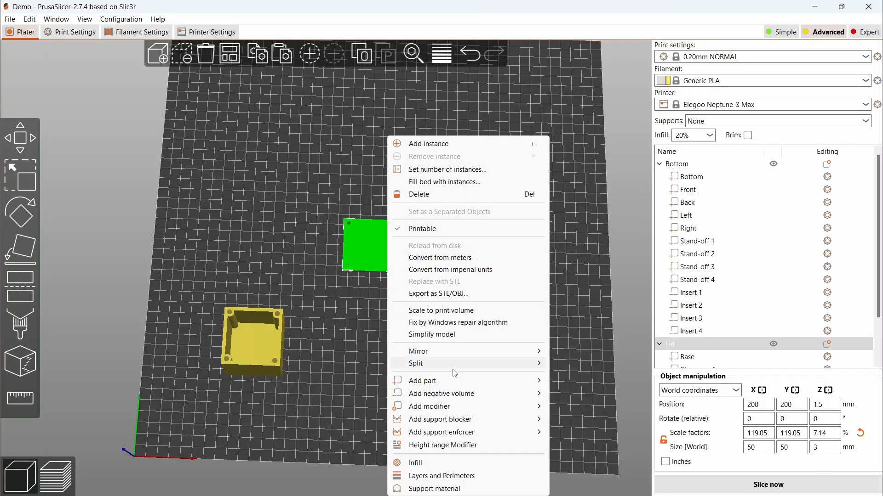
mouse_move(463, 394)
click(577, 320)
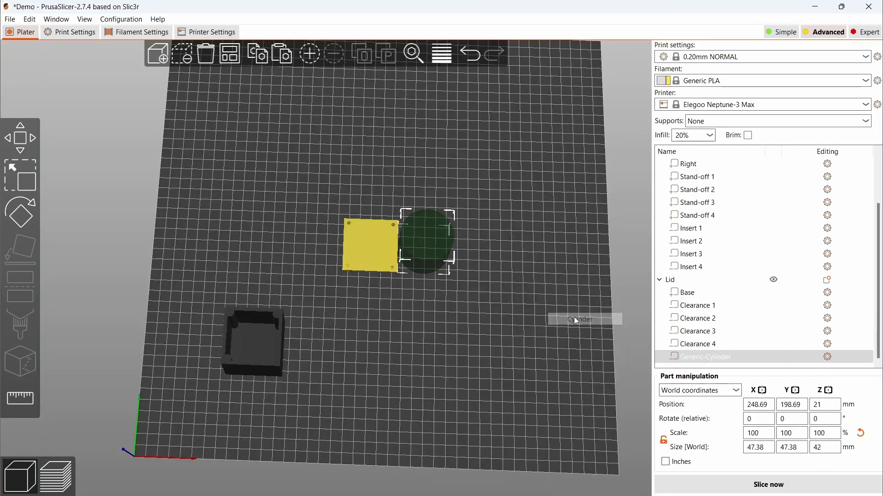
double_click(694, 358)
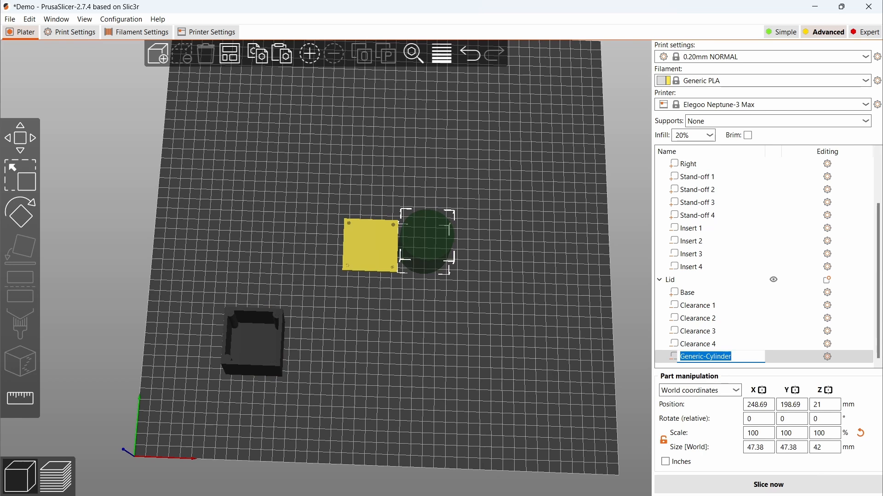
text(Counterbore)
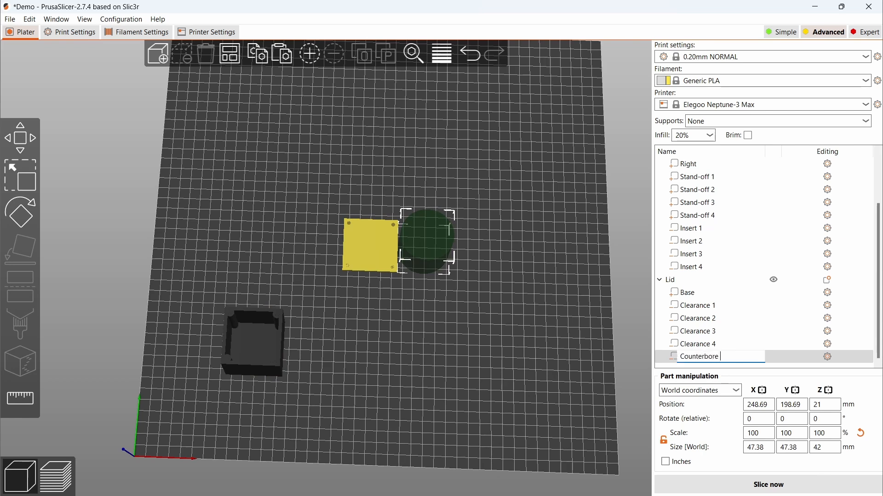
text( 1)
Set the size of the Counterbore 1 cylinder to 5.5 × 5.5 × 1.5 mm.
click(760, 452)
click(760, 448)
key(BackSpace)
key(BackSpace)
key(BackSpace)
key(BackSpace)
key(BackSpace)
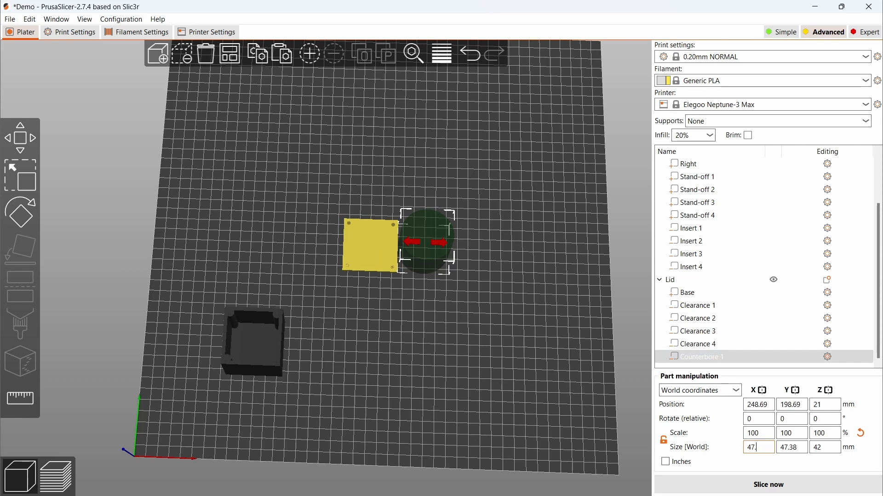
text(5.5)
key(Tab)
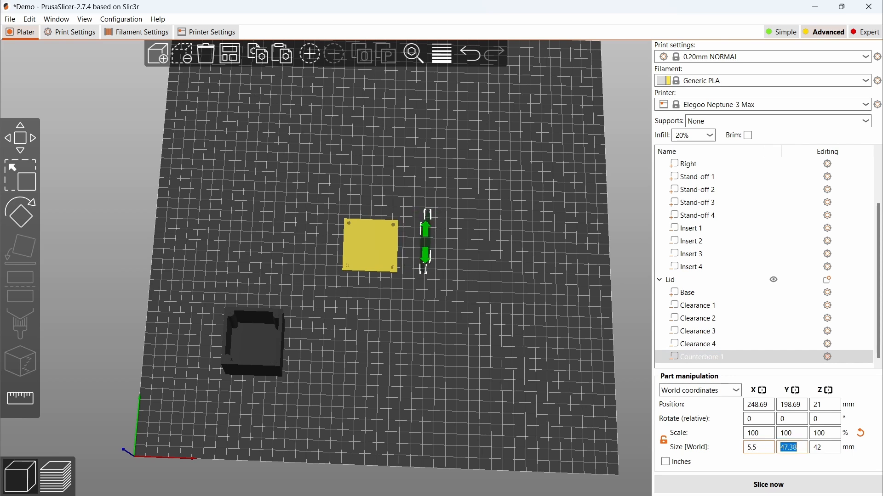
text(5.5)
key(Tab)
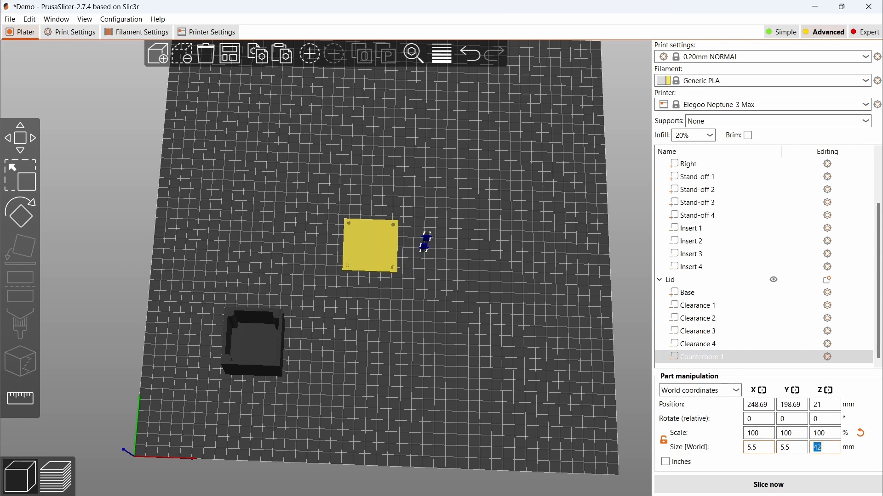
text(1.5)
key(Tab)
Position Counterbore 1 at X 179.5, Y 179.5 and Z 2.25 mm over the first clearance hole.
text(179.5)
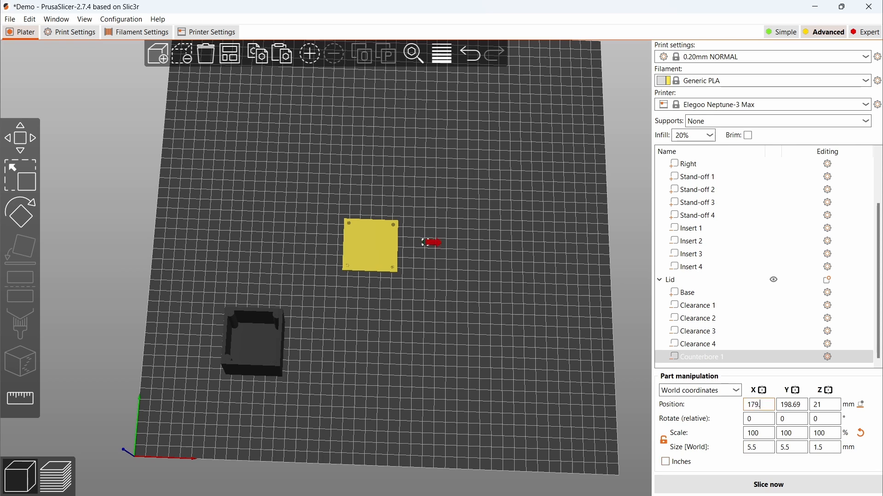
key(Tab)
text(179.5)
key(Tab)
text(2.25)
Make three copies of the Counterbore 1 negative volume within the lid.
click(715, 360)
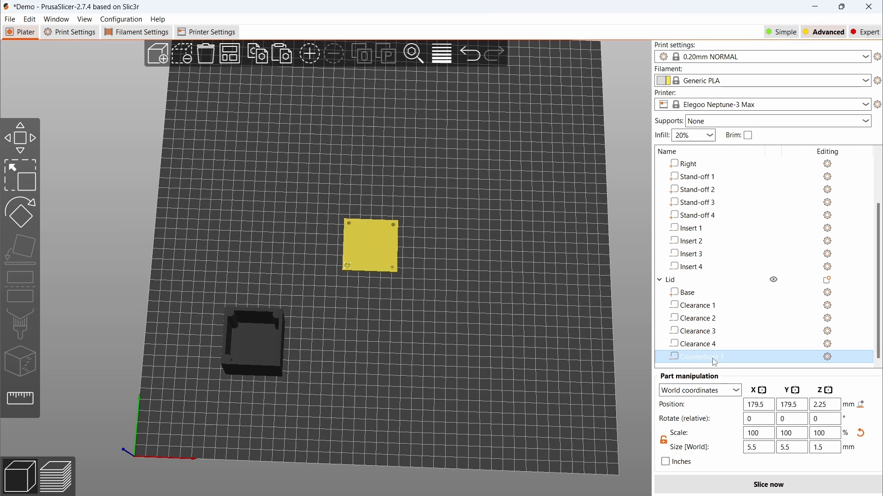
key(ctrl+v)
key(ctrl+v)
key(ctrl+v)
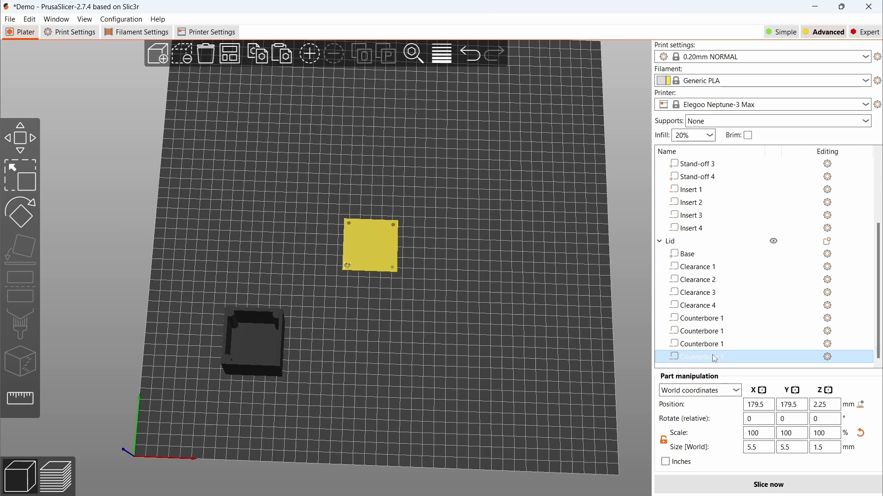
Rename the three copied counterbore cylinders as Counterbore 2, Counterbore 3 and Counterbore 4.
double_click(714, 332)
key(Right)
key(BackSpace)
text(2)
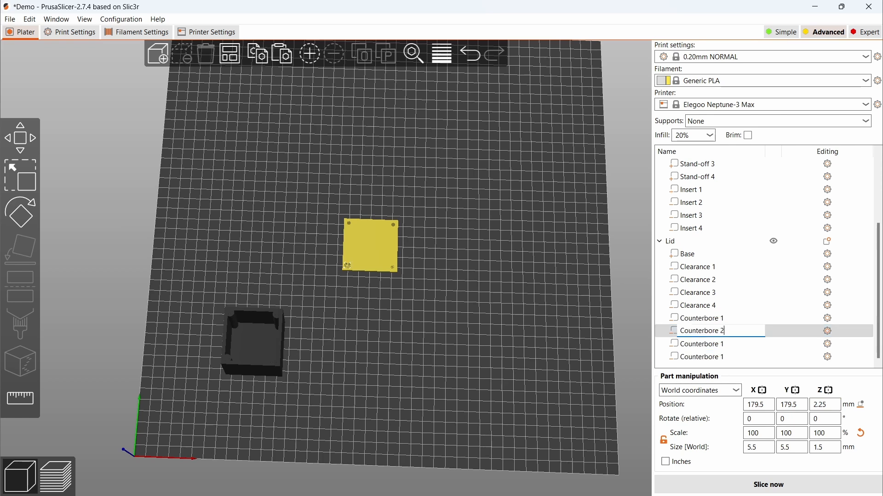
double_click(712, 346)
key(Right)
key(BackSpace)
text(3)
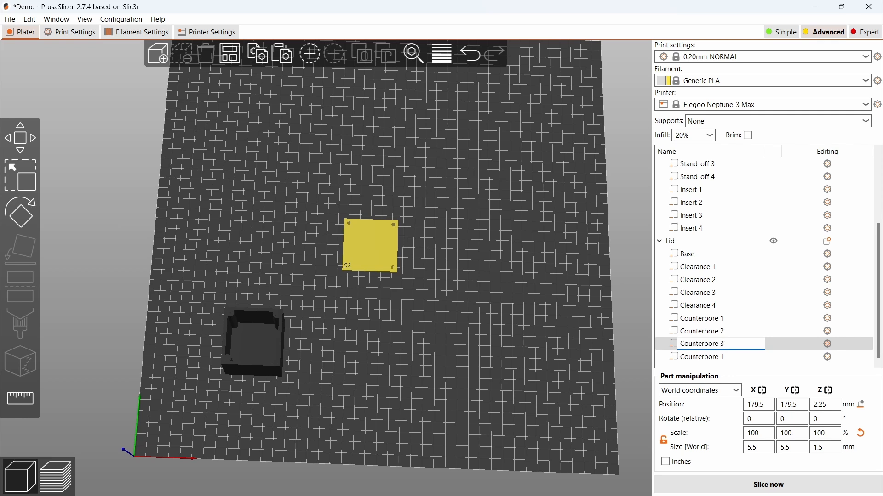
double_click(728, 359)
key(Right)
key(BackSpace)
text(4)
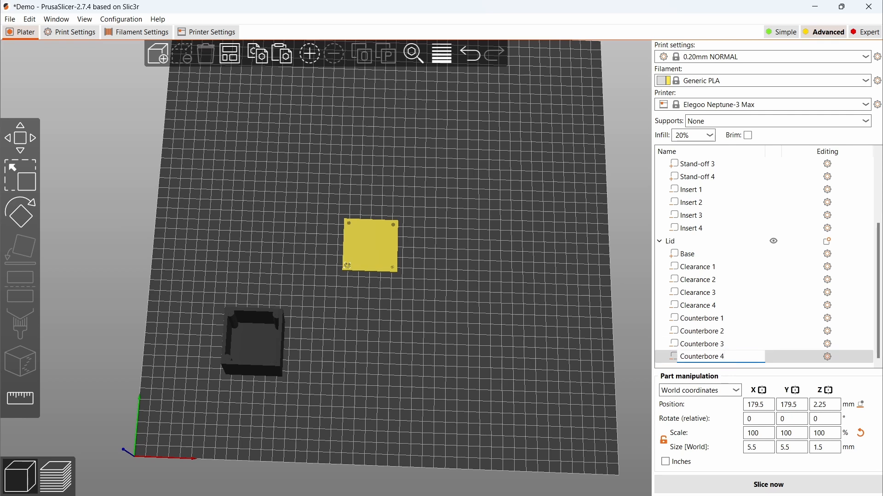
Move Counterbore 2 to Y 220.5 mm and Counterbore 3 to X 220.5 mm over their clearance holes in the lid.
click(722, 330)
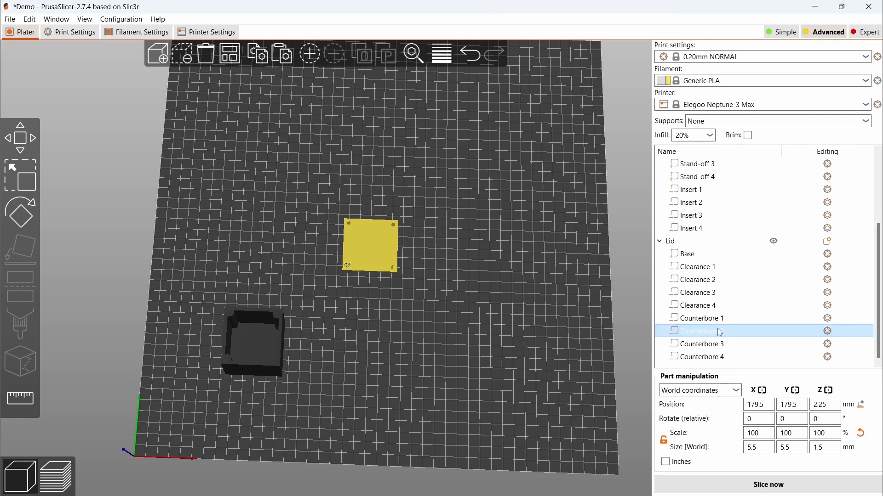
click(776, 406)
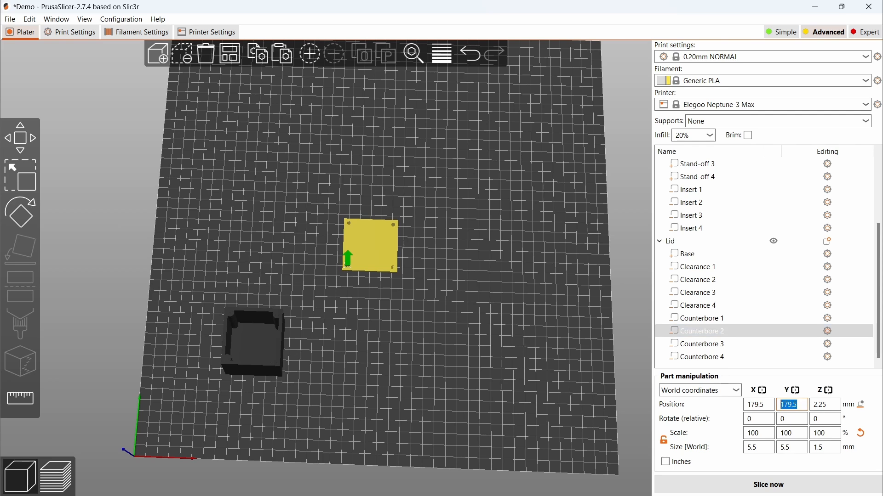
text(220.5)
click(713, 345)
click(754, 405)
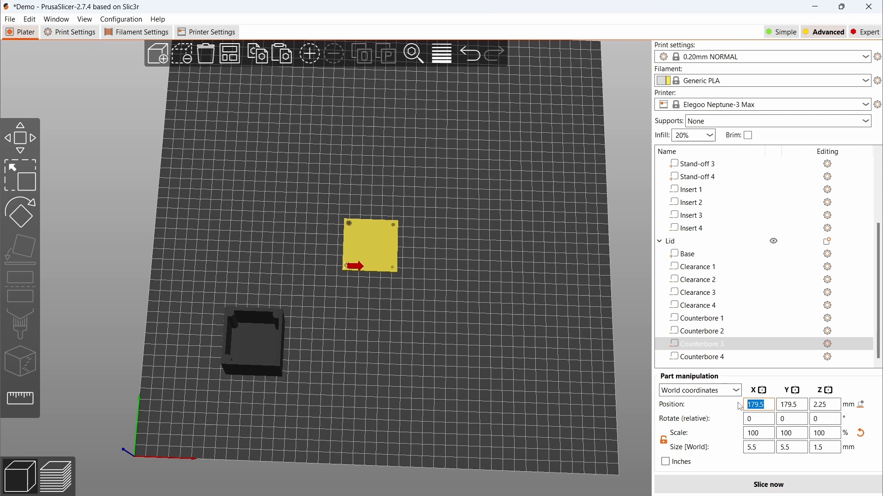
text(220.5)
Move Counterbore 4 to X 220.5 and Y 220.5 mm over the lid's remaining clearance hole, and deselect it.
click(735, 358)
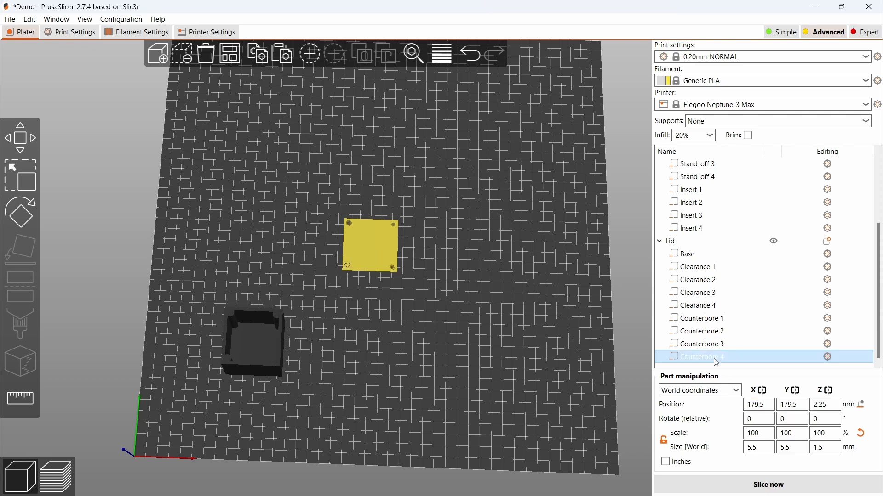
click(757, 405)
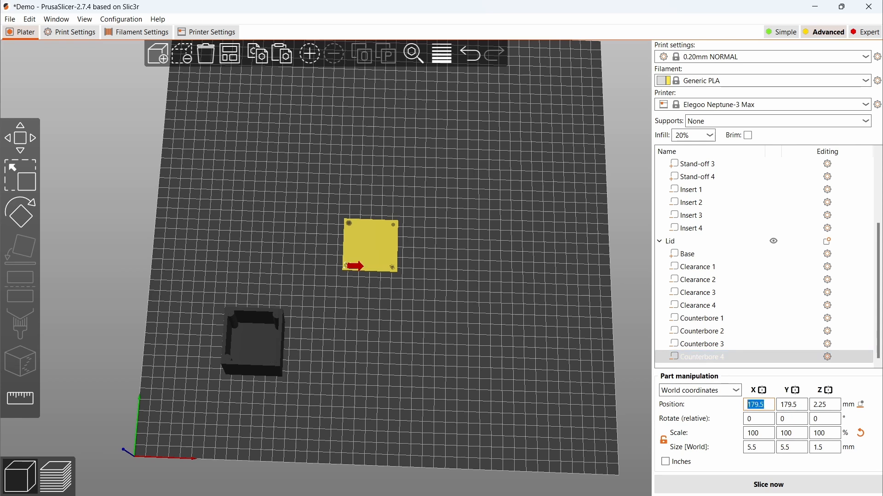
text(220.5)
key(Tab)
text(220.5)
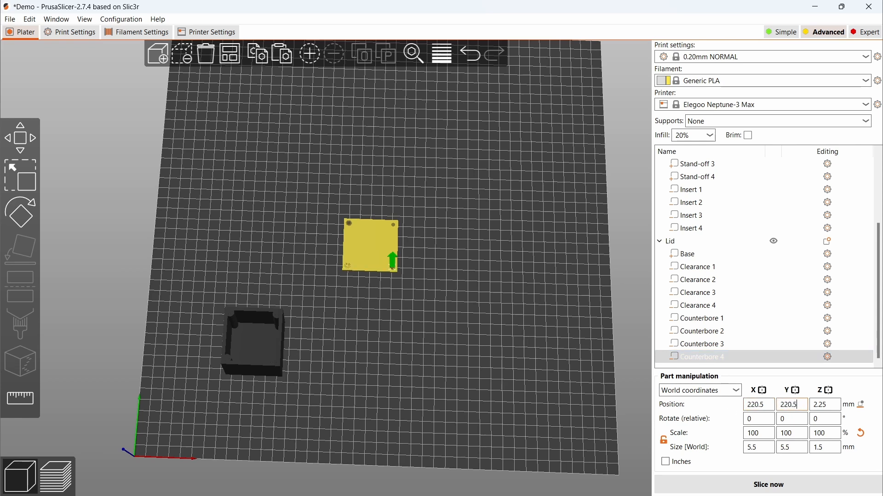
key(Return)
click(524, 338)
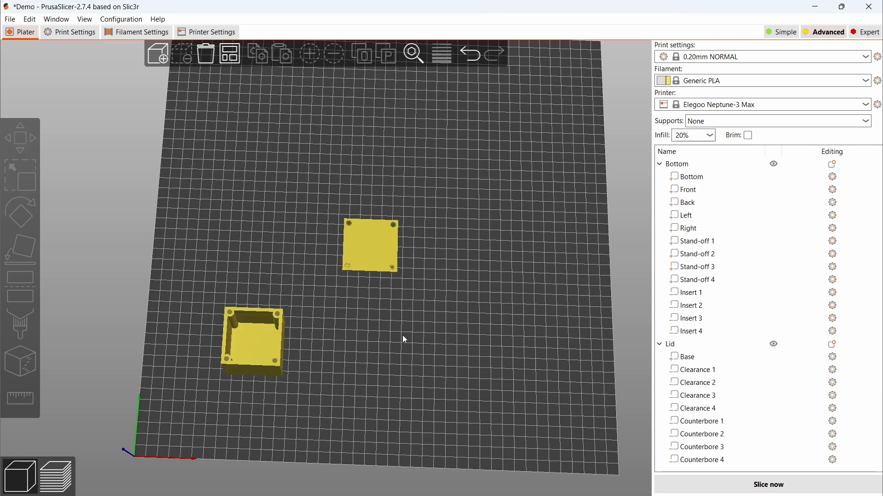
Slice the plate, examine the lid's four counterbored holes up close in the preview, and return to the 3D editor view.
click(57, 477)
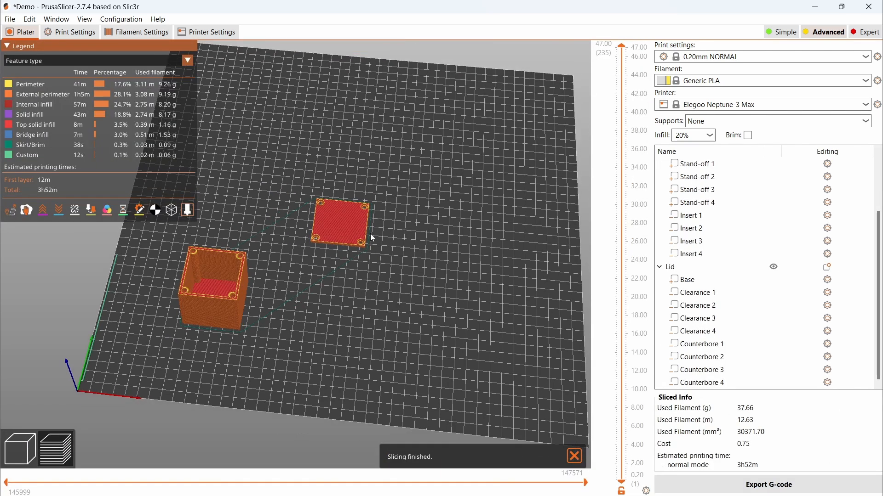
scroll(370, 233, up, 5)
scroll(426, 227, up, 3)
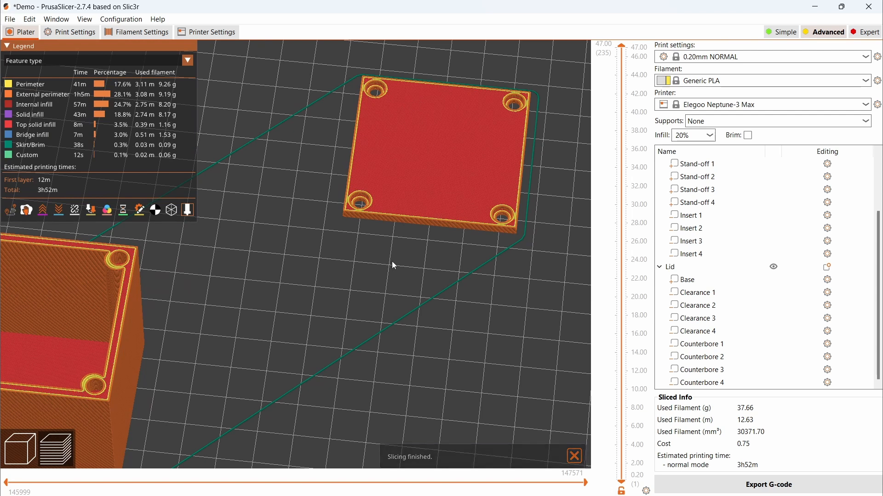
scroll(392, 269, up, 2)
scroll(391, 293, up, 1)
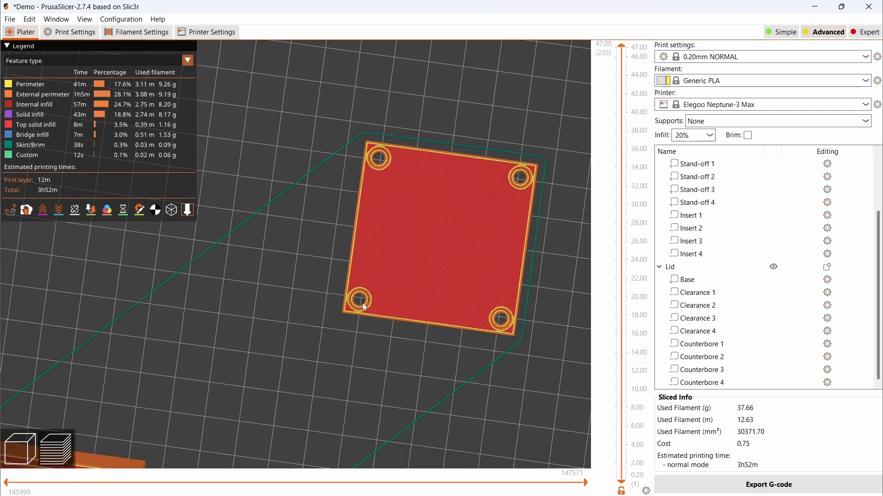
drag(399, 353, 400, 350)
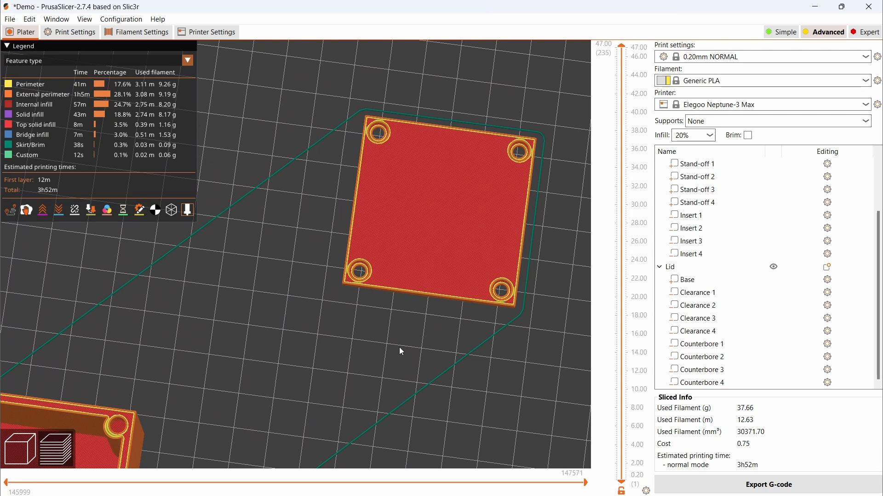
click(19, 453)
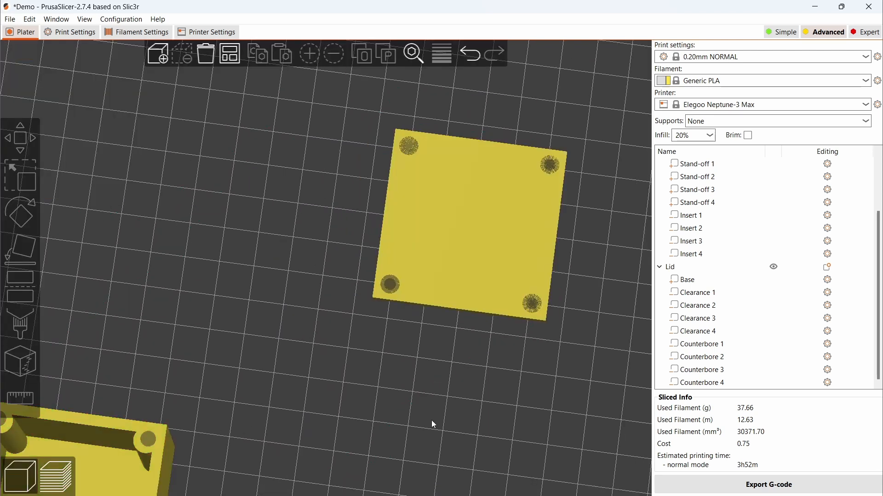
Delete the Counterbore 4 and Counterbore 3 negative volumes from the lid and select Counterbore 2.
click(710, 384)
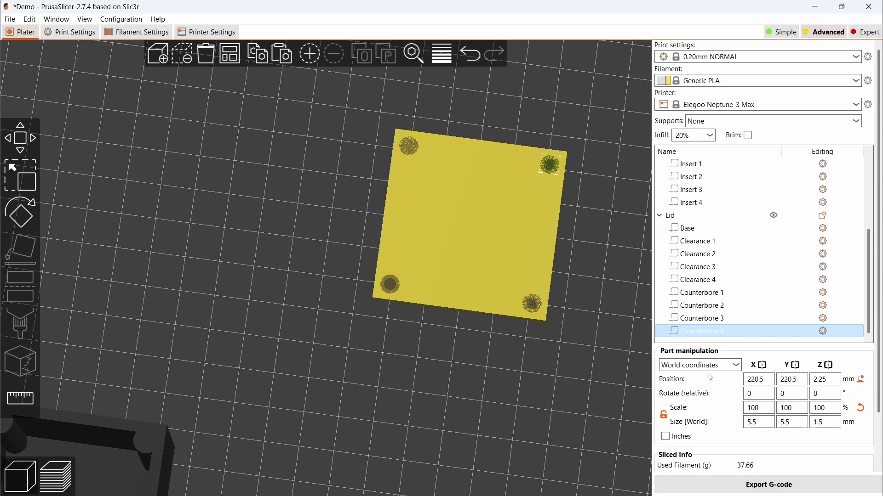
key(Delete)
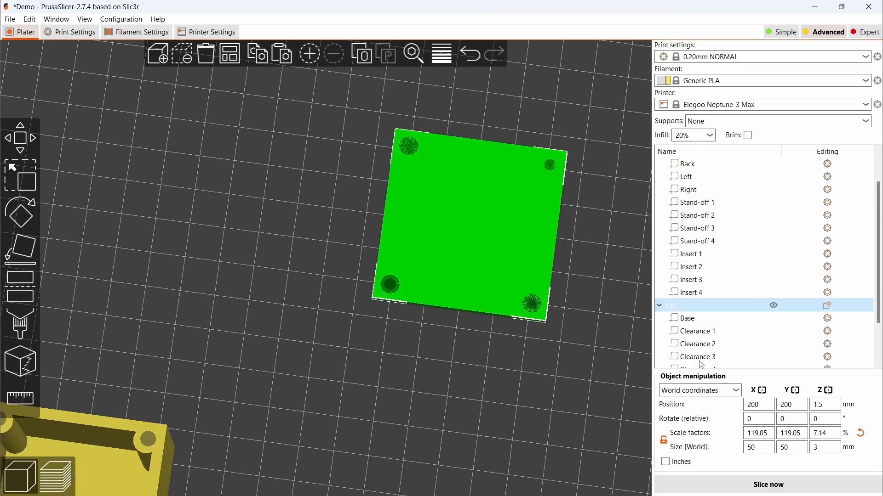
scroll(701, 349, down, 2)
click(699, 357)
key(Delete)
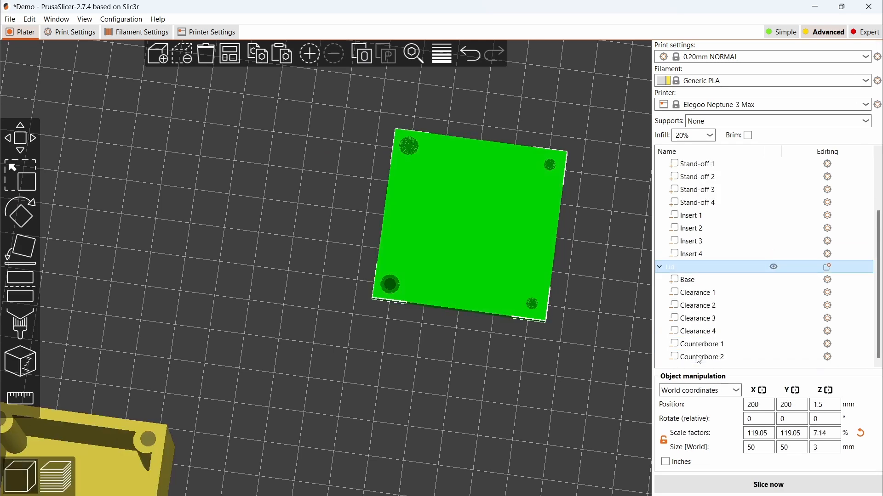
click(695, 358)
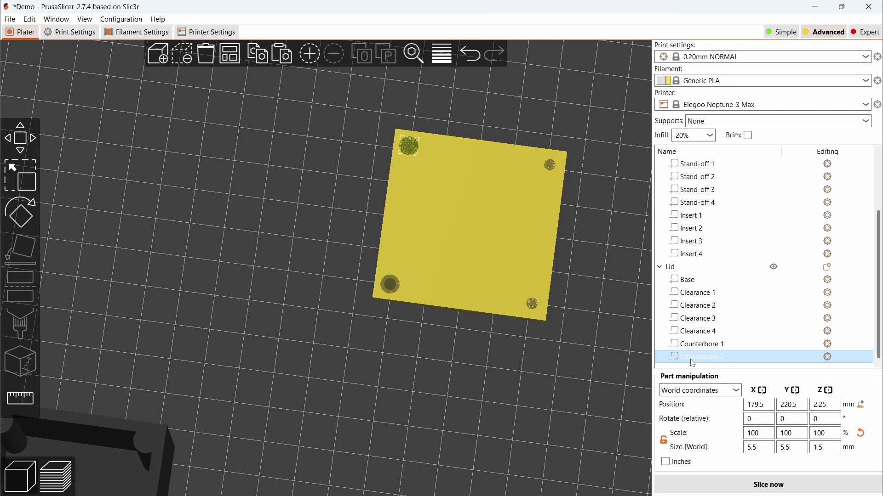
Delete the Counterbore 2 and Counterbore 1 volumes from the Lid.
key(Delete)
click(692, 358)
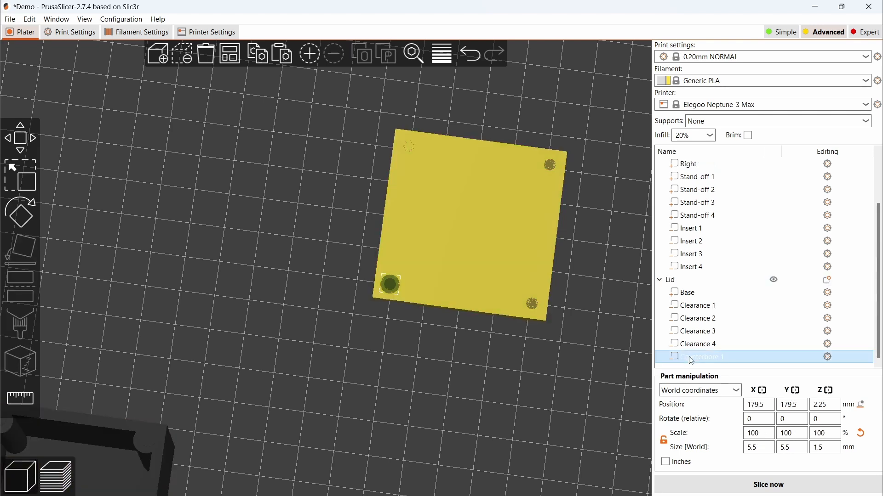
key(Delete)
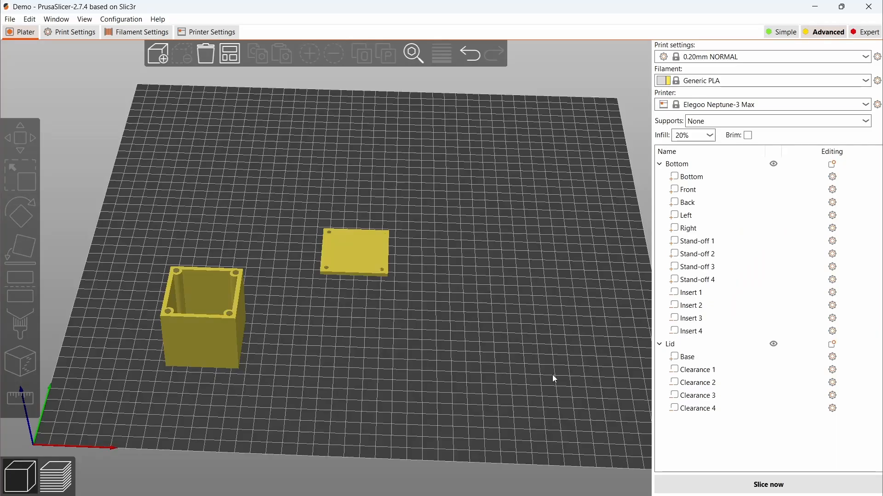
Add cone.stl from the shape gallery to the Lid as a negative volume and rename it Countersink 1.
right_click(353, 261)
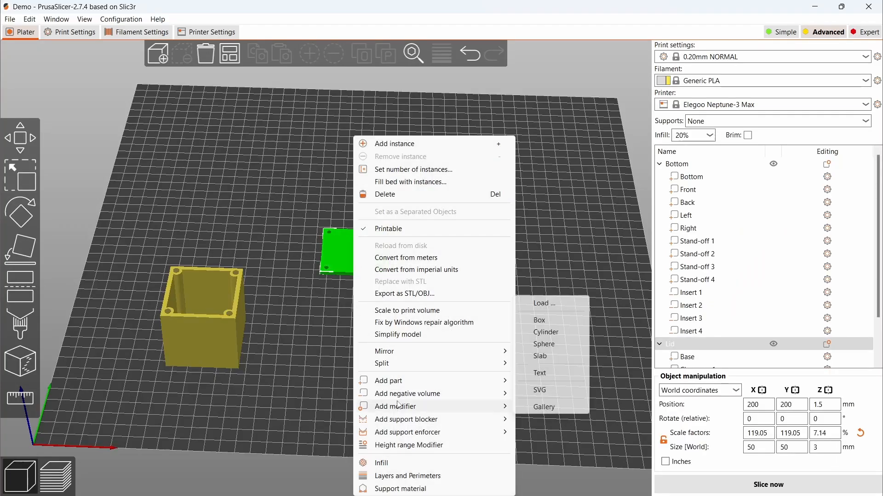
mouse_move(491, 394)
click(545, 394)
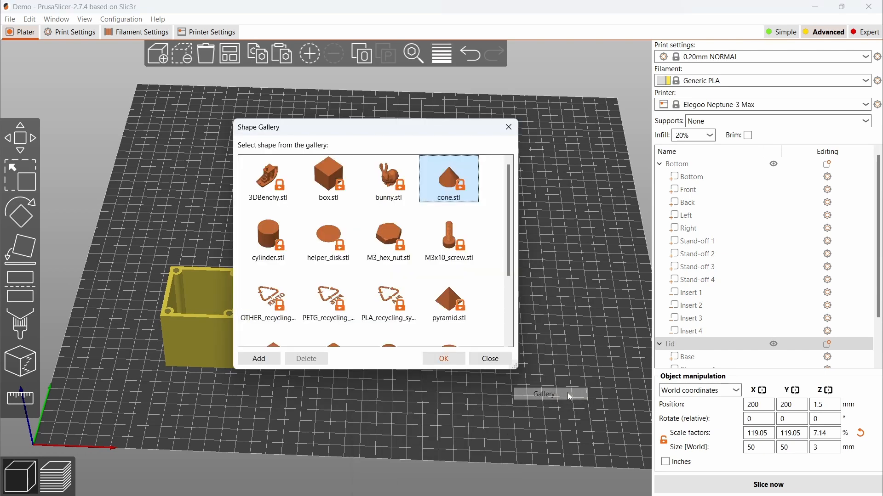
click(461, 182)
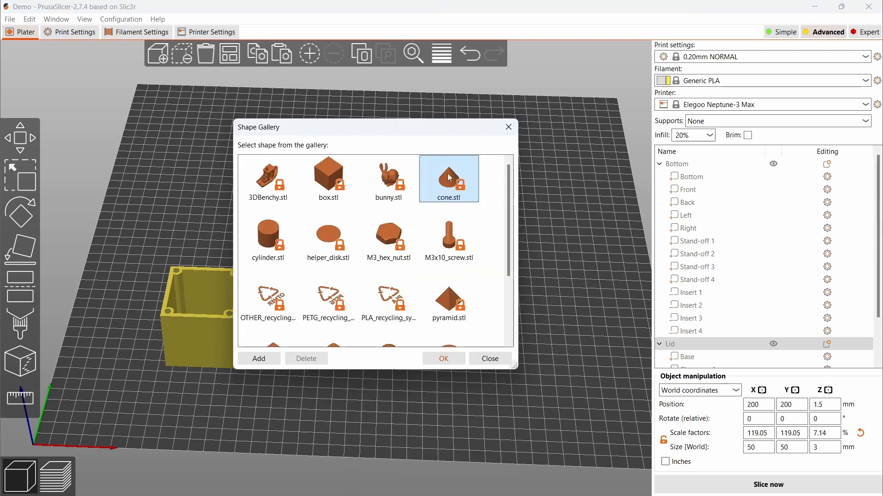
double_click(450, 178)
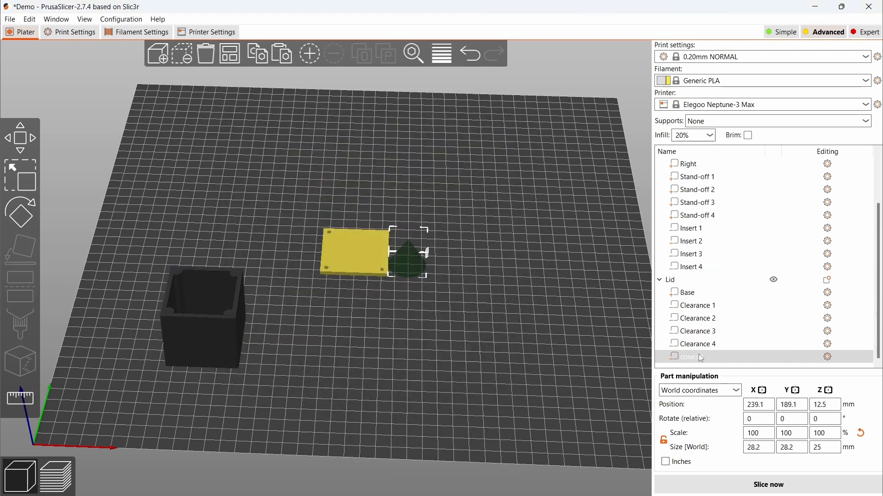
double_click(698, 357)
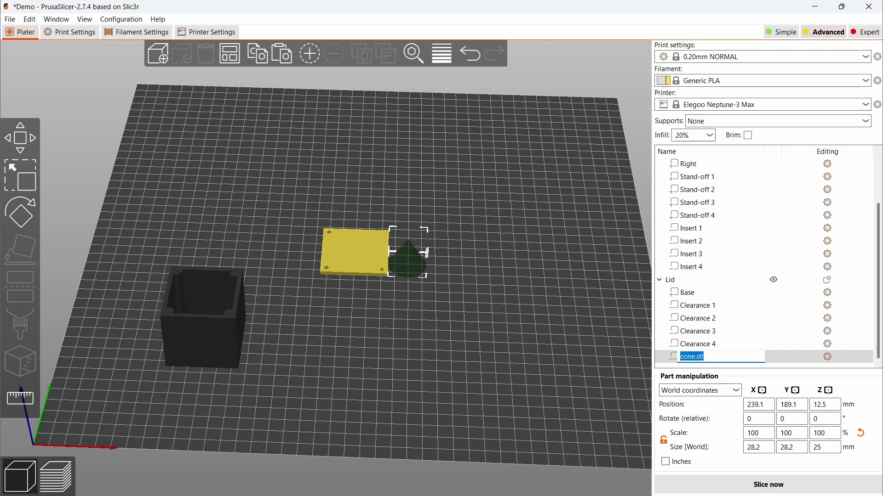
text(Countersink 1)
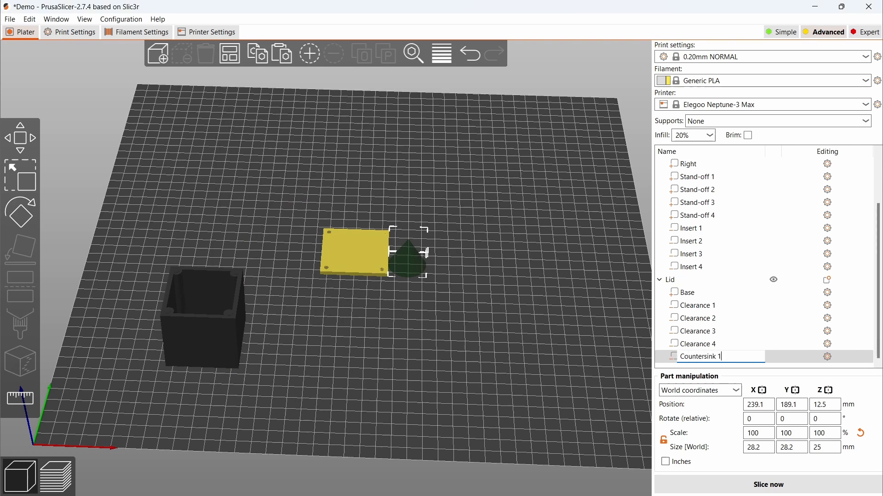
key(Return)
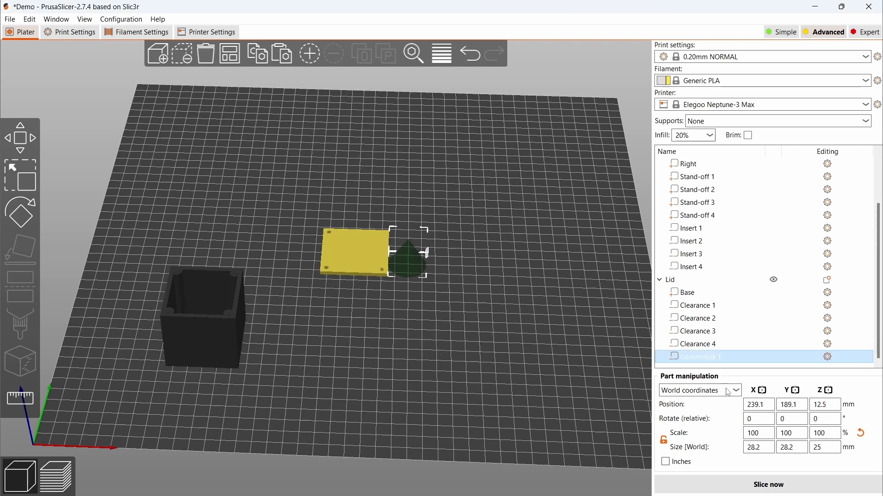
Rotate Countersink 1 by 180° about the X axis so that the cone points downward.
click(748, 419)
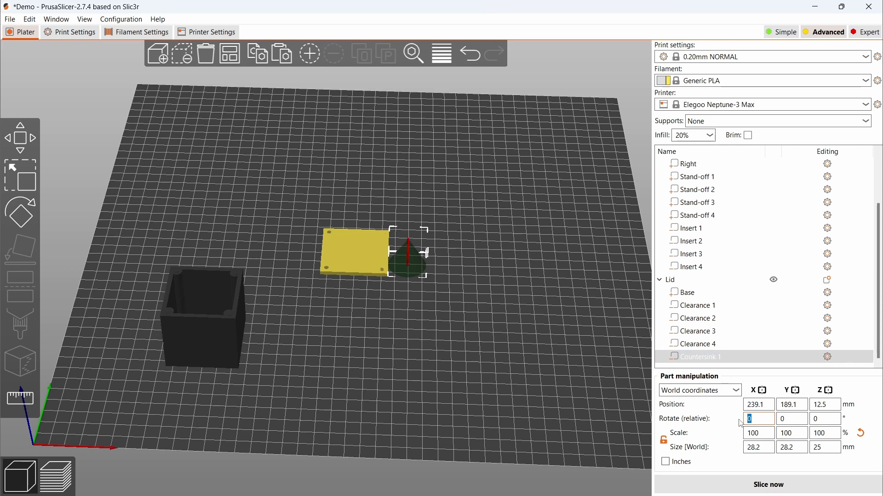
text(180)
key(Return)
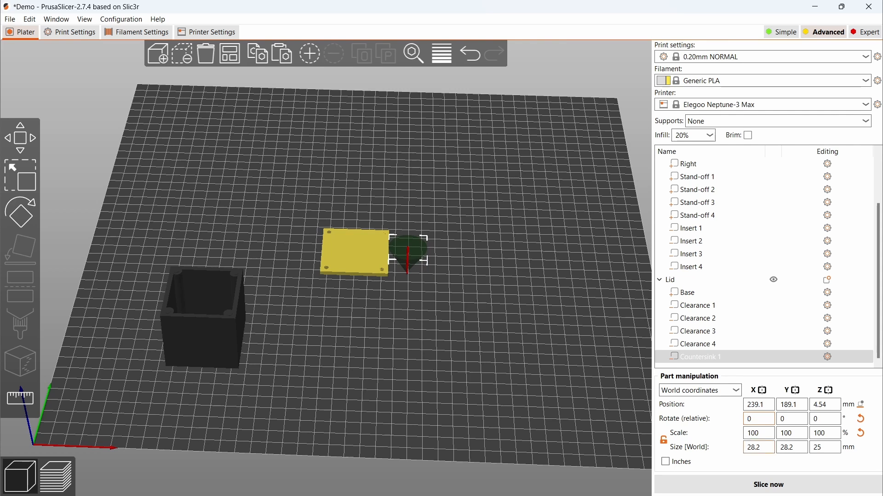
Set the size of Countersink 1 to 6.8 mm in X, 6.8 mm in Y and 3.4 mm in Z.
double_click(757, 447)
text(6.8)
key(Tab)
text(6.8)
key(Tab)
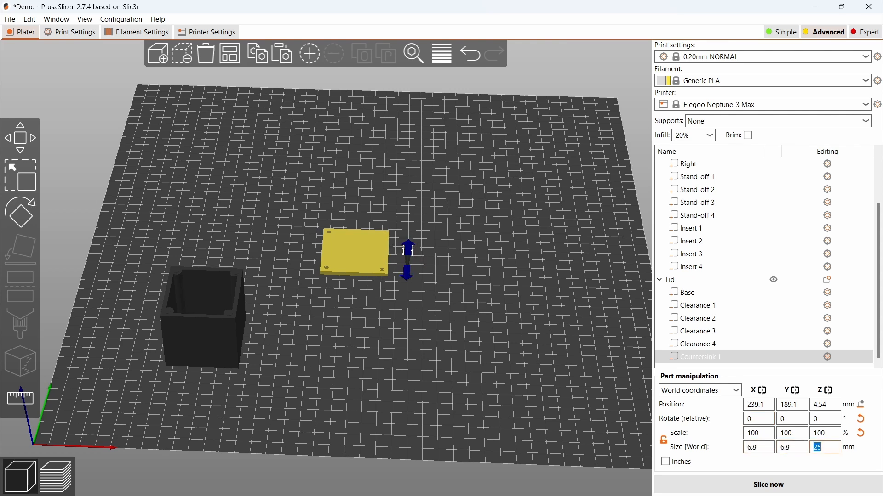
text(3.4)
key(Tab)
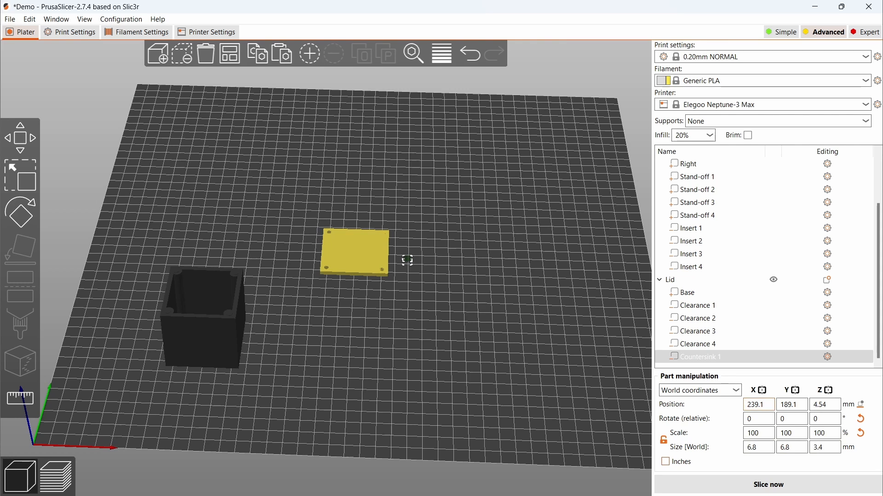
Position Countersink 1 at X 179.5, Y 179.5 and Z 1.3 mm.
text(179.5)
key(Tab)
text(179.5)
key(Tab)
text(1.3)
key(Return)
Copy Countersink 1 and paste three duplicates into the Lid.
click(706, 359)
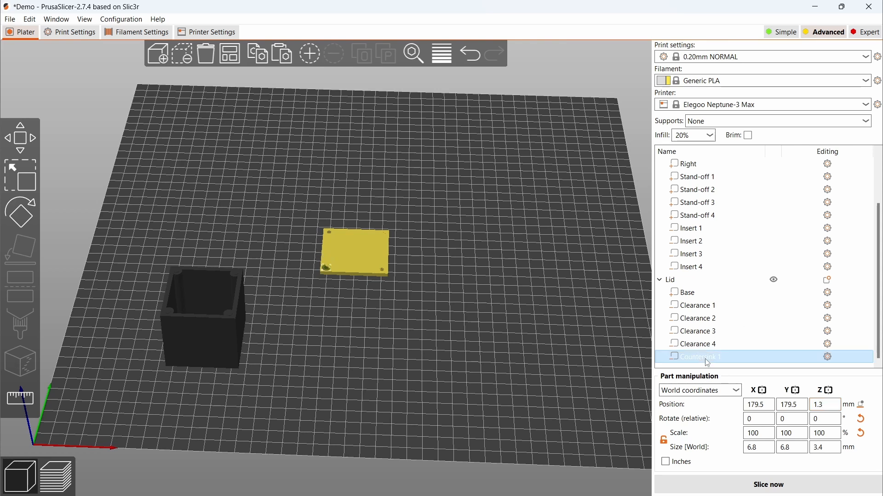
key(ctrl+v)
key(ctrl+v)
key(ctrl+v)
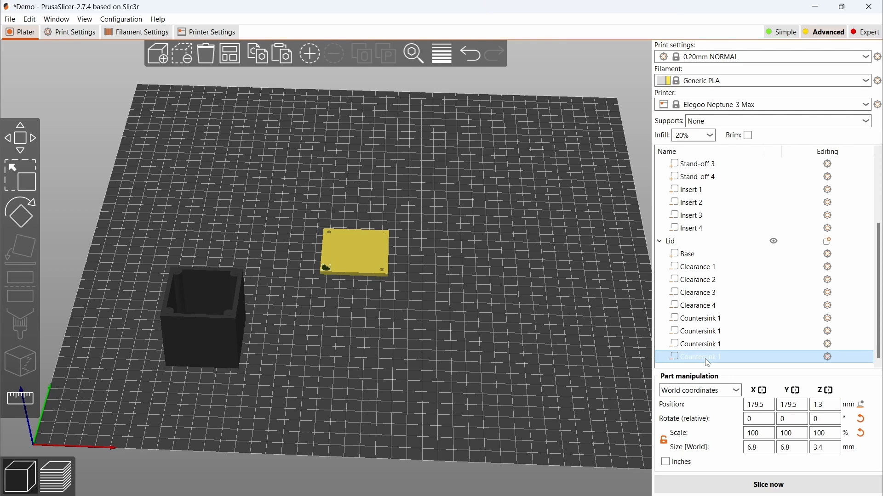
Rename the three pasted copies as Countersink 2, Countersink 3 and Countersink 4.
click(712, 332)
click(713, 332)
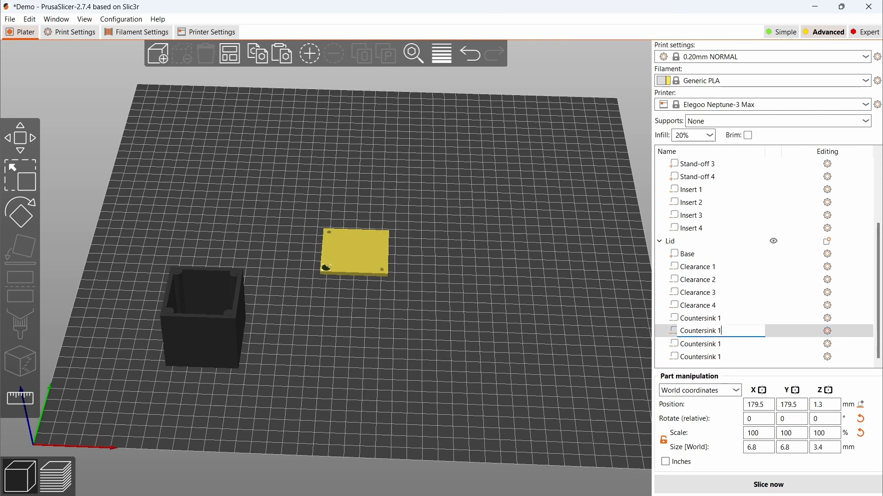
click(712, 344)
click(712, 344)
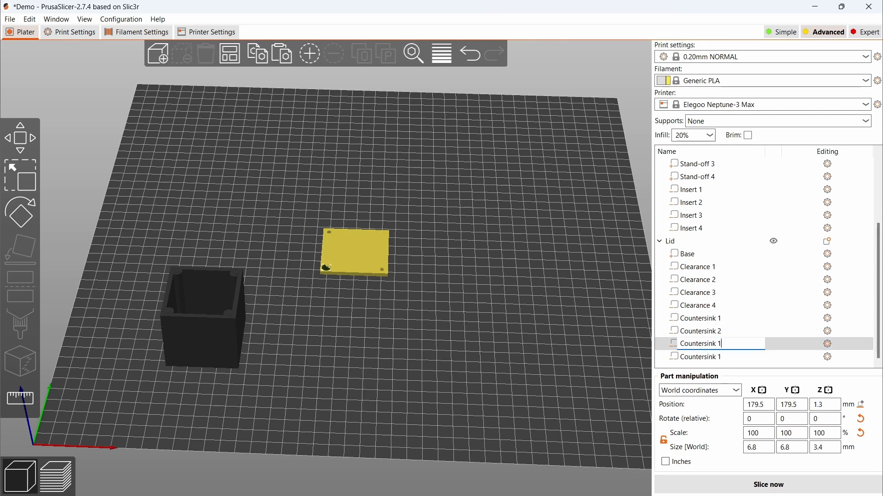
key(BackSpace)
text(3)
click(721, 357)
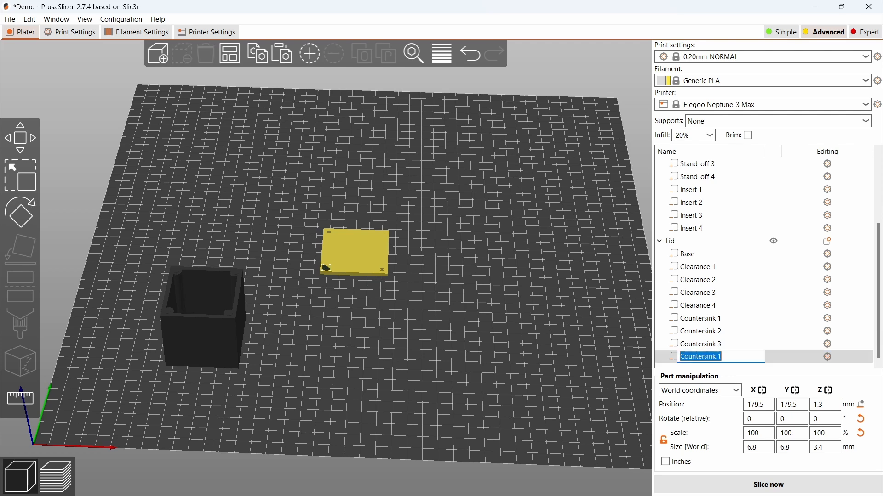
click(722, 357)
key(BackSpace)
text(4)
Set the Y position of Countersink 2 to 220.5 mm and the X position of Countersink 3 to 220.5 mm.
click(716, 337)
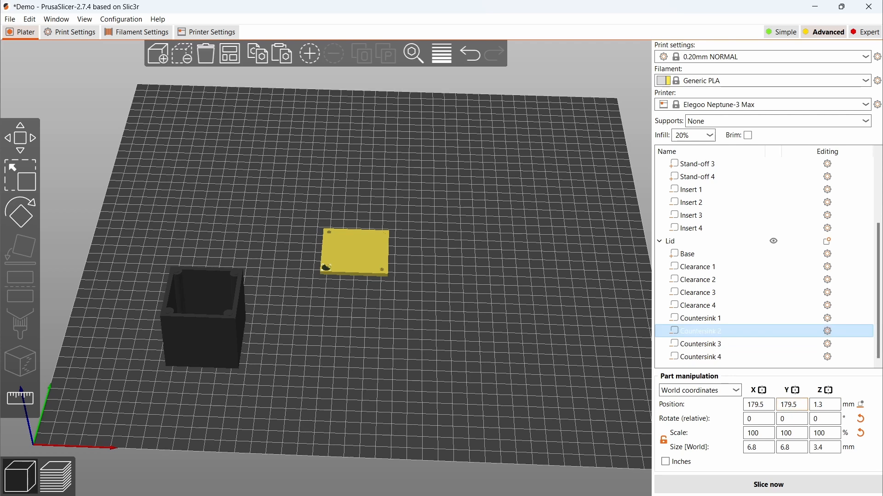
click(792, 405)
text(220.5)
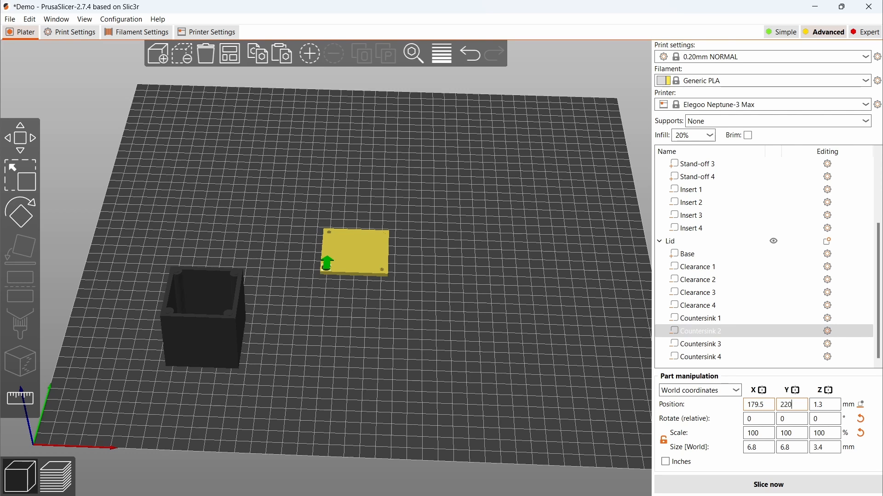
click(713, 344)
drag(766, 405, 723, 406)
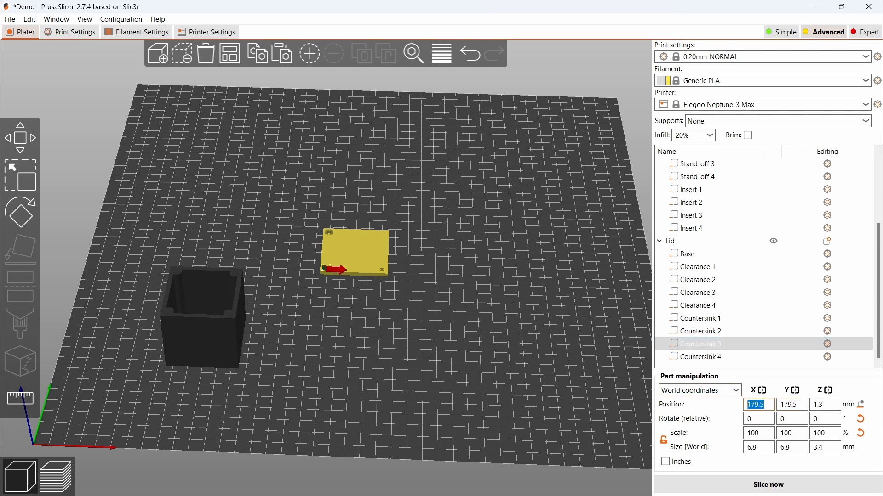
text(220.5)
key(Return)
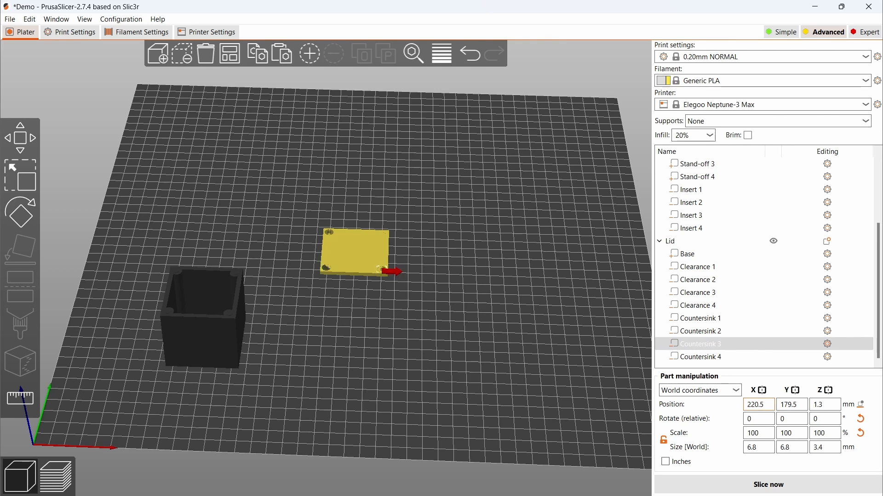
Move Countersink 4 to X 220.5 and Y 220.5 mm, leaving nothing selected.
click(705, 357)
drag(763, 405, 724, 410)
text(220.5)
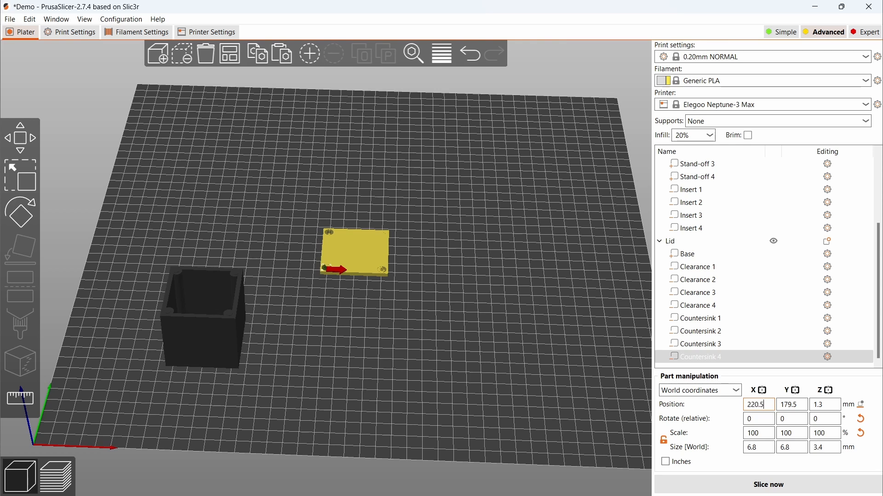
key(Tab)
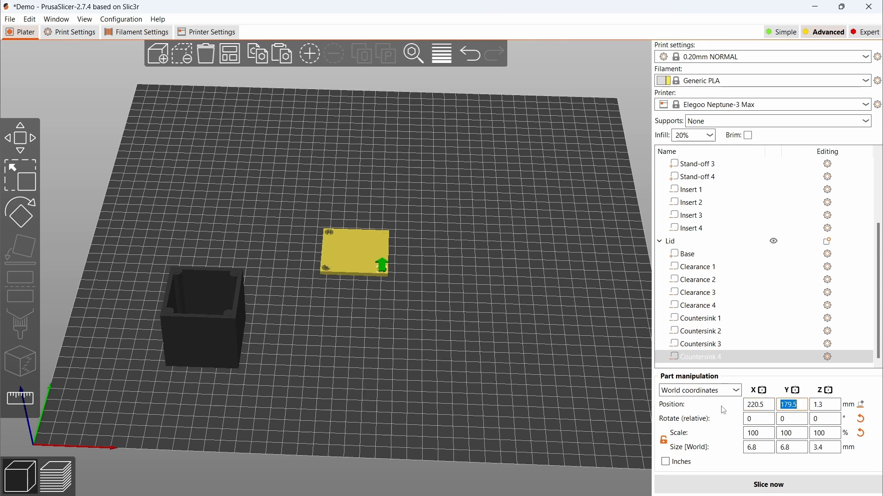
text(220.5)
key(Return)
click(358, 311)
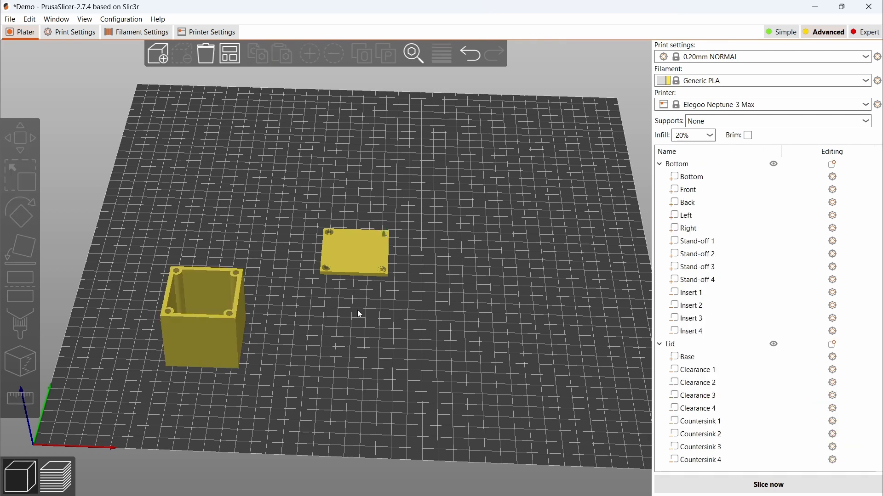
Slice the model and inspect a countersunk corner hole of the Lid up close in the layer preview.
click(57, 479)
drag(352, 311, 348, 336)
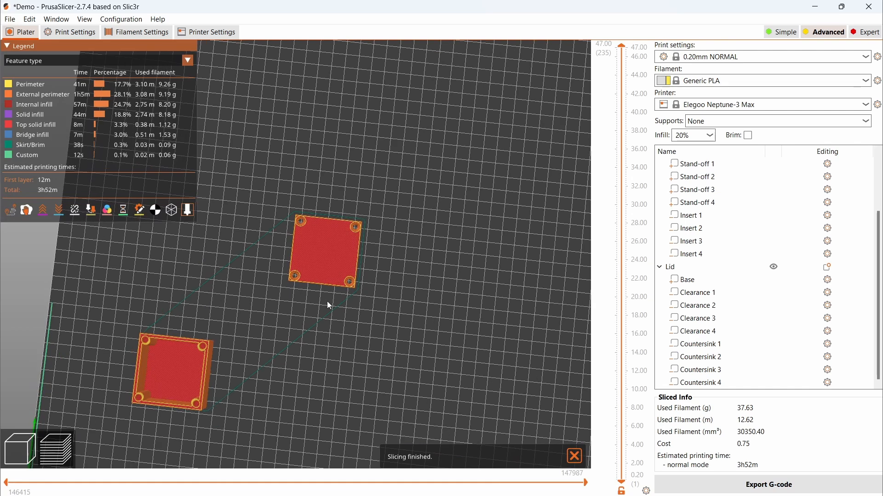
scroll(327, 303, up, 5)
drag(327, 304, 299, 278)
scroll(301, 280, up, 6)
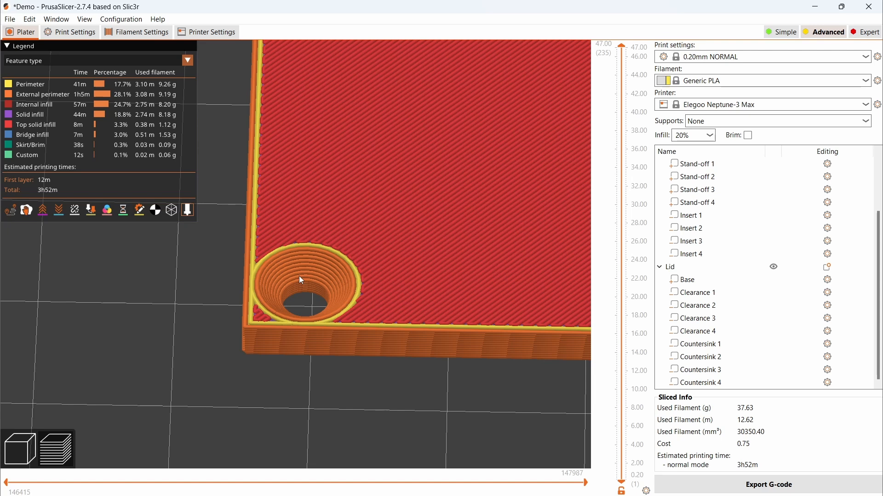
Save the project.
click(10, 20)
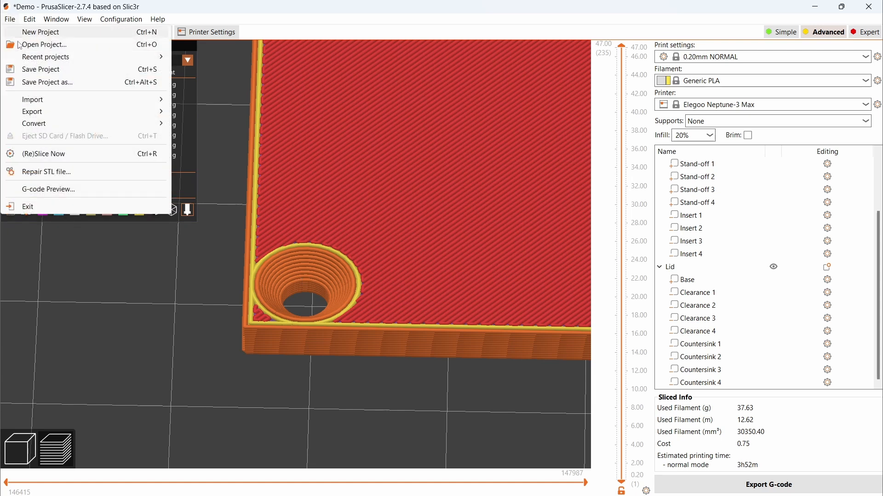
click(32, 72)
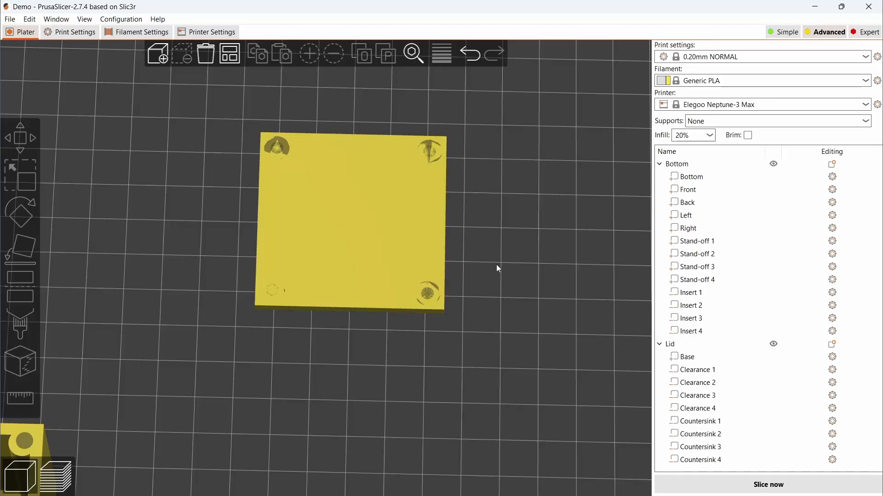
Add a text part to the Lid's top face.
click(319, 219)
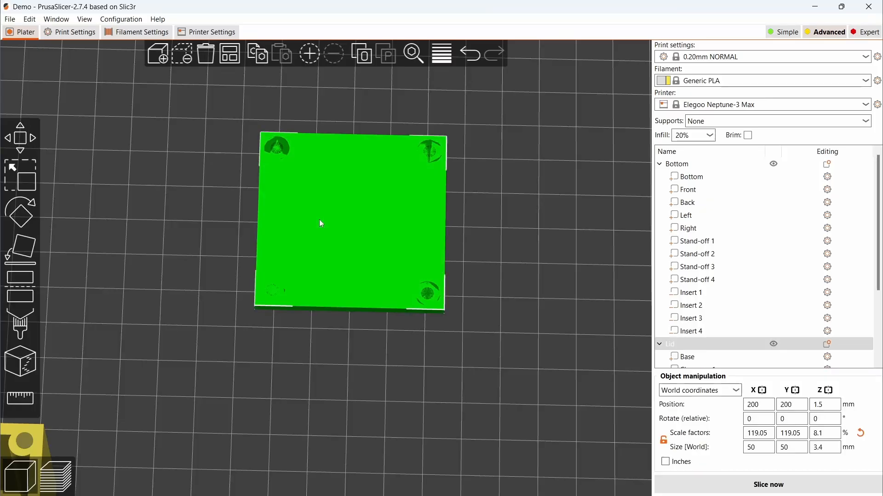
right_click(319, 220)
mouse_move(368, 385)
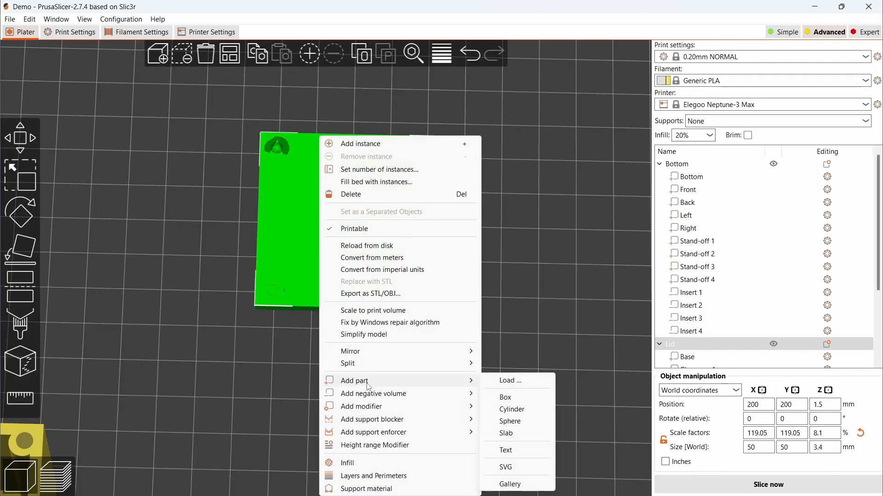
click(515, 453)
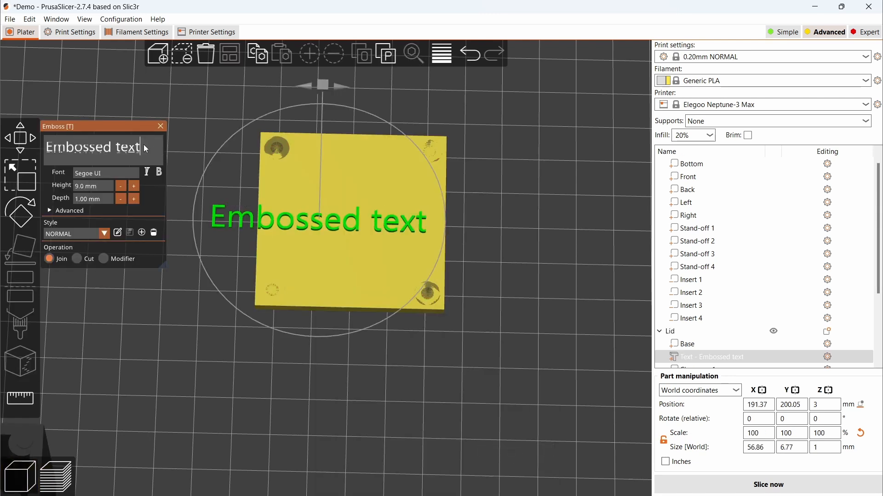
Replace the default embossed text with "S&M Makers".
key(BackSpace)
key(BackSpace)
key(BackSpace)
key(BackSpace)
key(BackSpace)
key(BackSpace)
key(BackSpace)
key(BackSpace)
key(BackSpace)
key(BackSpace)
key(BackSpace)
key(BackSpace)
key(BackSpace)
text(S)
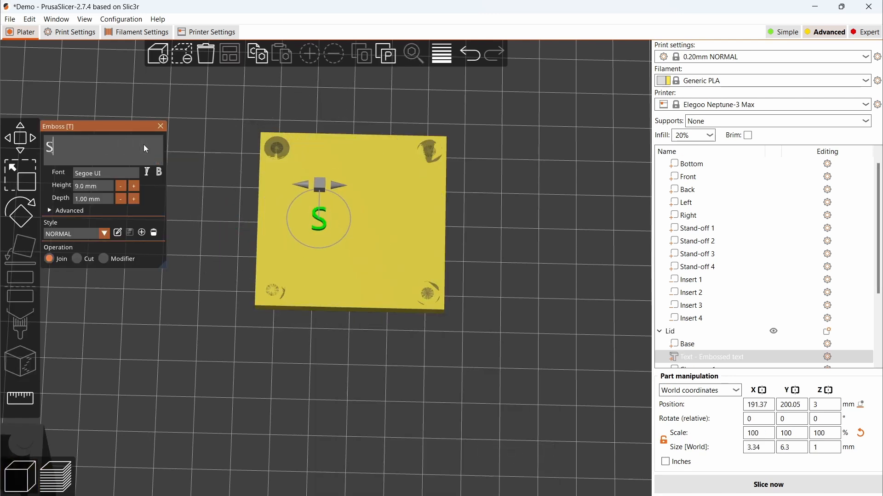
text(&M Makers)
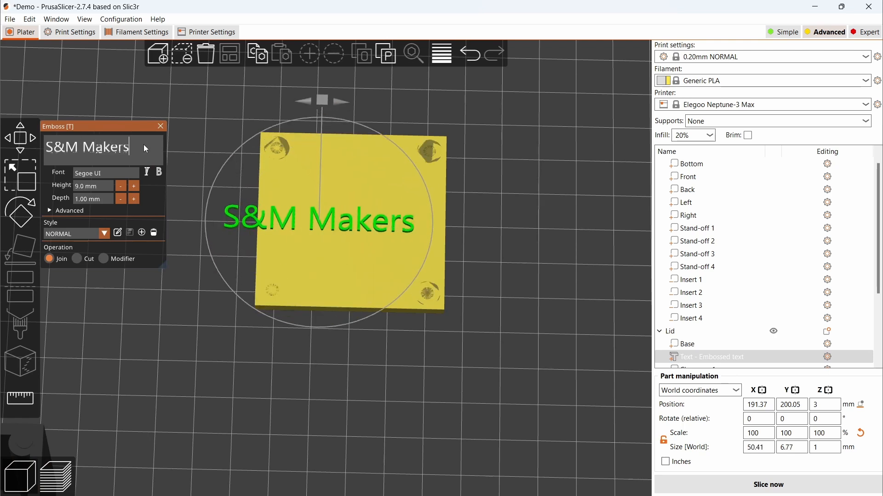
Apply the SWISS style to the "S&M Makers" text, change its font to Verdana and finish embossing.
click(105, 235)
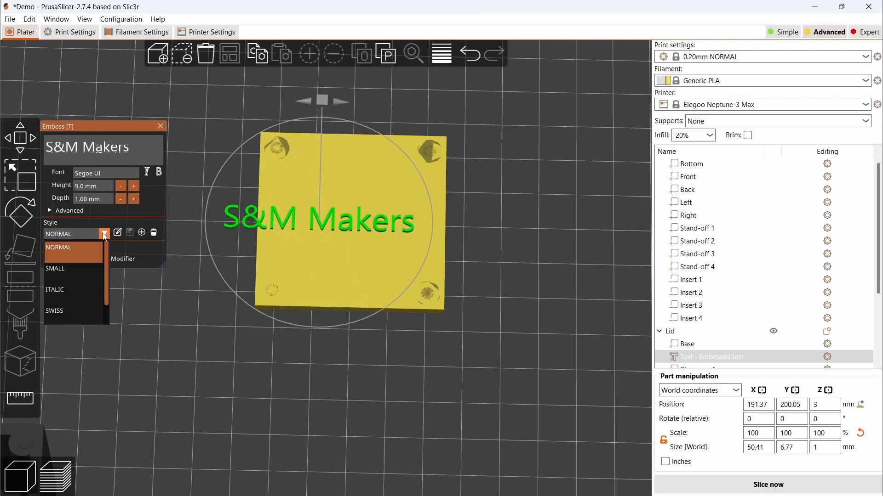
click(59, 313)
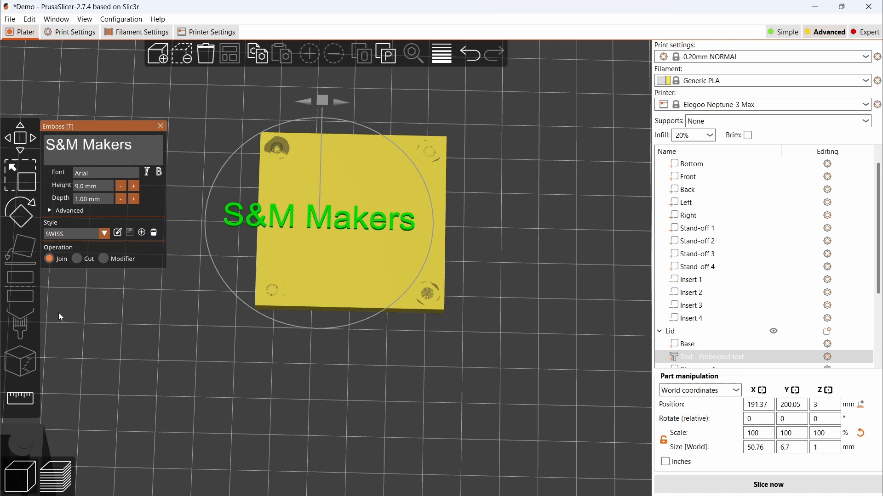
click(106, 172)
scroll(117, 211, down, 20)
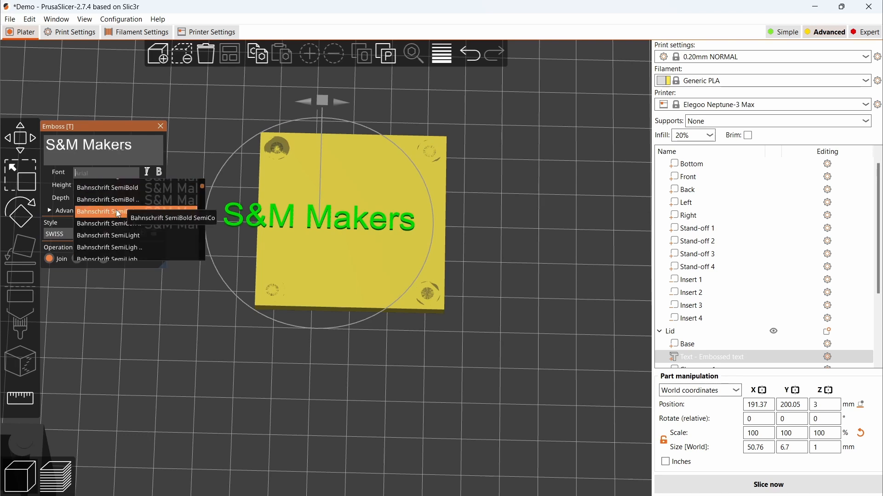
scroll(118, 214, down, 15)
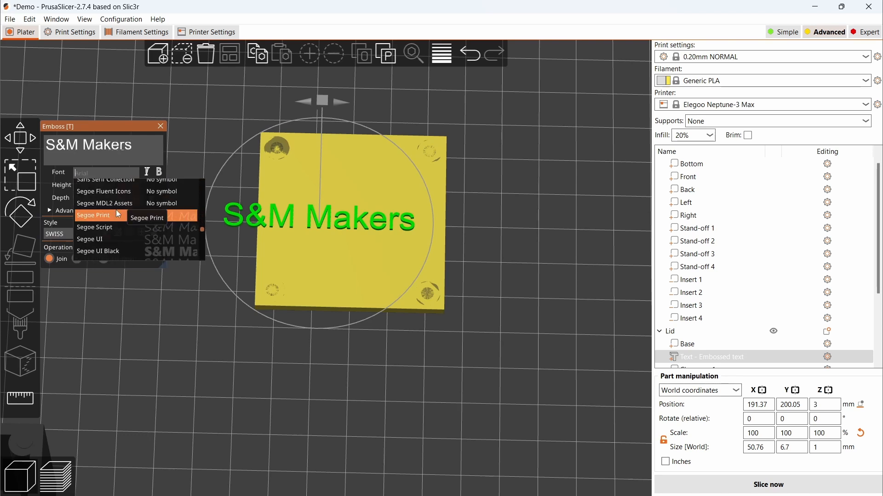
scroll(115, 212, down, 5)
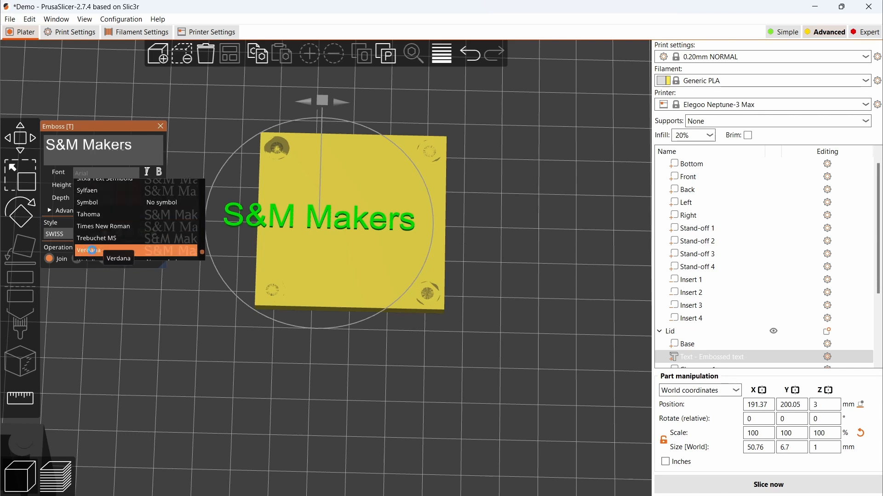
click(94, 253)
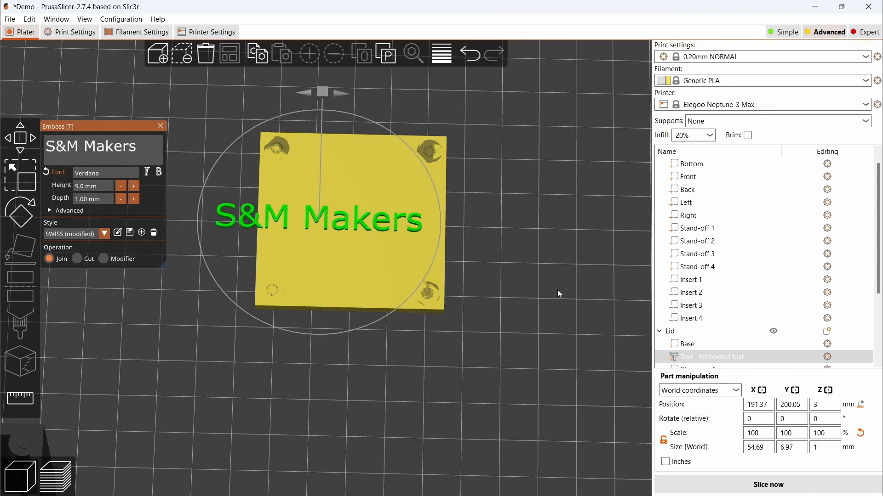
key(Escape)
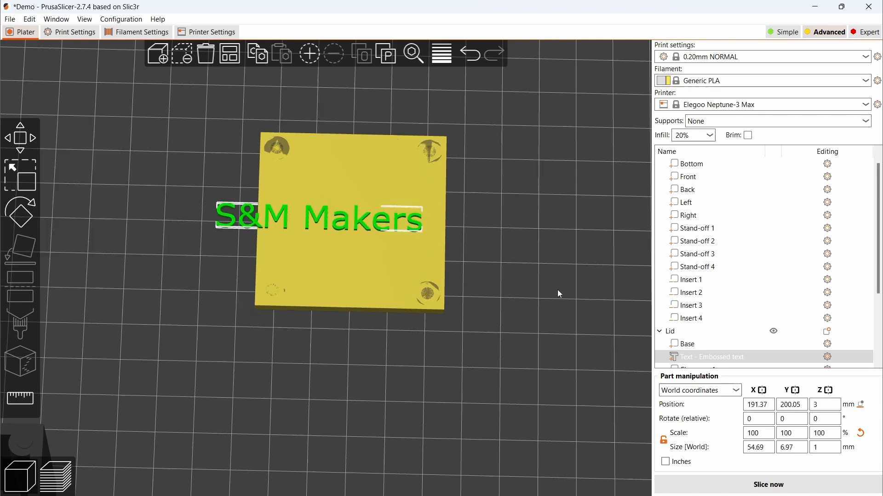
Rename the Lid's embossed text part as "S&M Makers".
click(735, 358)
key(Delete)
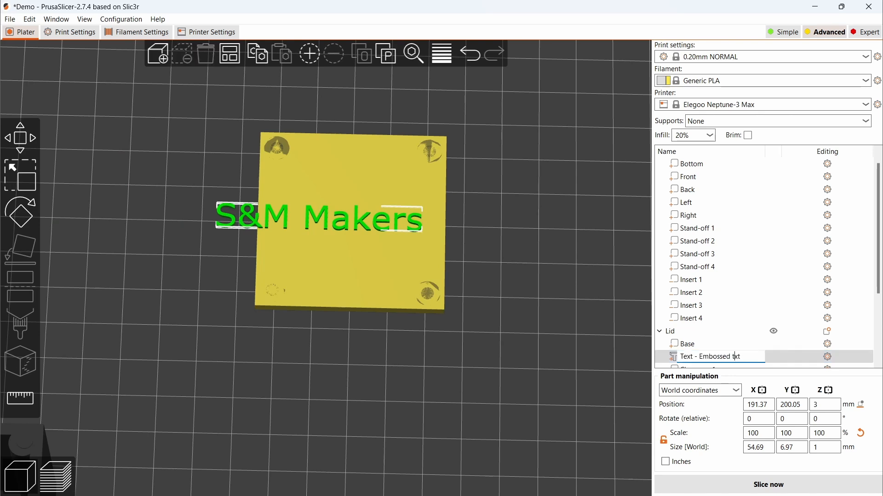
key(BackSpace)
key(BackSpace)
key(BackSpace)
key(BackSpace)
key(BackSpace)
key(BackSpace)
key(BackSpace)
key(BackSpace)
key(BackSpace)
key(BackSpace)
key(BackSpace)
key(BackSpace)
key(BackSpace)
key(BackSpace)
key(BackSpace)
key(BackSpace)
key(BackSpace)
text(S&M Makers)
key(Return)
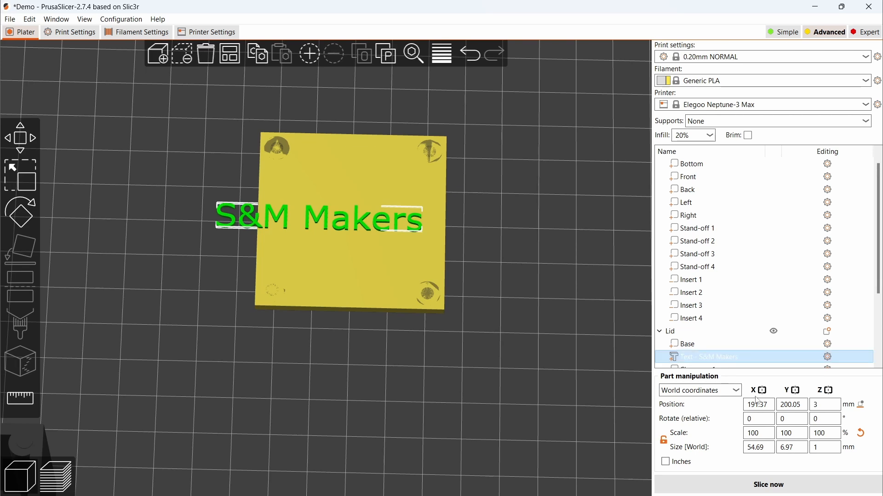
Resize the "S&M Makers" text to 35 mm in X and 0.5 mm in Z.
click(759, 447)
text(3)
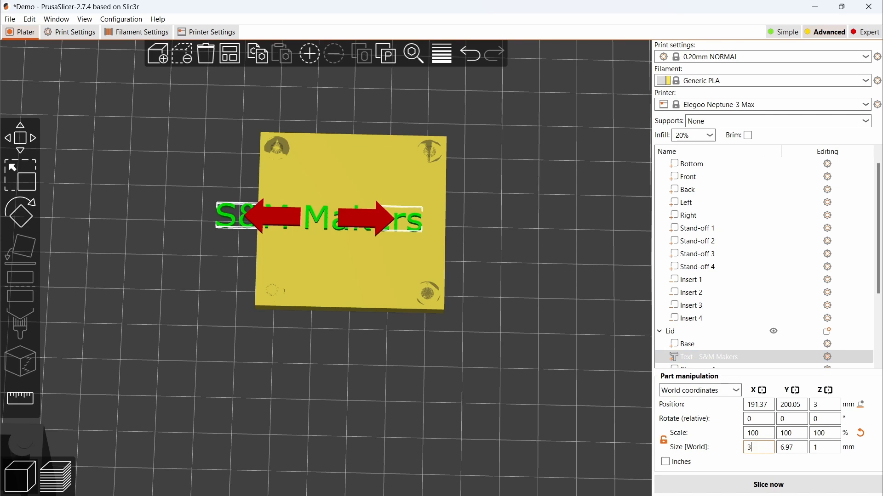
text(5)
key(Tab)
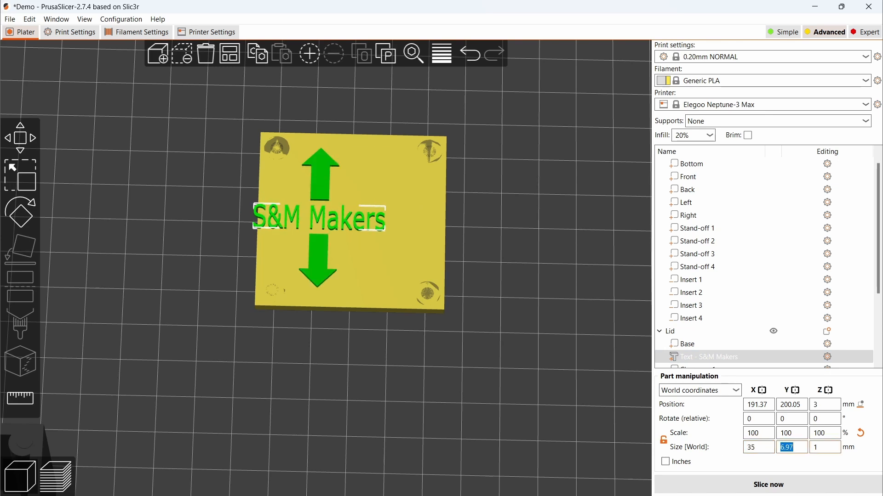
key(Tab)
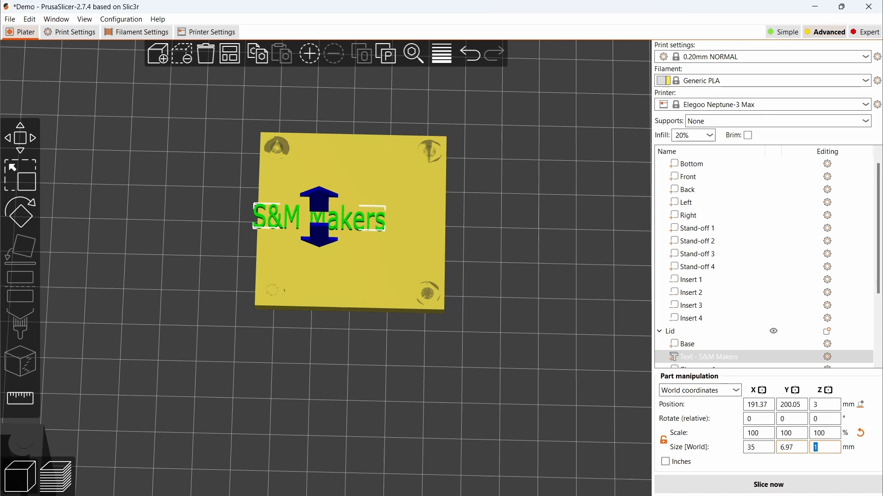
text(.5)
key(Tab)
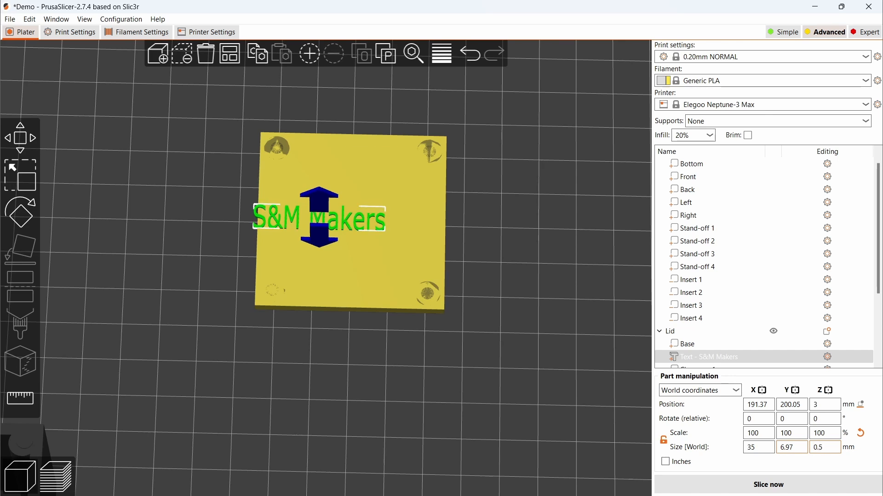
Position the "S&M Makers" text at X 200 and Y 210 mm, then deselect it.
double_click(756, 405)
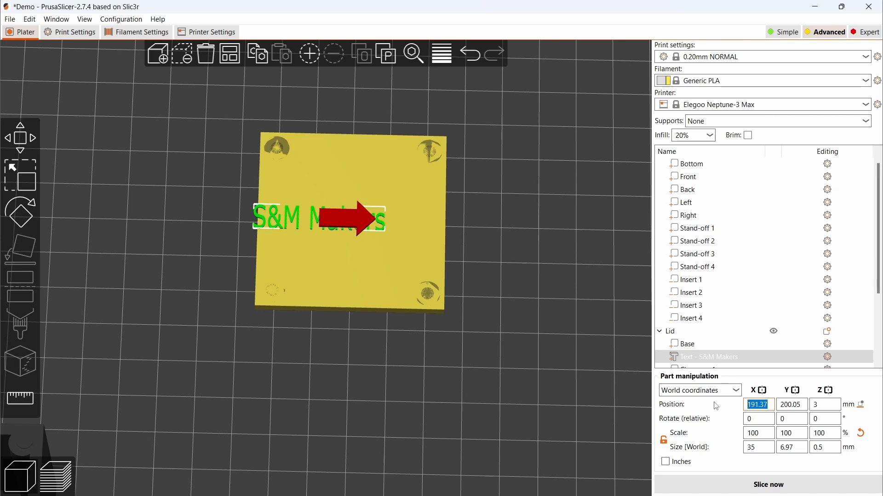
text(200)
key(Tab)
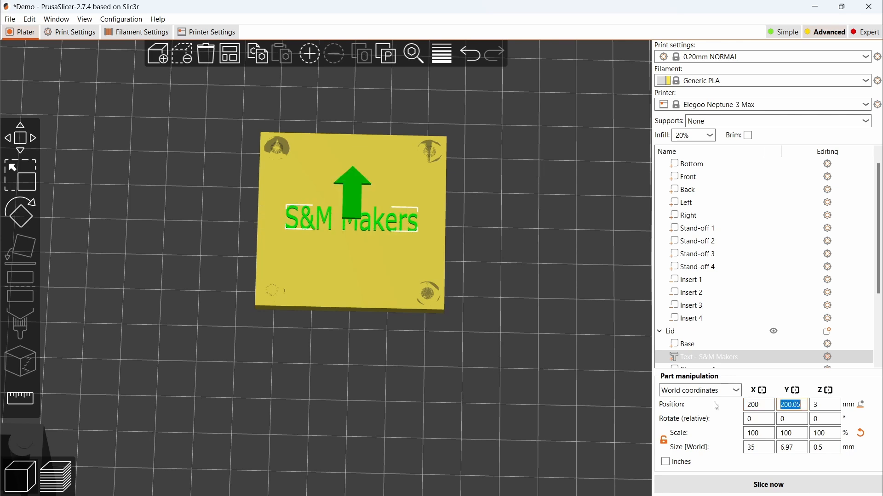
text(210)
key(Tab)
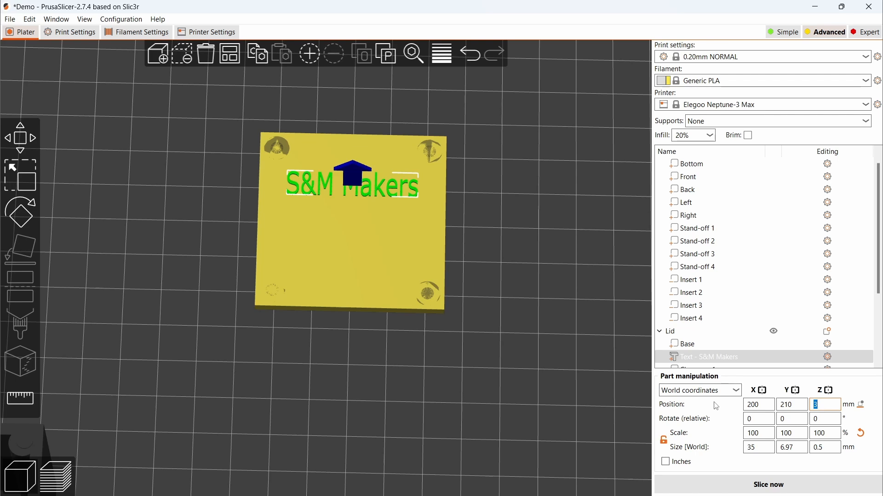
click(572, 383)
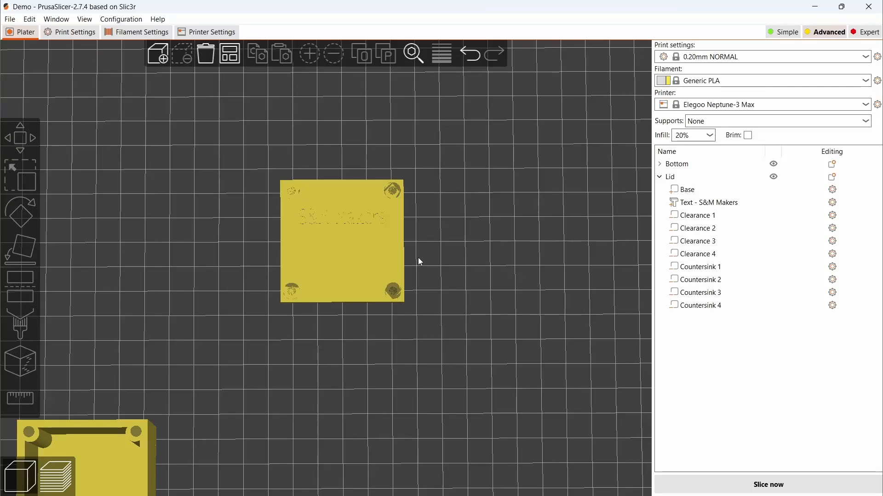
Add a negative-volume text reading "Demo" to the Lid's top face, below the "S&M Makers" text.
right_click(340, 256)
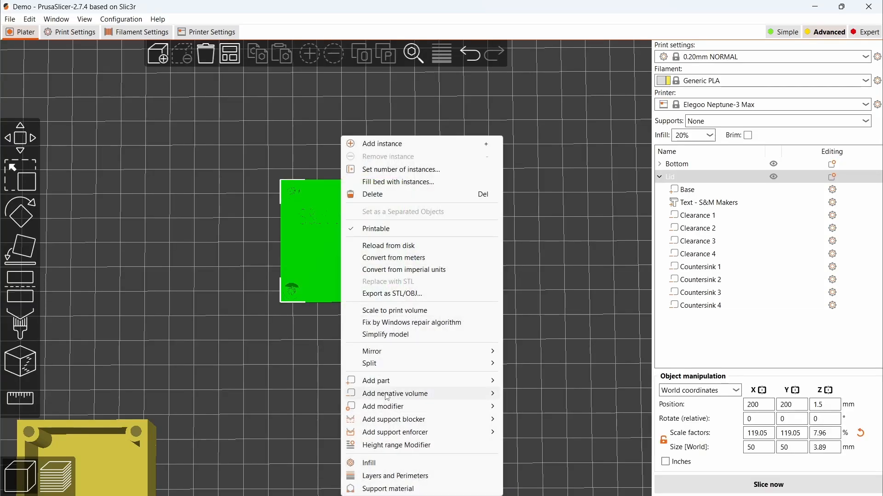
mouse_move(387, 398)
click(529, 361)
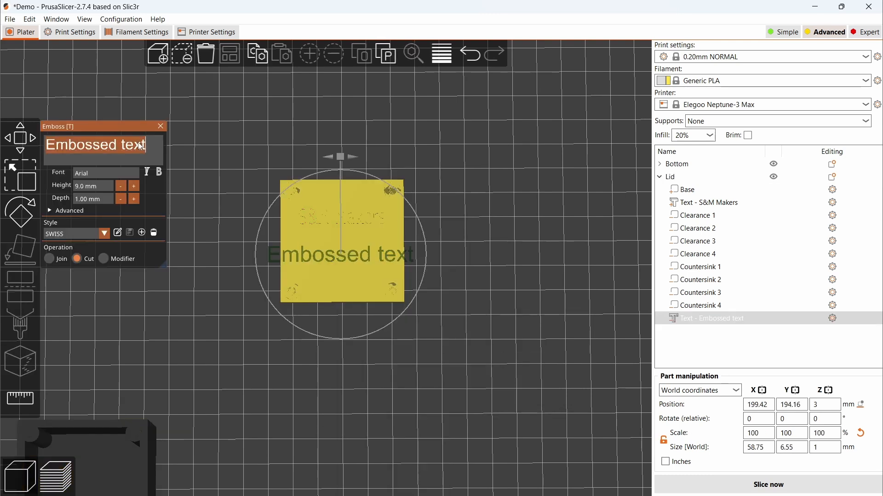
text(Demo)
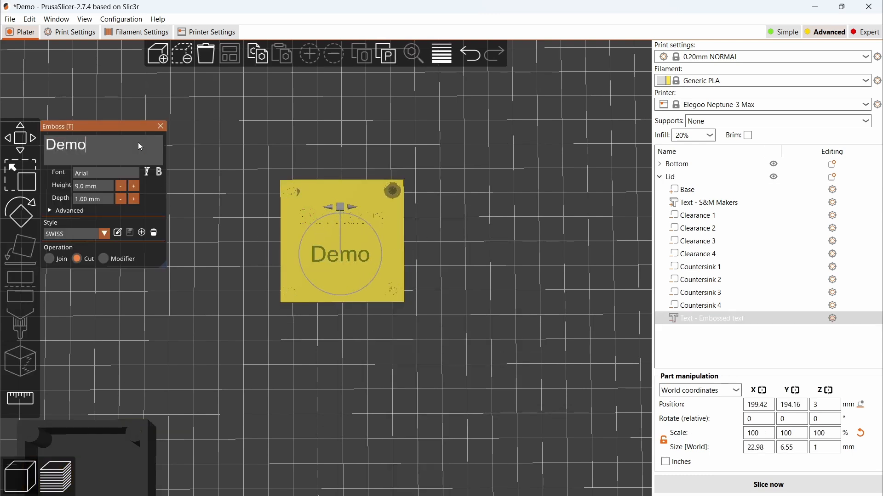
Change the "Demo" text's font to Arial Black and close the text editing.
click(118, 175)
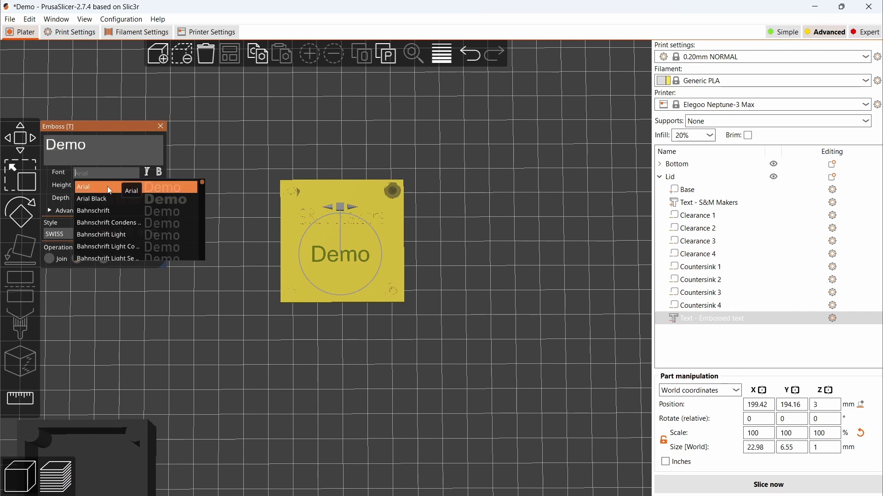
click(108, 199)
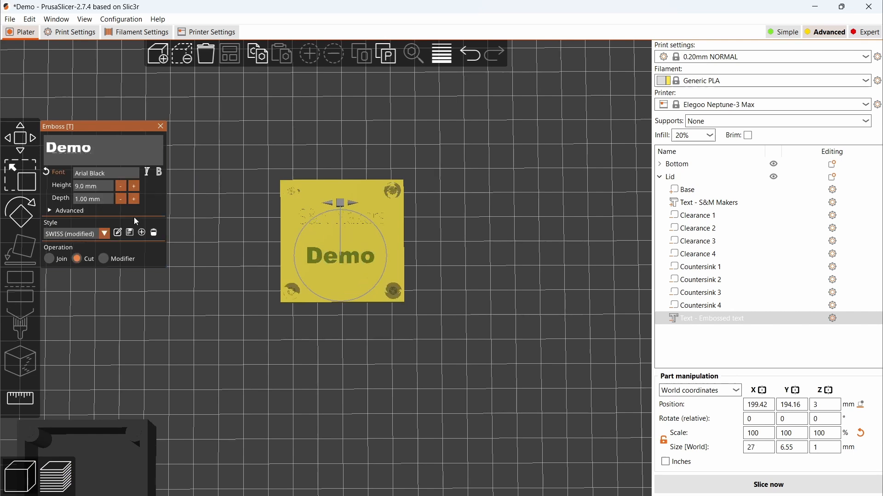
click(496, 298)
Rename the Lid's new cut text part as "Demo".
click(715, 321)
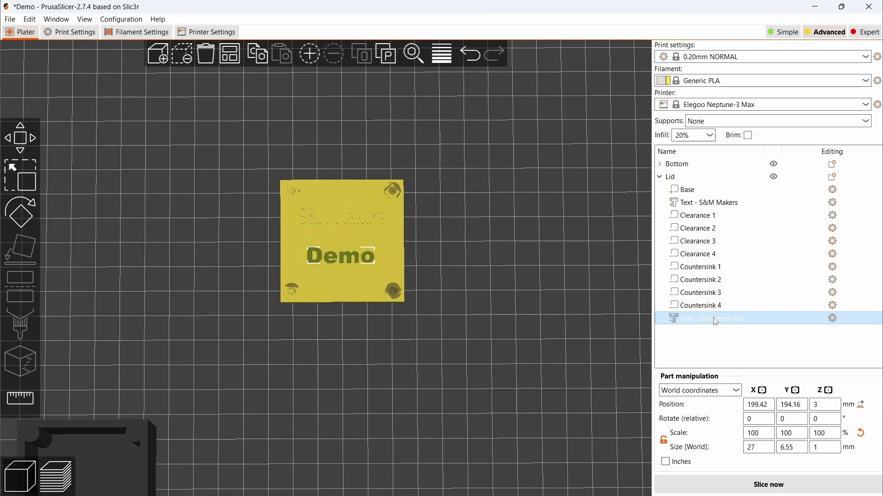
click(716, 320)
text(Demo)
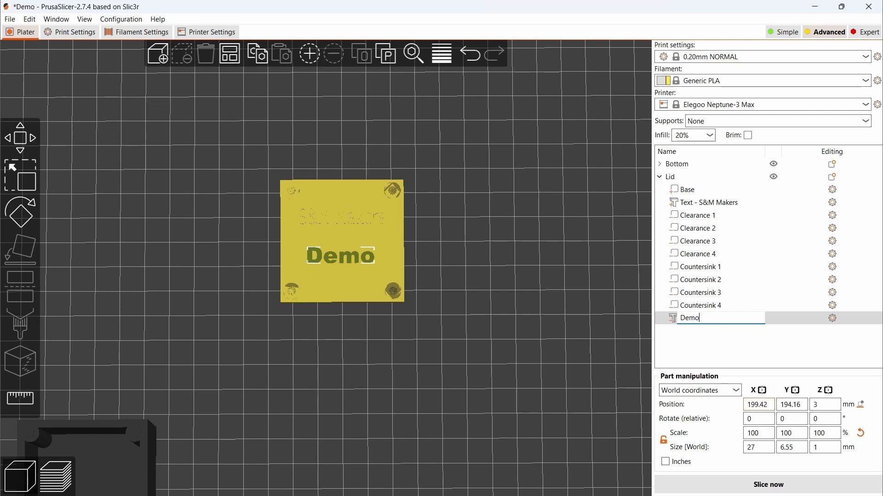
click(641, 410)
Position the "Demo" text at X 200 and Y 190 mm and deselect it.
click(700, 320)
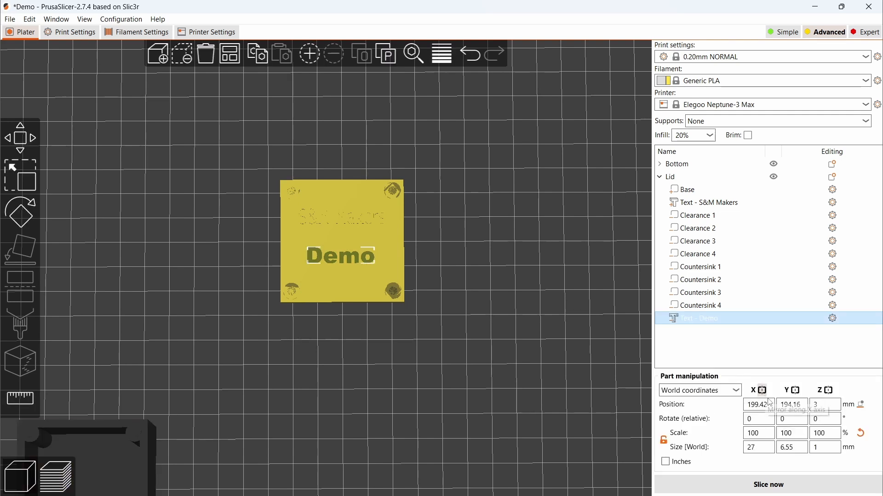
drag(768, 405, 714, 408)
text(200)
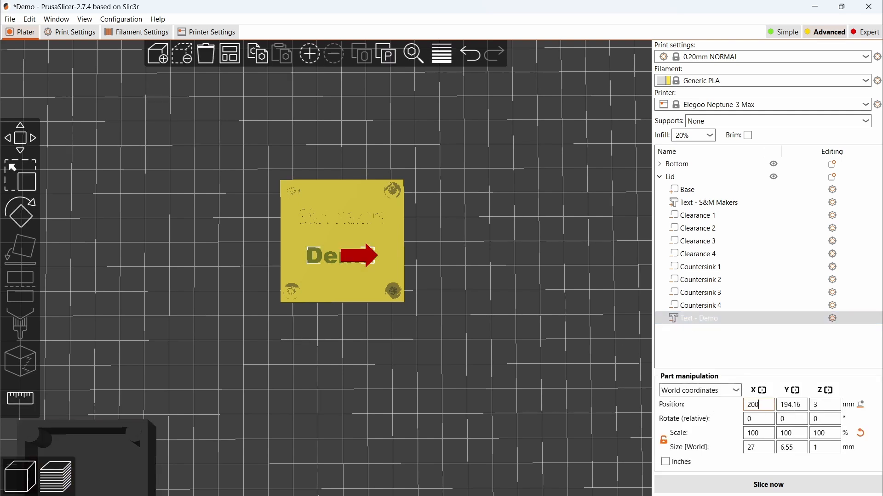
key(Tab)
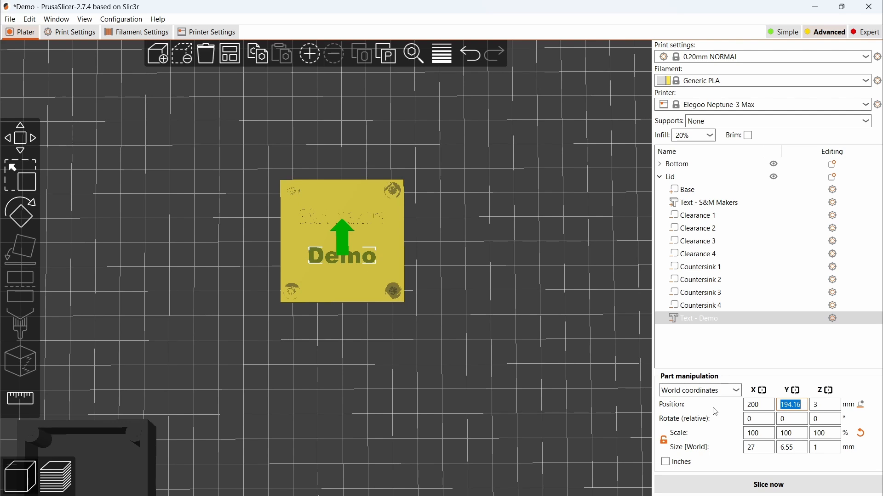
text(190)
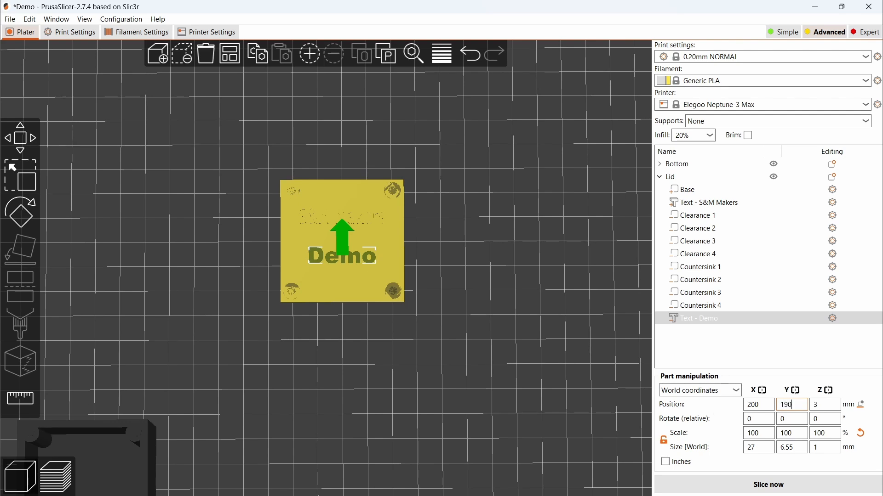
key(Return)
click(506, 278)
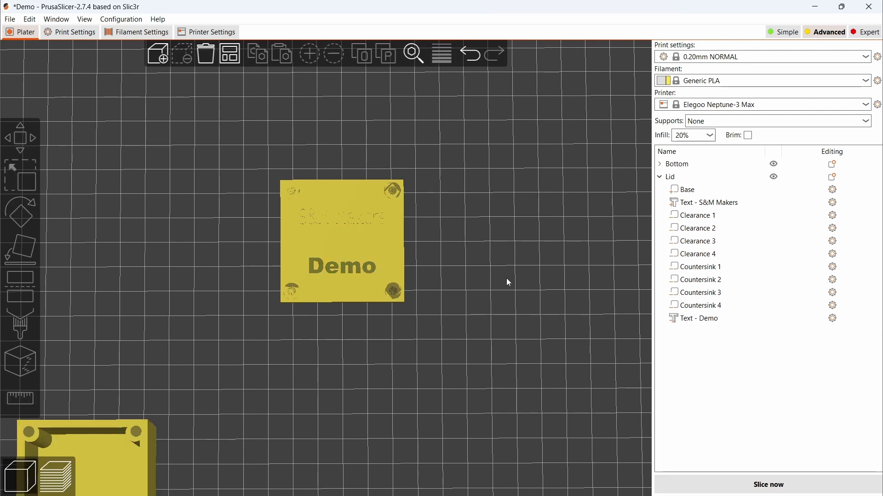
Slice the model and examine the raised and recessed texts on the Lid up close in the layer preview.
click(57, 476)
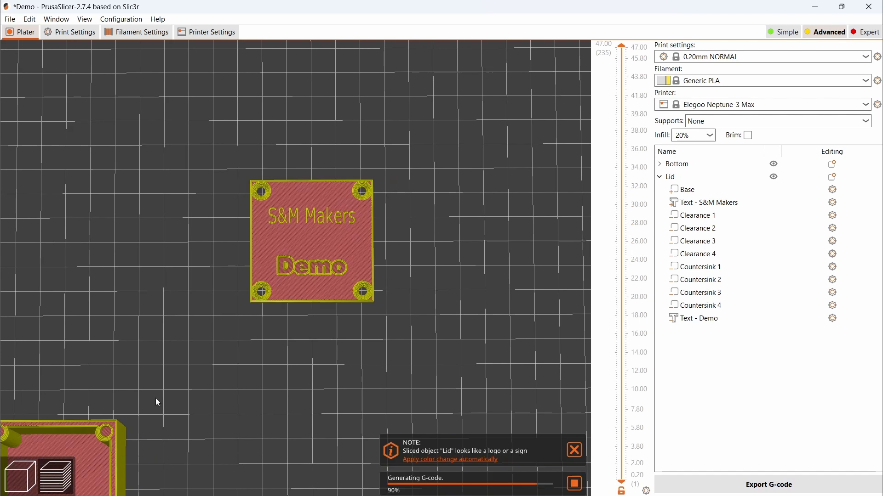
drag(334, 349, 315, 268)
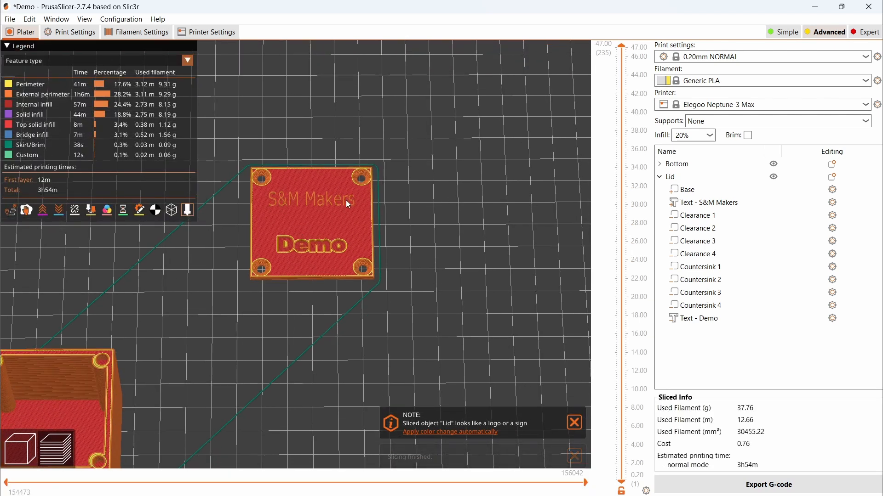
scroll(324, 260, up, 8)
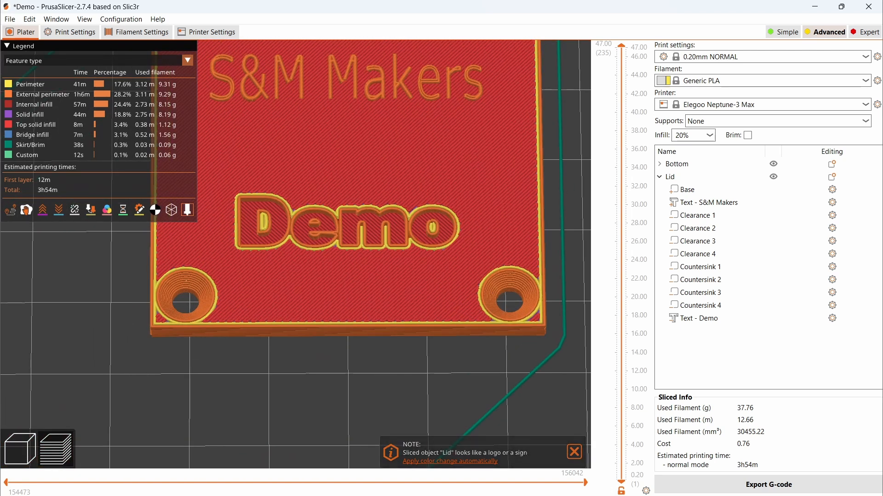
Save the project with both Lid texts in place.
click(10, 19)
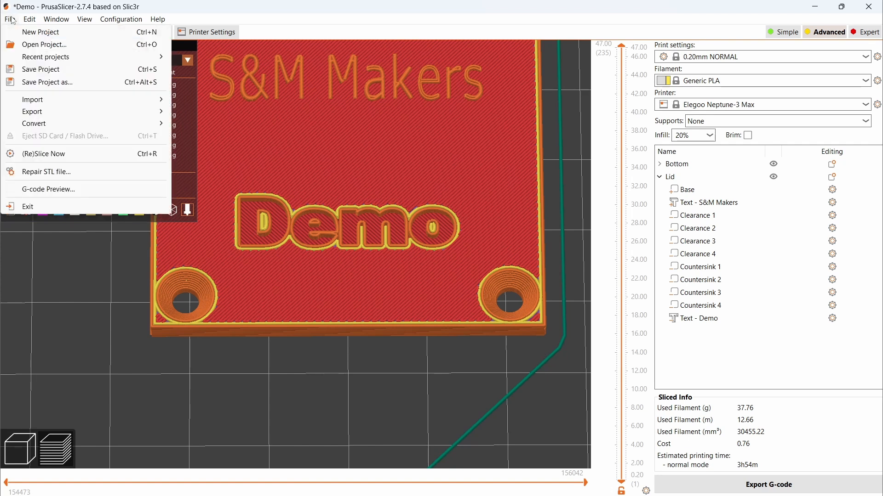
click(36, 70)
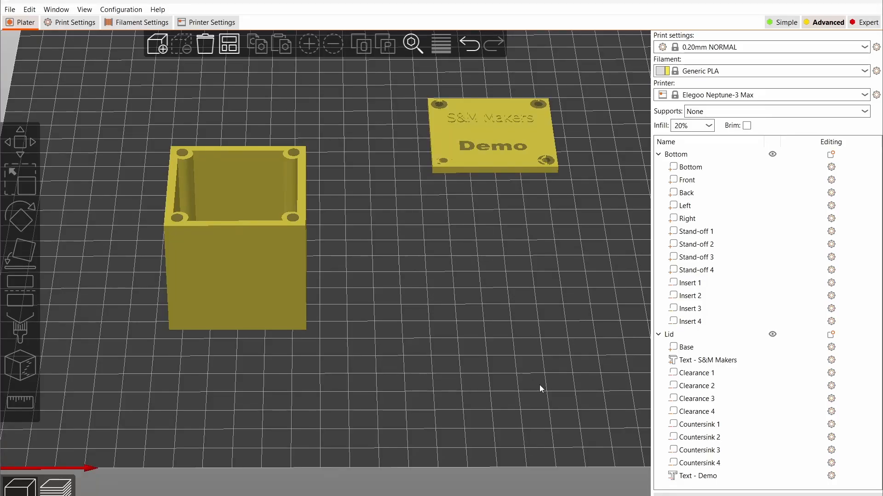
Add Cat.svg from the Desktop as an SVG part on the Bottom's front wall.
right_click(205, 274)
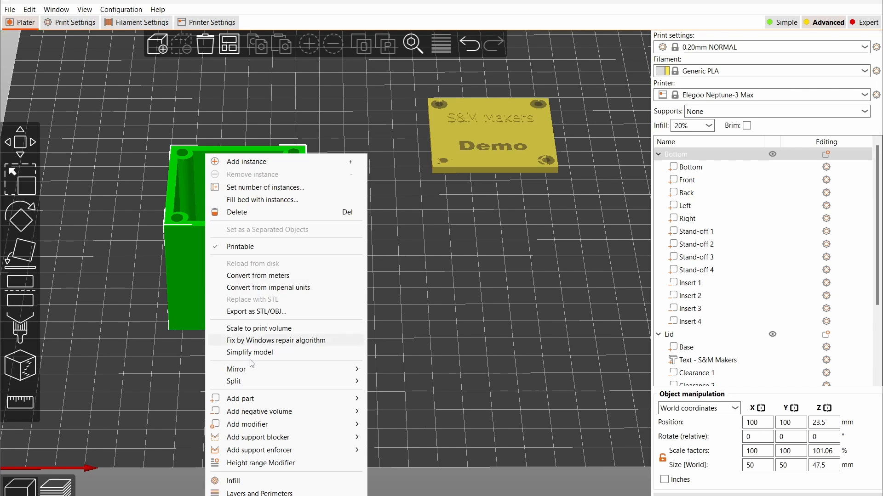
mouse_move(264, 400)
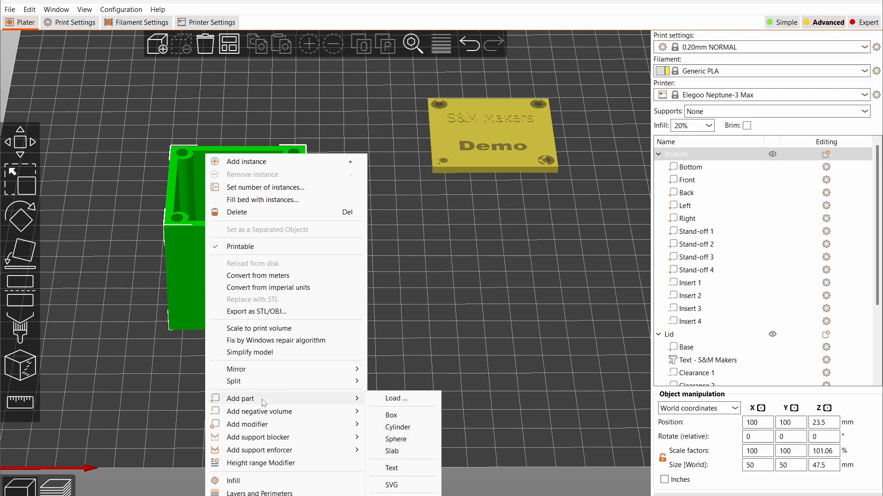
click(390, 484)
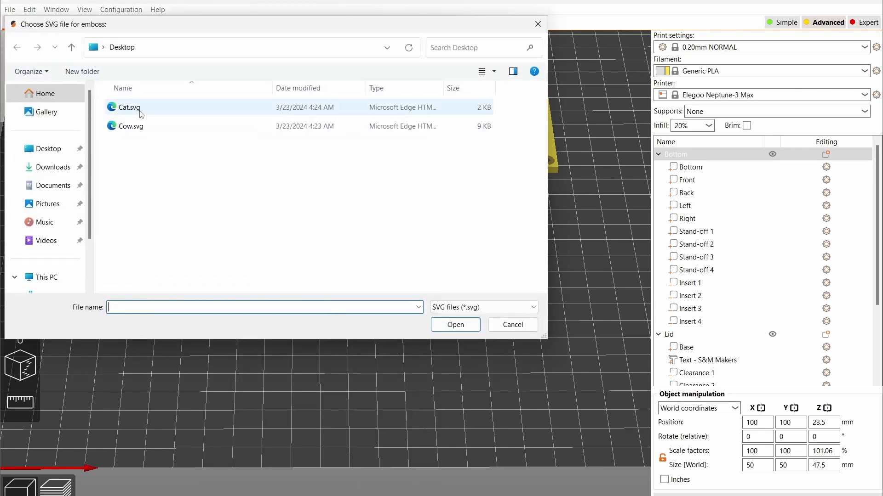
click(135, 113)
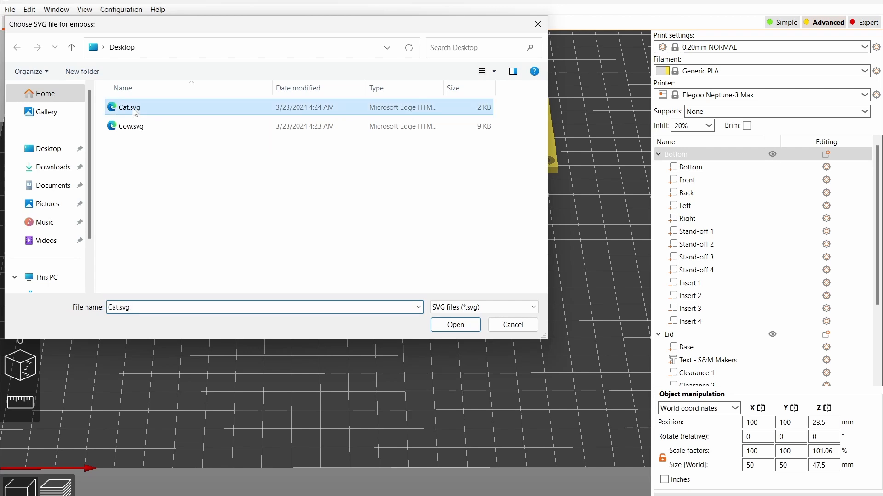
double_click(136, 113)
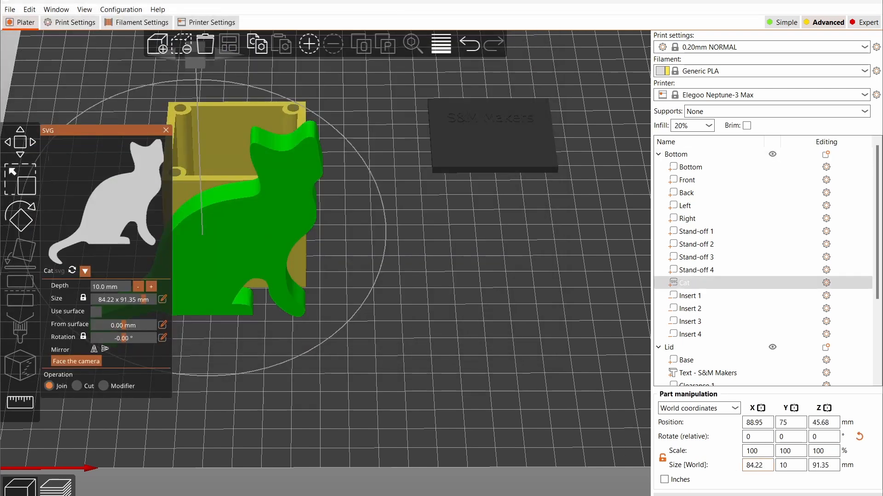
Set the cat part's size to 35 mm in X, 0.5 mm in Y and 35 mm in Z.
click(757, 465)
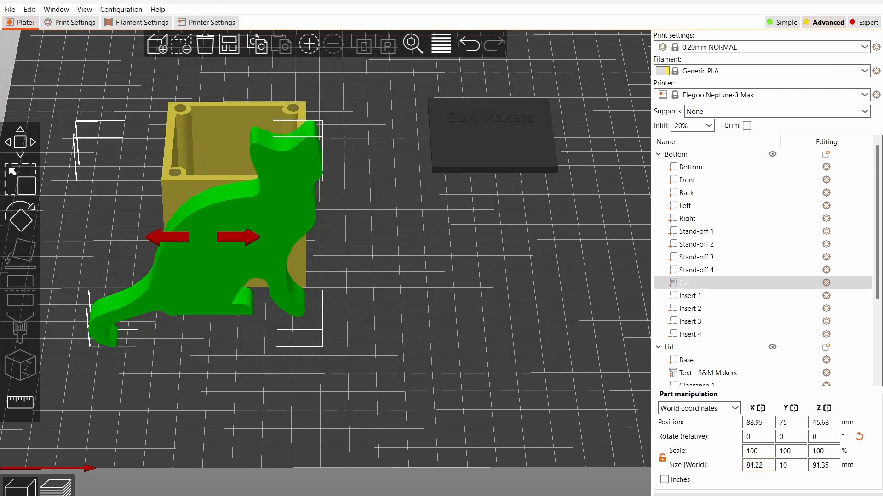
text(35)
click(821, 466)
text(35)
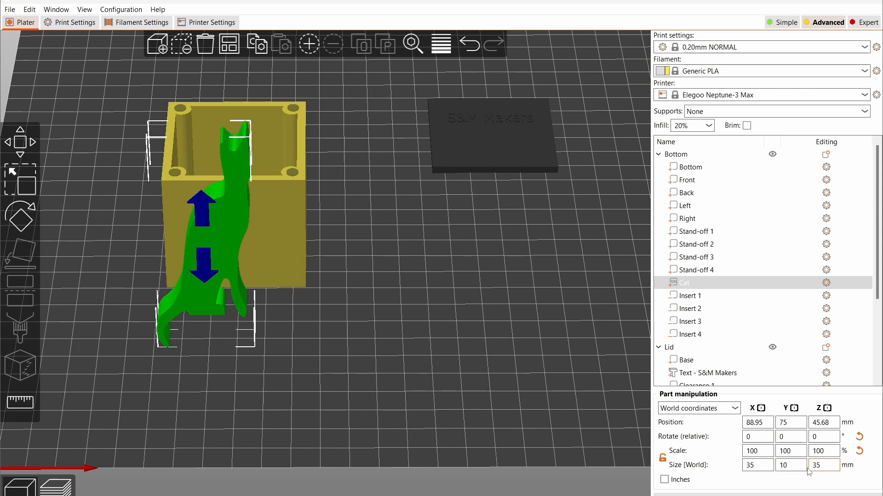
click(791, 465)
text(0.5)
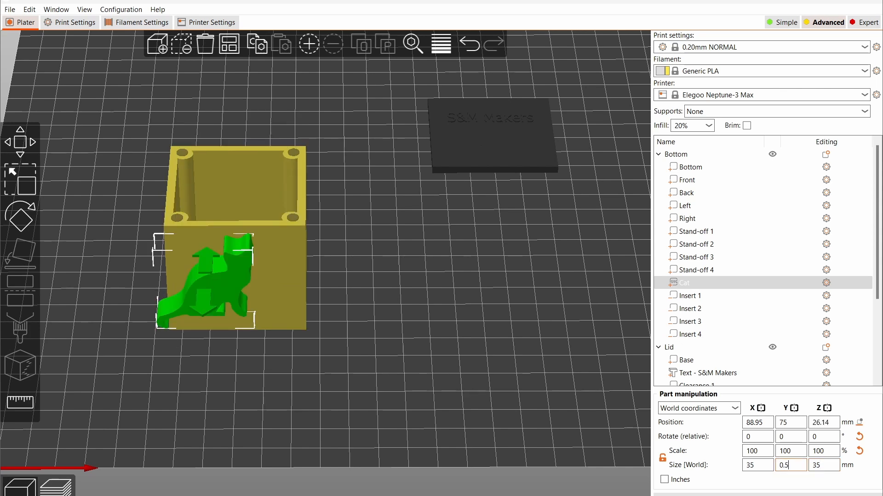
key(Return)
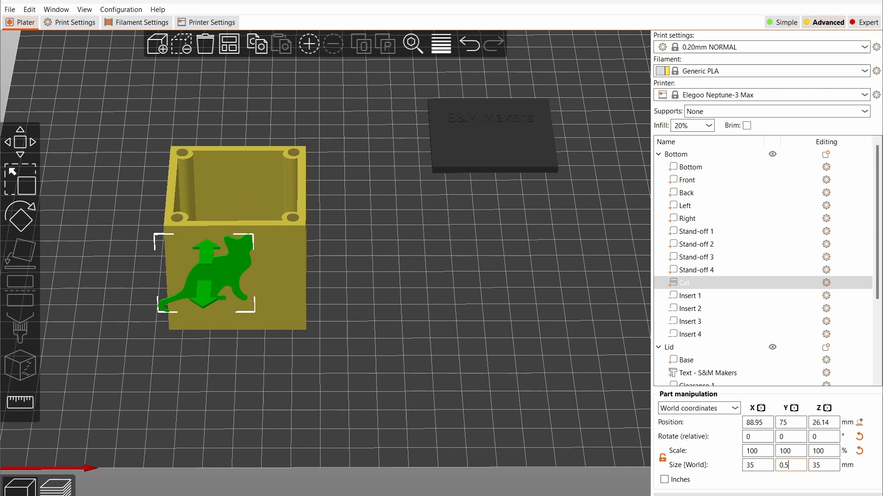
Position the cat part at X 100 and Z 25 mm and deselect it.
click(756, 422)
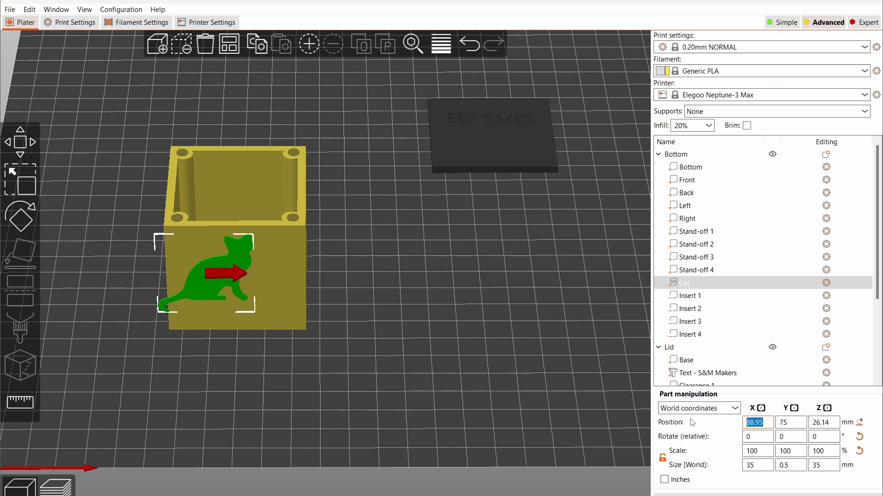
text(100)
key(Tab)
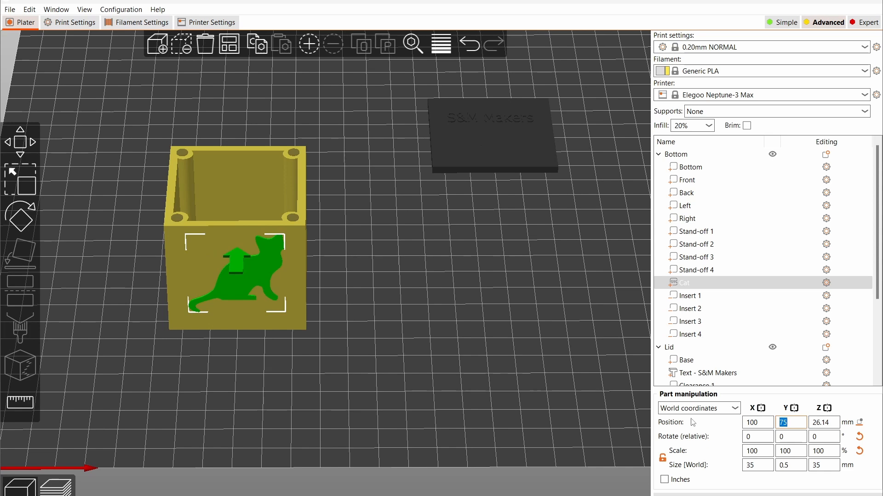
key(Tab)
text(25)
key(Return)
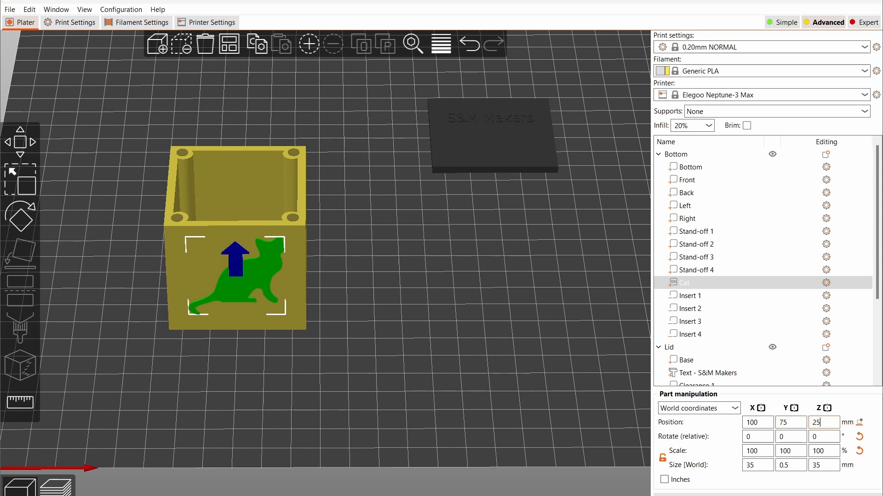
click(448, 313)
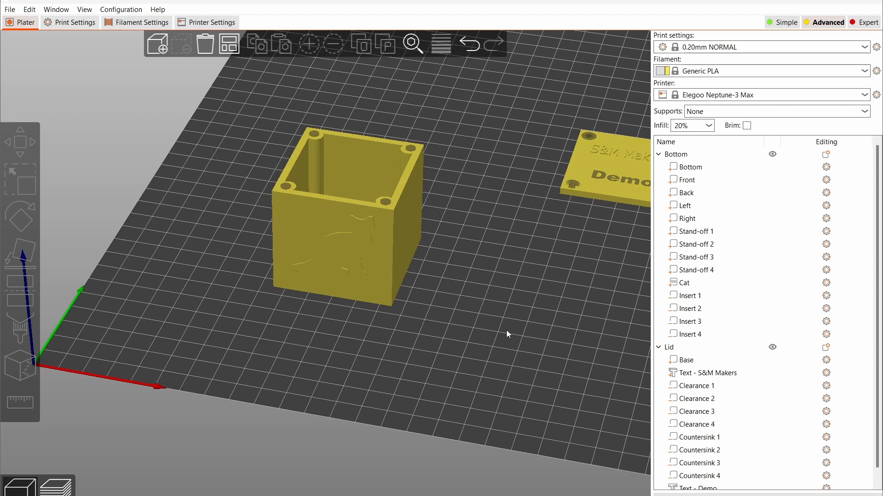
Add Cow.svg from the Desktop as an SVG negative volume on the Bottom's right wall.
drag(506, 331, 492, 332)
right_click(324, 264)
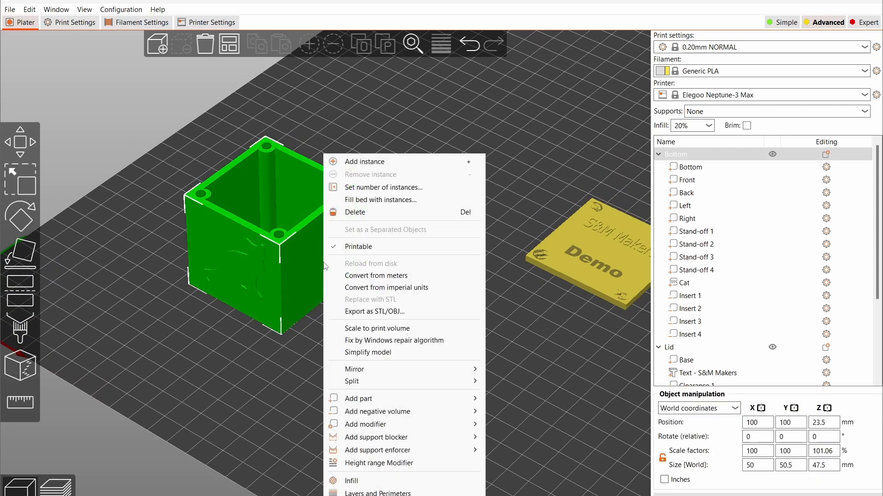
mouse_move(377, 413)
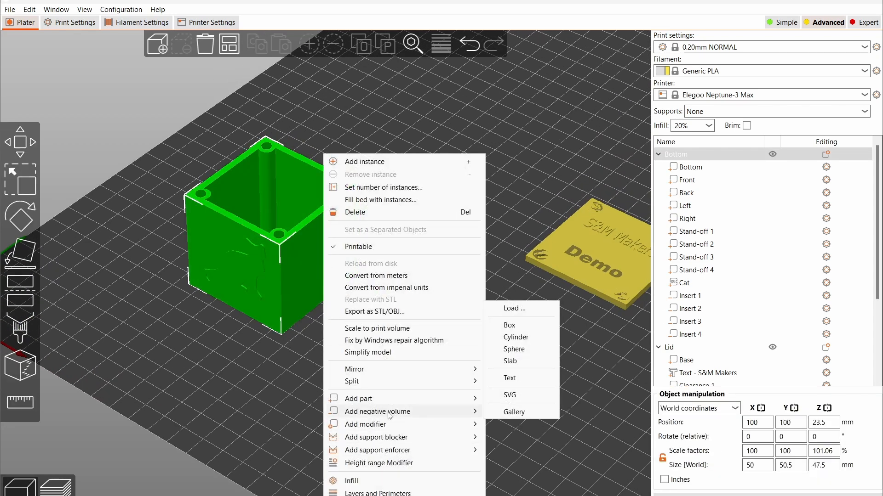
click(511, 395)
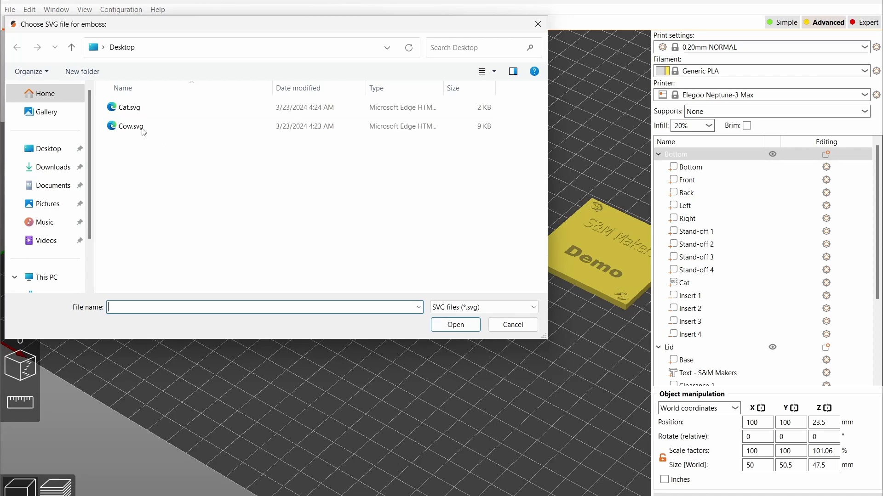
double_click(121, 128)
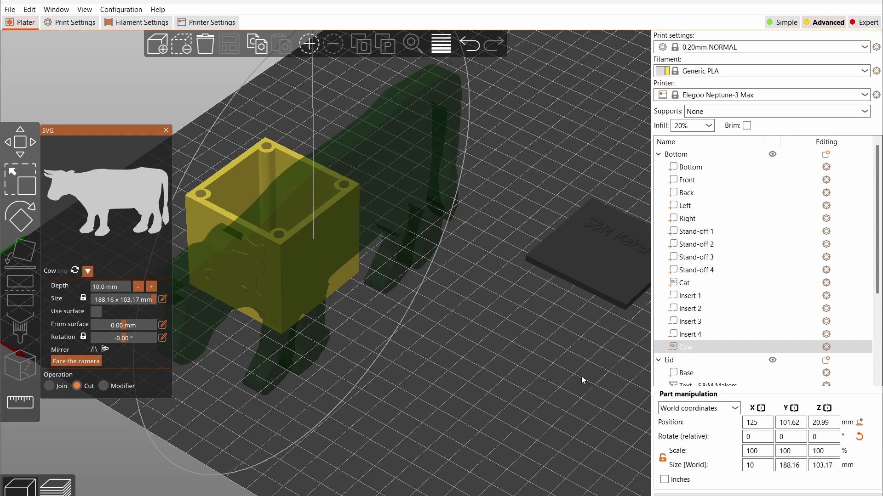
Set the cow negative volume's size to 0.5 mm in X, 35 mm in Y and 35 mm in Z.
drag(802, 465, 769, 466)
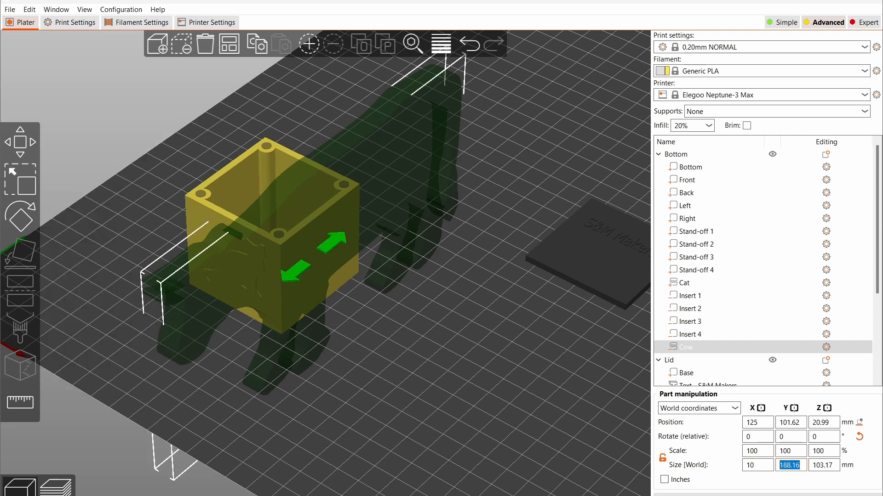
text(35)
key(Tab)
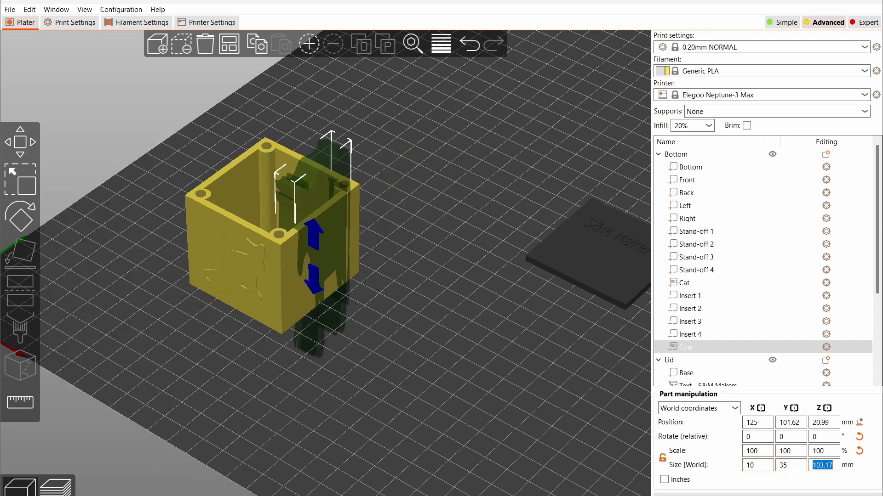
text(35)
key(Tab)
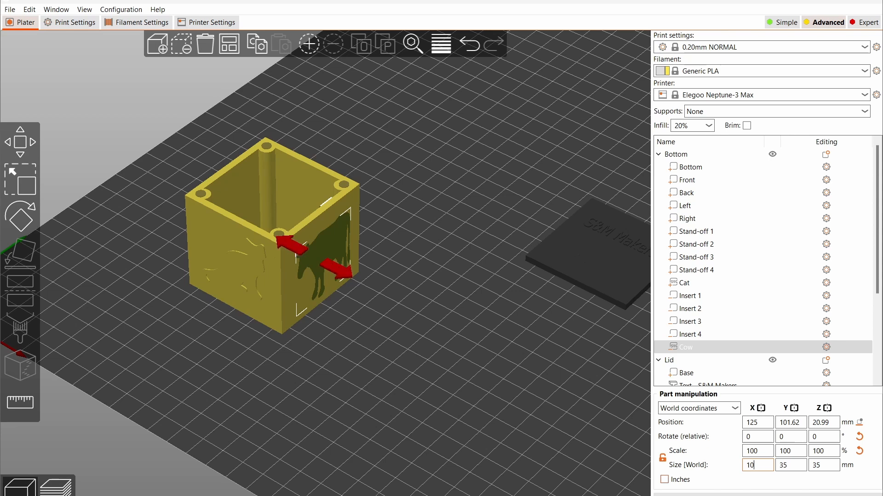
drag(767, 465, 734, 467)
text(0.5)
key(Return)
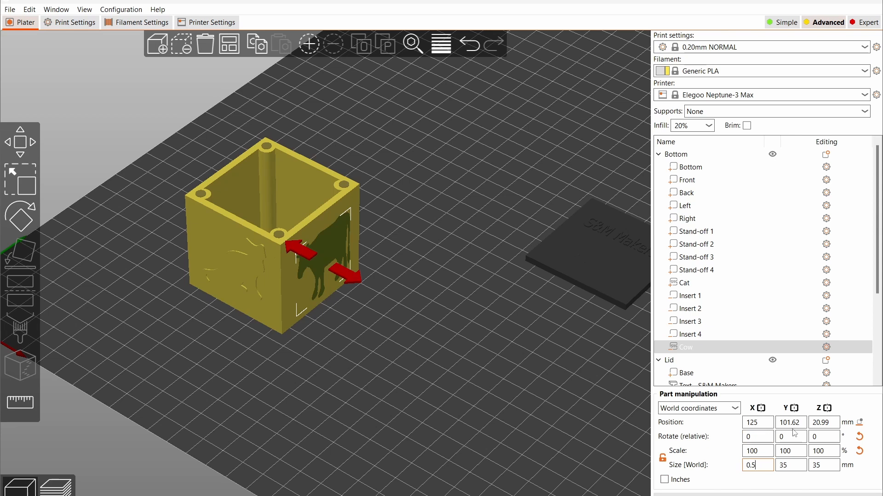
Position the cow negative volume at Y 100 and Z 25 mm and deselect it.
drag(801, 422, 759, 422)
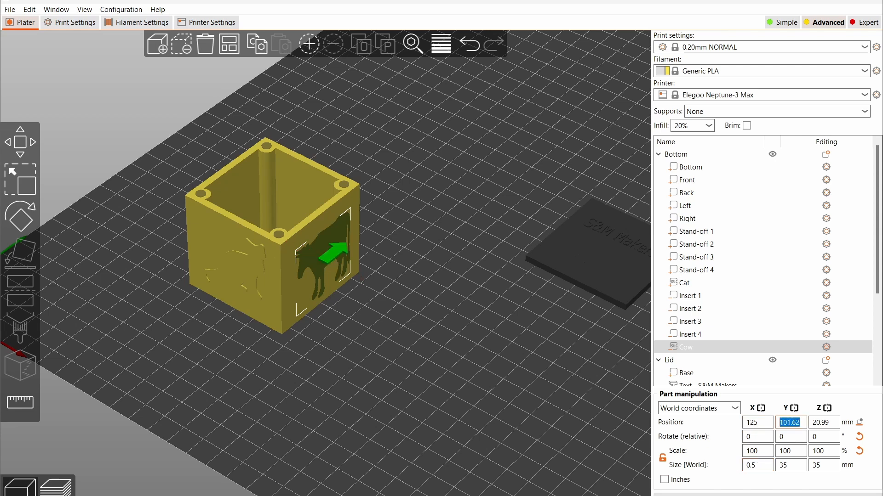
text(100)
key(Tab)
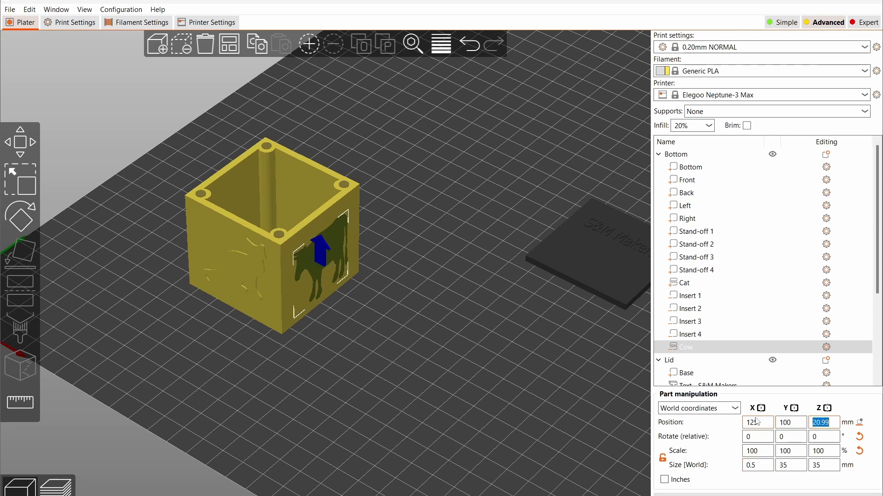
text(25)
key(Return)
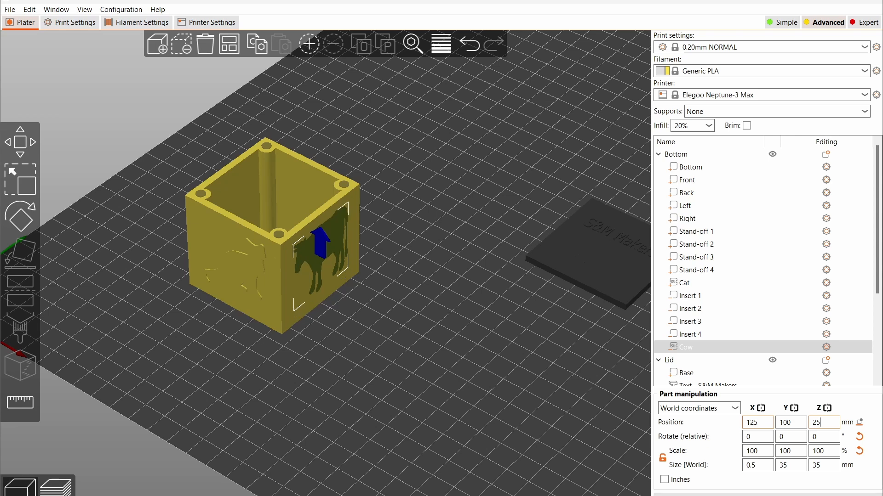
click(357, 413)
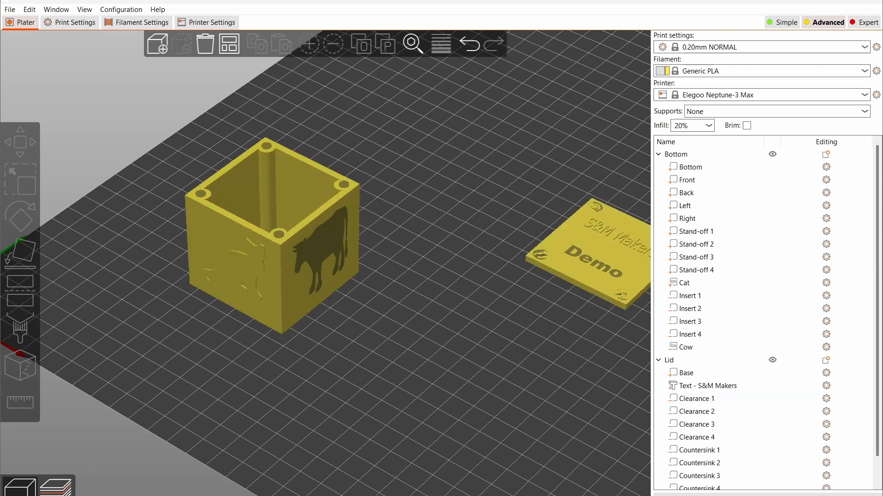
Slice the model and examine the raised cat and recessed cow on the Bottom's walls in the layer preview.
click(57, 487)
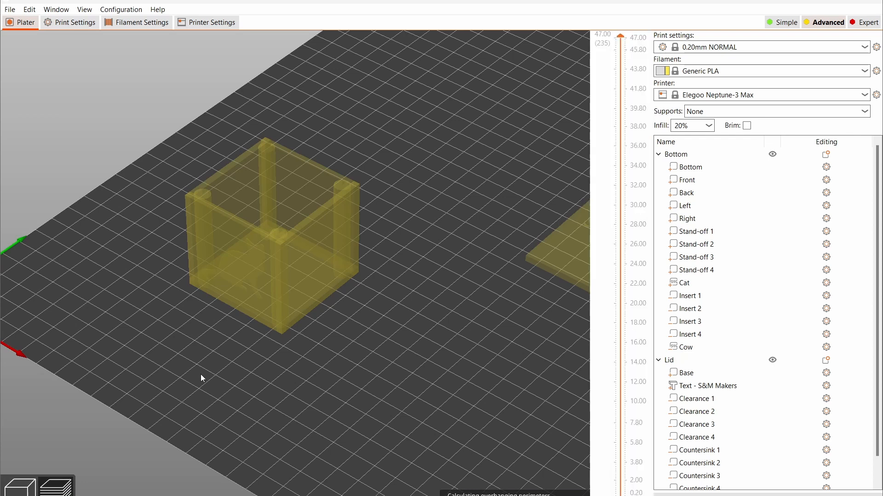
scroll(209, 363, up, 3)
scroll(209, 362, up, 2)
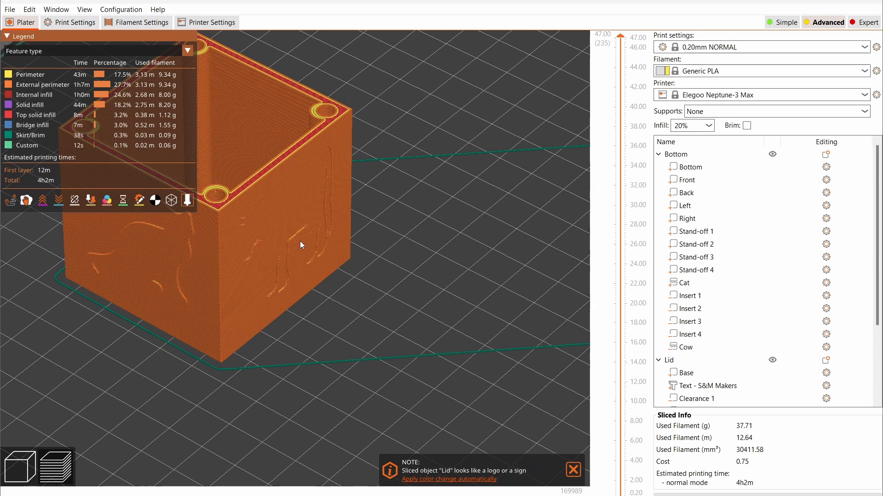
scroll(300, 241, up, 5)
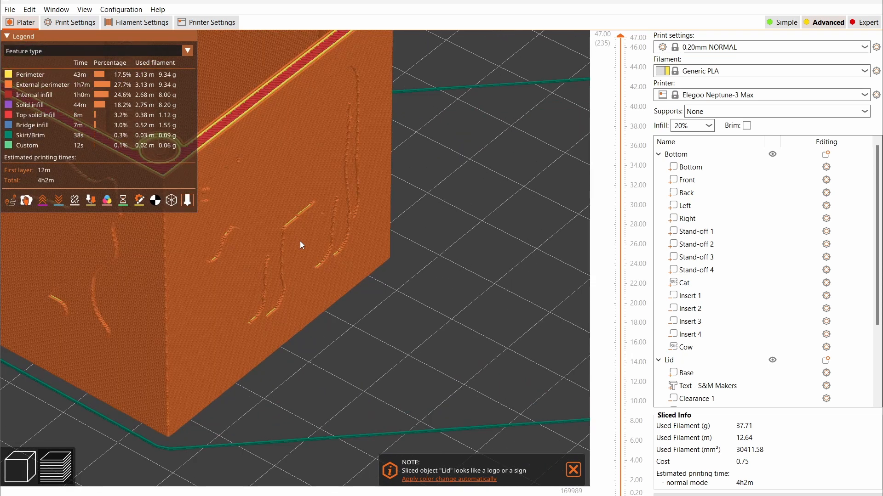
scroll(299, 241, down, 4)
scroll(300, 241, down, 3)
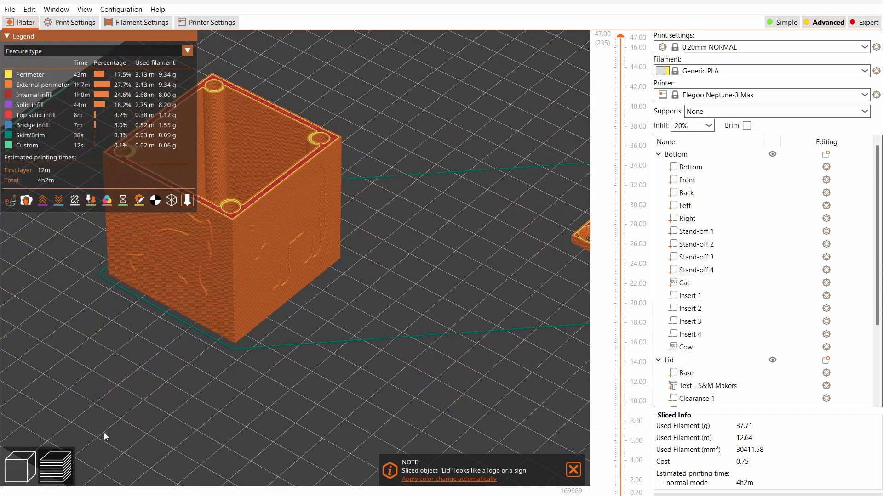
Return to the 3D editor view and save the project, storing the original SVGs in the 3MF file.
click(21, 478)
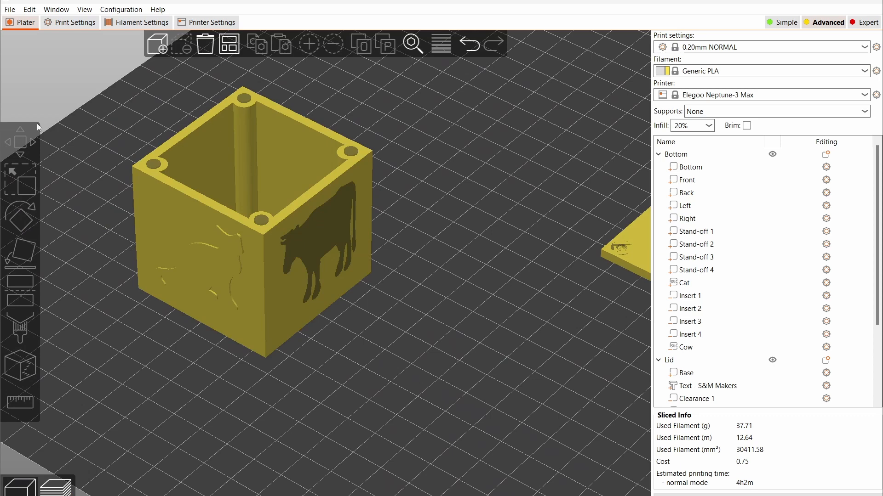
click(10, 10)
click(29, 60)
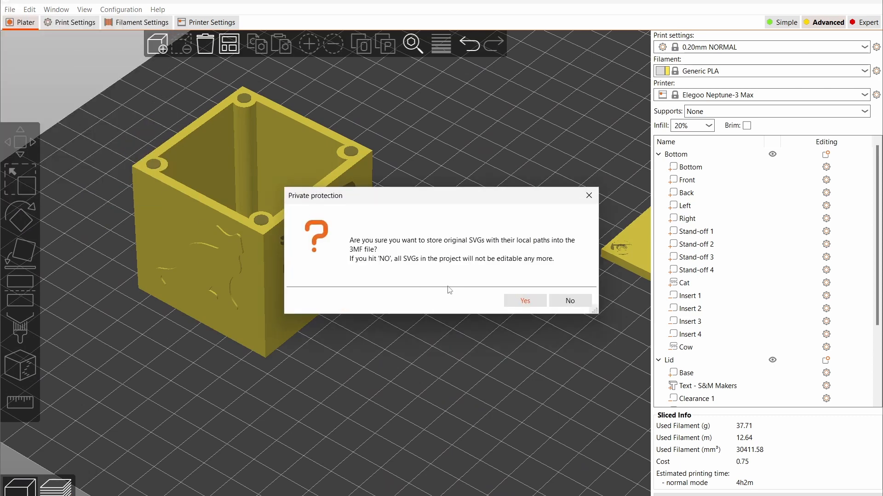
click(517, 302)
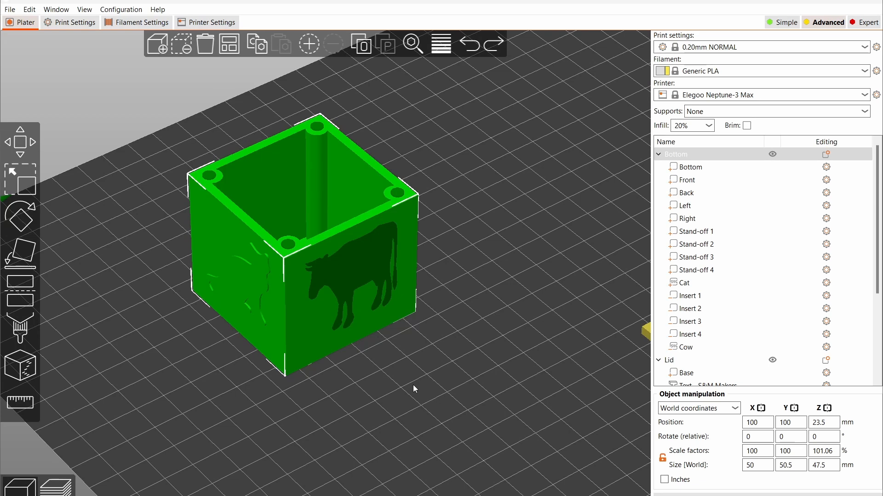
Add the torus.stl shape from the shape gallery as a part of the Bottom object.
middle_drag(413, 385, 354, 383)
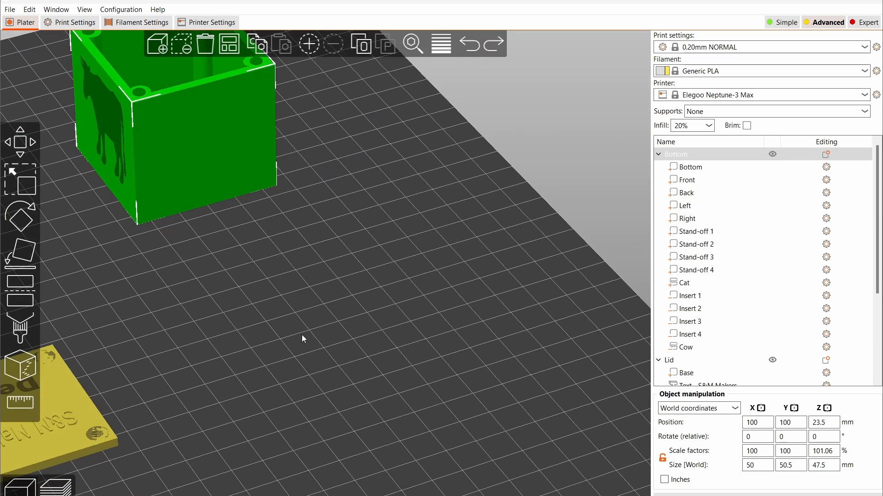
right_click(206, 110)
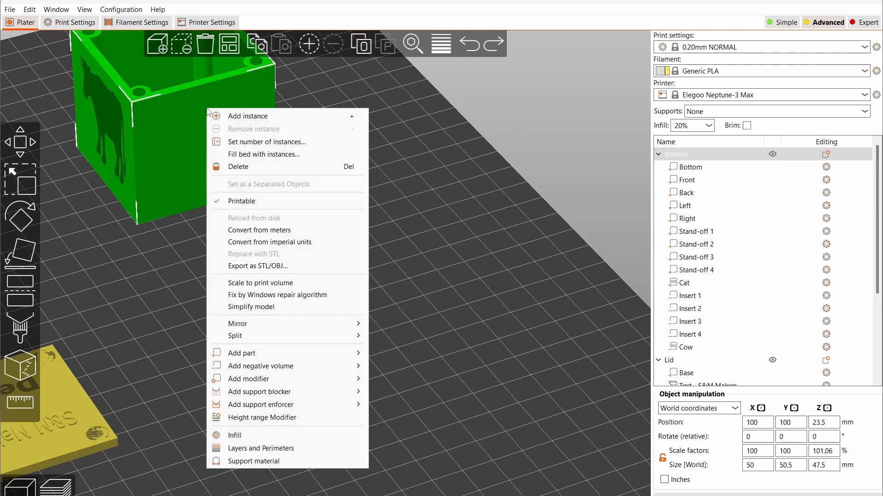
mouse_move(307, 358)
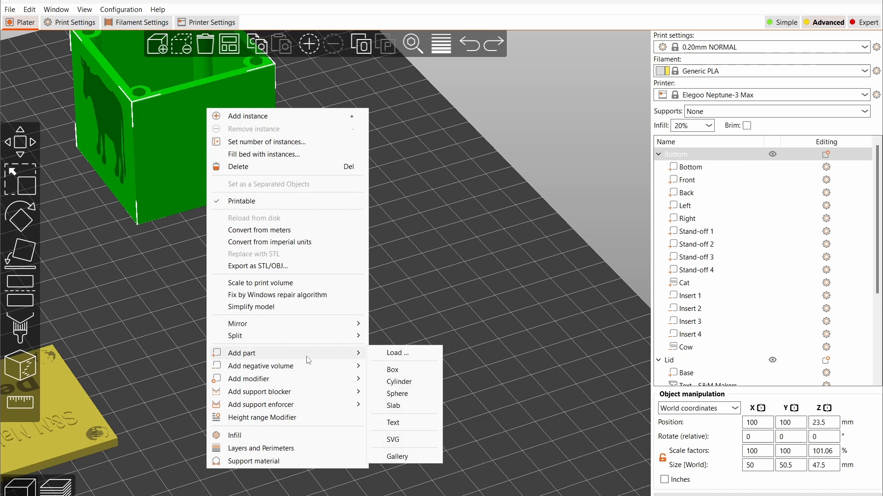
click(388, 455)
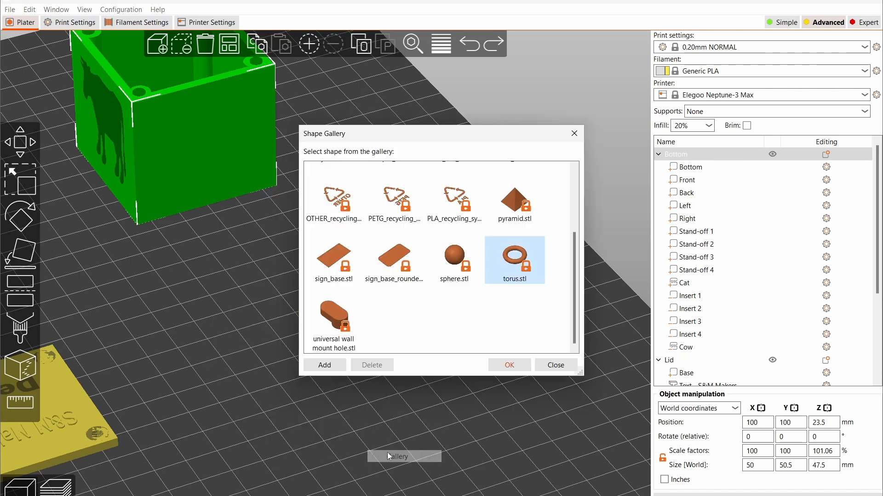
double_click(517, 257)
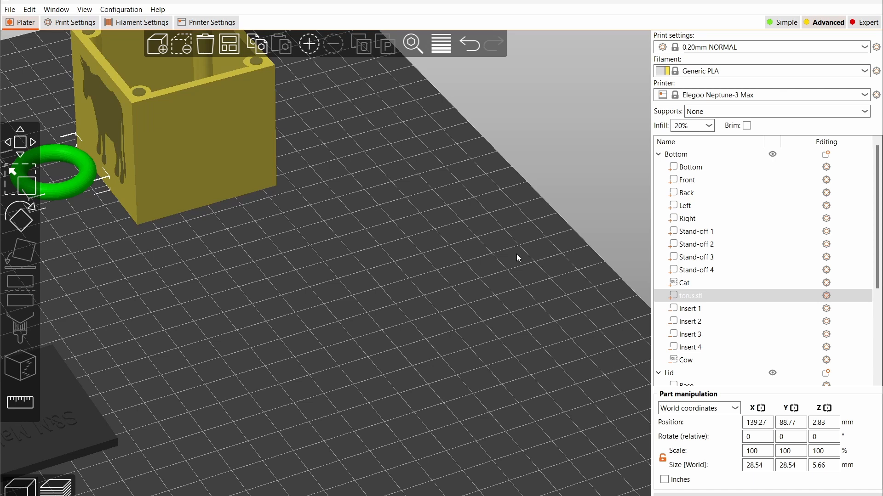
Raise the torus part to Z 50 mm and rotate it 90° about the X axis.
click(821, 422)
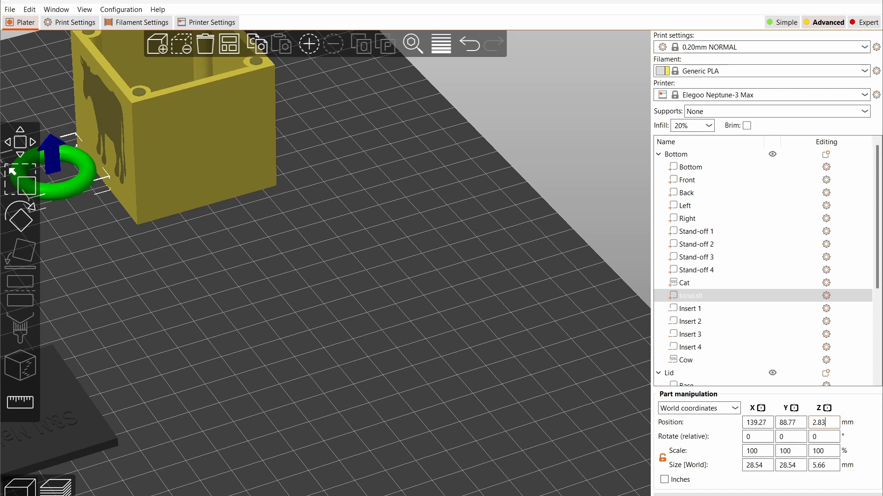
text(50)
key(Return)
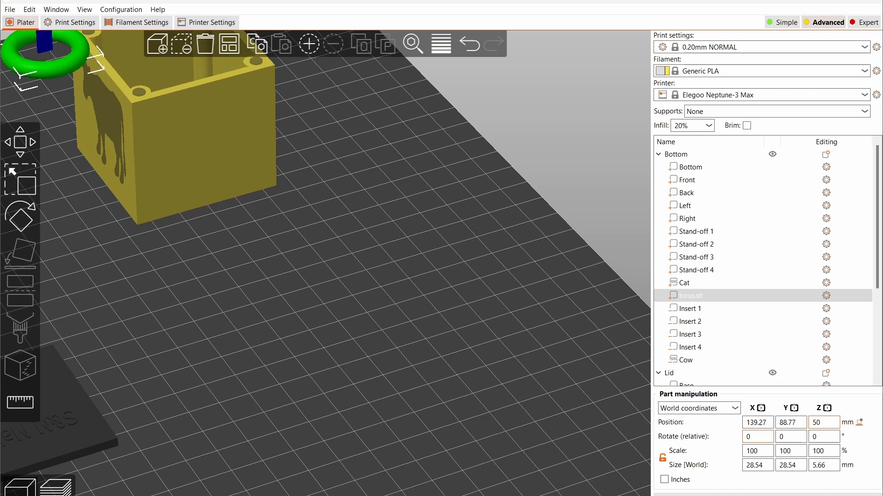
click(748, 437)
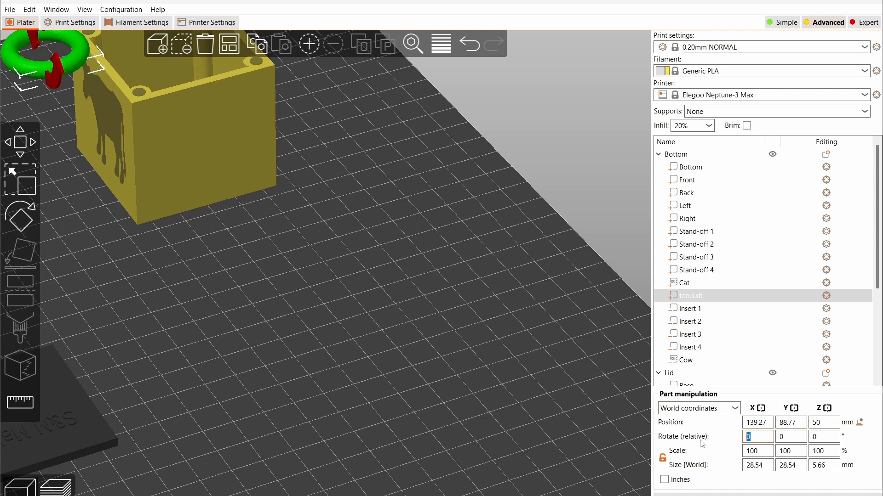
text(90)
key(Return)
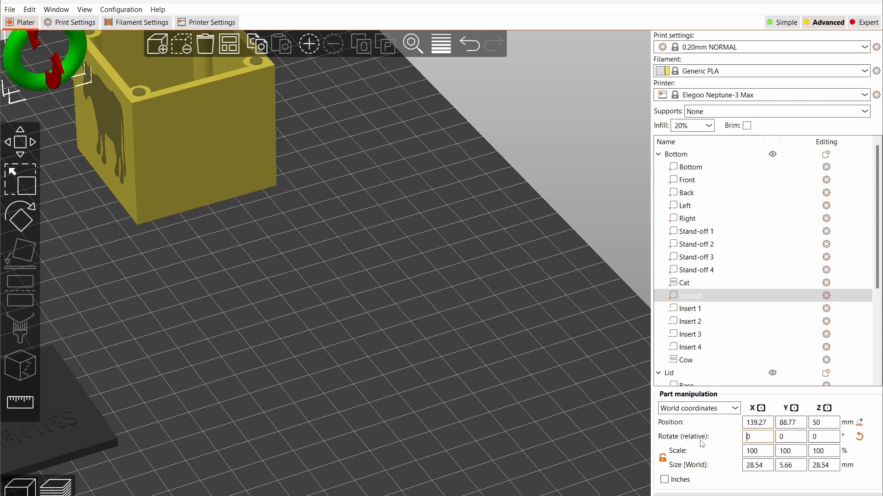
Set the torus part's size to 25 mm in X, 3 mm in Y and 25 mm in Z.
click(758, 465)
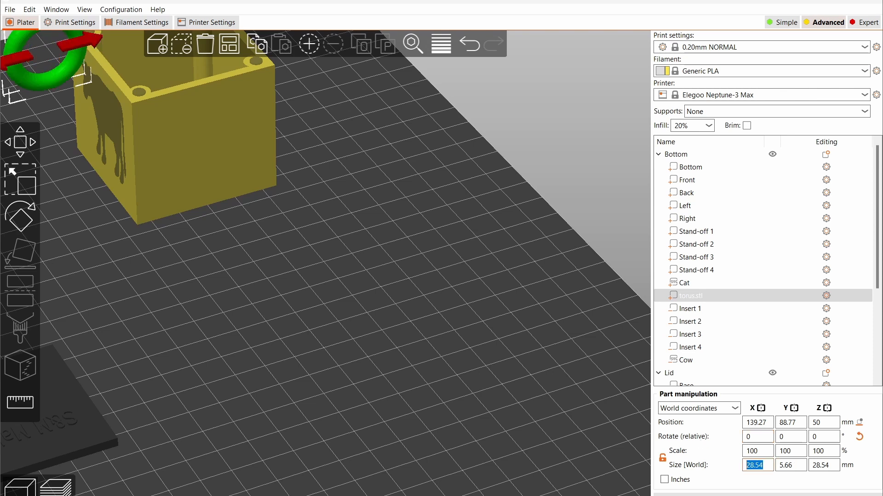
text(25)
key(Tab)
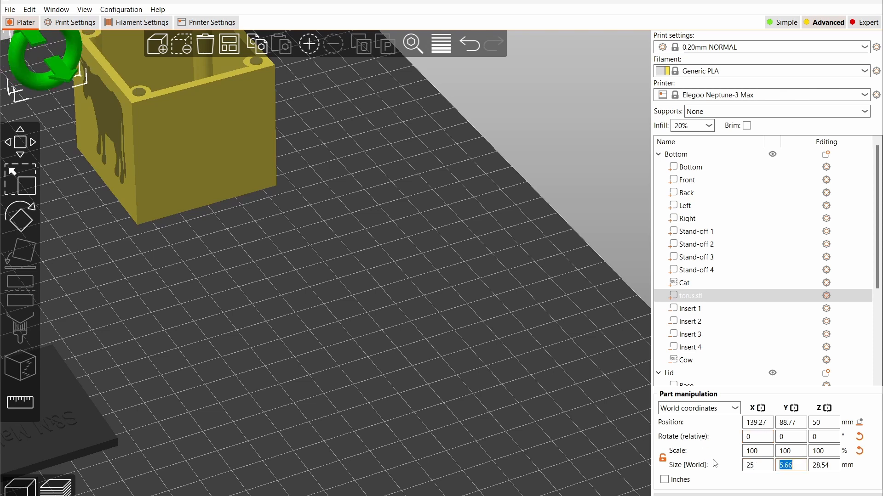
text(3)
key(Tab)
text(25)
key(Tab)
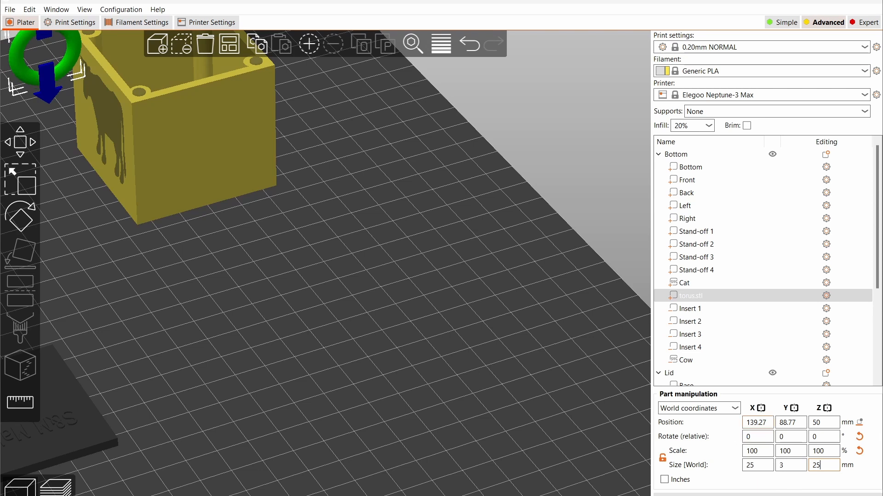
Position the torus part on the Bottom's plain outer wall at X 100, Y 125 and Z 25 mm.
key(Tab)
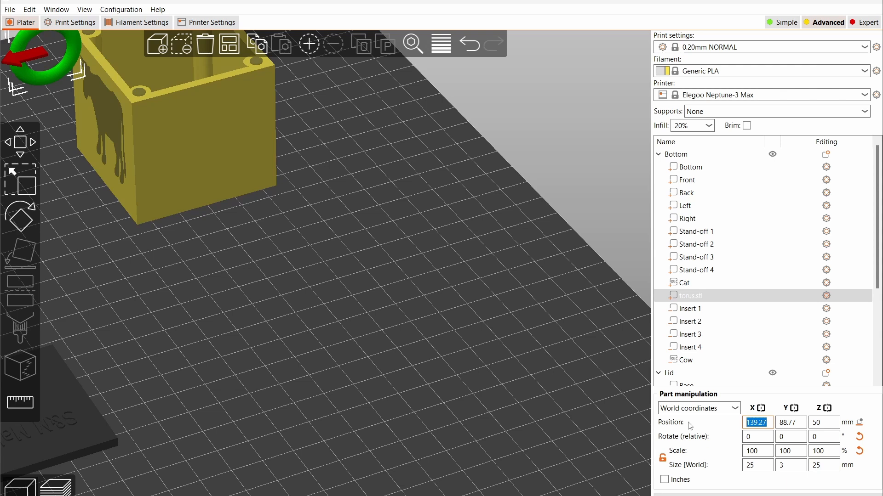
text(100)
key(Tab)
text(125)
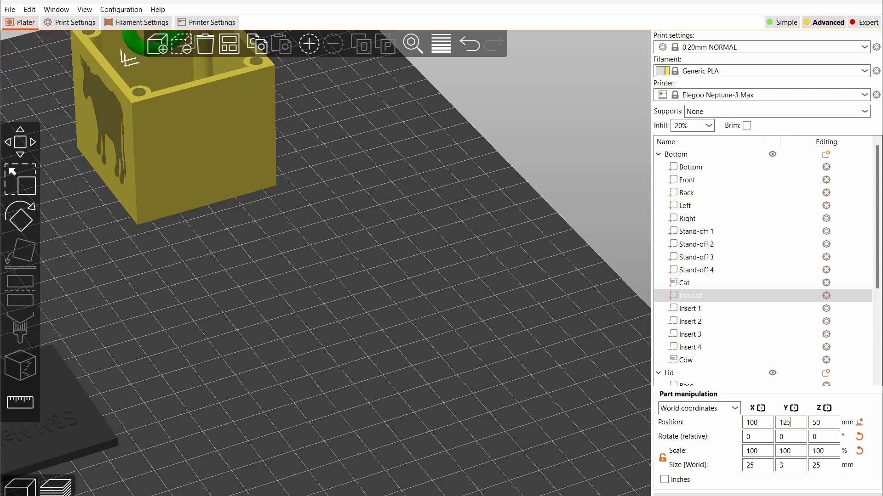
key(Tab)
text(25)
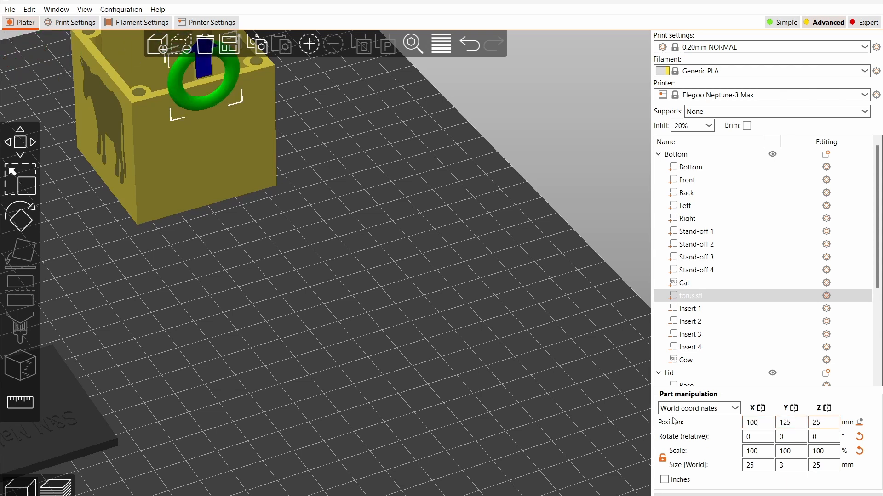
key(Return)
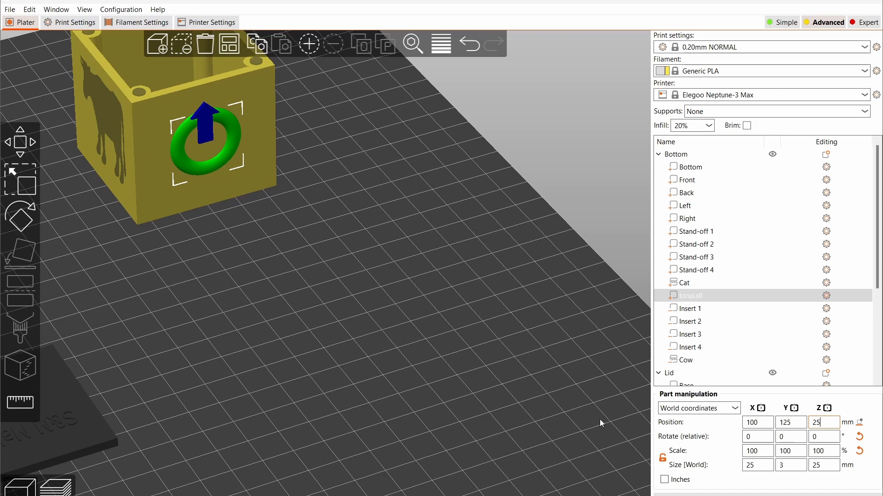
Add a cylinder negative volume to the Bottom object and rename it Torus Port.
click(265, 170)
right_click(265, 170)
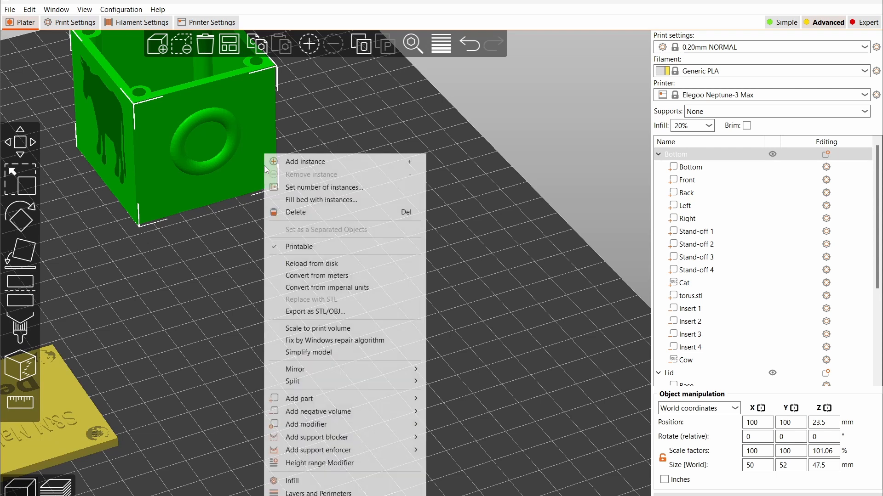
mouse_move(338, 415)
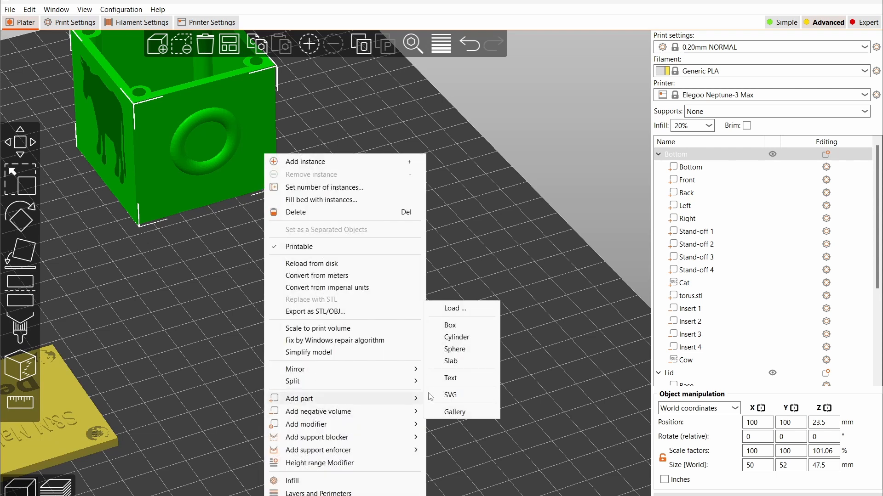
click(456, 337)
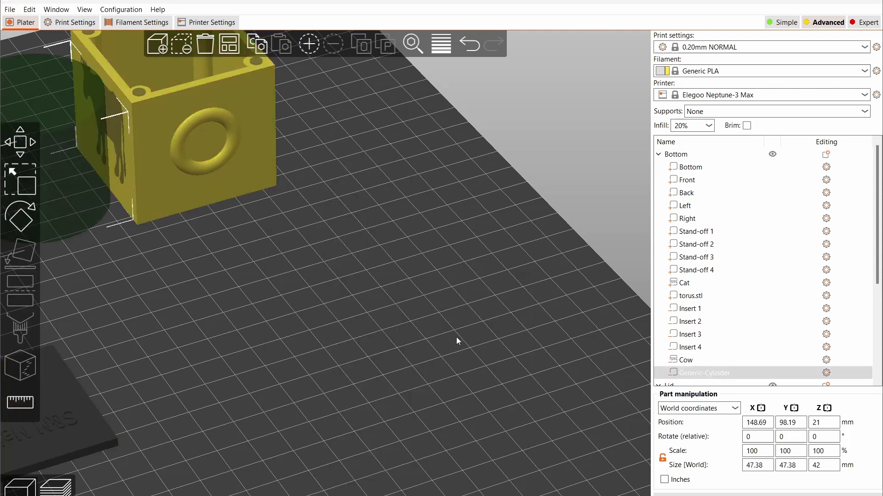
click(684, 374)
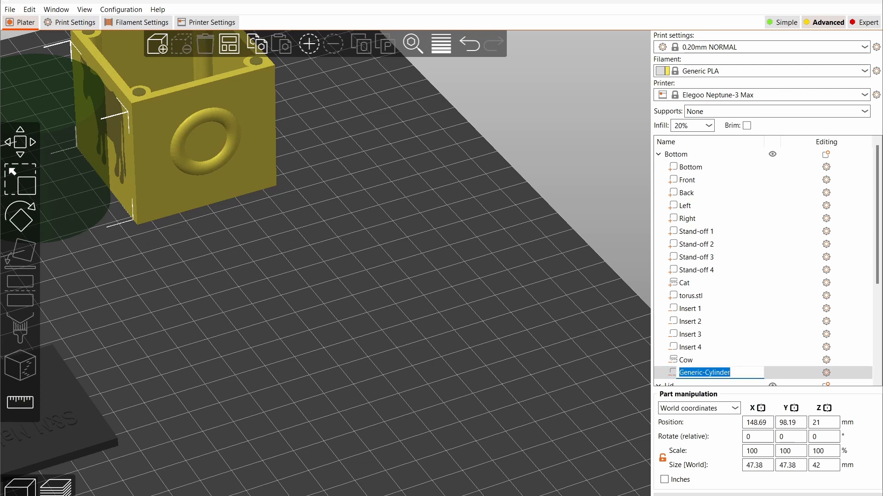
text(Torus)
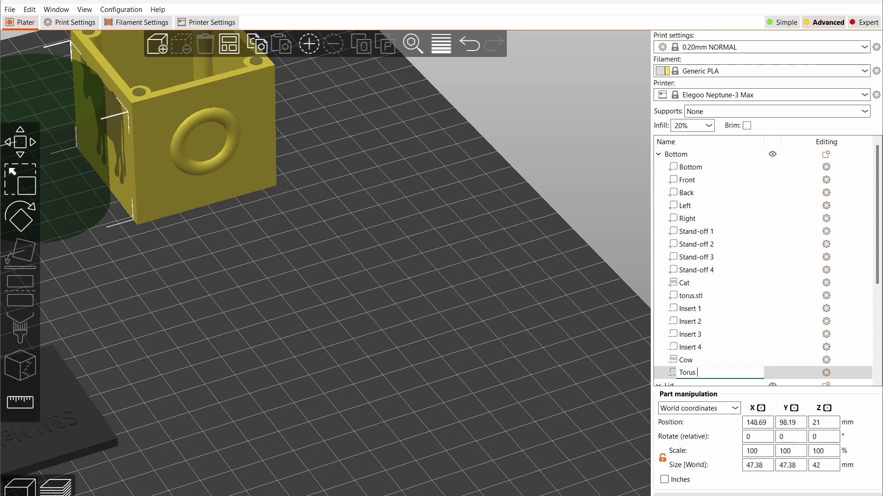
text( Port)
key(Return)
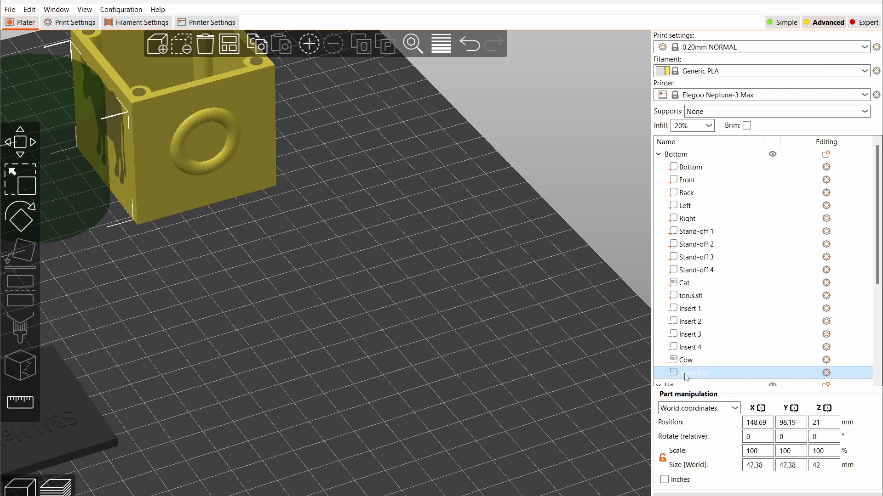
Rotate the Torus Port cylinder 90° about X and set its size to 15 mm in X, 5 mm in Y and 15 mm in Z.
click(747, 435)
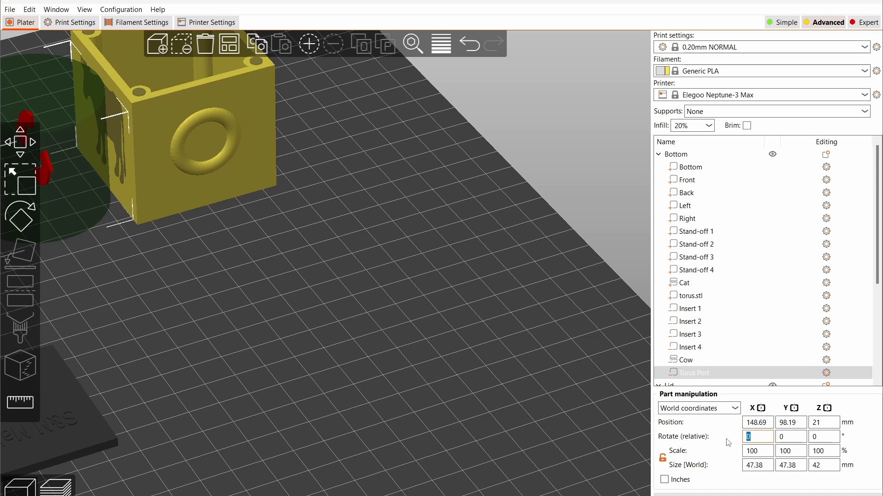
text(90)
key(Return)
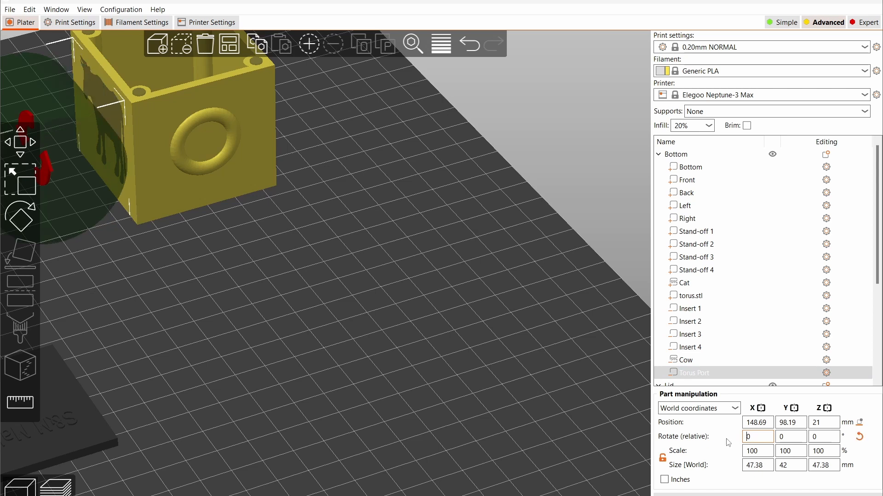
click(754, 465)
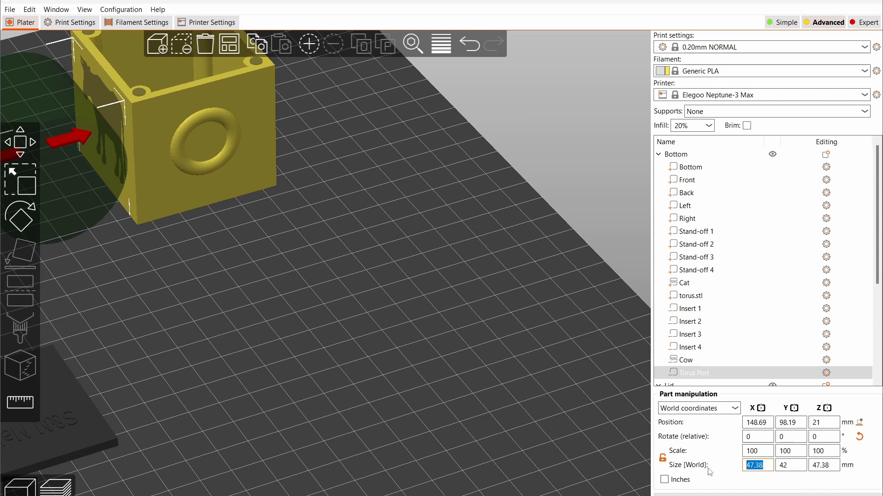
text(15)
key(Tab)
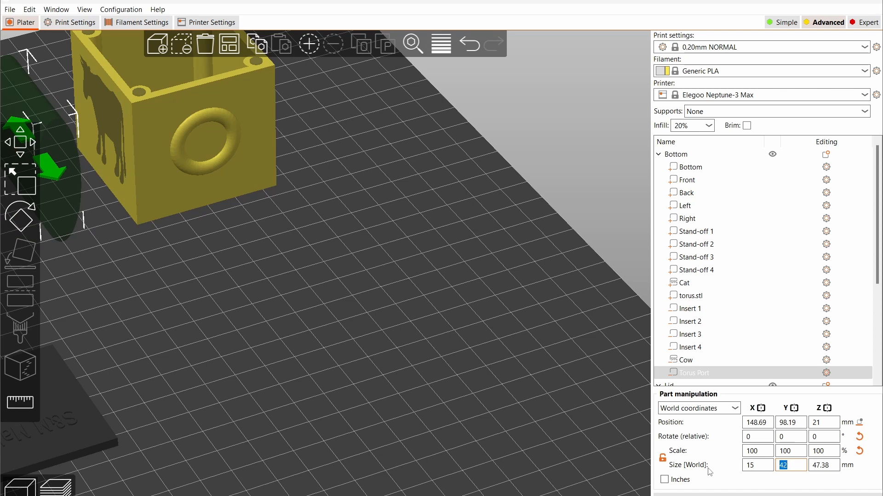
text(5)
key(Tab)
text(15)
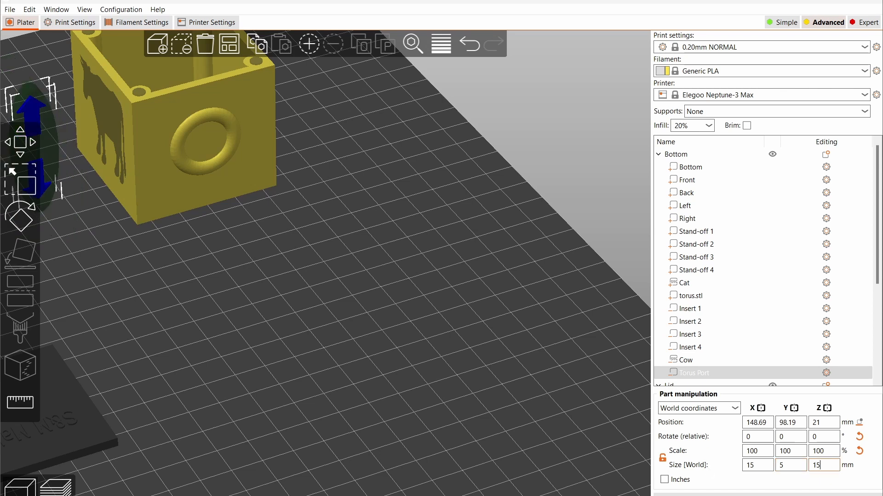
key(Return)
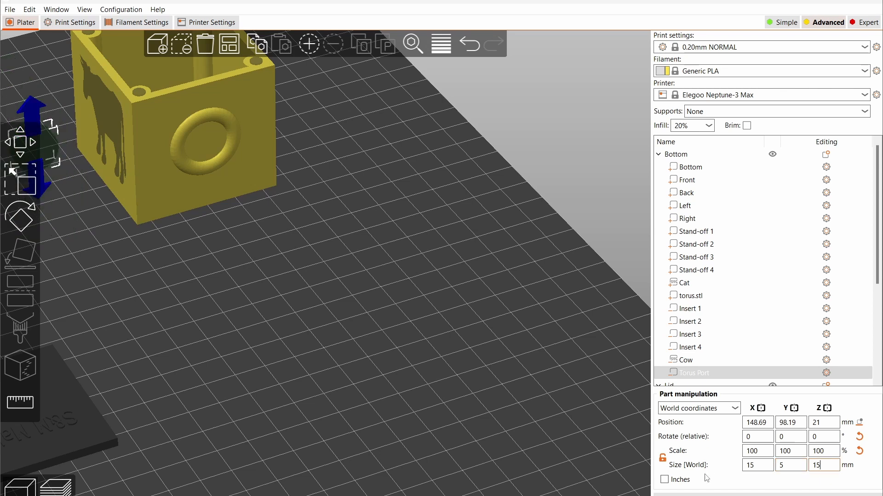
Position the Torus Port cylinder inside the torus at X 100, Y 123.5 and Z 25 mm and deselect it.
drag(767, 423, 700, 421)
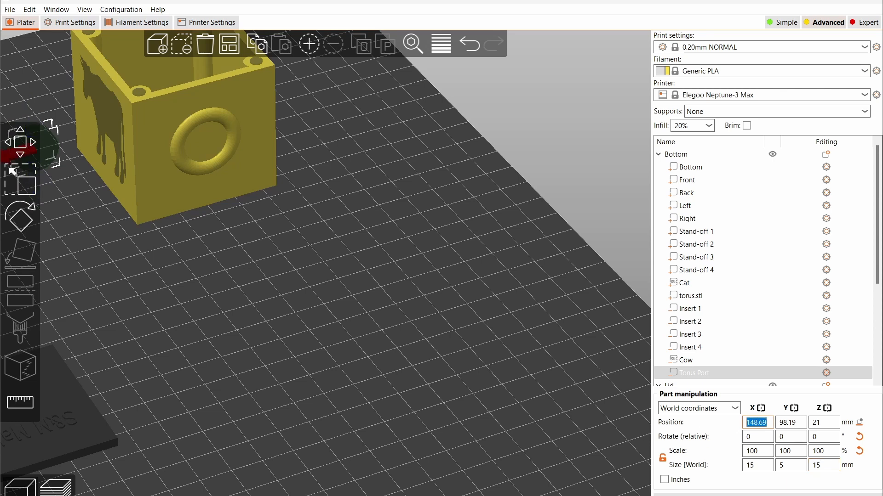
text(100)
key(Tab)
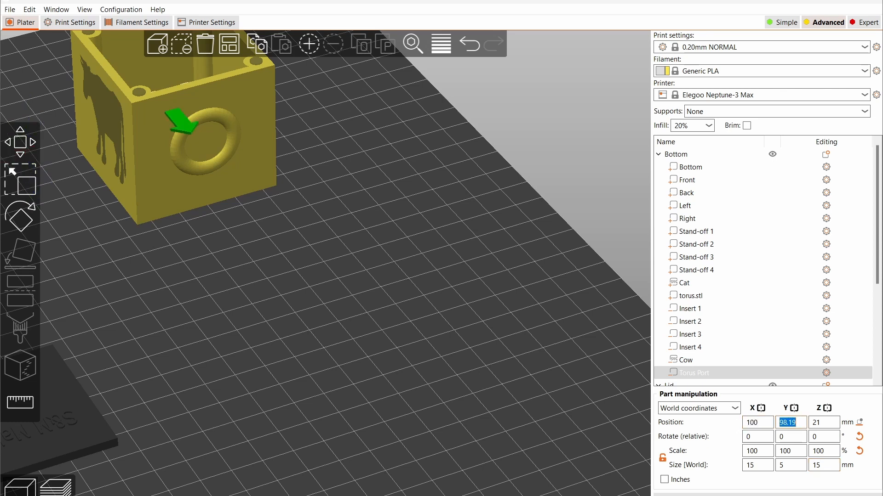
text(123.5)
key(Tab)
text(25)
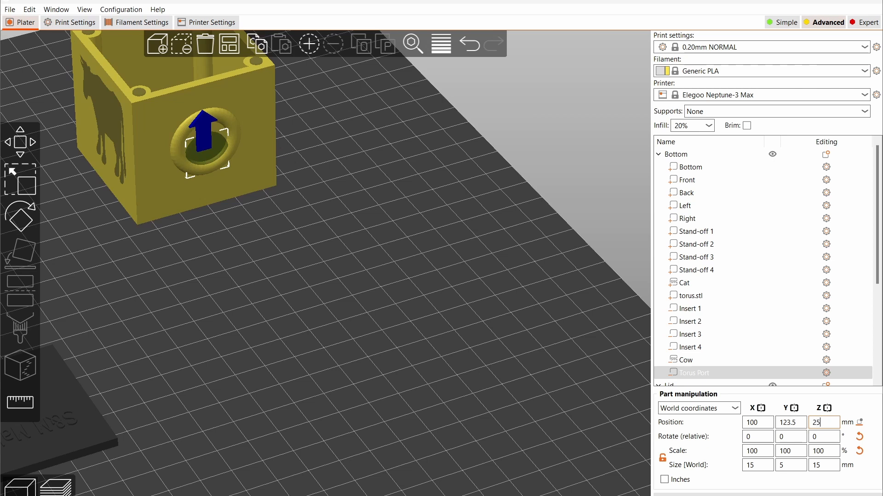
key(Tab)
click(269, 195)
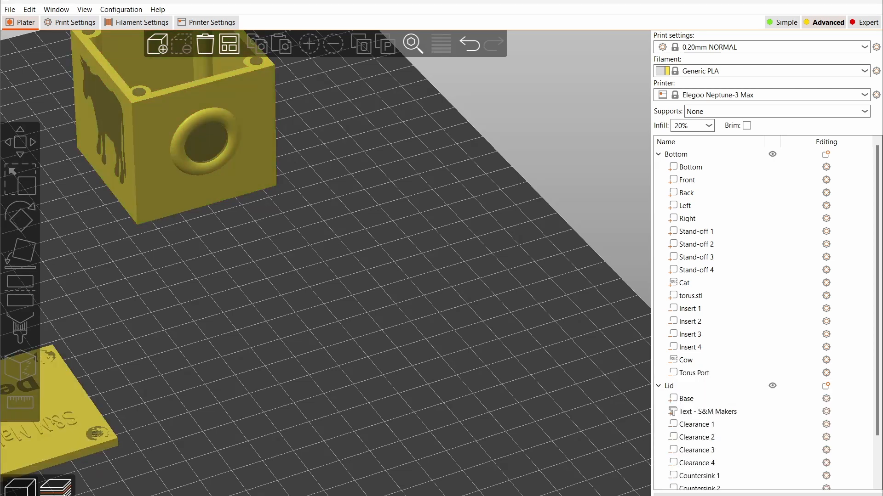
Slice the model, examine the torus and its port opening in the layer preview, and return to the 3D editor view.
key(Tab)
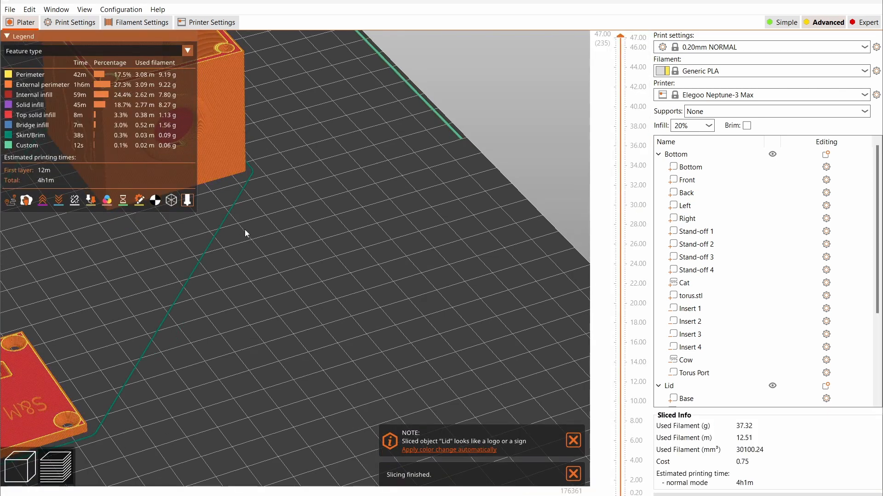
drag(244, 230, 269, 233)
drag(311, 273, 318, 321)
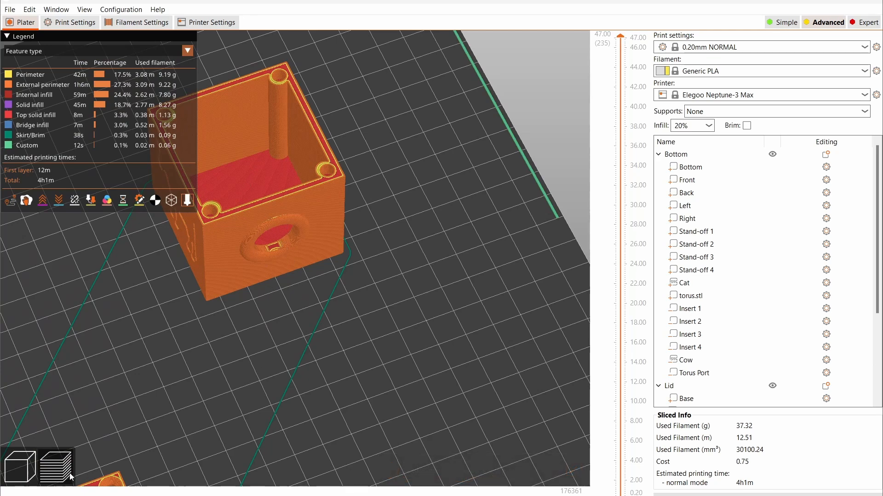
click(27, 464)
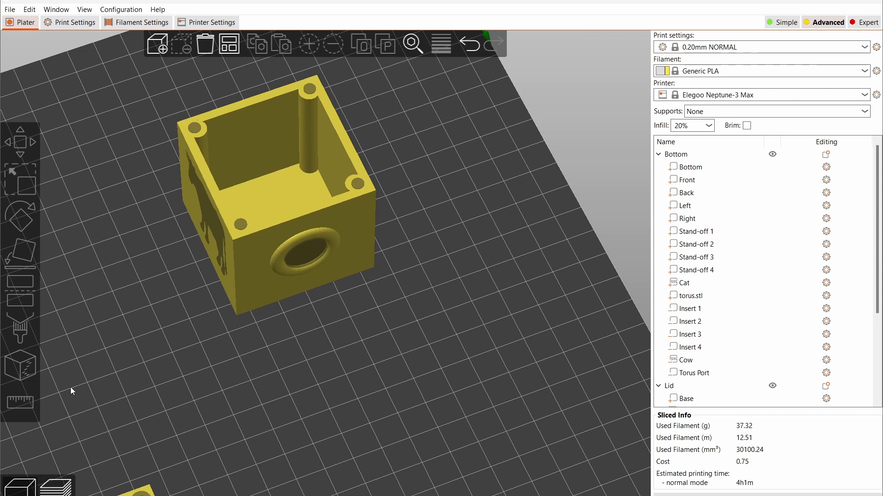
Save the project and load U-Shape.obj from the Desktop into the Bottom object as a negative volume.
click(10, 9)
click(25, 62)
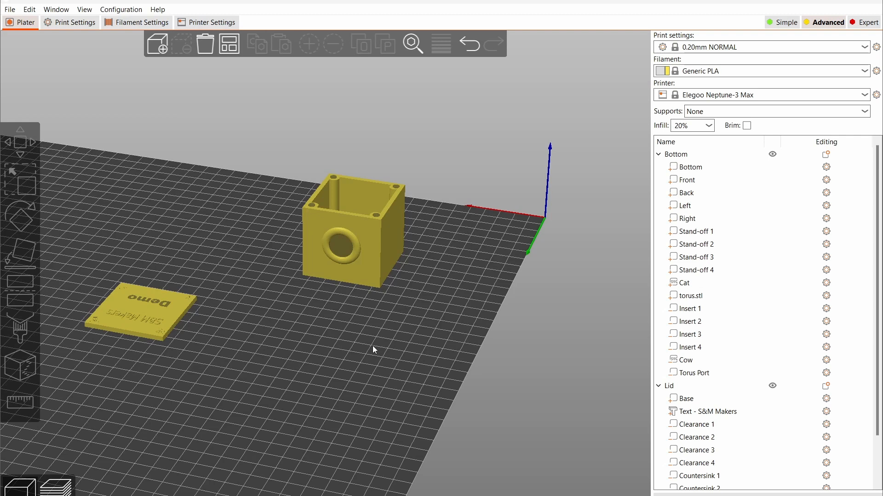
drag(373, 346, 344, 338)
right_click(401, 262)
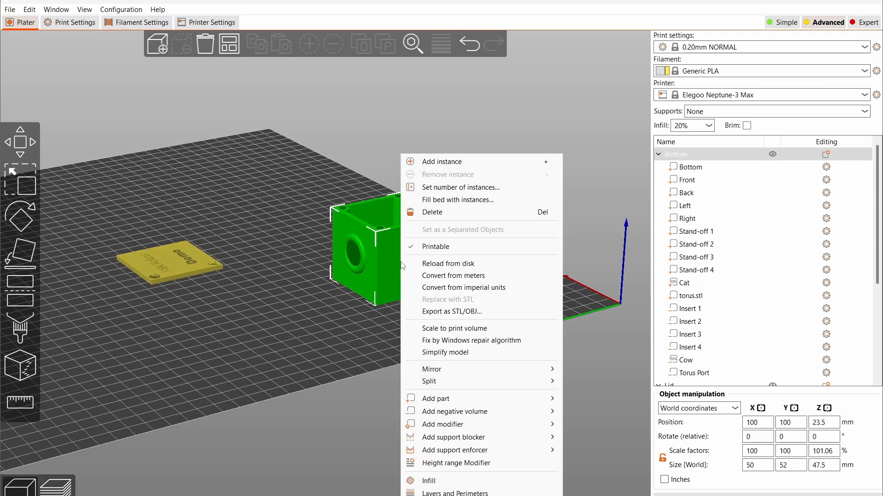
mouse_move(471, 414)
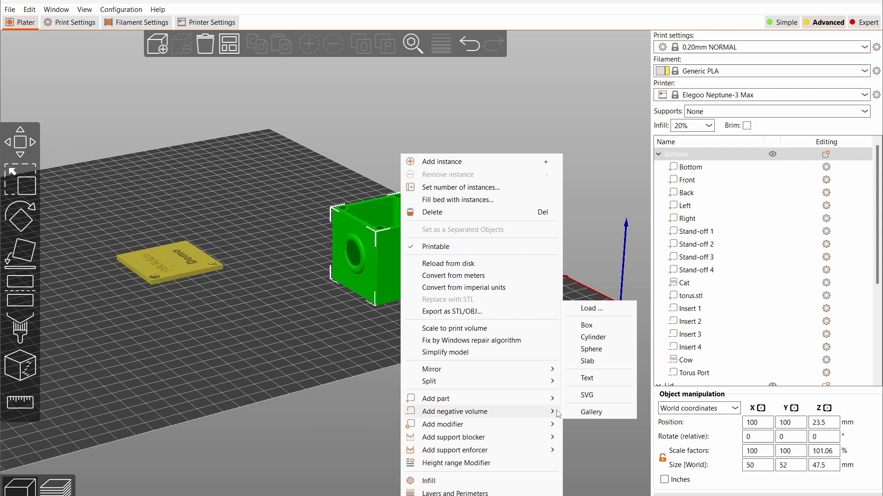
click(589, 308)
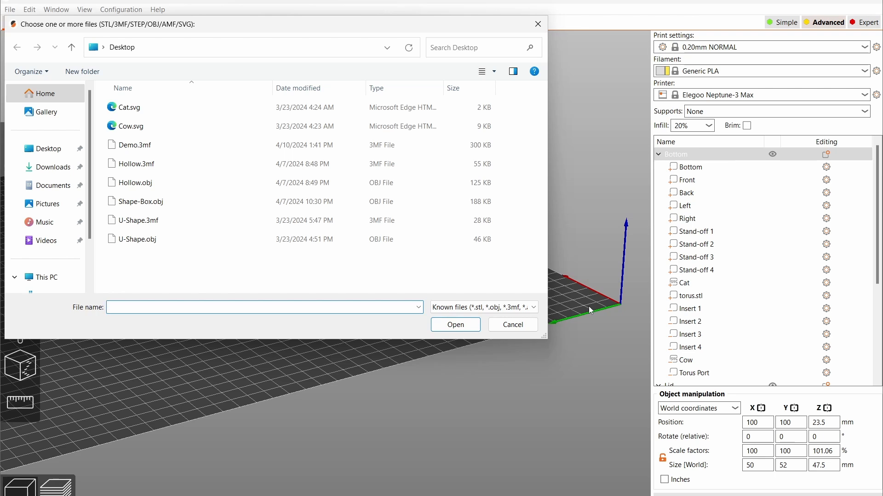
click(139, 240)
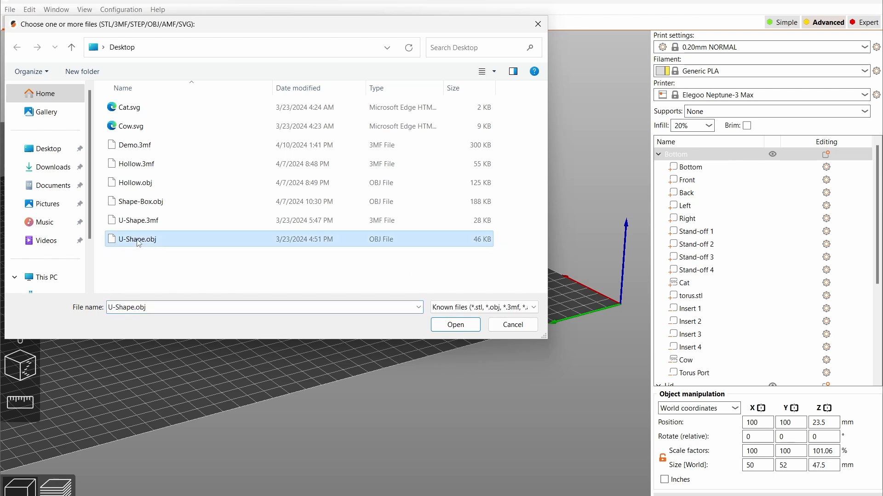
click(137, 224)
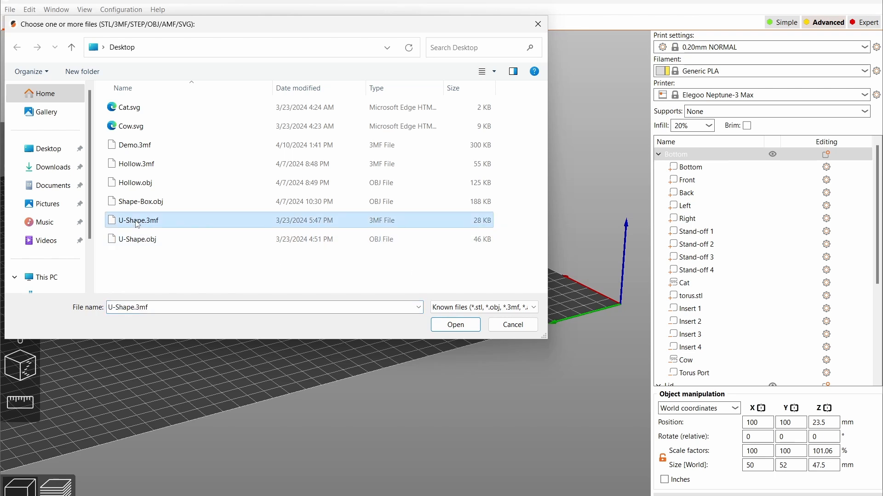
double_click(135, 239)
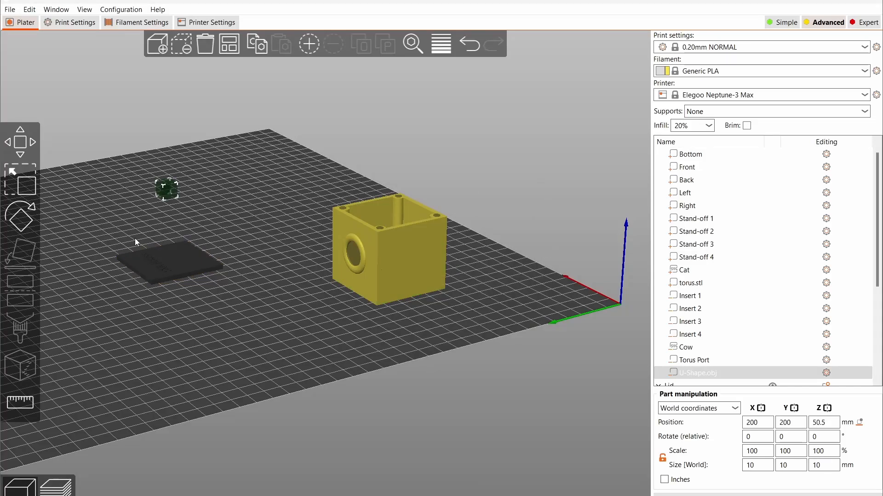
Rotate the U-Shape negative volume 90° about Z and -90° about Y.
click(823, 437)
text(90)
key(Return)
double_click(786, 437)
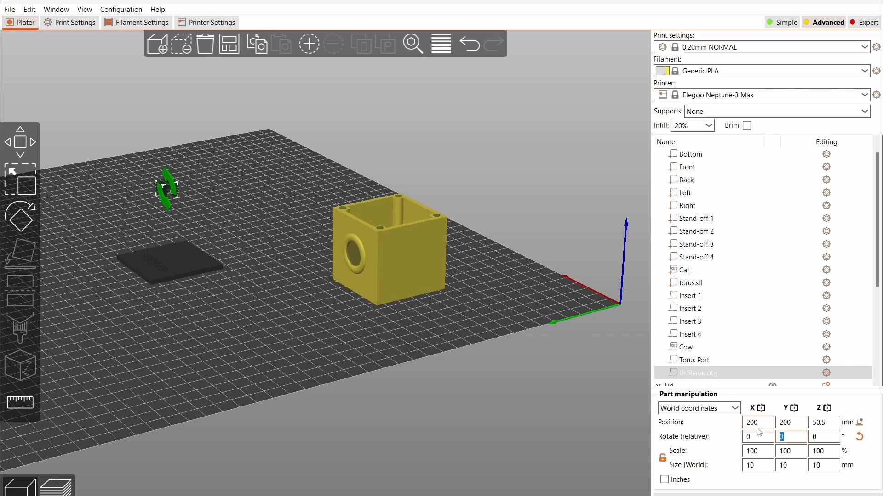
text(-90)
key(Return)
Position the U-Shape negative volume in the box wall at X 77.5, Y 100 and Z 25 mm.
drag(761, 423, 686, 422)
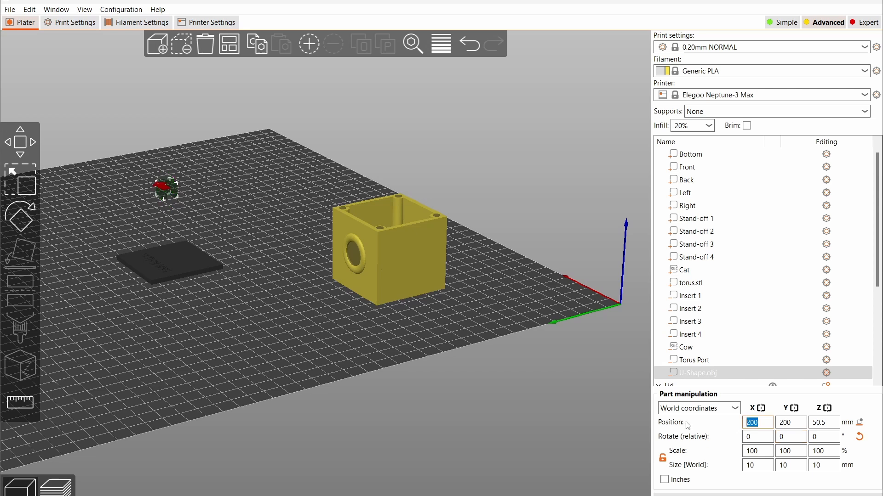
text(77.5)
key(Tab)
text(100)
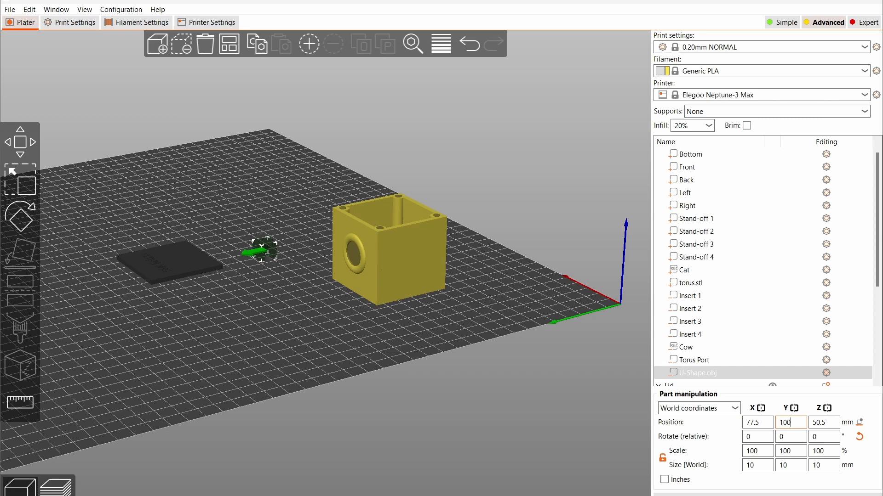
key(Tab)
text(25)
key(Tab)
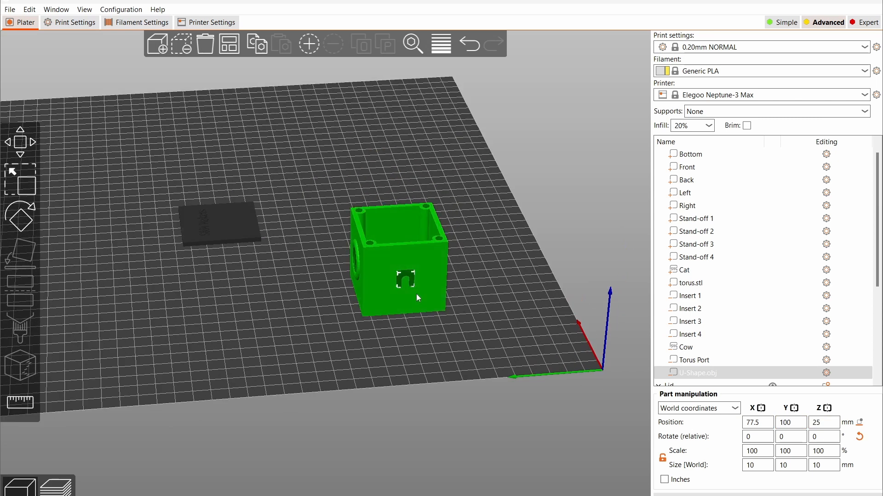
scroll(415, 294, up, 5)
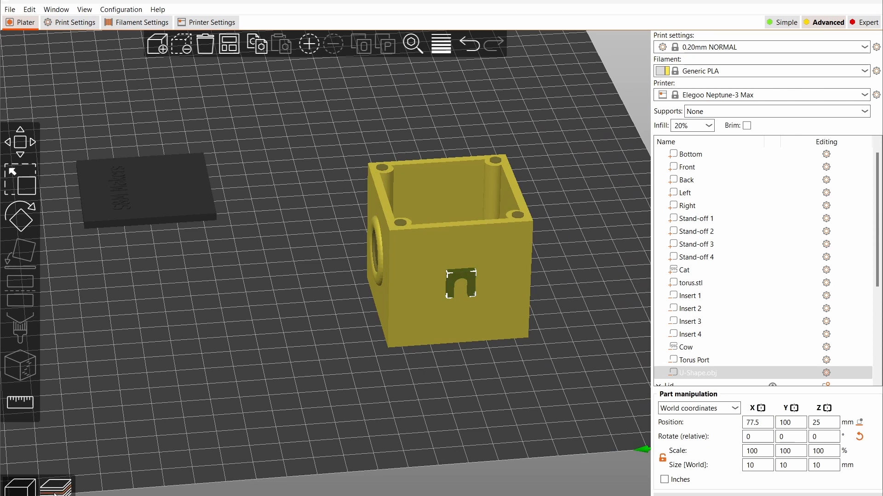
Slice the model to examine the U-shaped cut in the layer preview, and save the project from the 3D editor view.
click(55, 491)
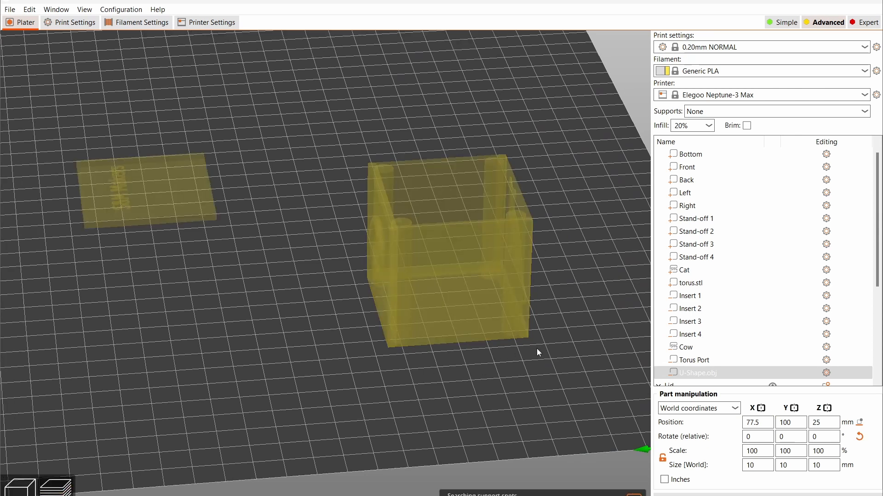
drag(536, 354, 468, 313)
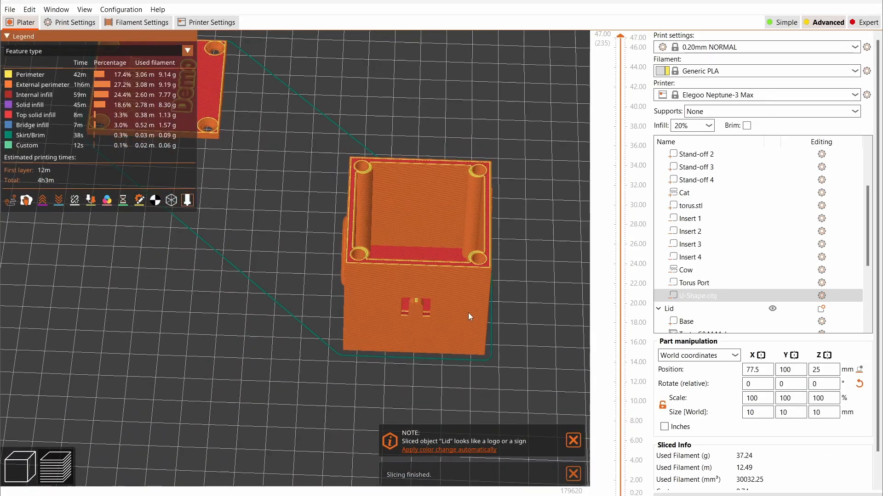
scroll(468, 313, up, 8)
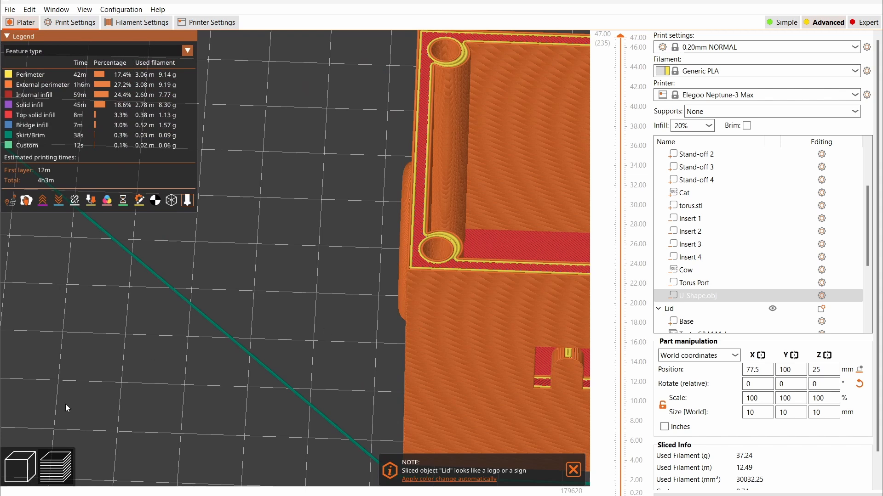
click(35, 470)
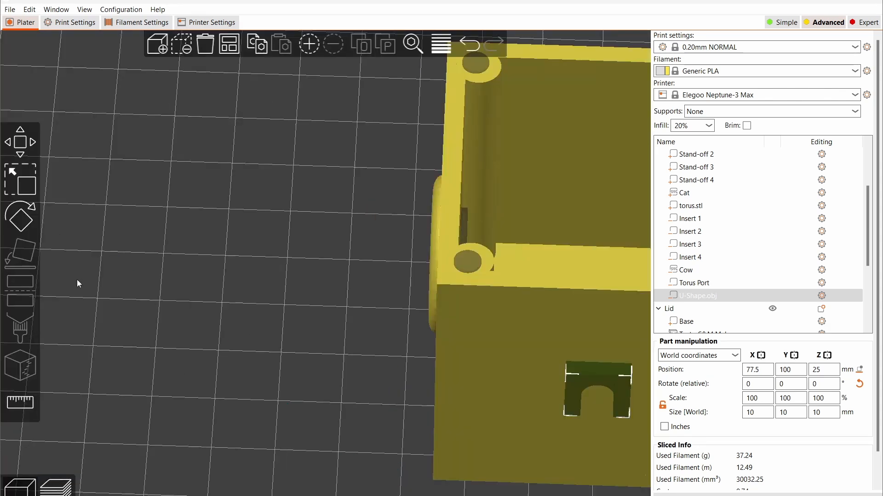
click(9, 10)
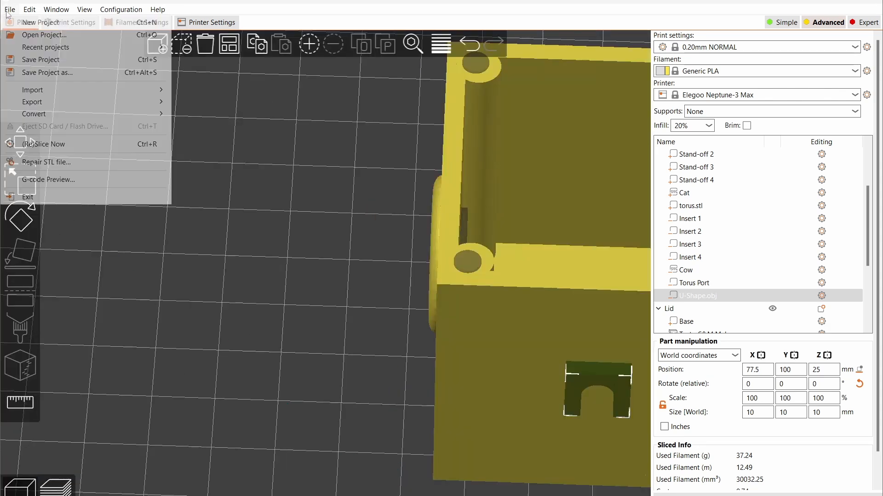
click(34, 61)
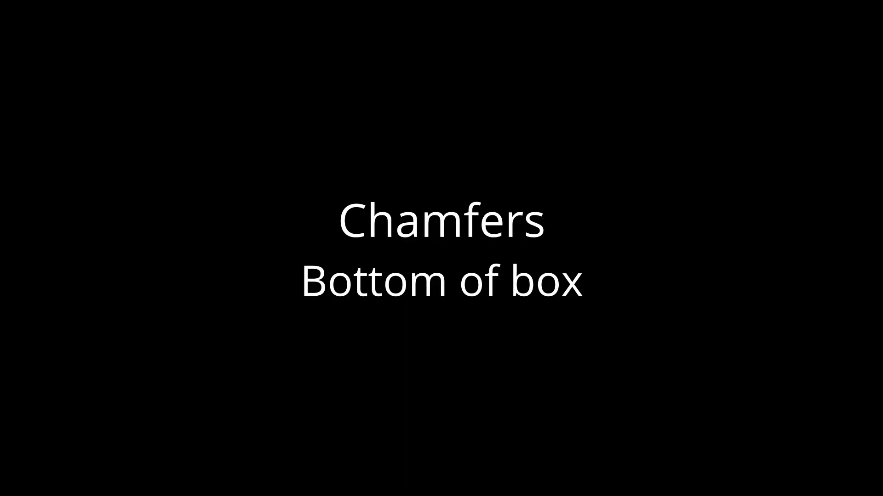
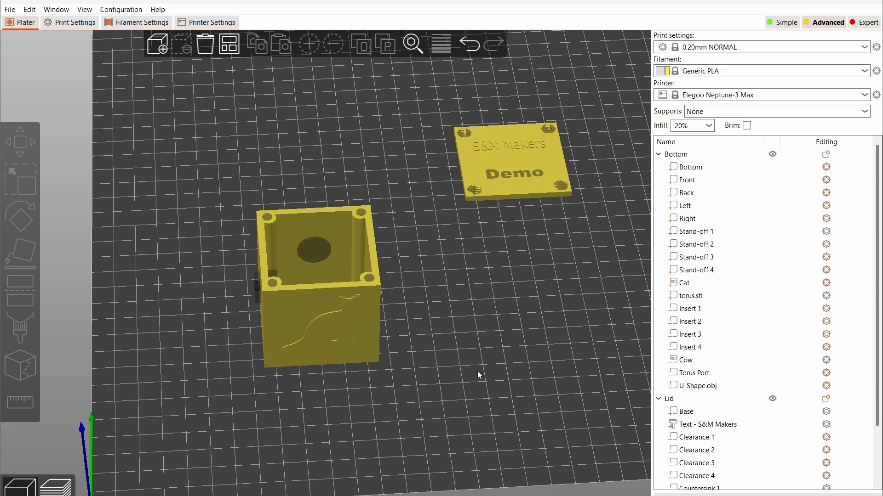
Add a box negative volume to the Bottom object and rename it Corner 1.
click(340, 305)
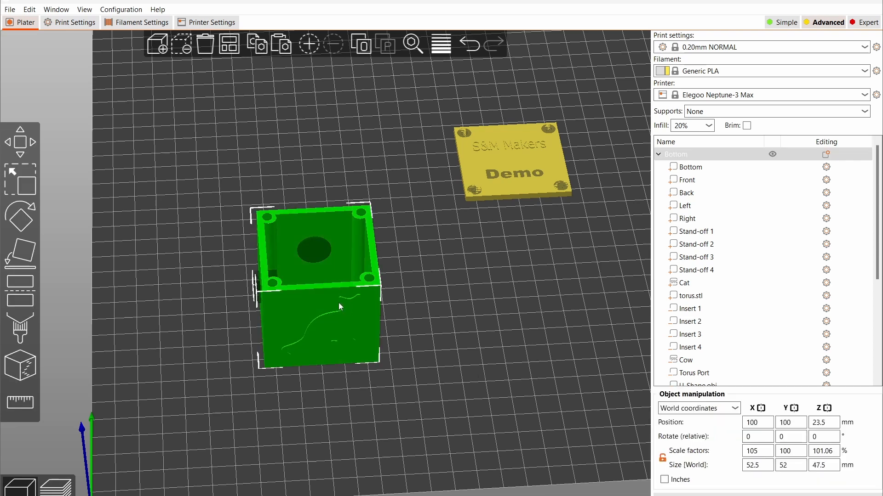
right_click(340, 306)
mouse_move(408, 413)
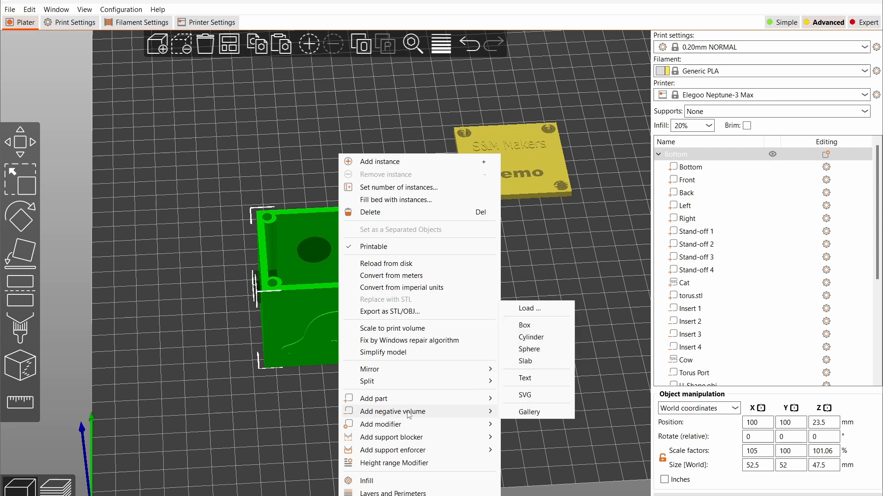
click(525, 325)
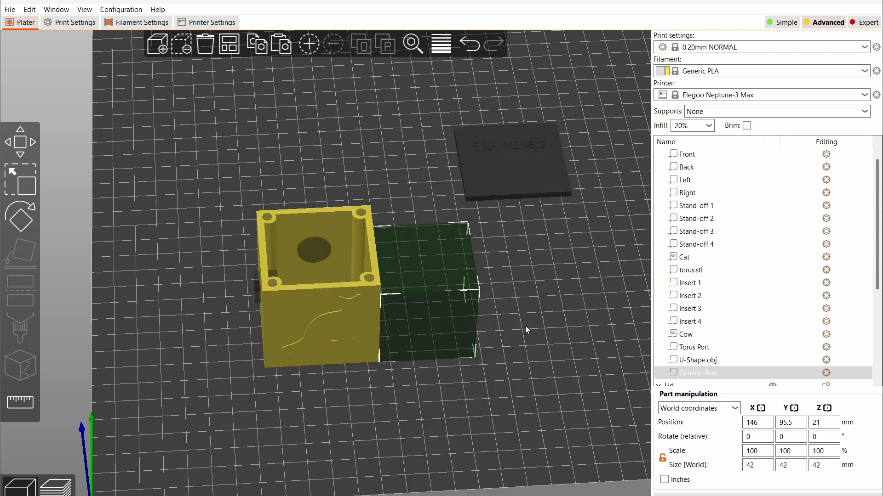
click(715, 378)
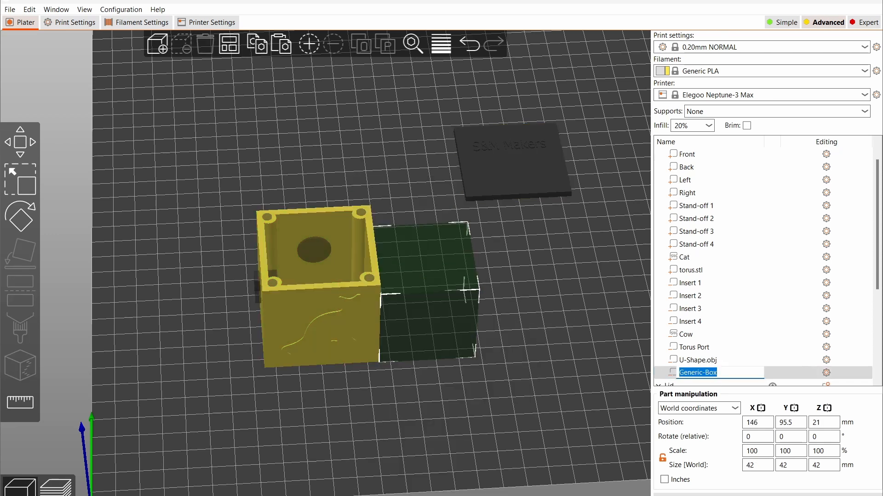
text(Corner 1)
key(Return)
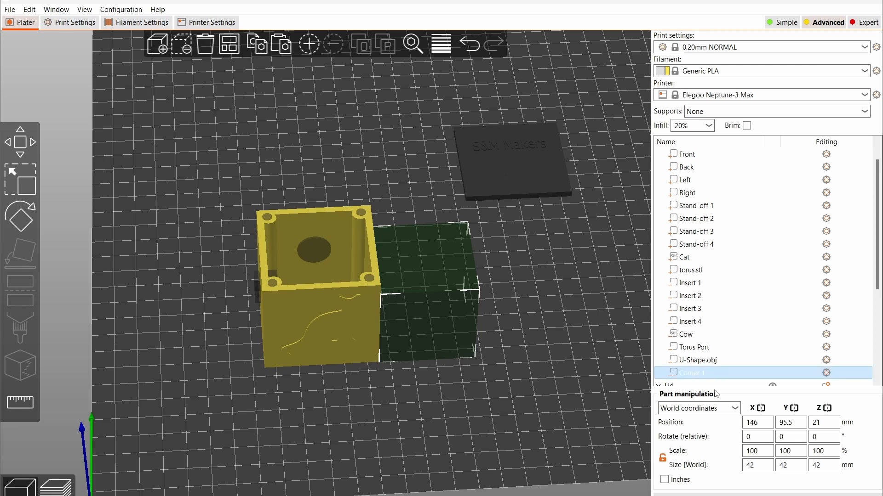
Set the Corner 1 box size to 4 mm in X, 4 mm in Y and 47 mm in Z, and rotate it 45° about Z.
click(759, 465)
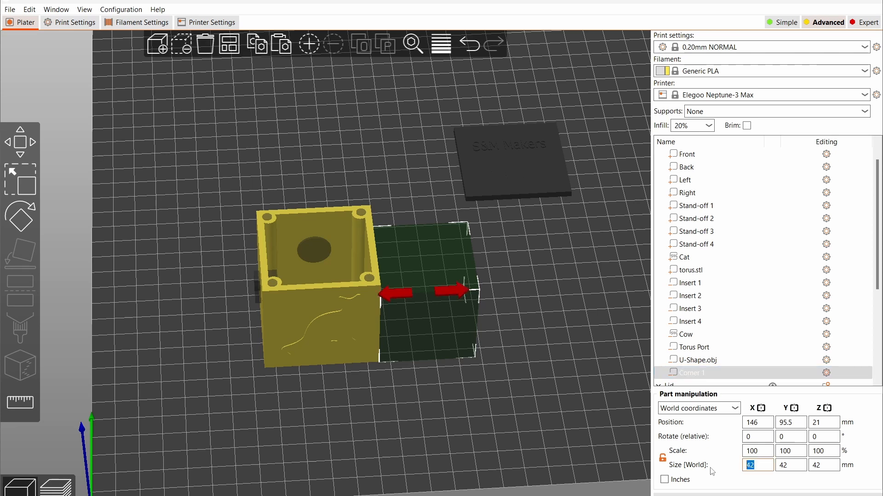
text(4)
key(Tab)
text(4)
key(Tab)
text(47)
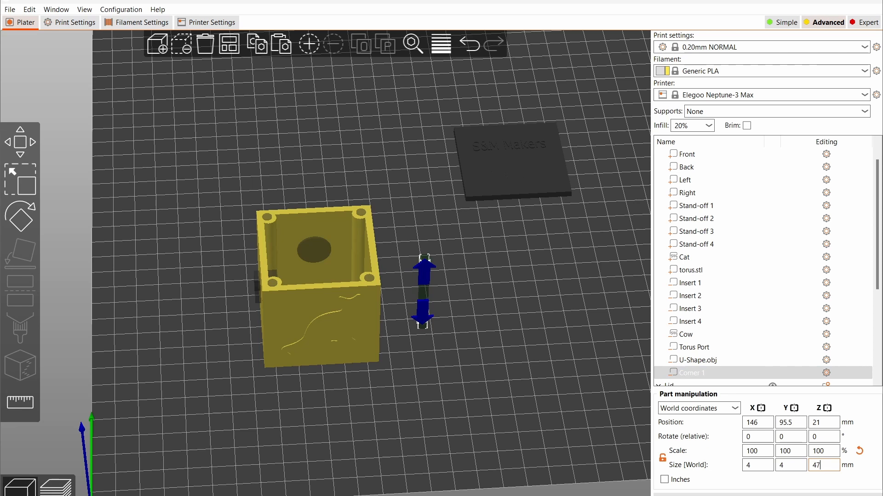
key(Tab)
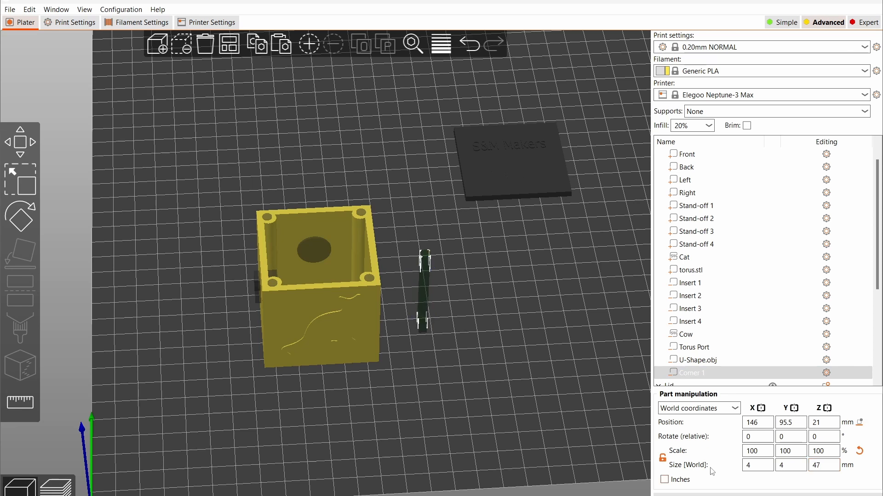
click(825, 436)
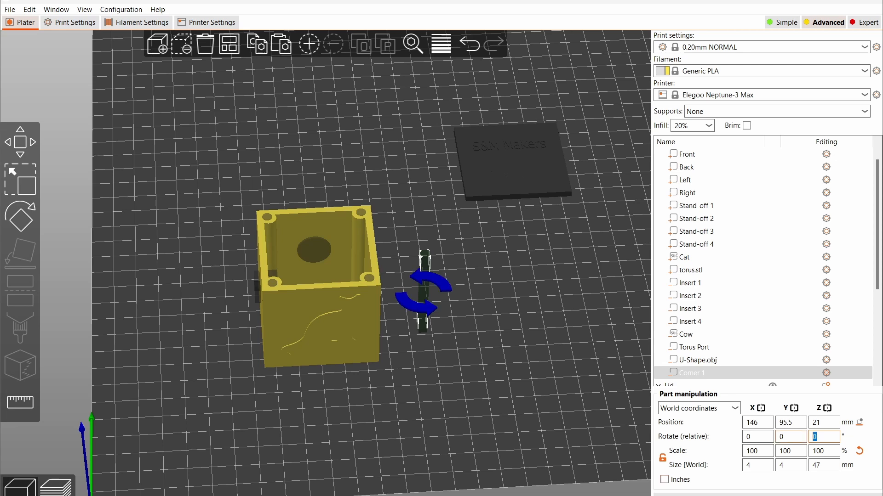
text(45)
key(Return)
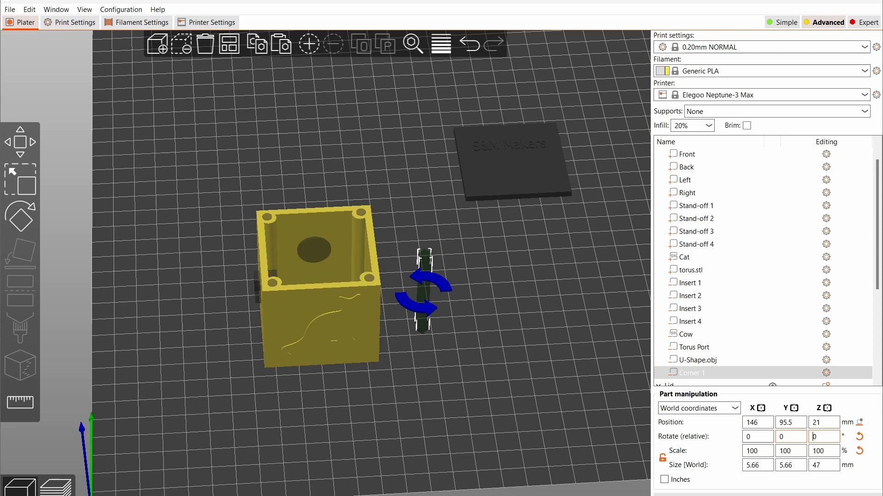
Position Corner 1 on the vertical box edge at X 75, Y 75 and Z 23.5 mm.
double_click(752, 423)
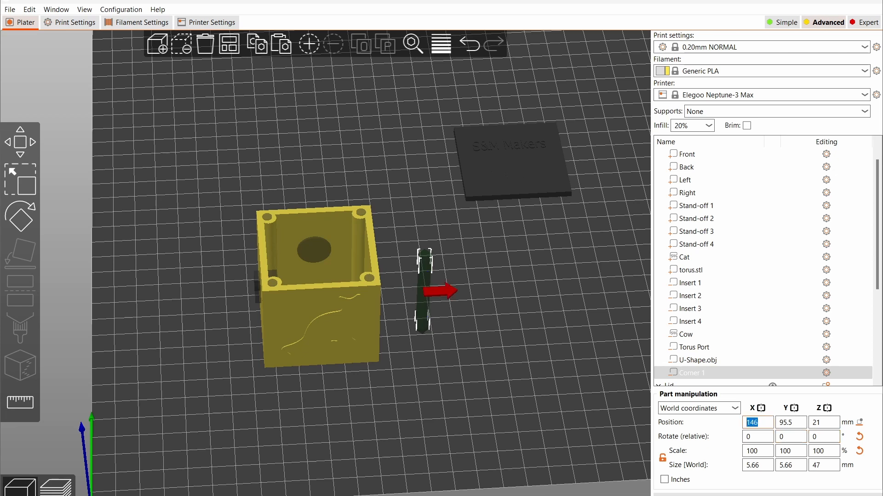
text(75)
key(Tab)
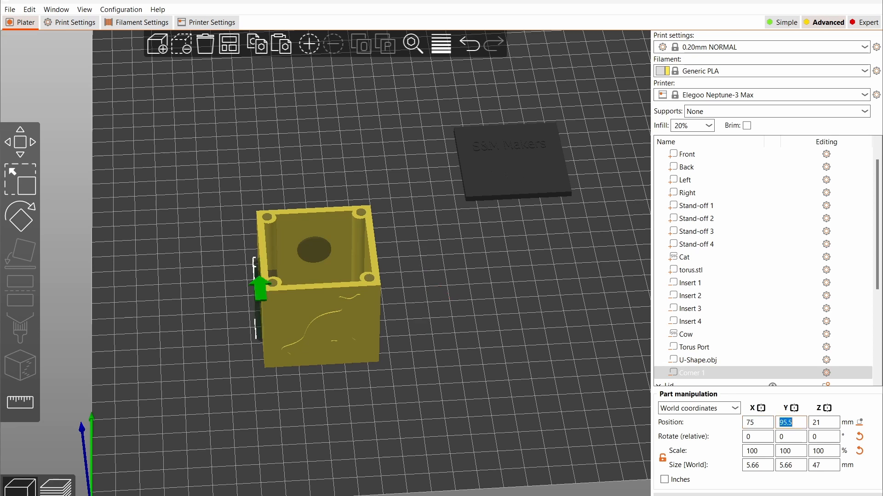
text(75)
key(Tab)
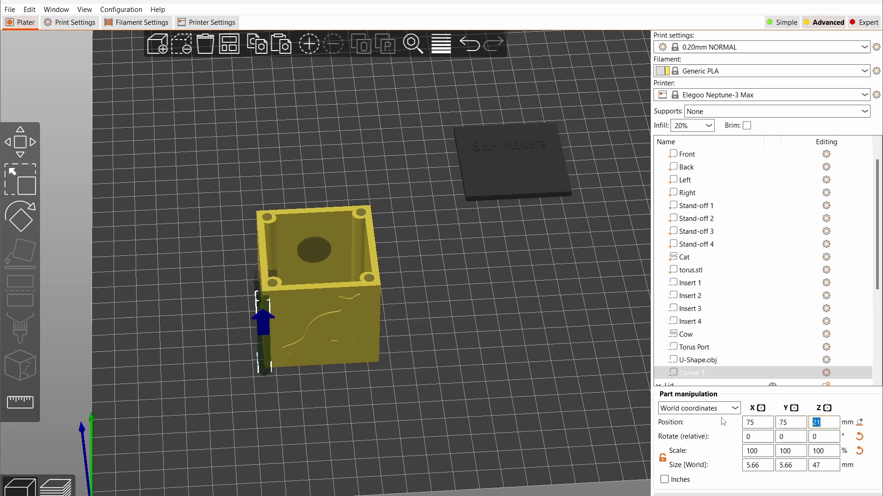
text(23.5)
key(Return)
Copy the Corner 1 negative volume and paste duplicates of it into the Bottom object for the other box corners.
scroll(732, 327, down, 1)
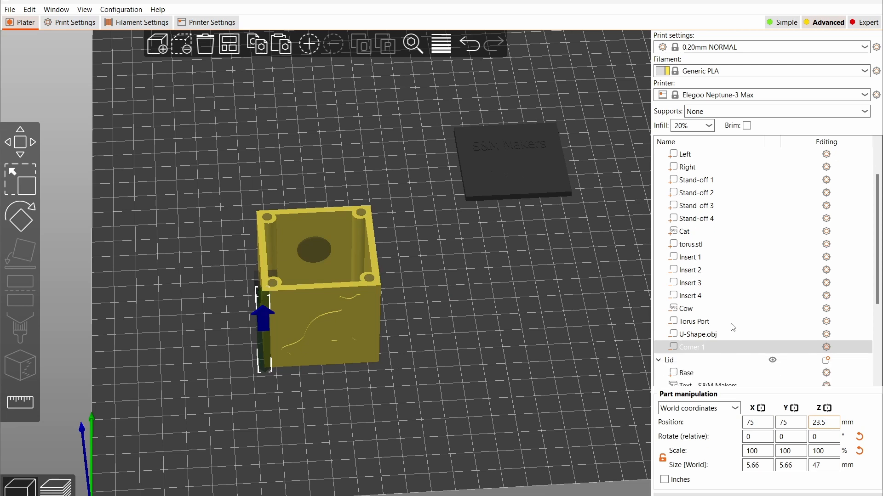
click(695, 337)
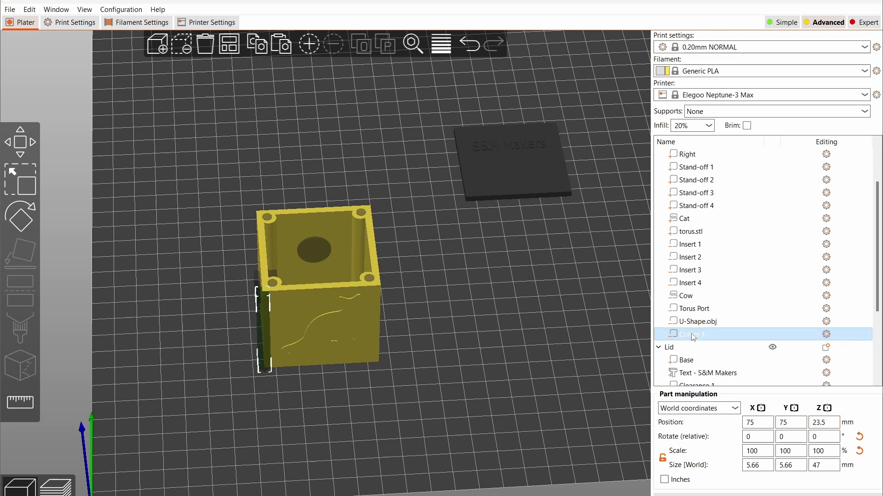
key(ctrl+v)
key(ctrl+v)
key(ctrl+v)
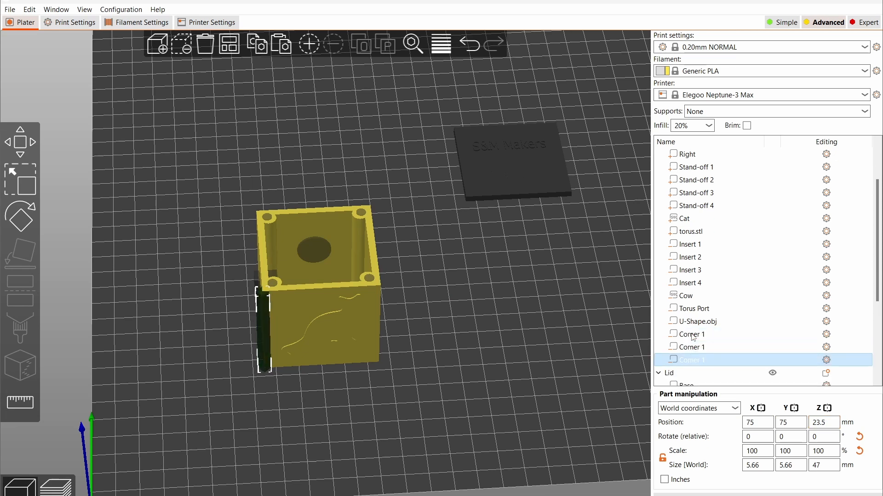
Rename the three duplicated Corner 1 volumes in the Bottom object as Corner 2, Corner 3 and Corner 4.
scroll(694, 338, down, 2)
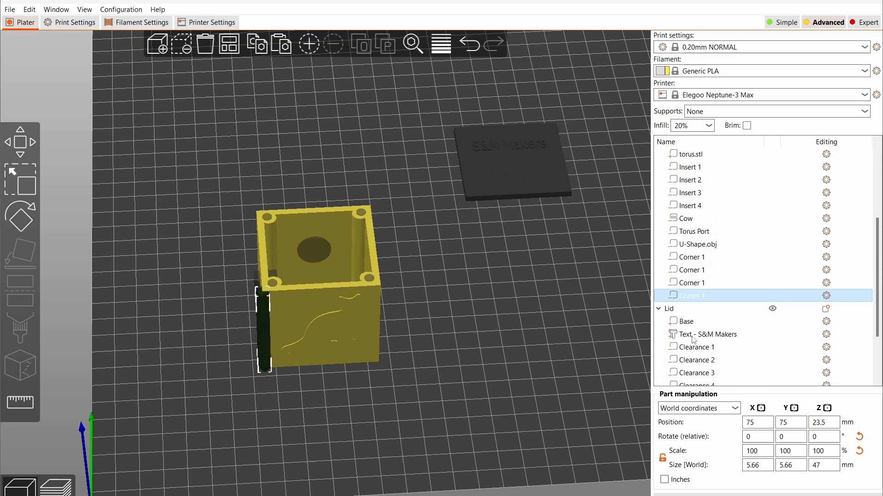
double_click(697, 271)
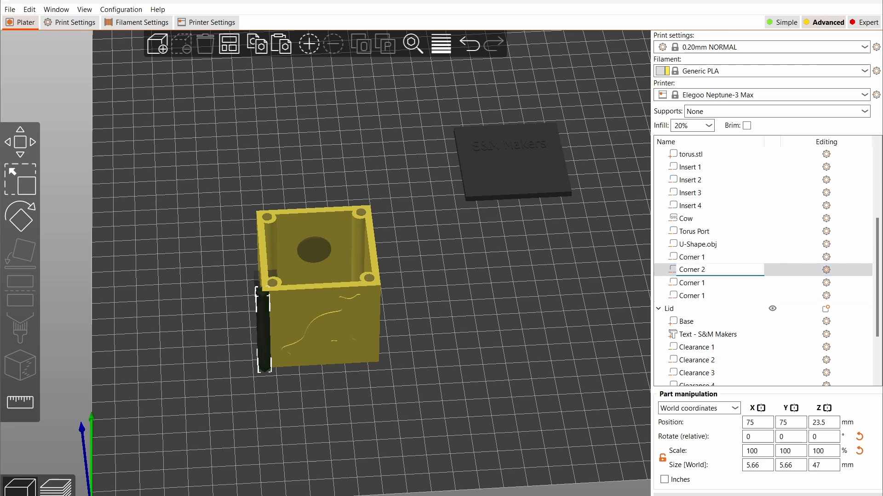
double_click(698, 284)
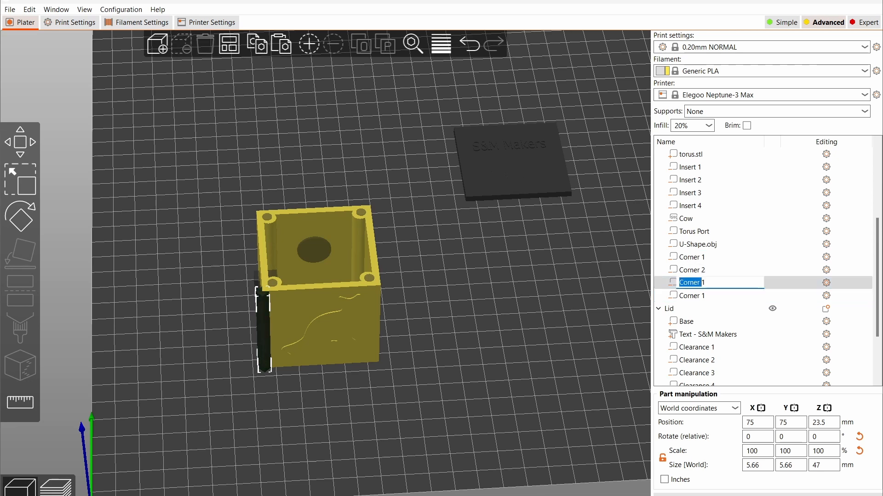
key(End)
double_click(688, 298)
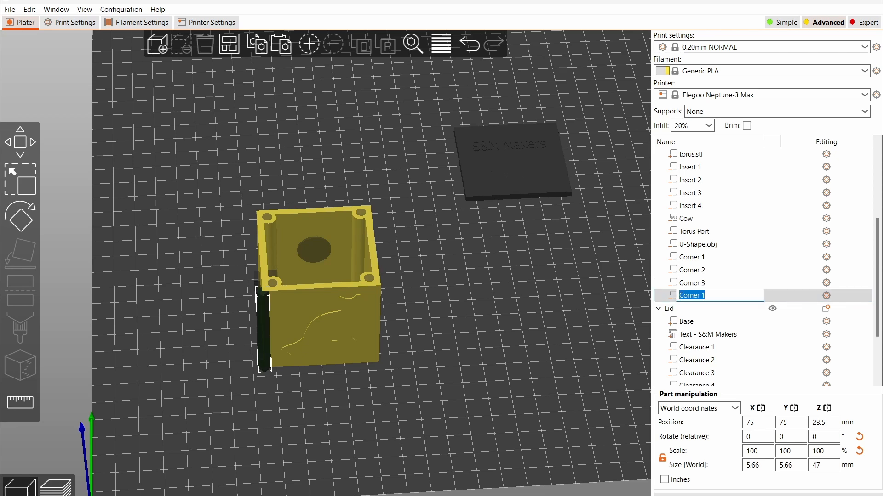
key(End)
Move the Bottom's Corner 2 along Y to the opposite box edge and set Corner 3's X position to 125 mm.
click(694, 275)
click(792, 420)
key(BackSpace)
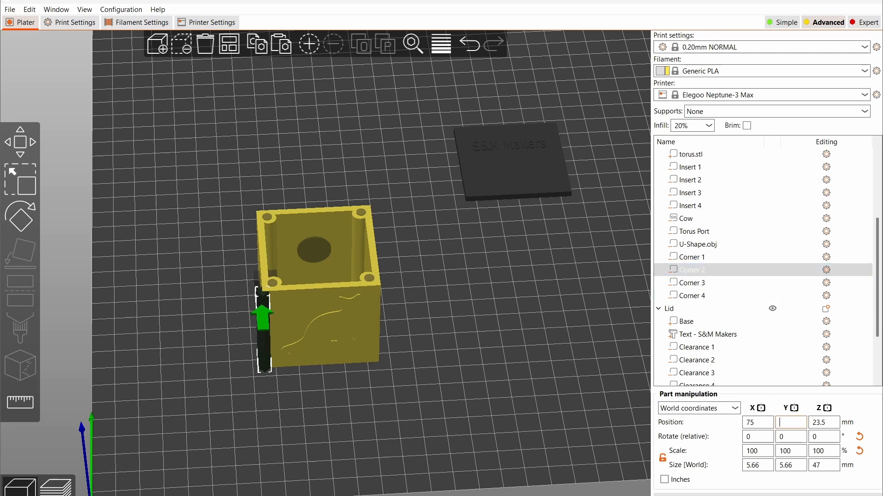
click(697, 288)
click(756, 423)
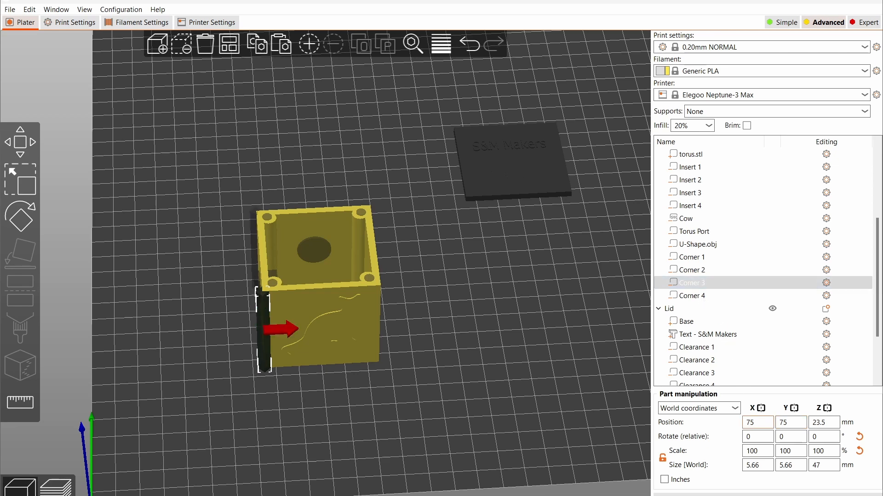
drag(756, 423, 728, 424)
text(125)
Position the Bottom's Corner 4 at X 125 mm and Y 125 mm, and clear the selection.
click(690, 296)
drag(757, 422, 709, 420)
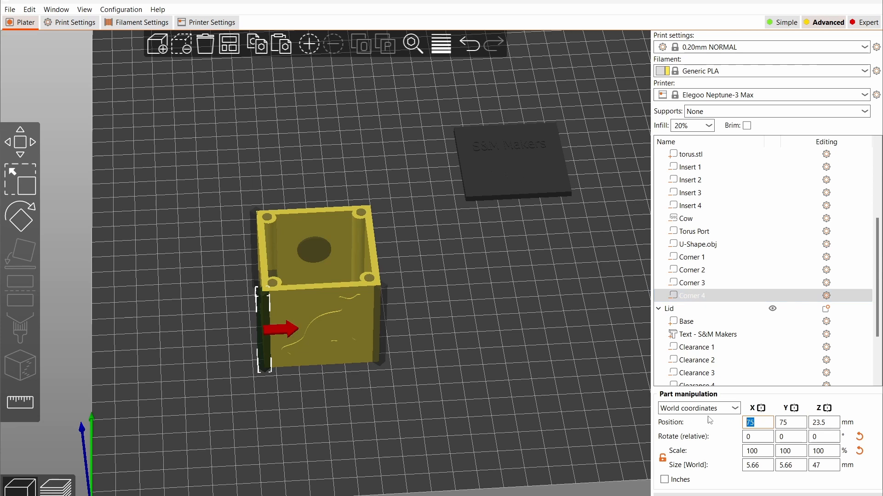
text(12)
key(Tab)
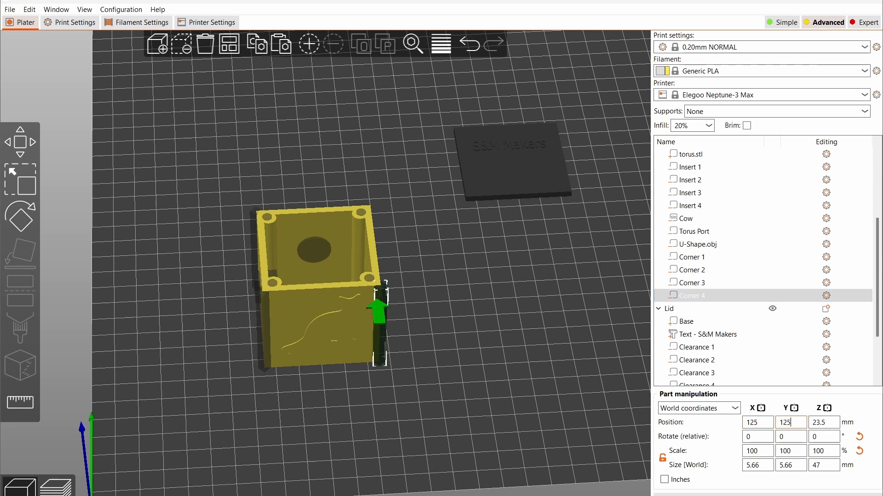
text(125)
key(Tab)
click(565, 390)
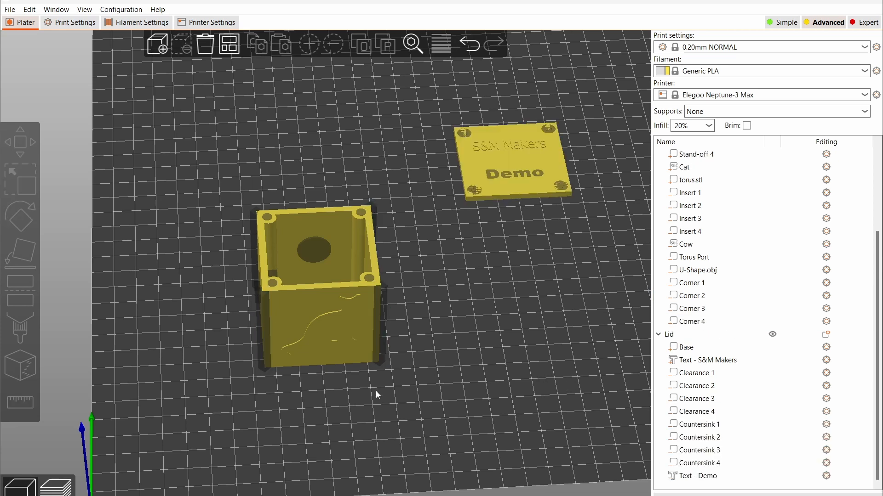
Slice the plate and examine the box's cut corners and the lid in the layer preview.
key(Tab)
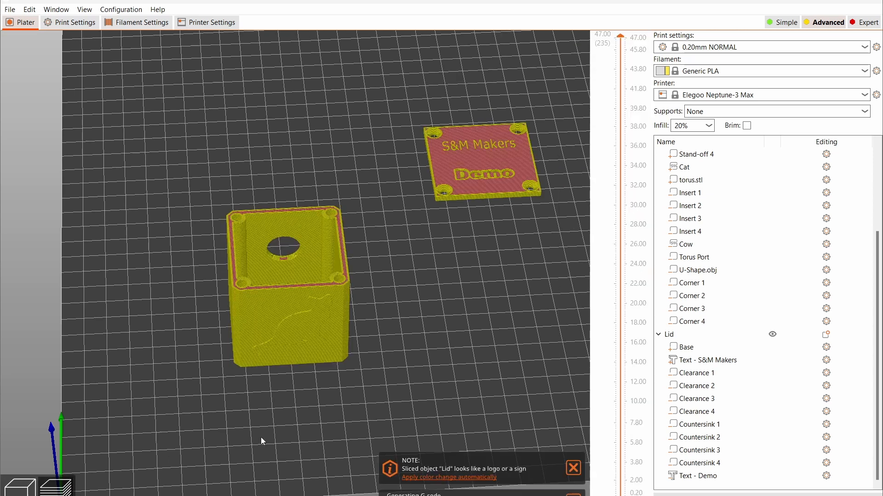
scroll(421, 351, up, 5)
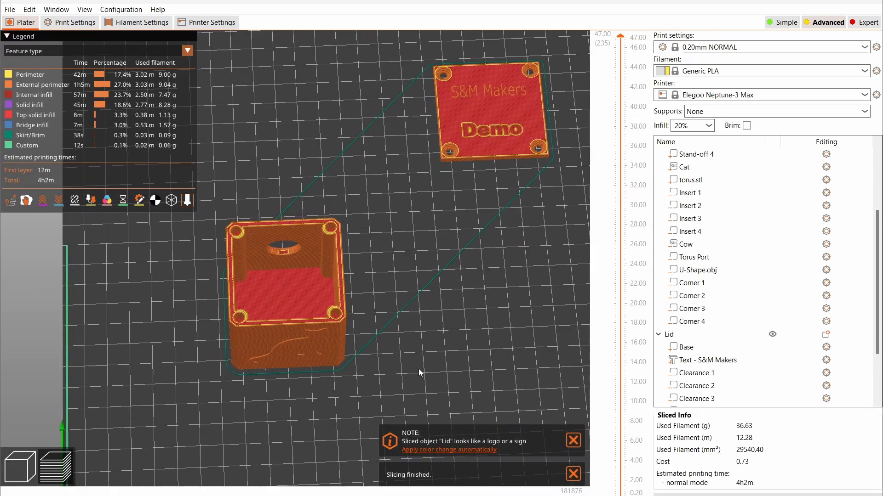
key(1)
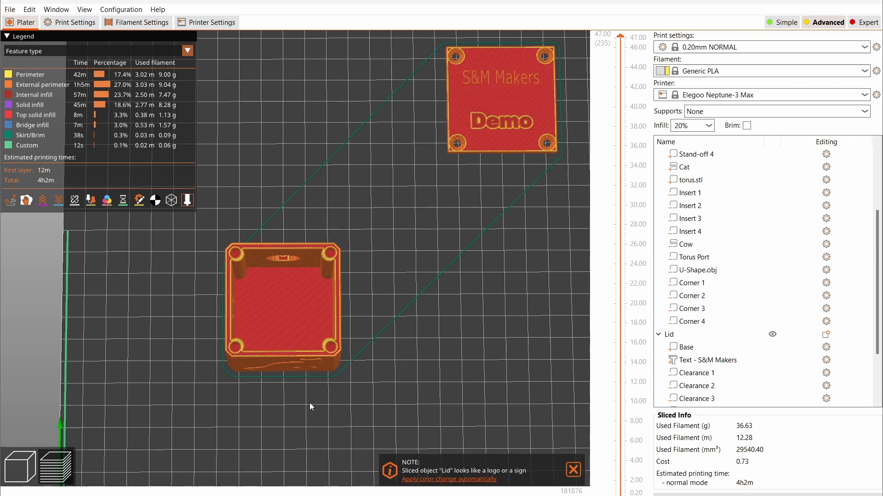
drag(310, 397, 310, 393)
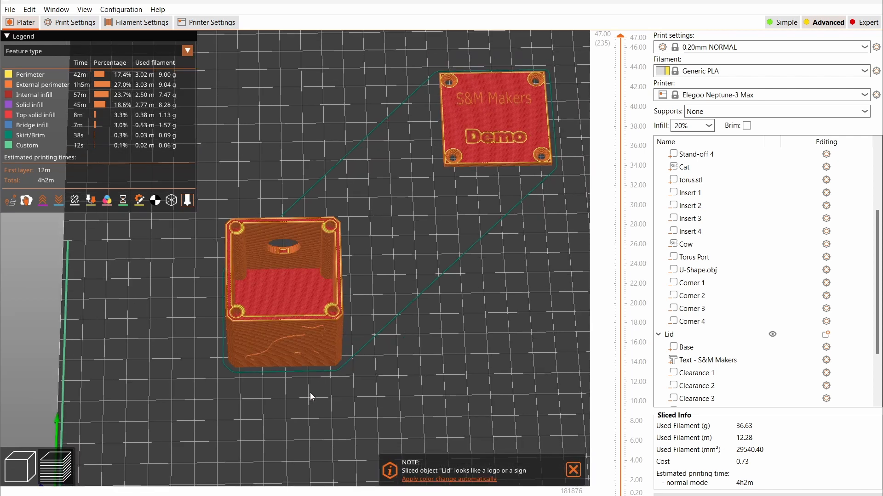
Return to the 3D editor view and save the project.
click(22, 464)
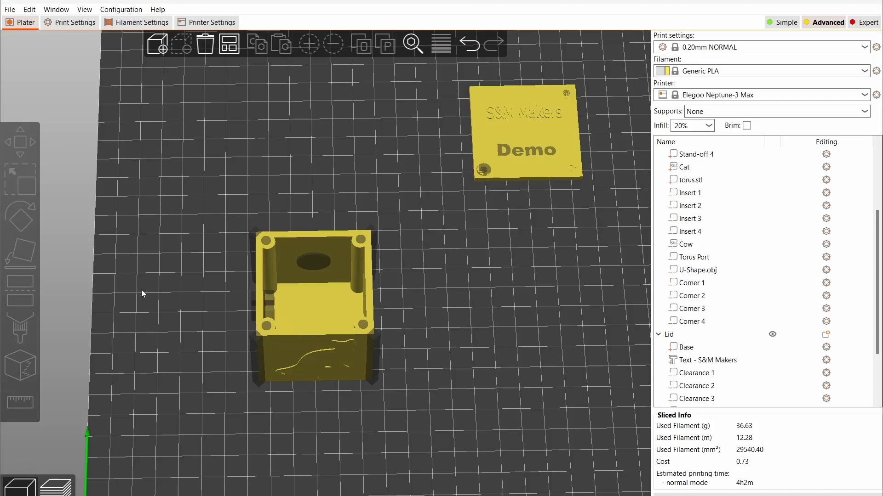
click(9, 10)
click(30, 59)
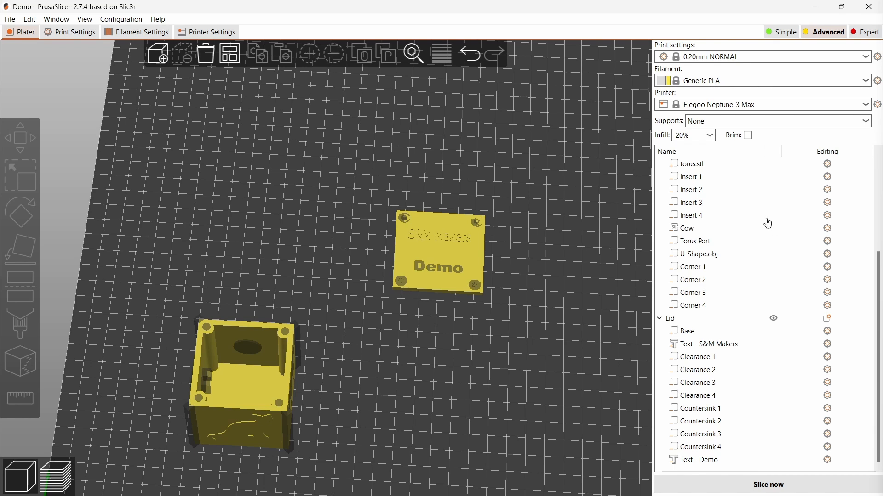
Add a box negative volume to the Lid object and rename it Corner 1.
right_click(433, 263)
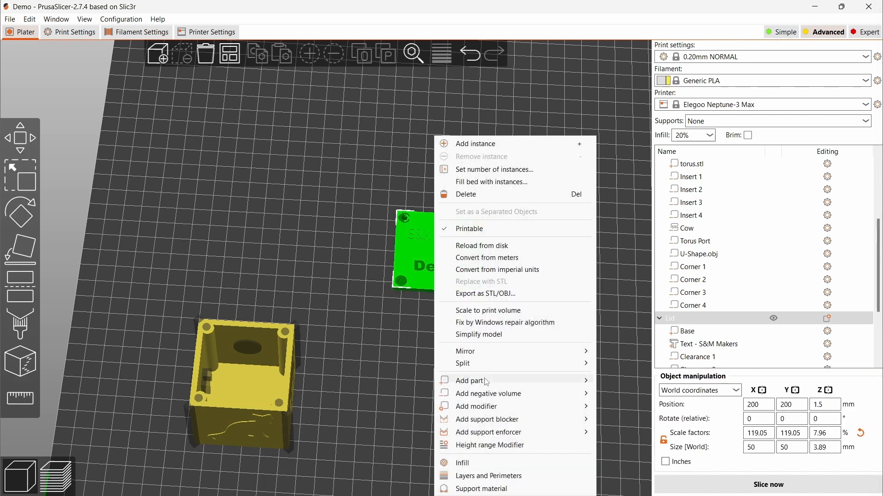
mouse_move(491, 394)
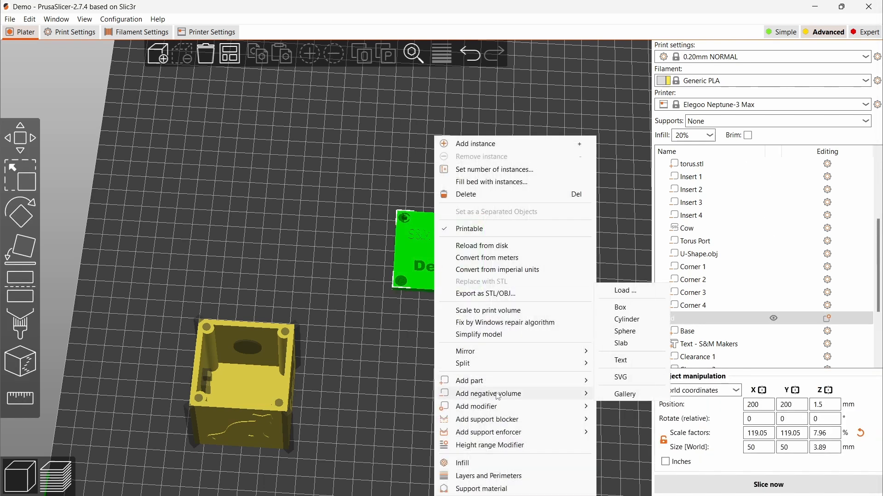
click(634, 310)
double_click(715, 356)
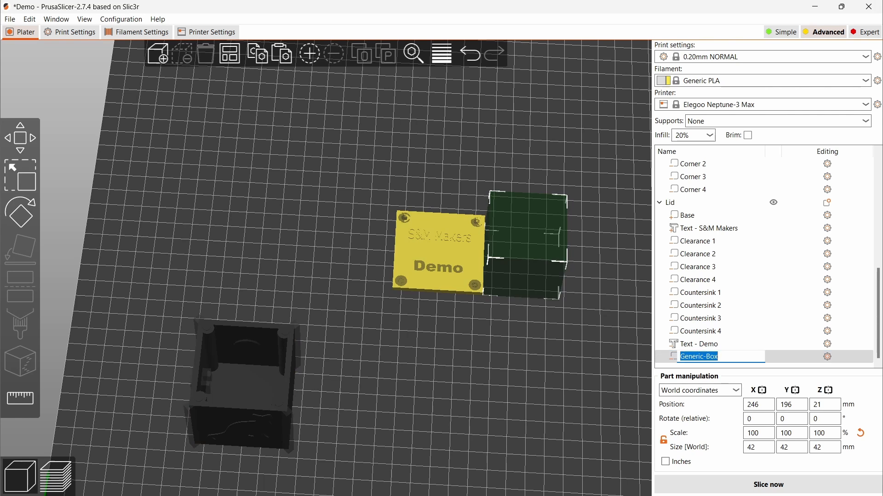
text(Corner 1)
key(Return)
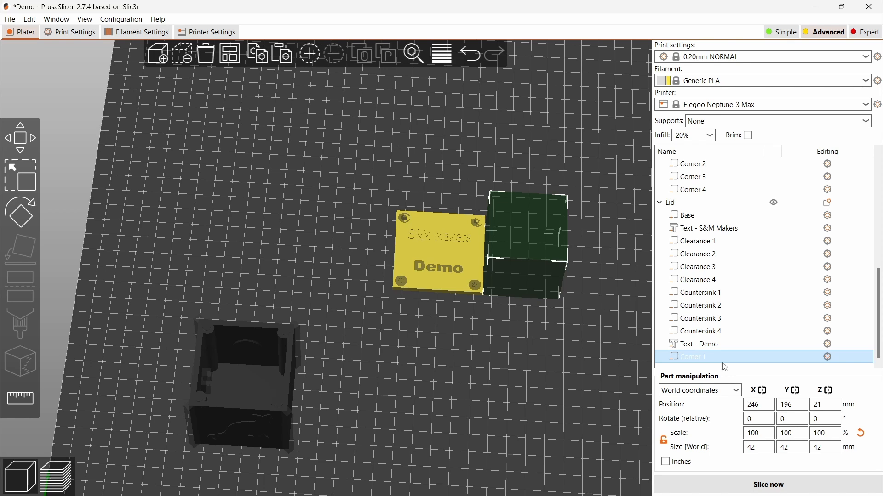
Set the Lid's Corner 1 size to 4 mm in X, 4 mm in Y and 3 mm in Z, and rotate it 45° about Z.
double_click(758, 447)
text(4)
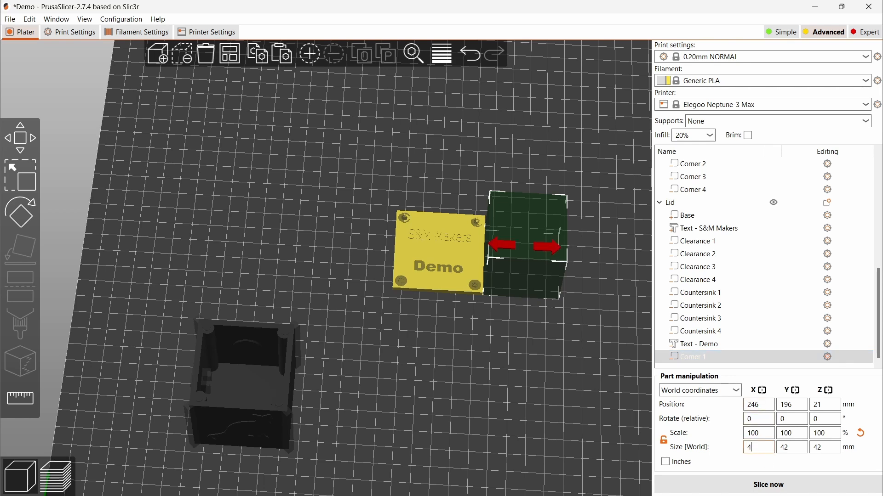
key(Tab)
text(4)
key(Tab)
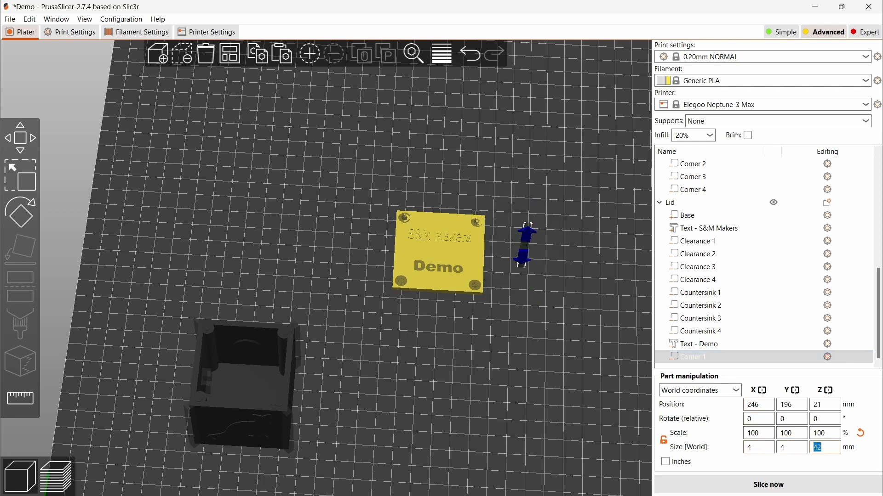
text(3)
key(Tab)
drag(823, 418, 801, 419)
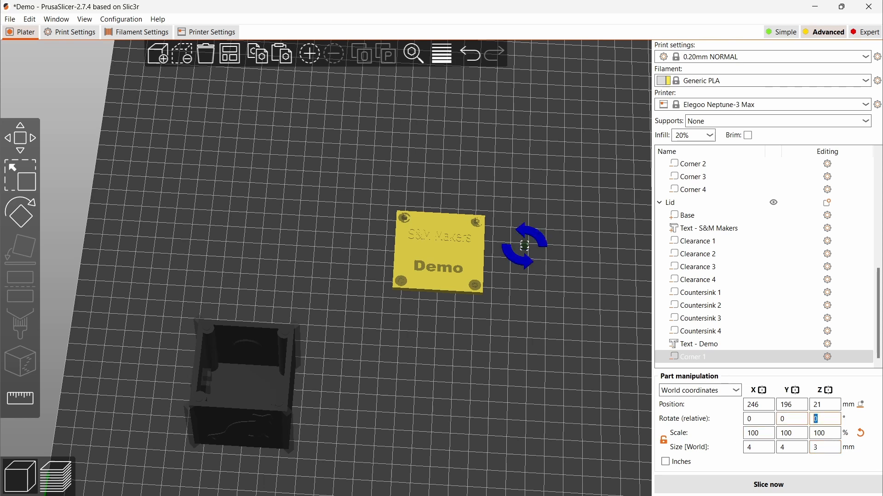
text(45)
key(Return)
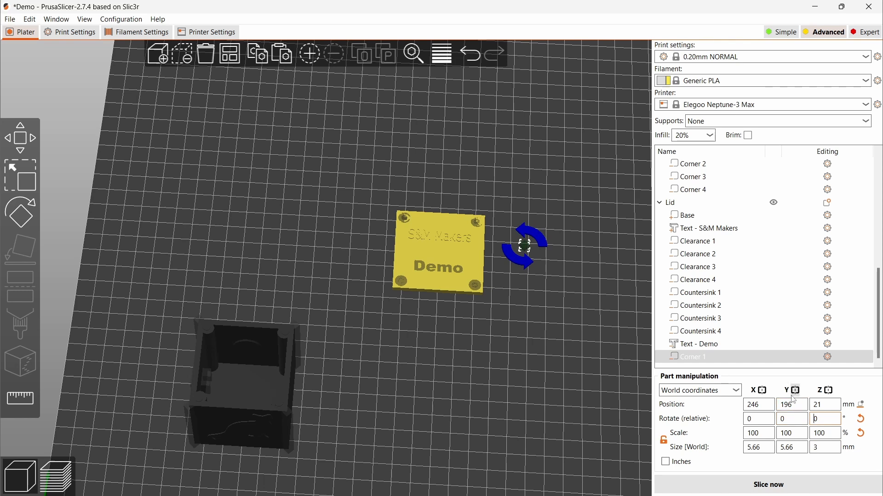
Position the Lid's Corner 1 at X 175, Y 175 and Z 1.5 mm.
drag(761, 405, 715, 405)
text(175)
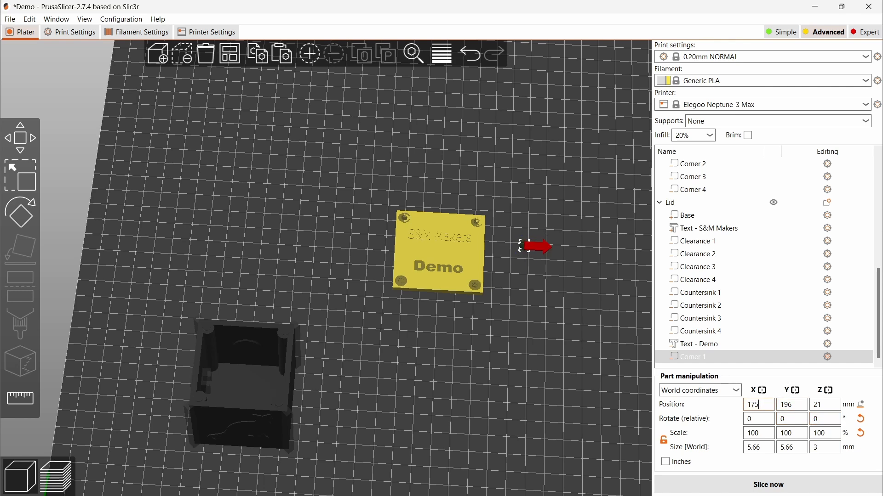
key(Tab)
text(175)
key(Tab)
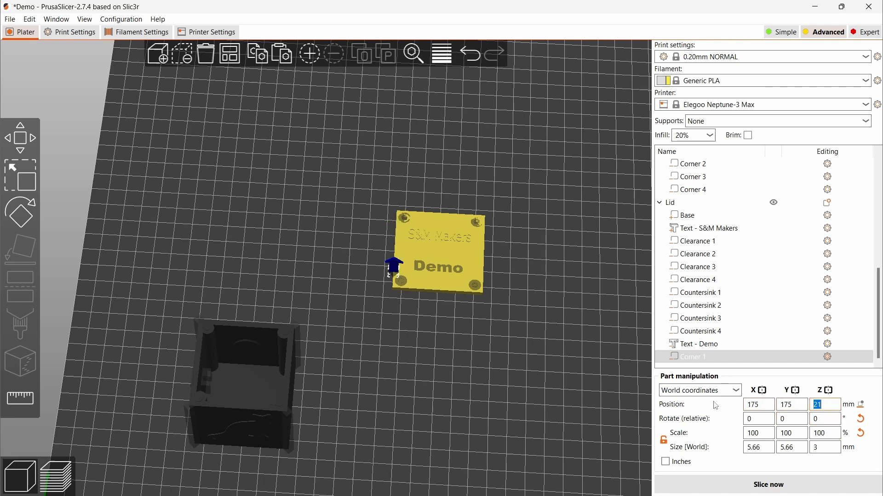
text(1.5)
key(Return)
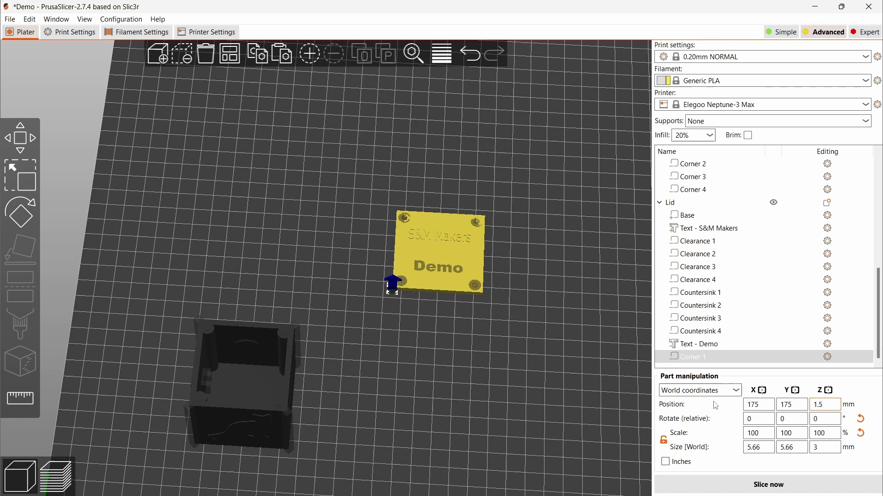
Copy the Lid's Corner 1 negative volume and paste three duplicates of it into the Lid object.
click(703, 358)
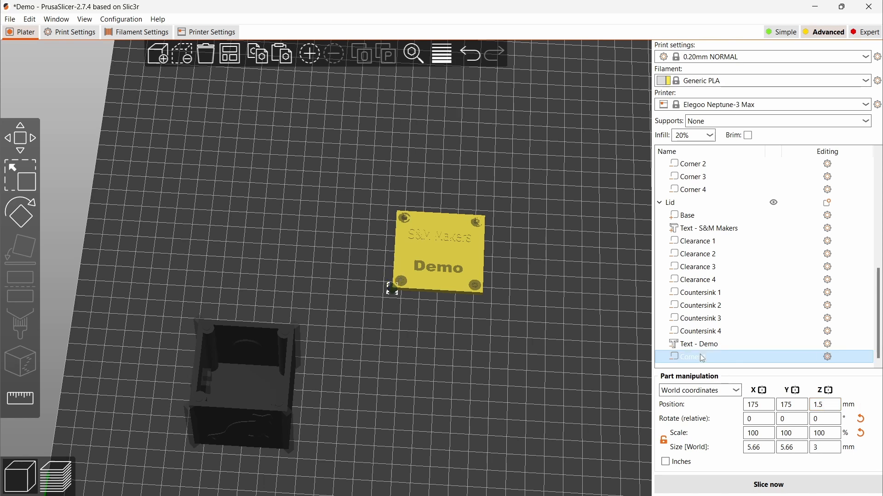
key(ctrl+v)
key(ctrl+v)
key(ctrl+v)
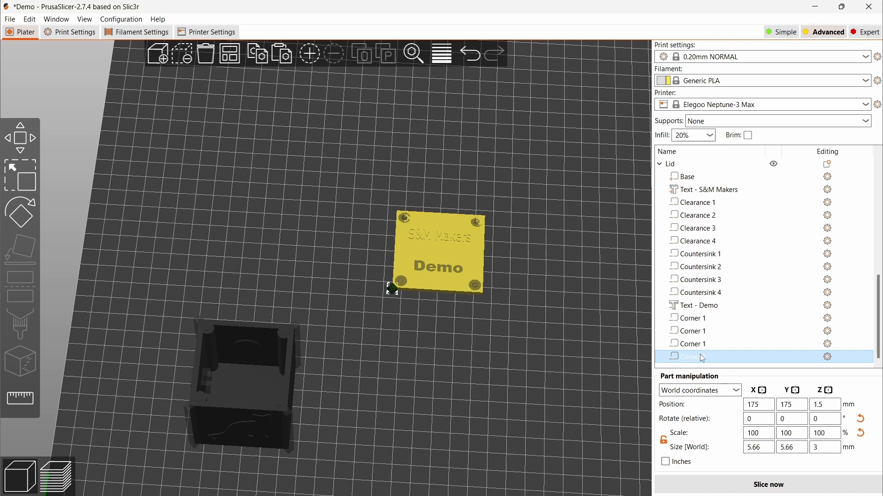
Rename the Lid's three duplicated corner volumes as Corner 2, Corner 3 and Corner 4.
click(700, 336)
click(700, 336)
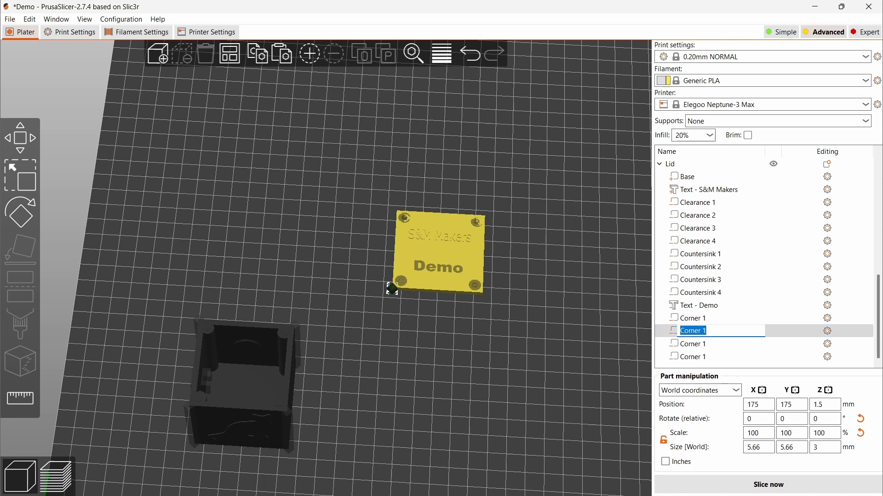
key(Right)
key(BackSpace)
text(2)
double_click(700, 346)
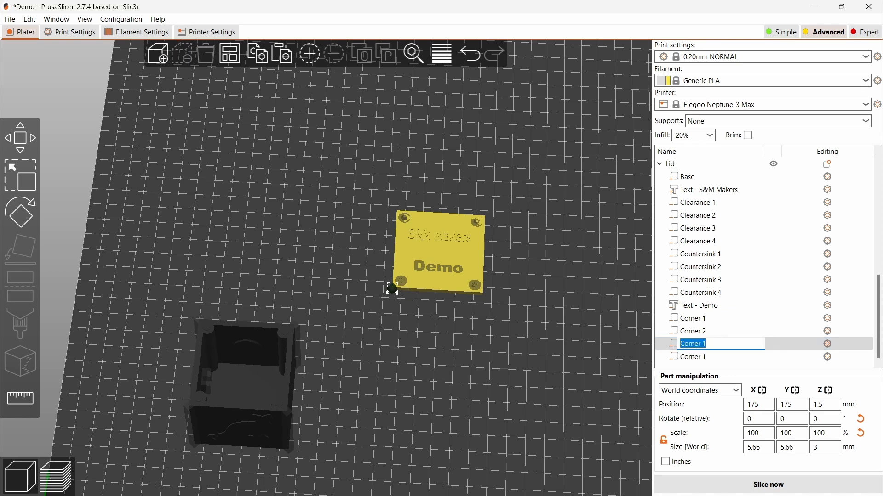
key(Right)
key(BackSpace)
text(3)
double_click(695, 357)
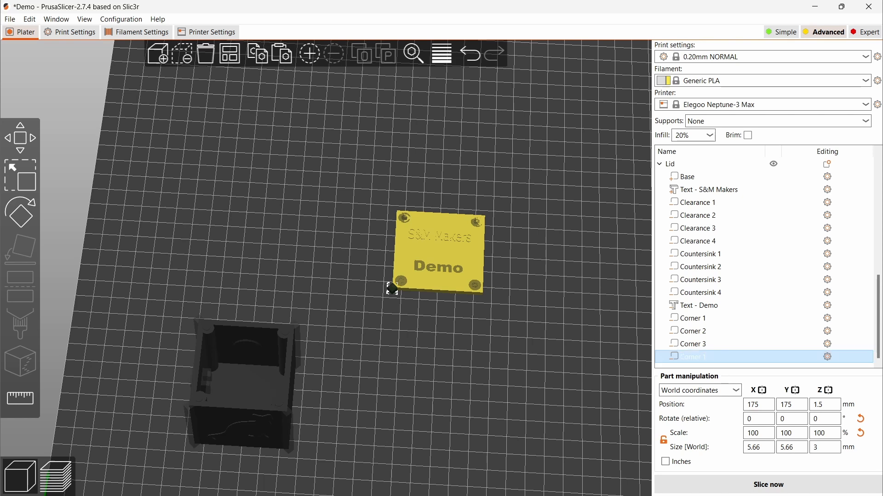
key(Right)
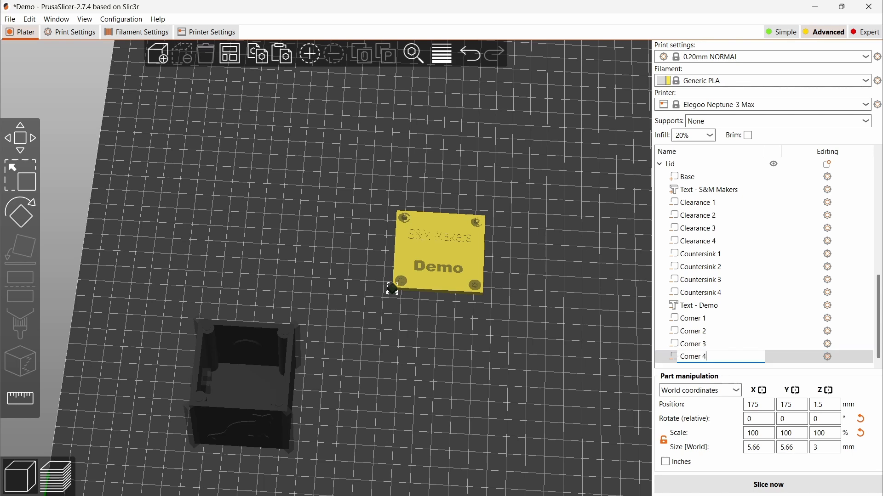
Set the Y position of the Lid's Corner 2 to 225 mm and the X position of its Corner 3 to 225 mm.
click(699, 335)
drag(793, 406, 784, 406)
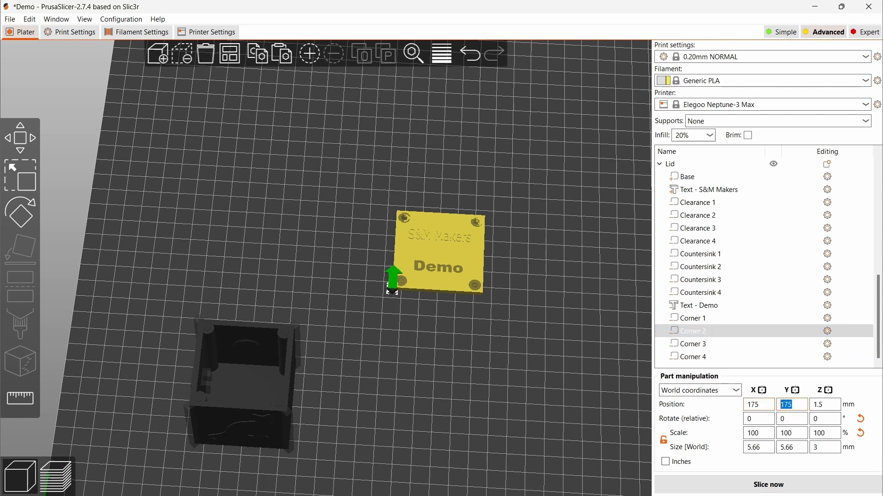
text(25)
click(691, 346)
drag(759, 406, 723, 405)
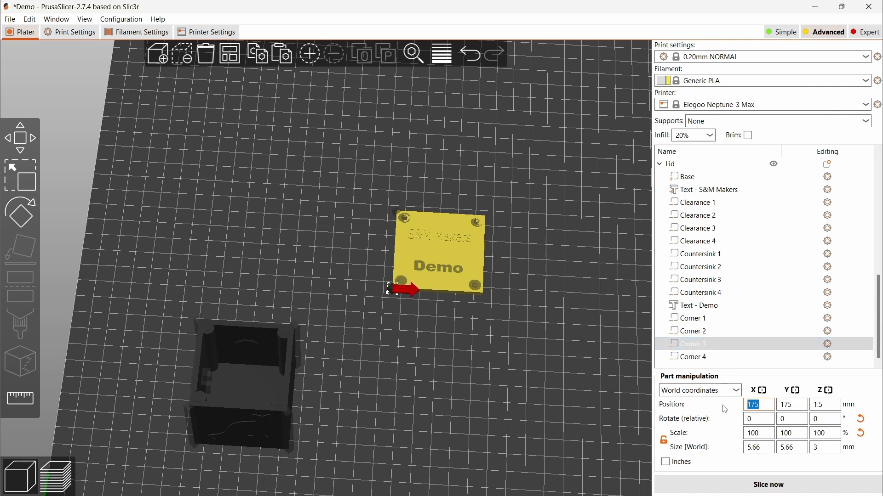
text(225)
Position the Lid's Corner 4 at X 225 and Y 225 mm.
click(698, 358)
drag(767, 405, 735, 408)
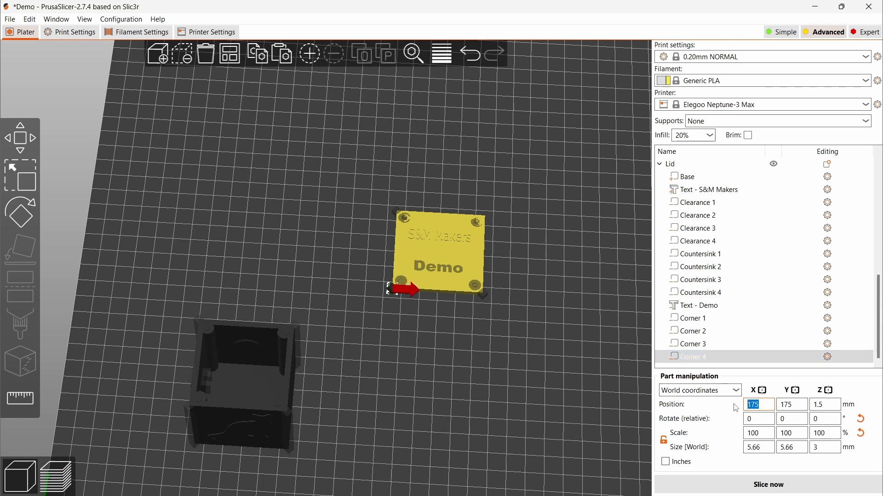
text(225)
key(Tab)
text(22)
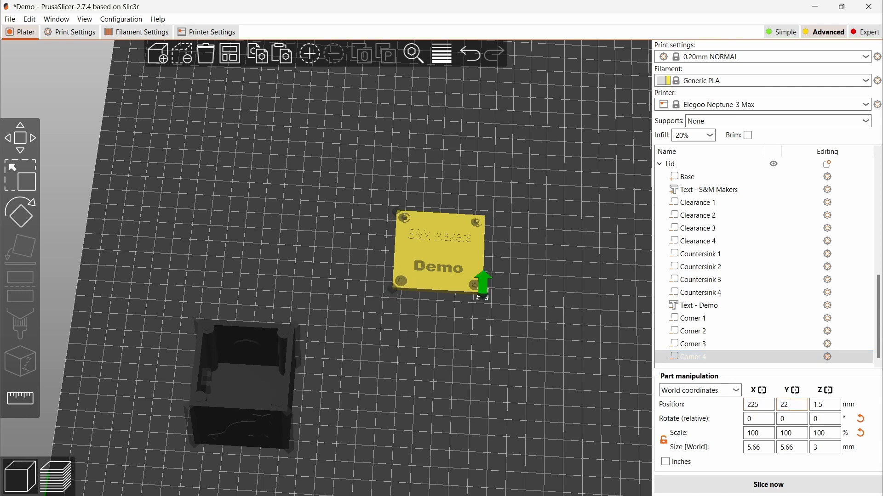
click(464, 337)
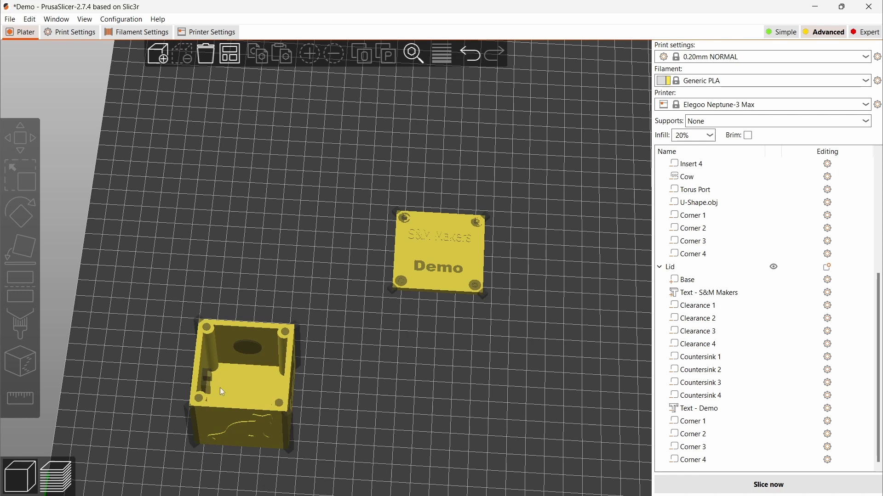
Slice the plate and inspect the chamfered corners of the Lid and Bottom in the layer preview.
click(53, 484)
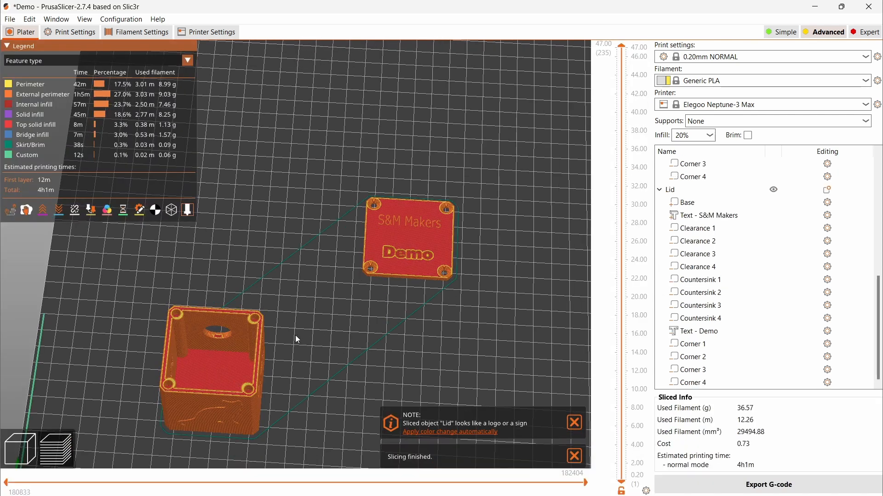
scroll(493, 263, up, 5)
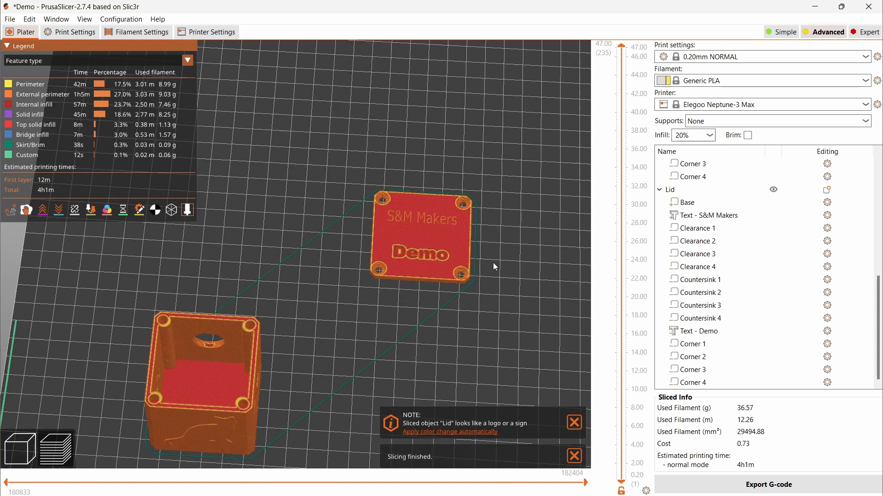
scroll(470, 327, up, 1)
drag(470, 327, 487, 327)
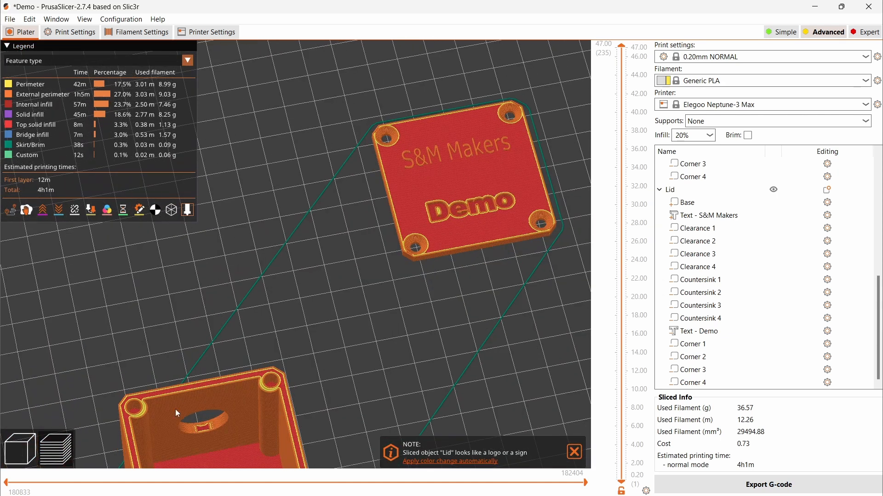
Return to the 3D editor view and save the project.
click(25, 448)
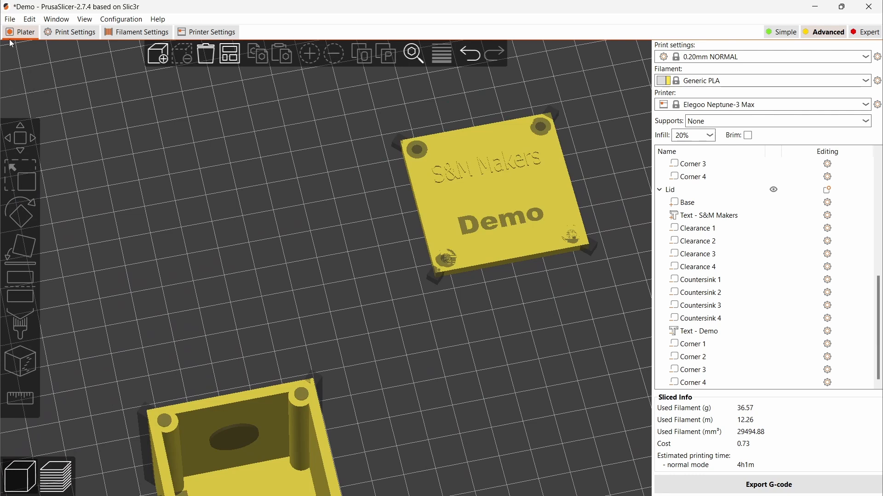
click(10, 19)
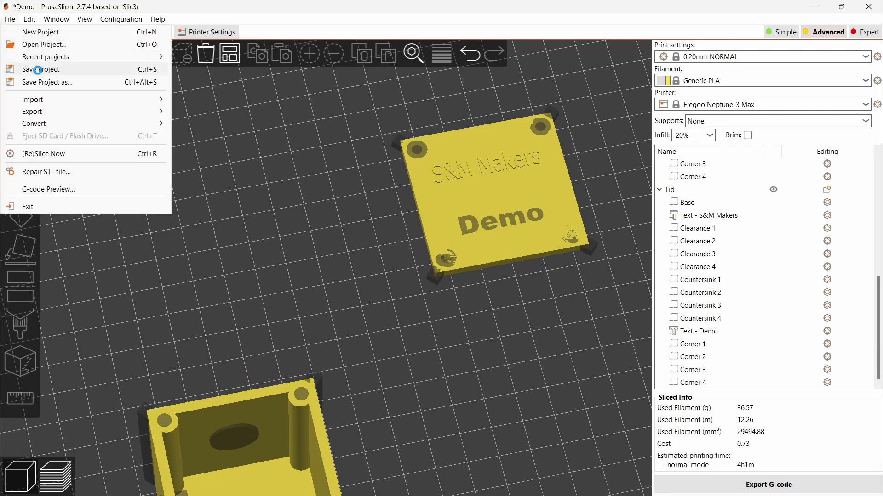
click(37, 70)
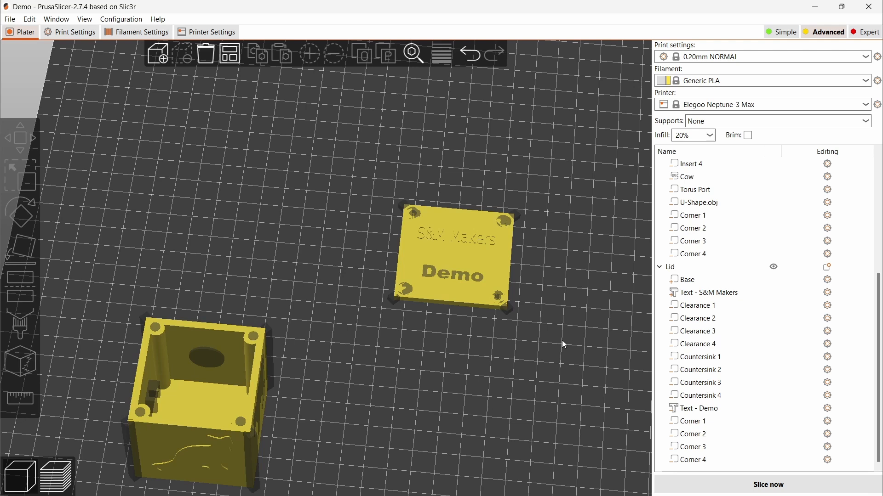
Add a box part to the Lid object and name it Guide 1.
right_click(459, 257)
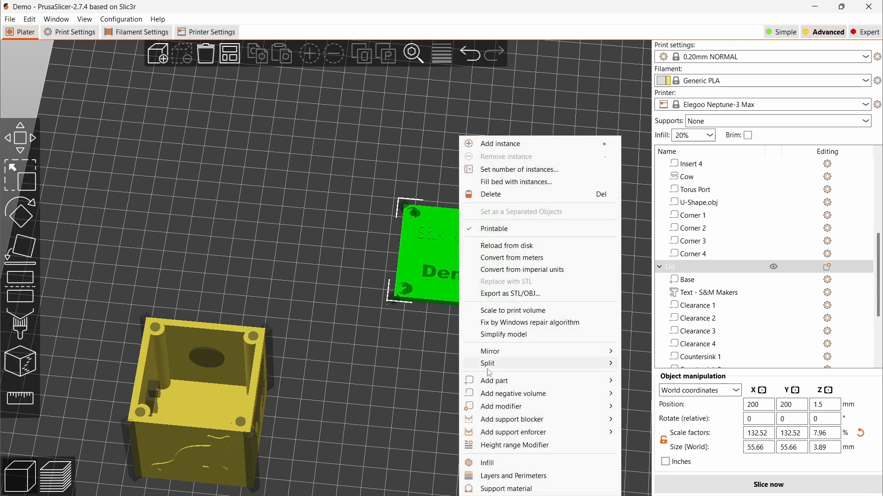
mouse_move(509, 383)
click(648, 397)
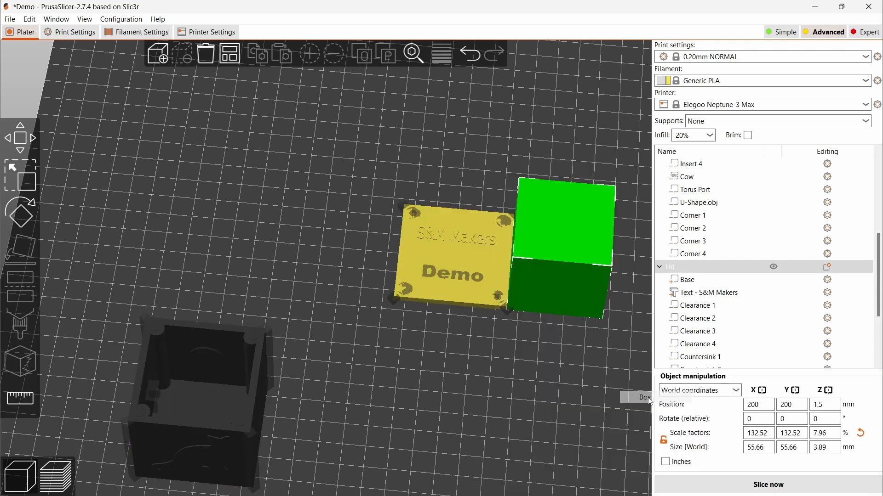
double_click(710, 307)
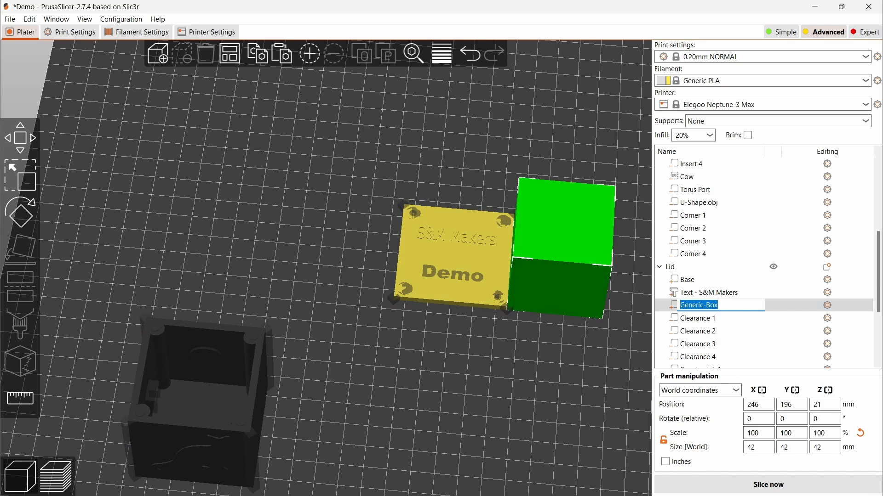
text(Guide 1)
key(Return)
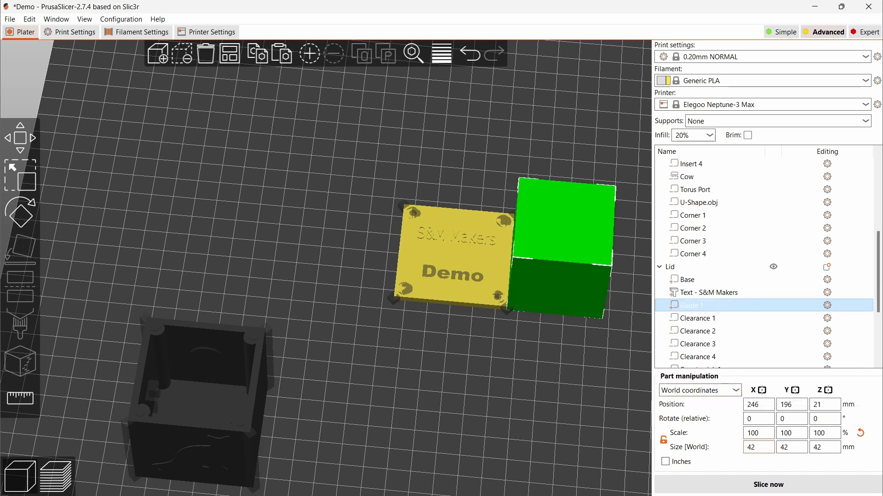
Set the size of the Lid's Guide 1 to 30 × 1 × 2 mm.
click(754, 447)
text(30)
key(Tab)
text(1)
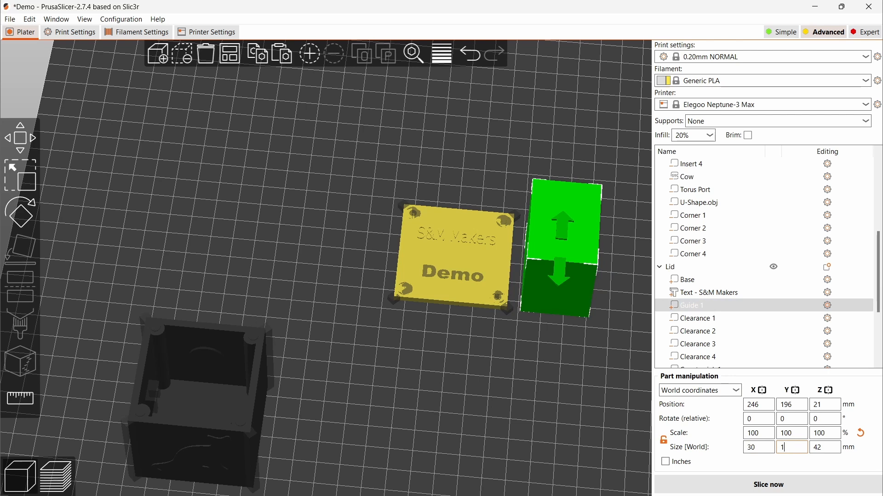
key(Tab)
text(2)
key(Tab)
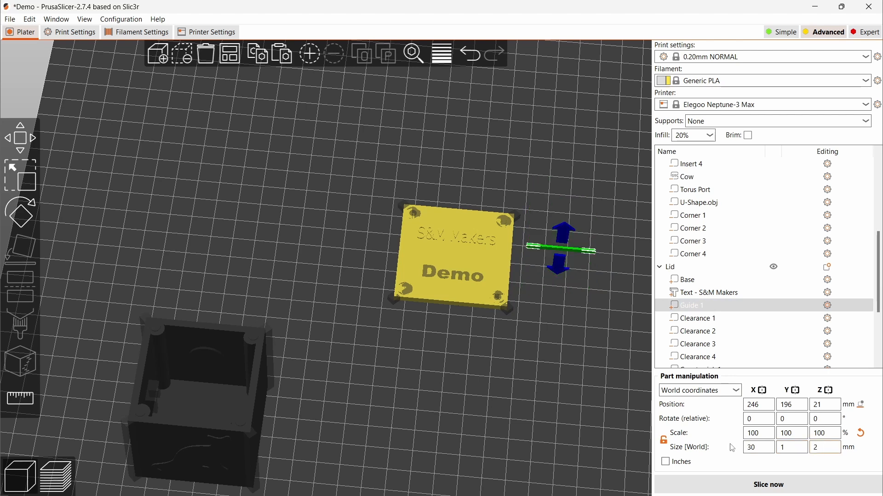
Position the Lid's Guide 1 at X 200, Y 178.6 and Z -1 mm.
click(751, 404)
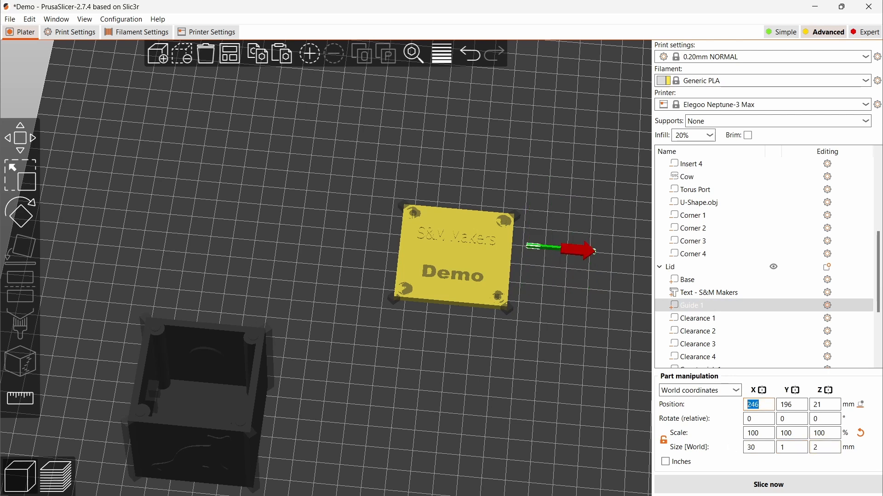
text(200)
key(Tab)
text(1)
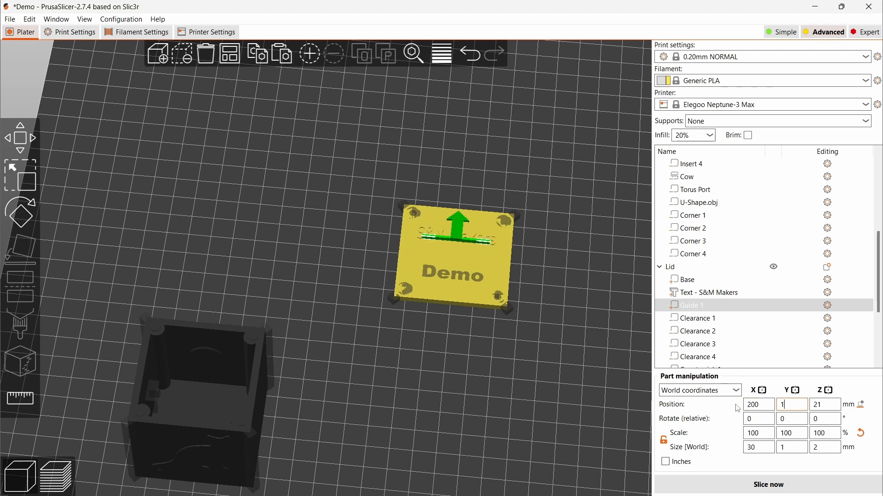
text(78.6)
key(Tab)
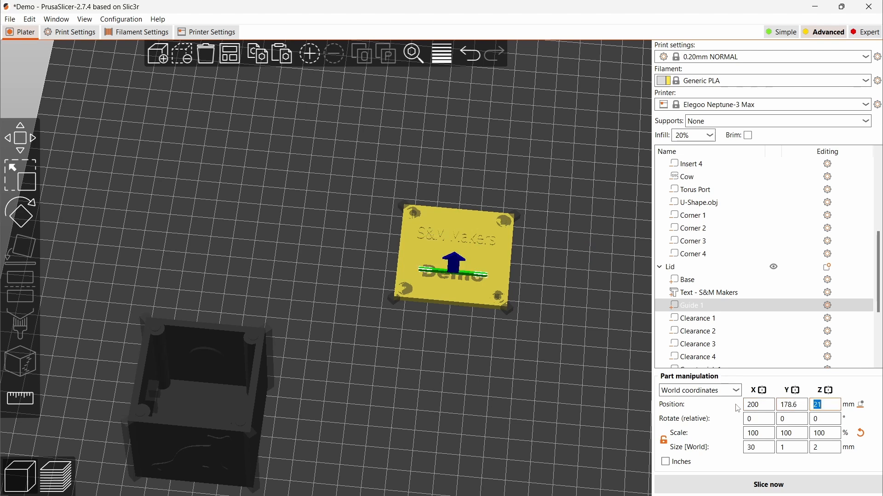
text(-1)
key(Return)
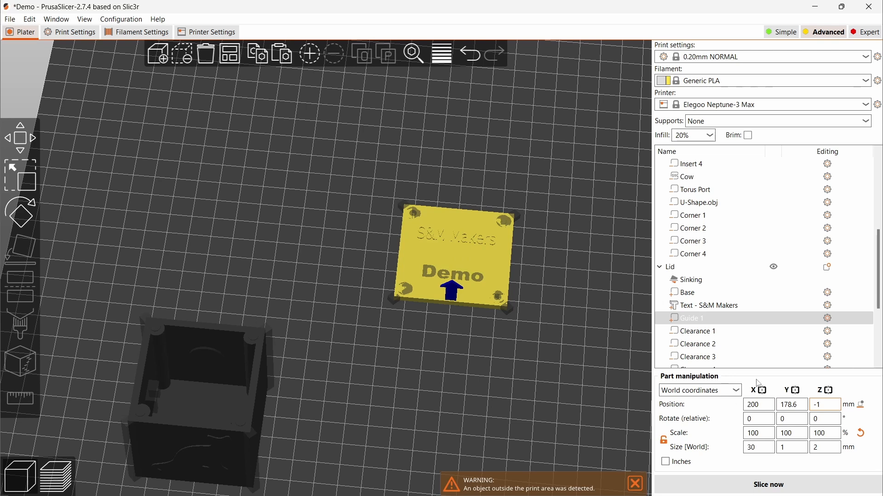
Copy the Lid's Guide 1 part and paste two duplicates of it into the Lid object.
click(696, 319)
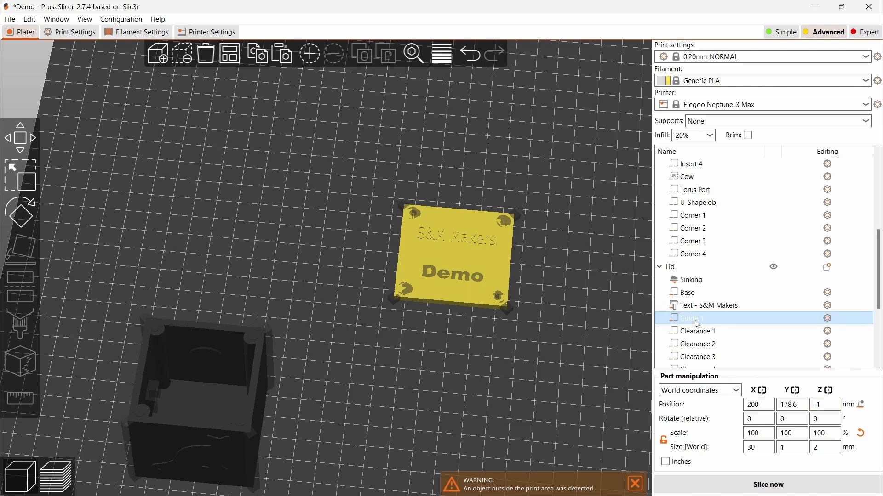
key(ctrl+c)
key(ctrl+v)
key(ctrl+v)
Rename the two duplicated guide parts of the Lid as Guide 2 and Guide 3.
double_click(701, 330)
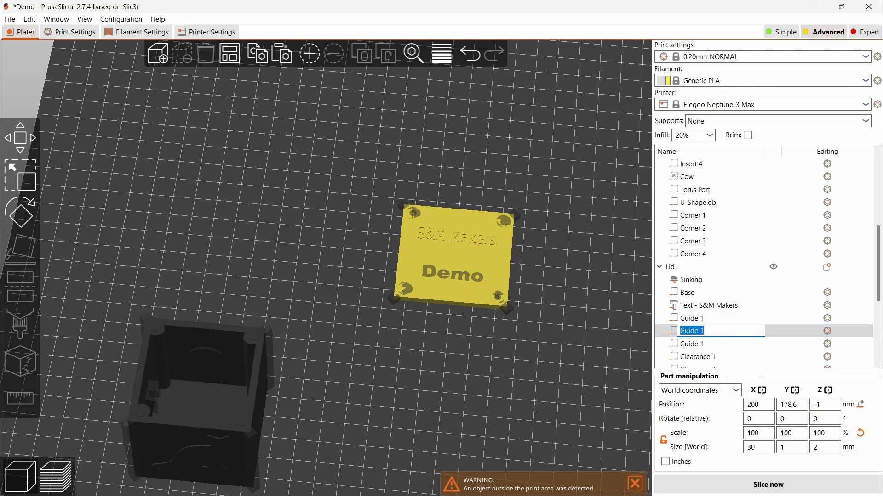
key(Right)
key(BackSpace)
text(2)
double_click(701, 344)
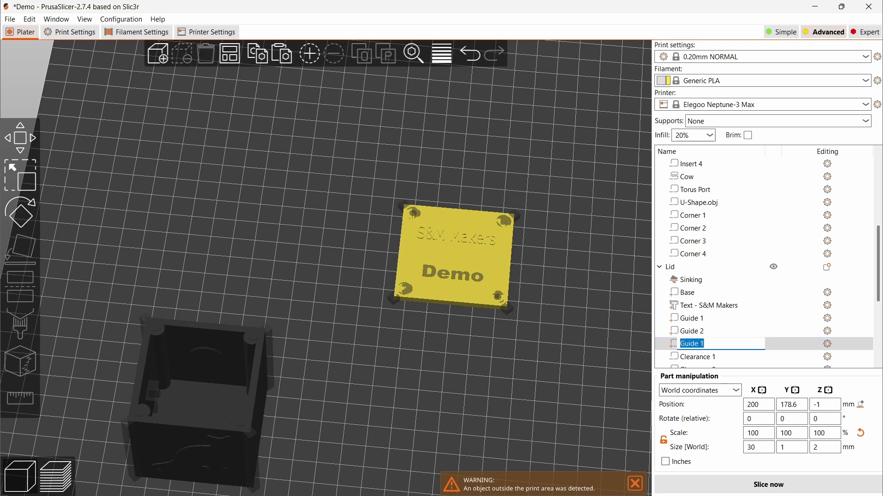
key(Right)
key(BackSpace)
text(3)
Set the Y position of the Lid's Guide 2 to 221.4 mm.
click(692, 333)
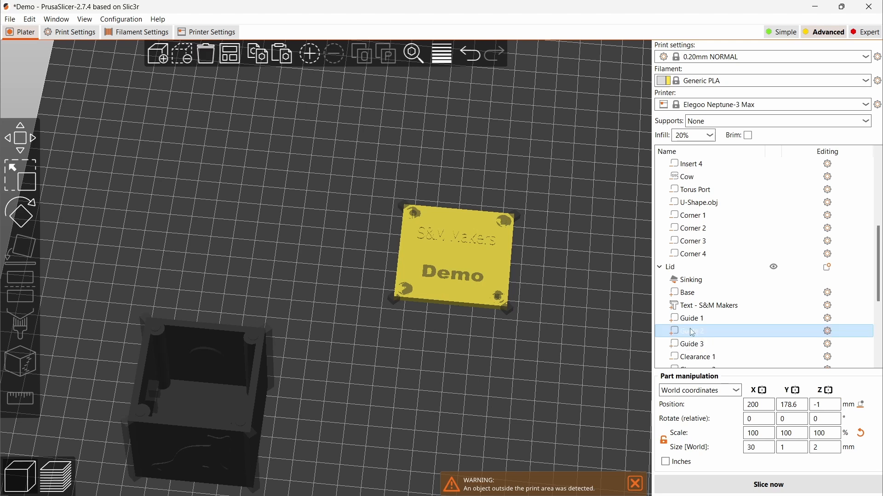
drag(799, 405, 774, 406)
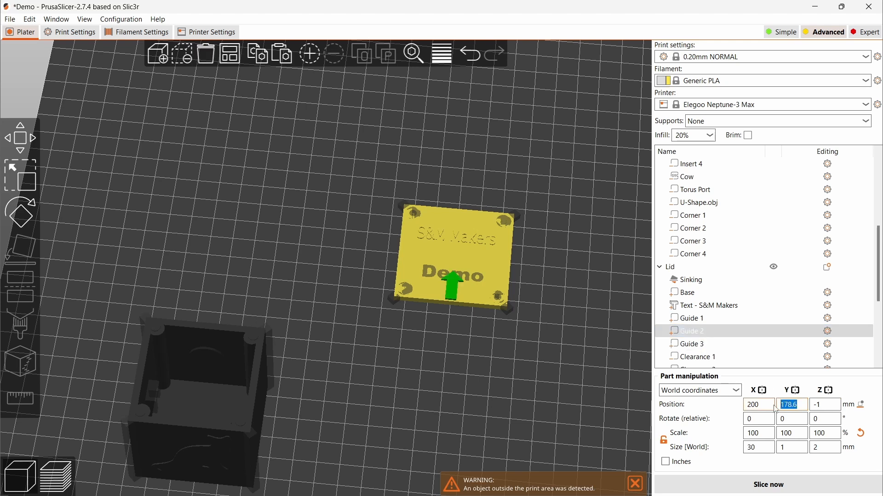
key(BackSpace)
text(221.4)
key(Return)
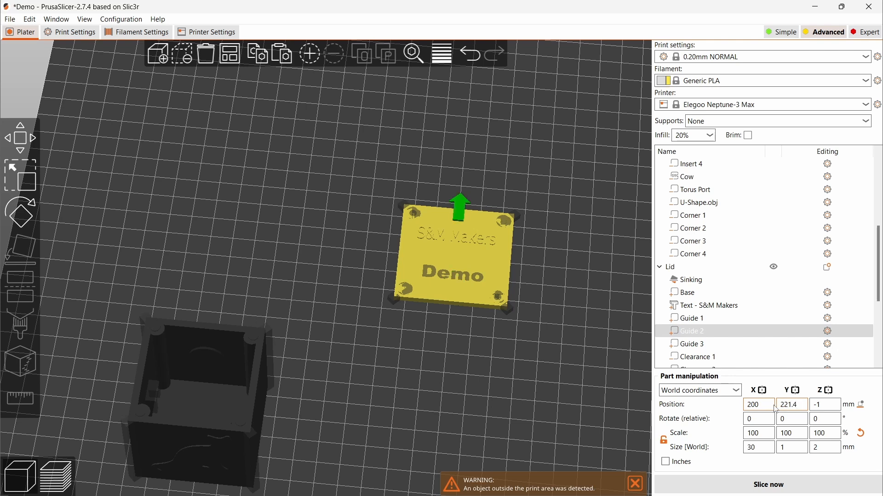
Rotate the Lid's Guide 3 about the Z axis so its 30 mm length runs along Y.
click(707, 345)
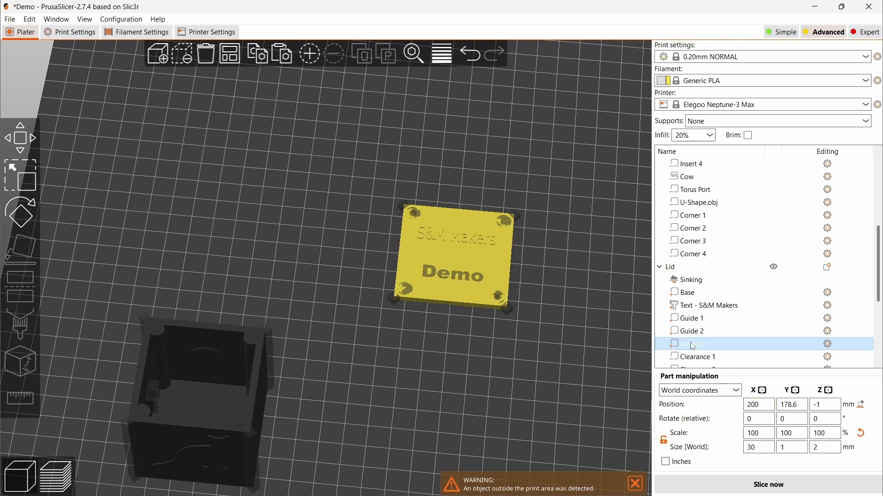
click(825, 421)
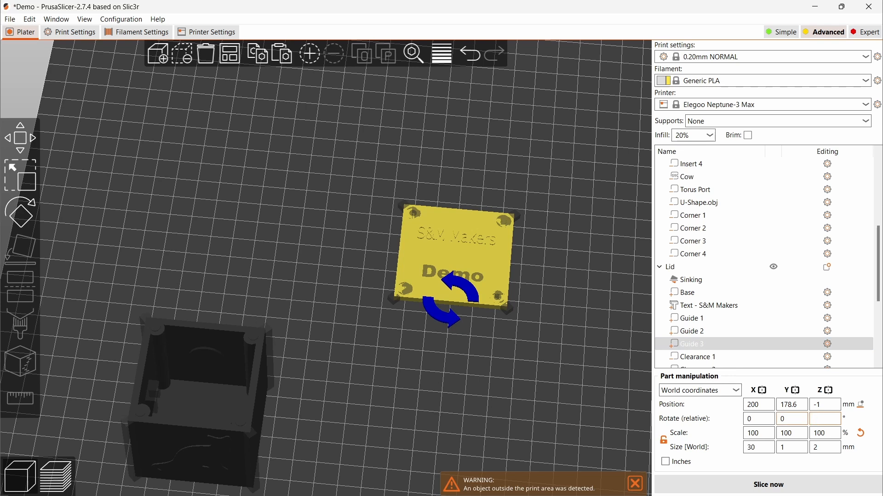
key(Return)
Position the Lid's Guide 3 at X 178.6 and Y 200 mm.
drag(762, 405, 712, 405)
text(178.)
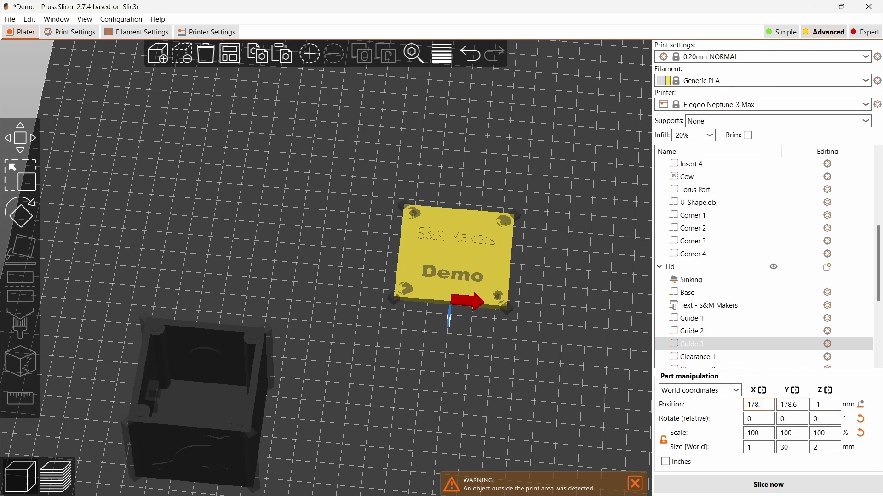
text(6)
key(Tab)
text(2)
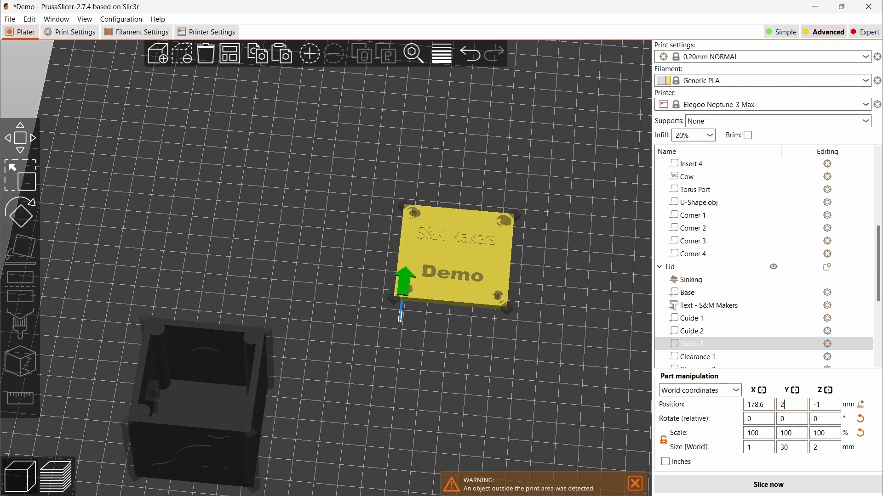
text(00)
key(Return)
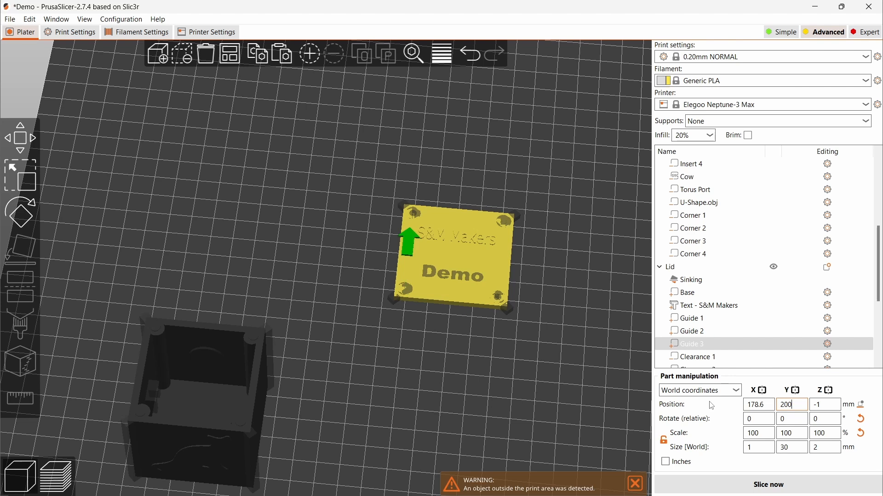
Duplicate the Lid's Guide 3 part once and rename the copy as Guide 4.
scroll(733, 326, down, 3)
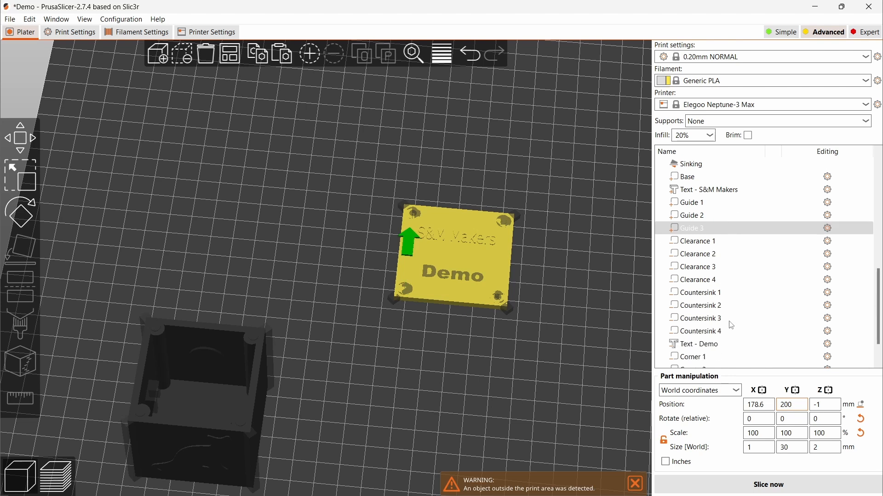
click(692, 230)
key(ctrl+c)
key(ctrl+v)
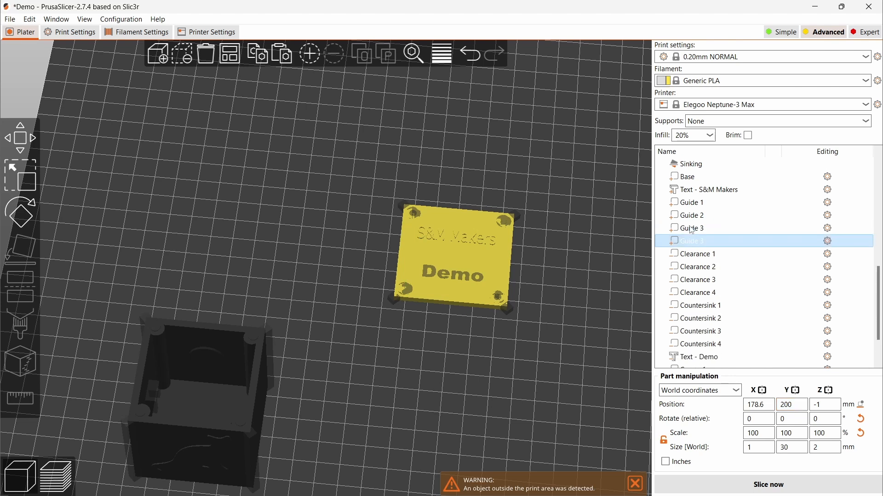
double_click(692, 241)
key(End)
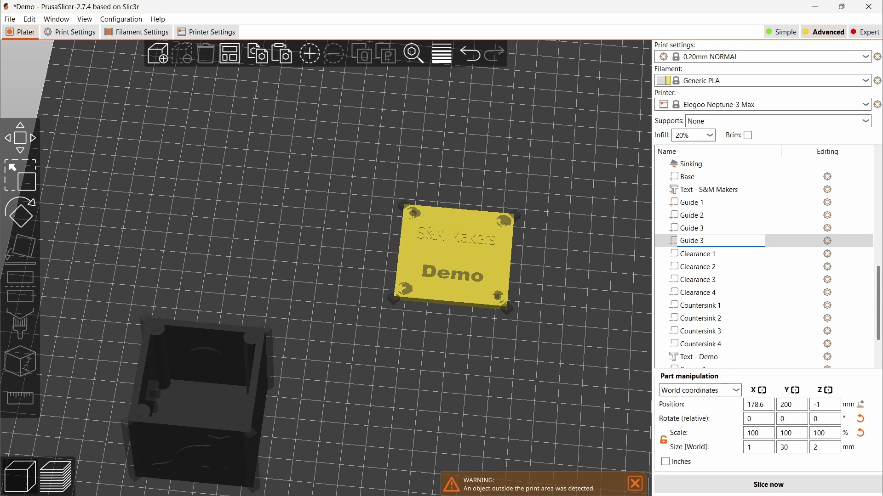
key(BackSpace)
text(4)
key(Return)
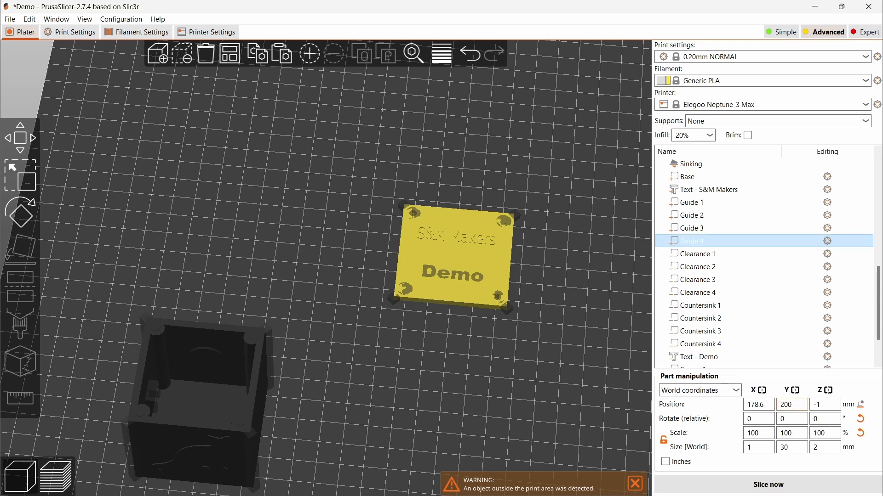
Set the X position of the Lid's Guide 4 to 221.4 mm.
drag(766, 405, 732, 408)
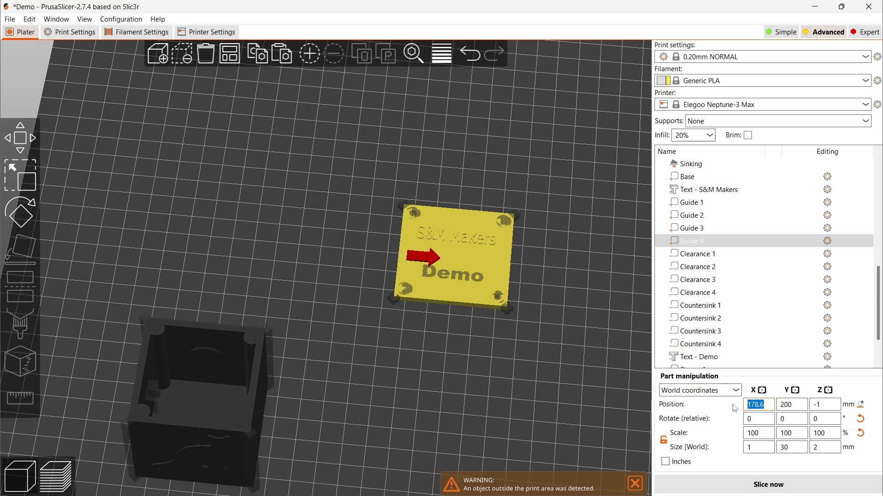
key(BackSpace)
text(221.4)
key(Return)
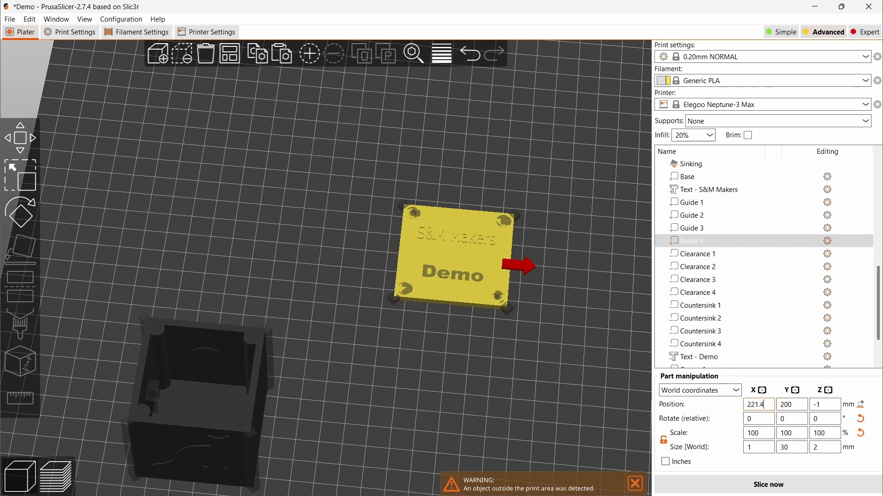
click(584, 343)
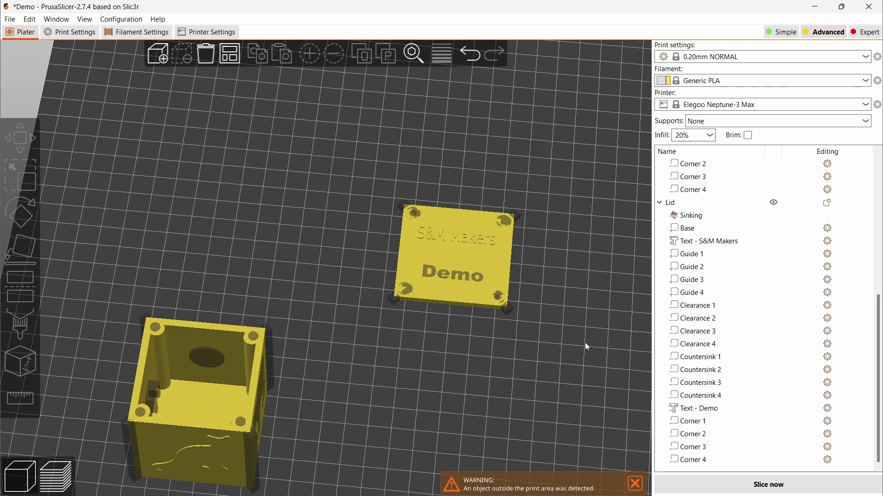
Drop the Lid object onto the print bed so its guides rest on the surface.
drag(570, 369, 570, 334)
scroll(496, 346, up, 5)
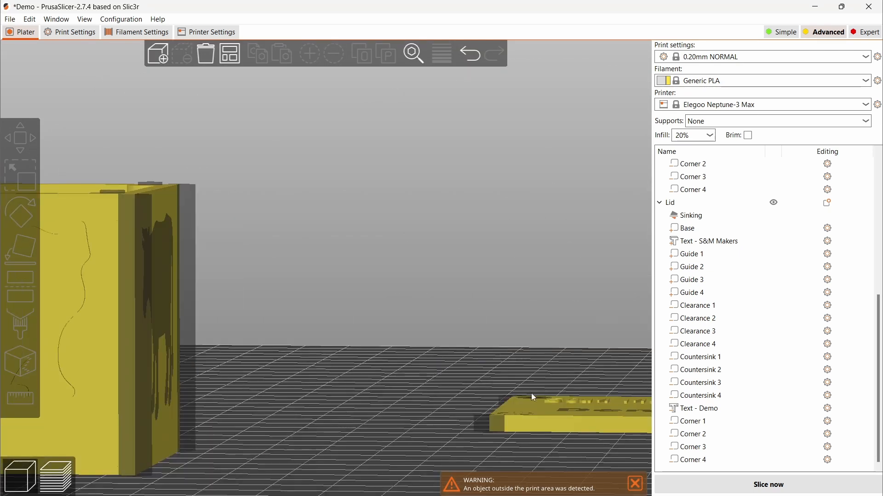
scroll(573, 457, up, 5)
drag(573, 446, 574, 479)
scroll(568, 339, down, 1)
scroll(567, 338, down, 4)
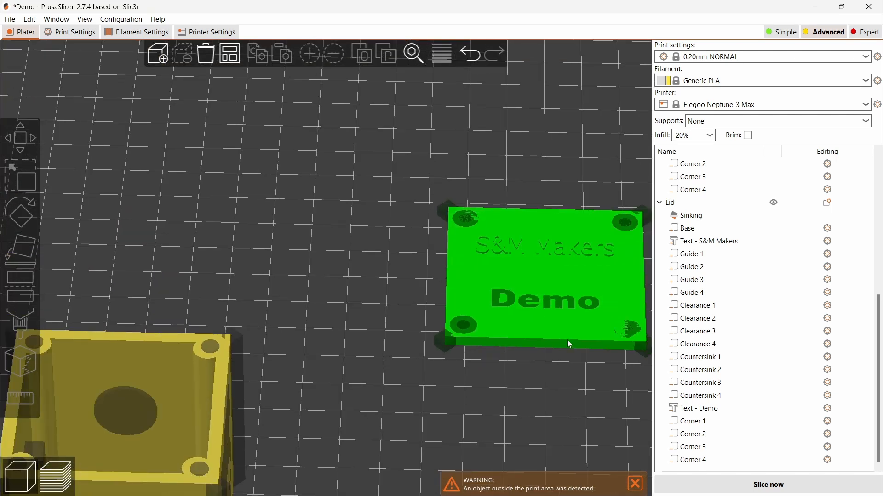
click(557, 282)
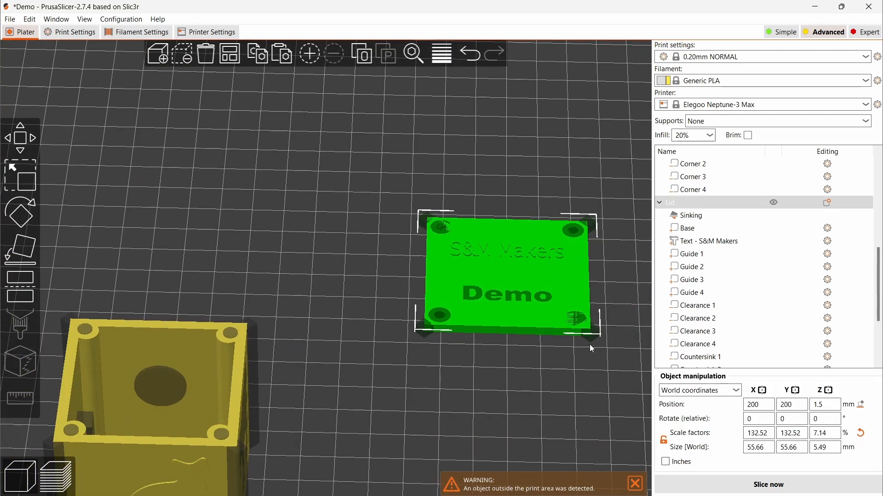
click(861, 408)
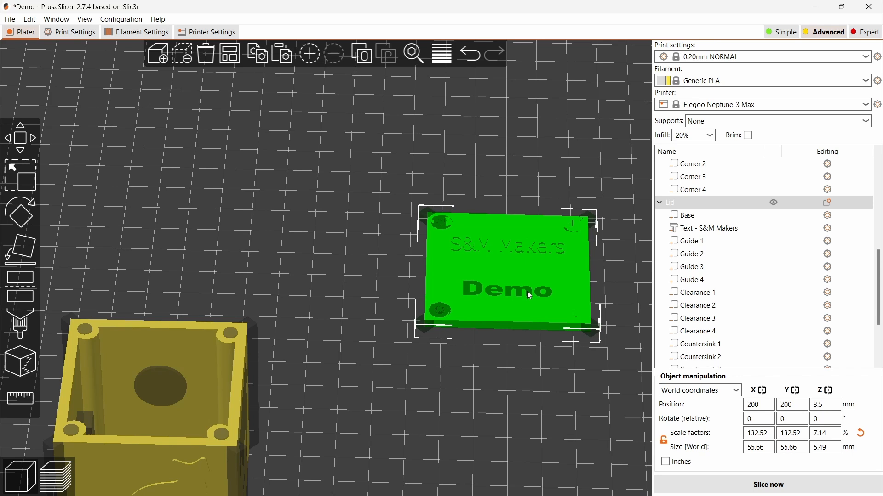
click(457, 408)
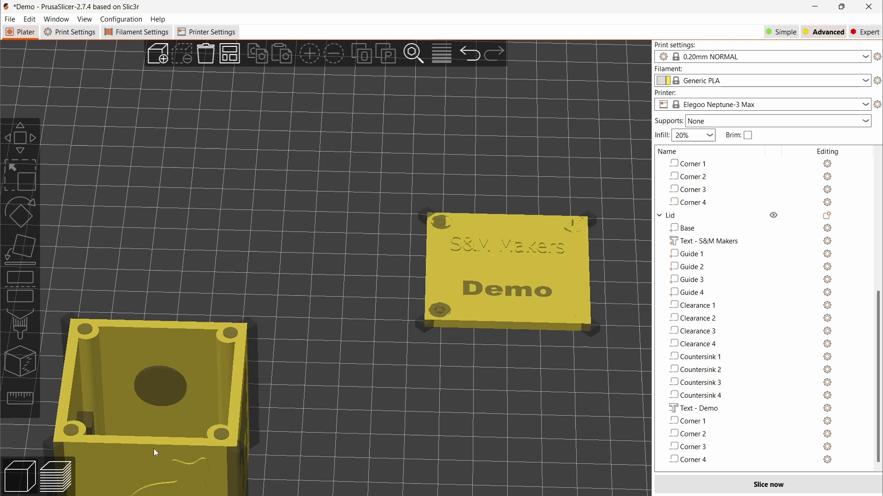
Slice both objects and examine the preview from above and below, including the guides under the Lid.
click(57, 476)
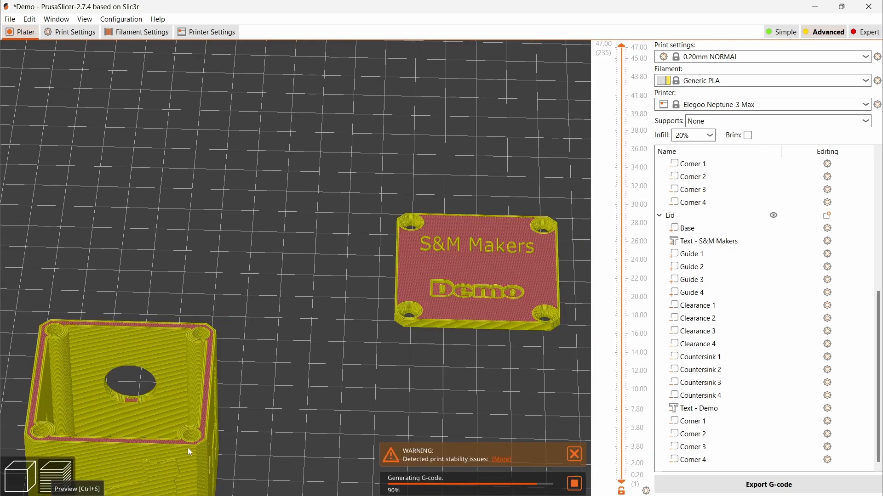
scroll(275, 421, up, 4)
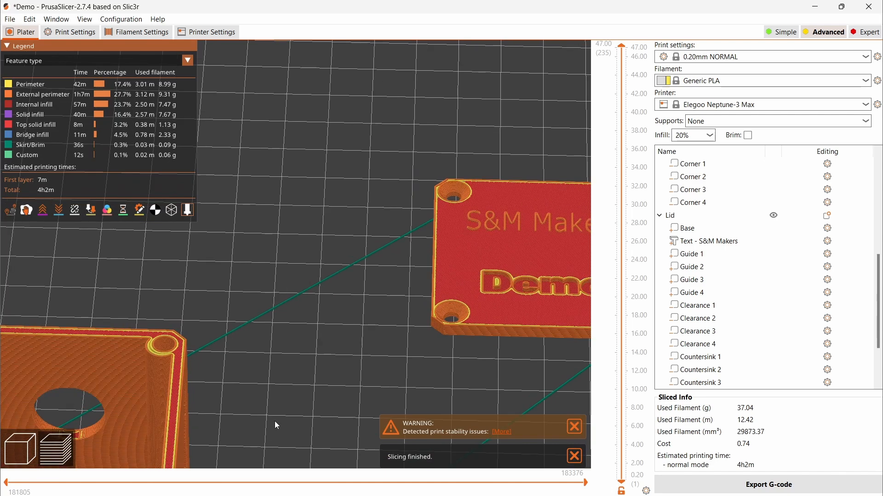
scroll(274, 421, down, 6)
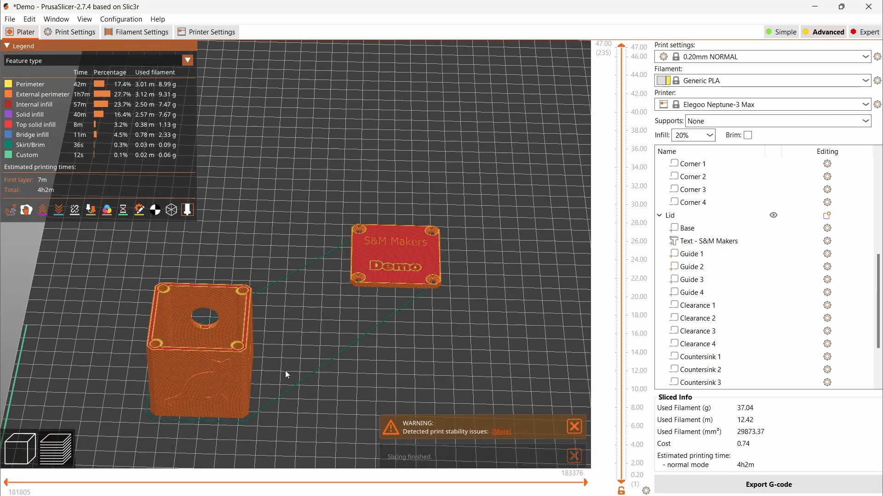
drag(282, 371, 354, 358)
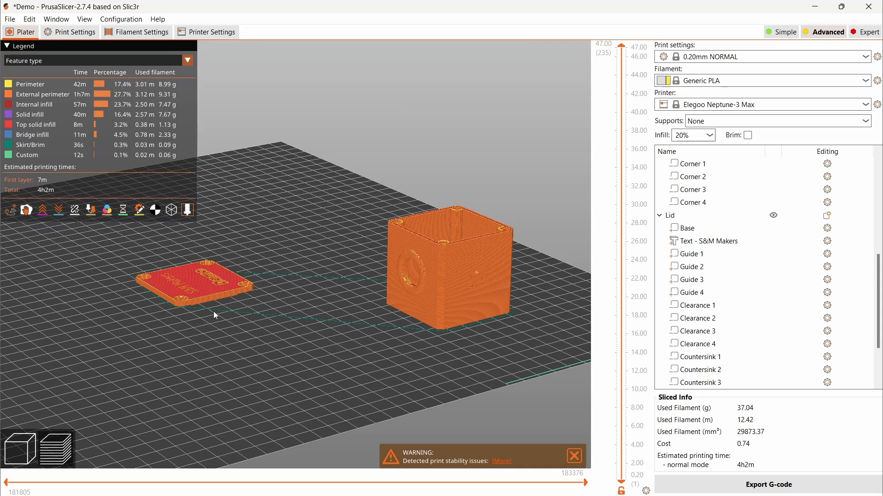
scroll(213, 311, up, 6)
drag(223, 329, 298, 192)
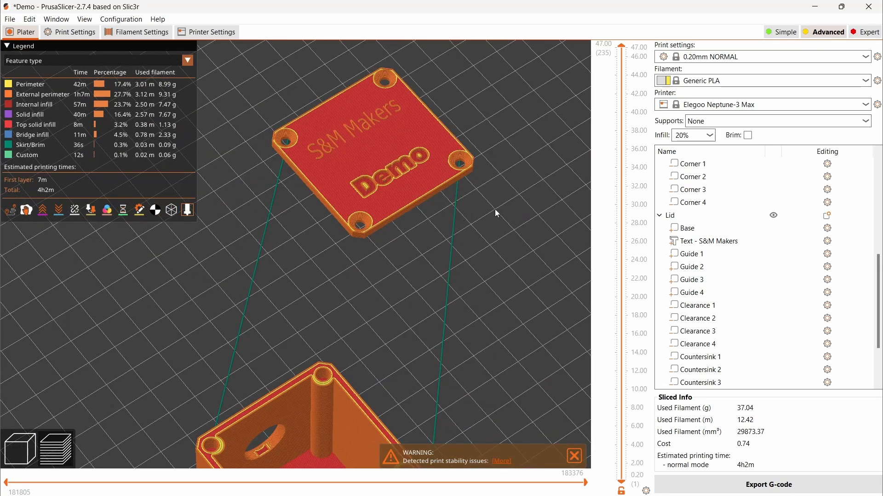
drag(495, 208, 463, 215)
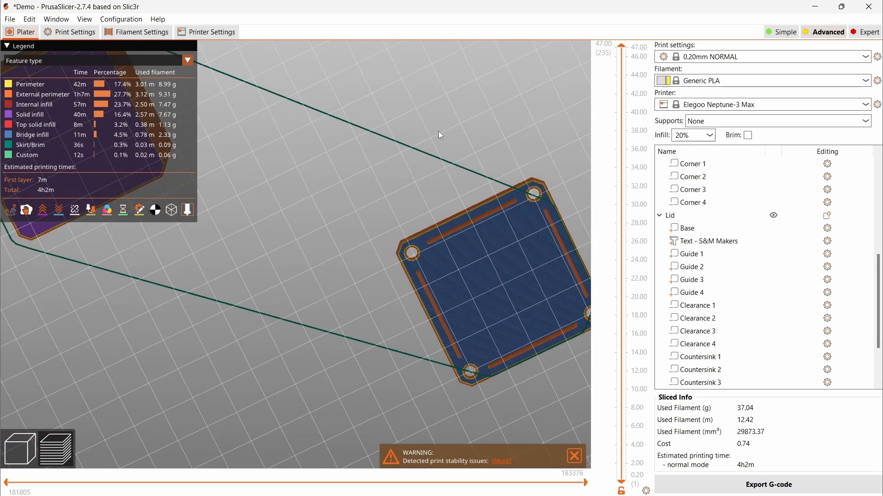
drag(438, 134, 430, 227)
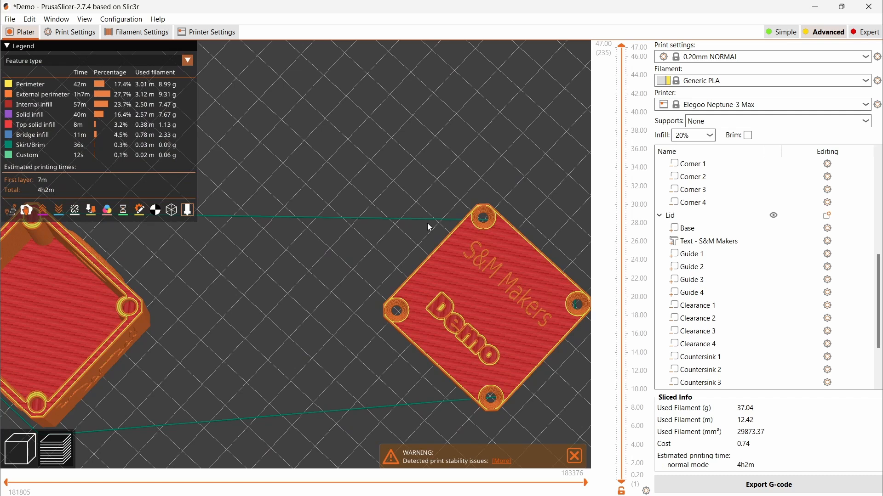
Return to the 3D editor view and save the Demo project.
click(23, 448)
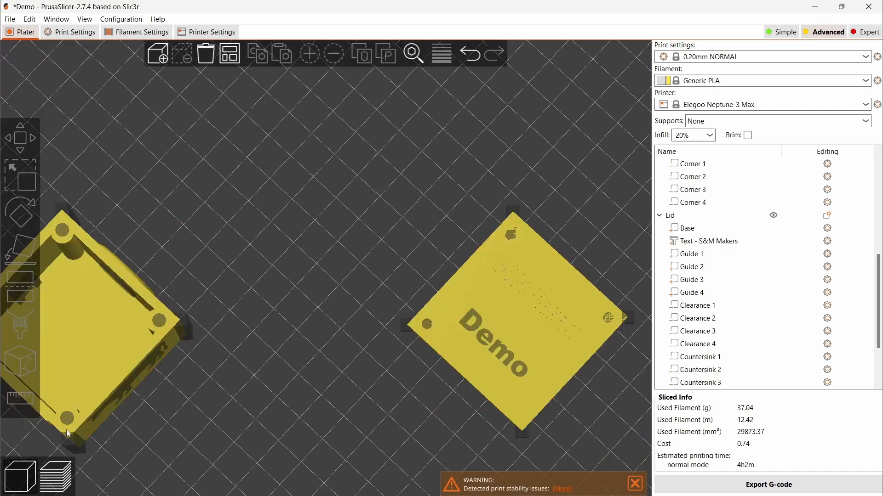
click(9, 19)
click(29, 72)
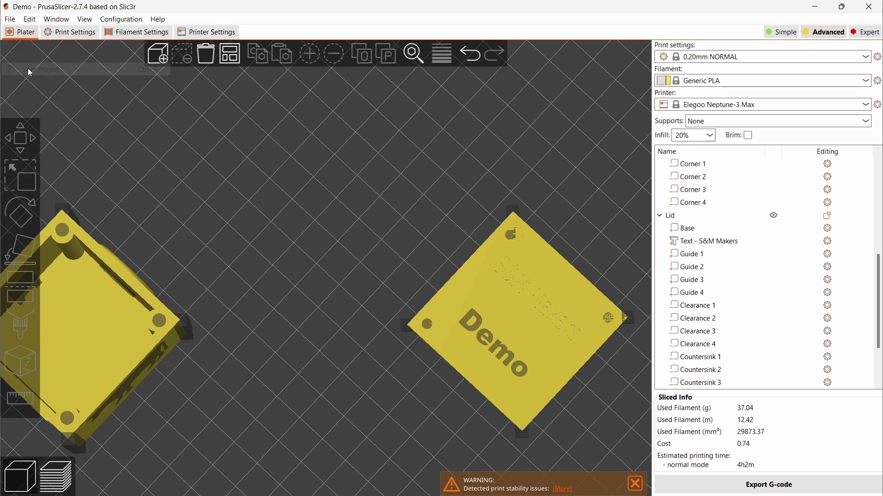